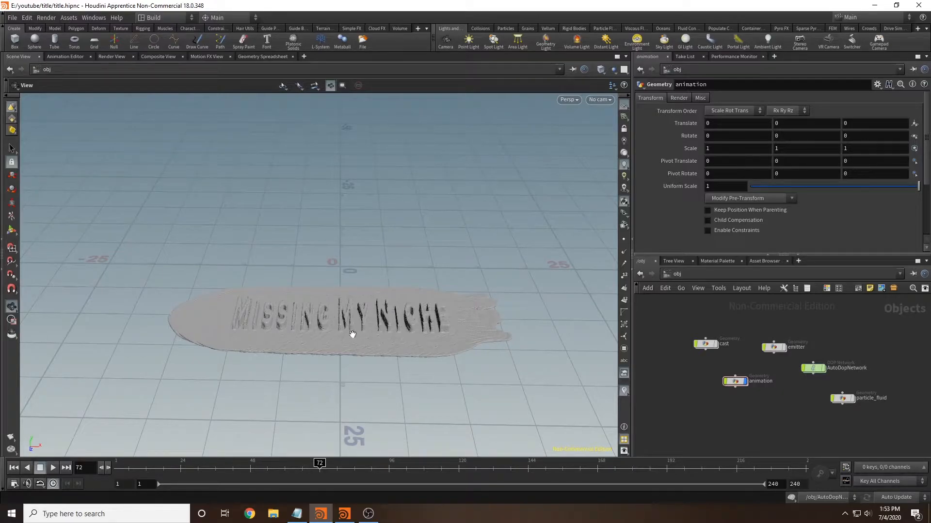
pyautogui.scroll(3, 438, 309)
pyautogui.scroll(2, 437, 314)
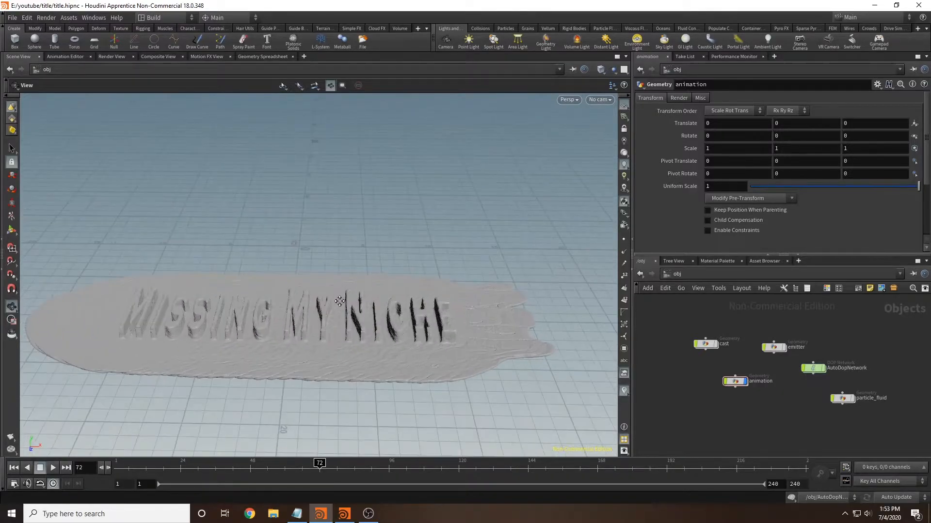
pyautogui.moveTo(337, 301); pyautogui.dragTo(388, 295, button='middle')
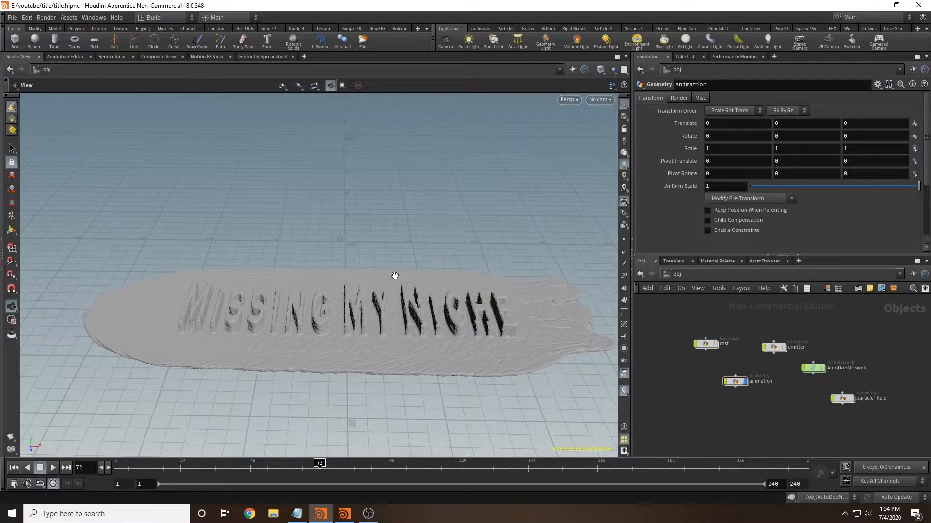
pyautogui.moveTo(512, 283); pyautogui.dragTo(355, 216)
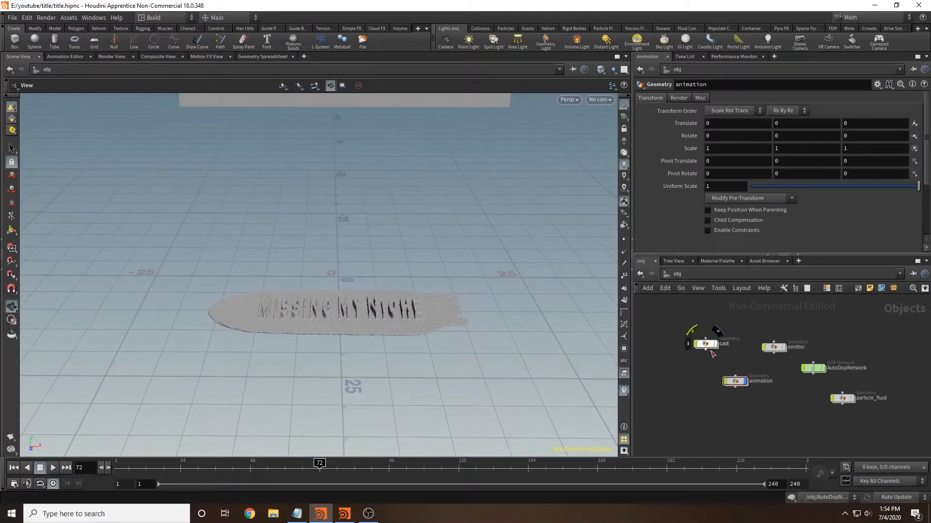
# Step: Open the animation object's network, display transform3, and move merge1 lower to make room below transform3
pyautogui.doubleClick(736, 381)
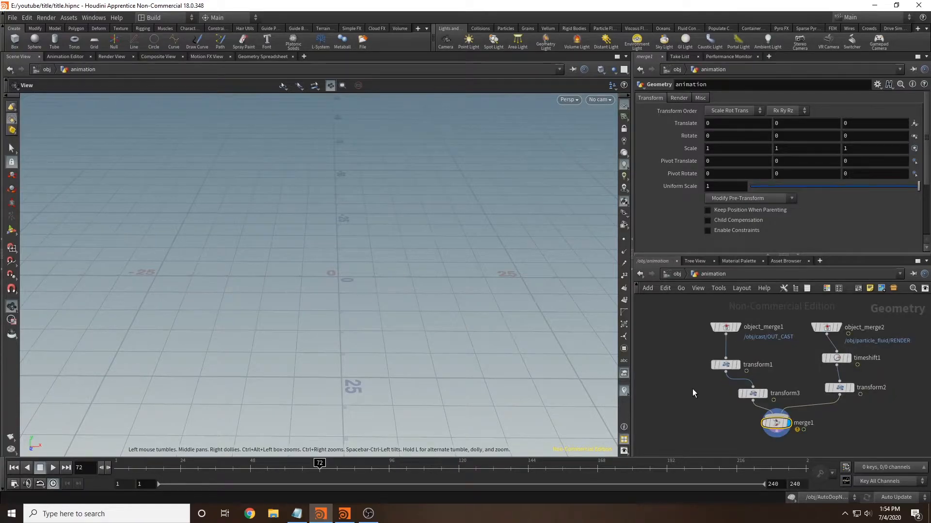
pyautogui.moveTo(754, 332); pyautogui.dragTo(768, 357, button='middle')
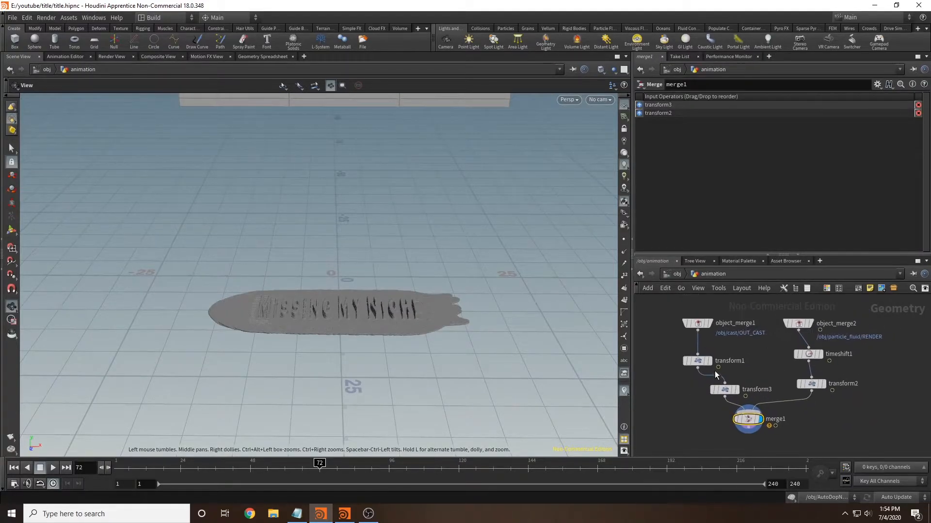
pyautogui.click(738, 385)
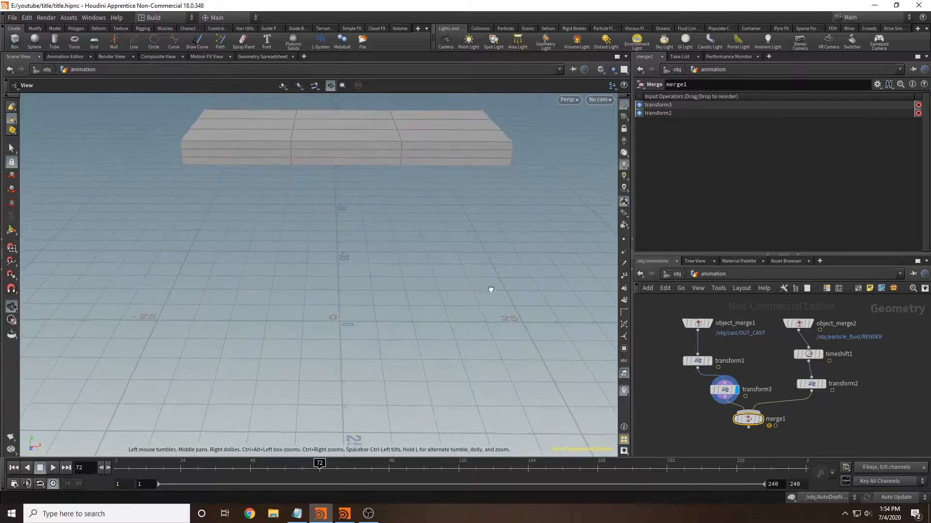
pyautogui.moveTo(728, 435); pyautogui.dragTo(728, 393, button='middle')
pyautogui.moveTo(750, 377); pyautogui.dragTo(768, 408)
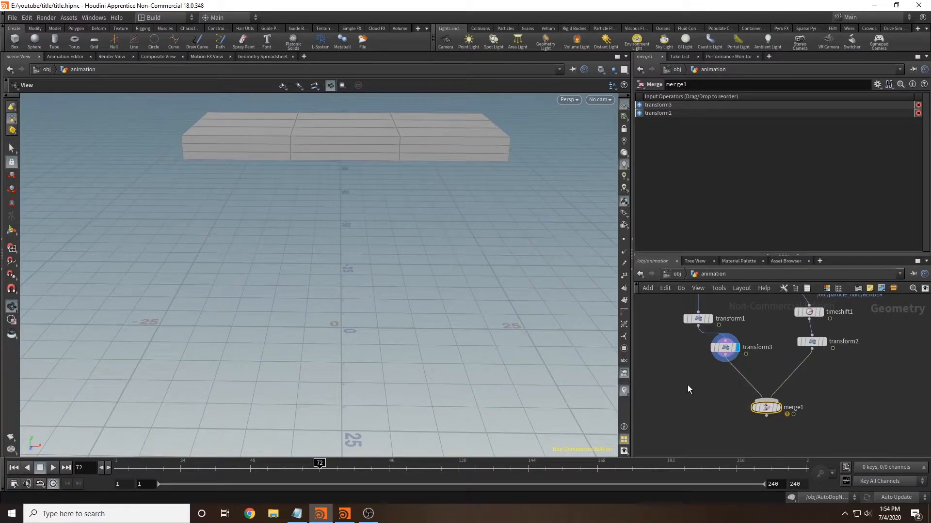
# Step: Insert a Visibility node between transform3 and merge1 and set it as the displayed node
pyautogui.press('Tab')
pyautogui.write('visi')
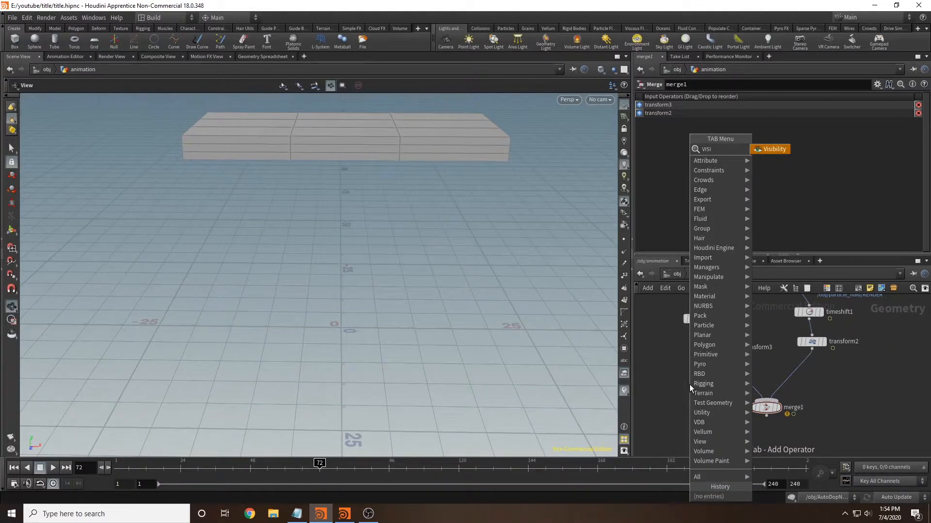
pyautogui.click(768, 150)
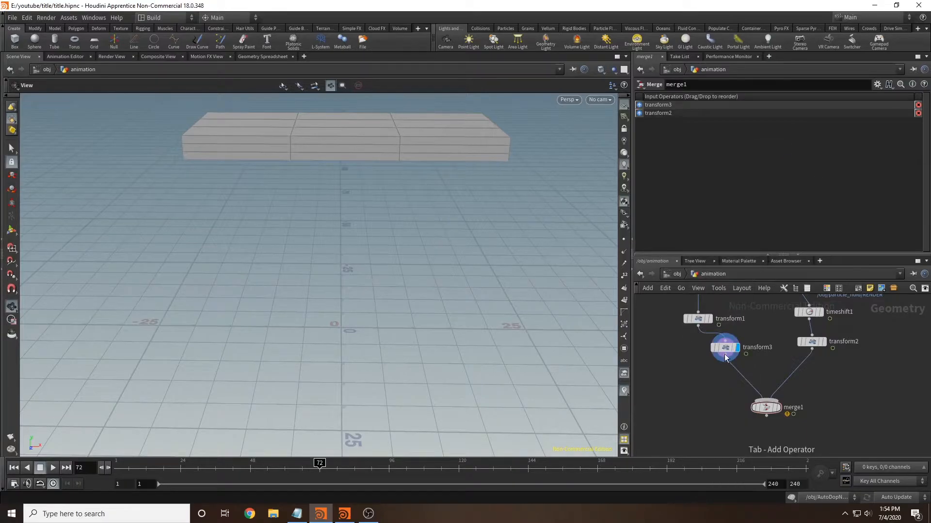
pyautogui.click(744, 379)
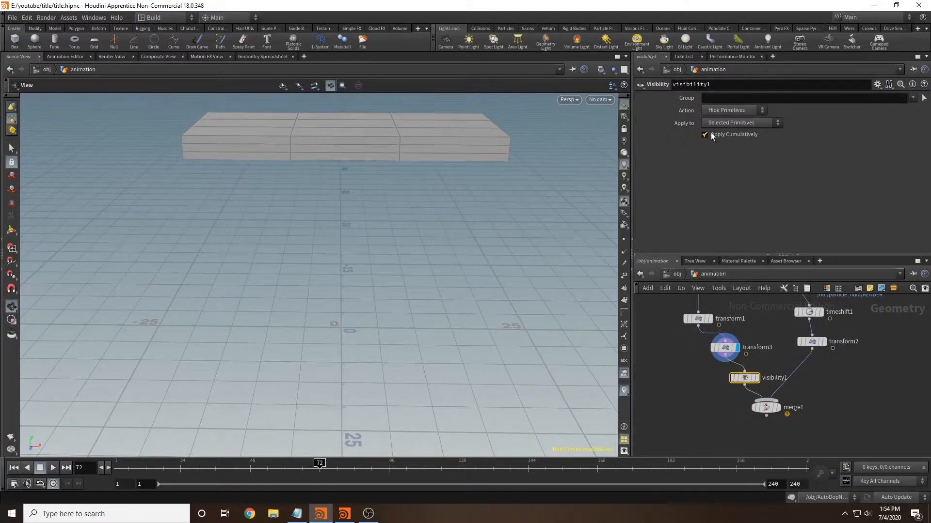
pyautogui.click(756, 378)
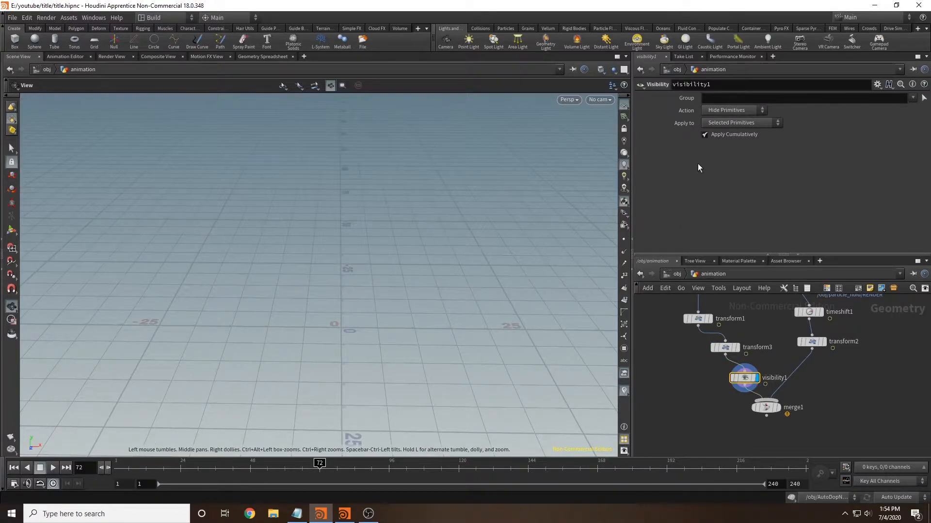
# Step: Keyframe the Visibility node's Action as Hide Primitives at frame 72 and Expose Primitives at frame 71
pyautogui.keyDown('alt'); pyautogui.click(744, 109); pyautogui.keyUp('alt')
pyautogui.click(101, 467)
pyautogui.click(726, 109)
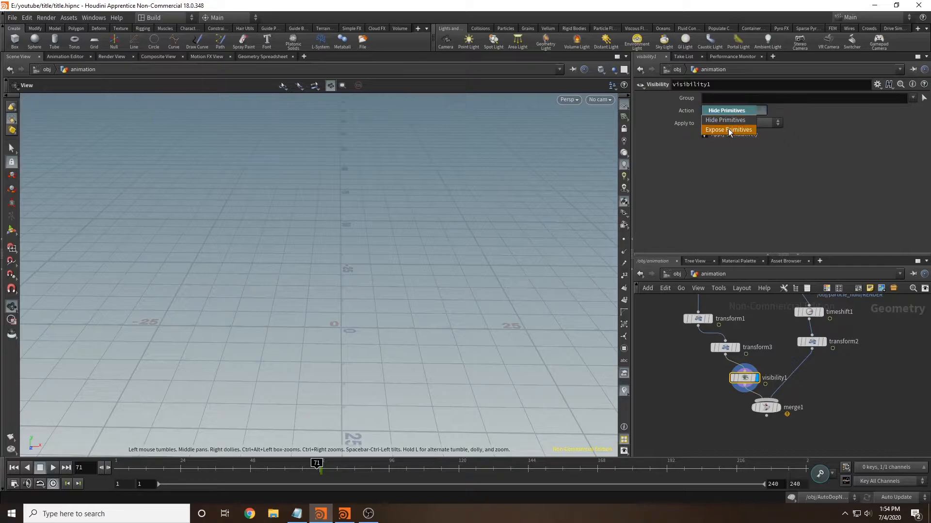
pyautogui.click(728, 130)
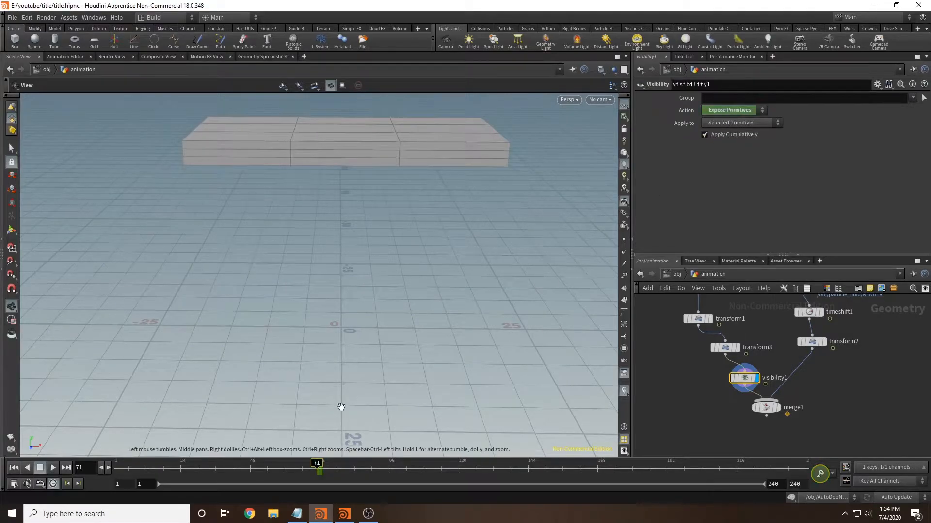
pyautogui.click(108, 466)
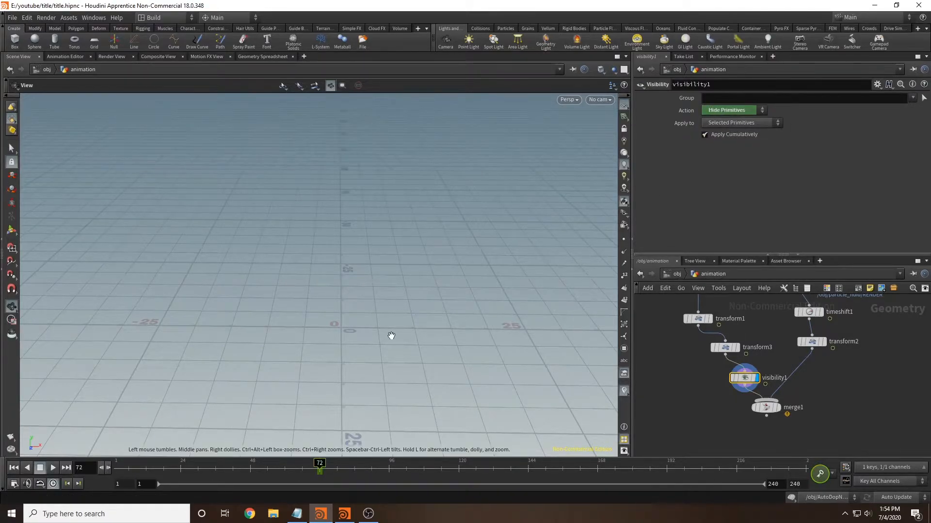
# Step: Return to the object level and deselect the animation object
pyautogui.click(676, 274)
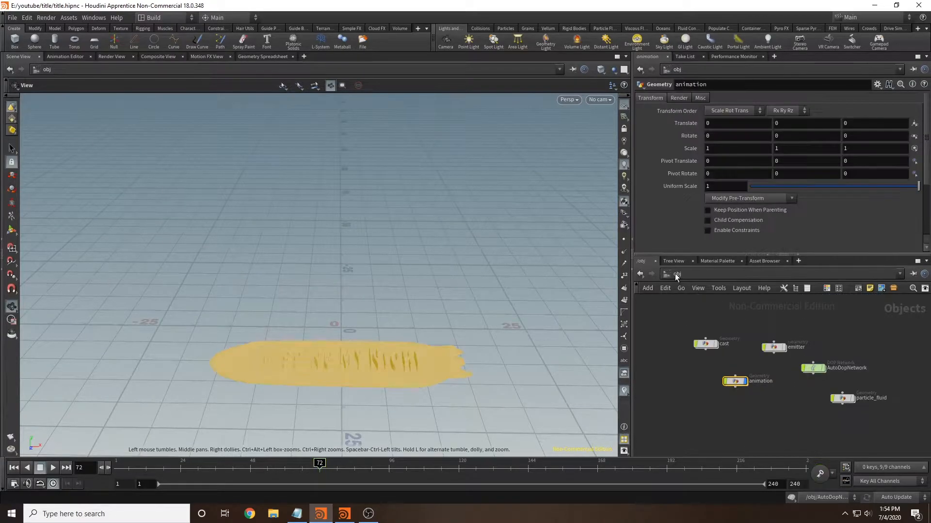
pyautogui.scroll(5, 472, 330)
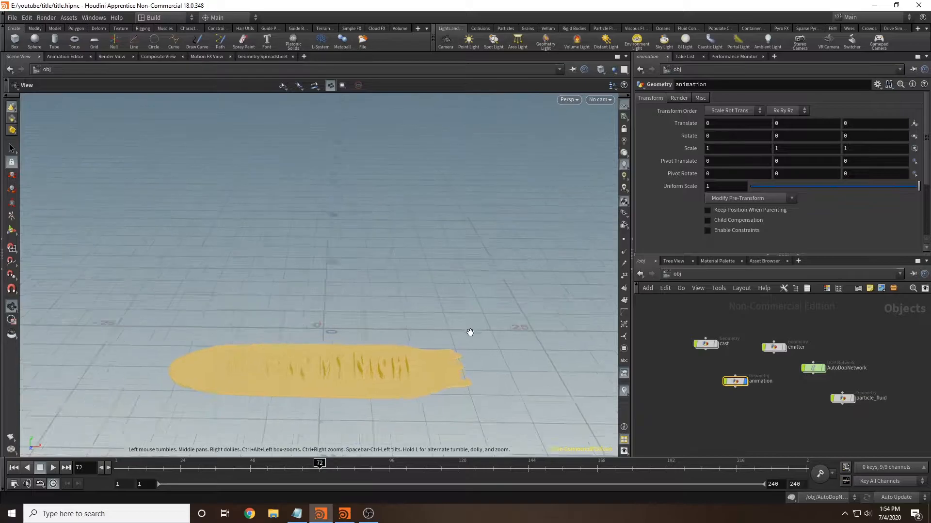
pyautogui.moveTo(407, 314); pyautogui.dragTo(461, 205, button='middle')
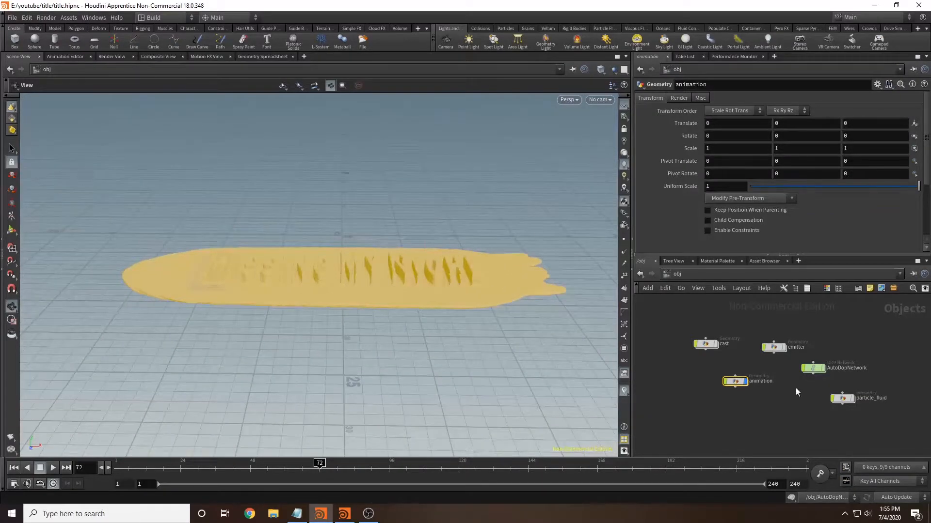
pyautogui.scroll(-2, 804, 412)
pyautogui.moveTo(805, 412); pyautogui.dragTo(751, 387, button='middle')
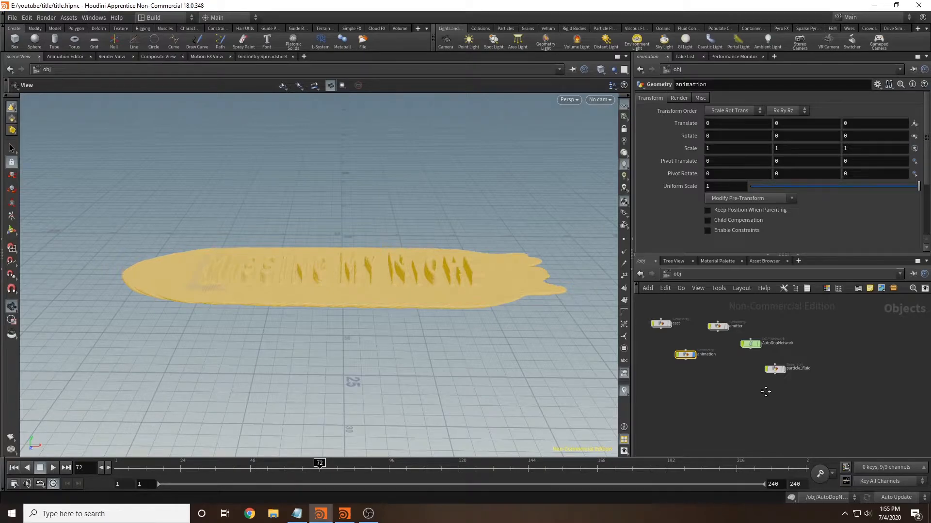
pyautogui.moveTo(750, 383); pyautogui.dragTo(776, 395, button='middle')
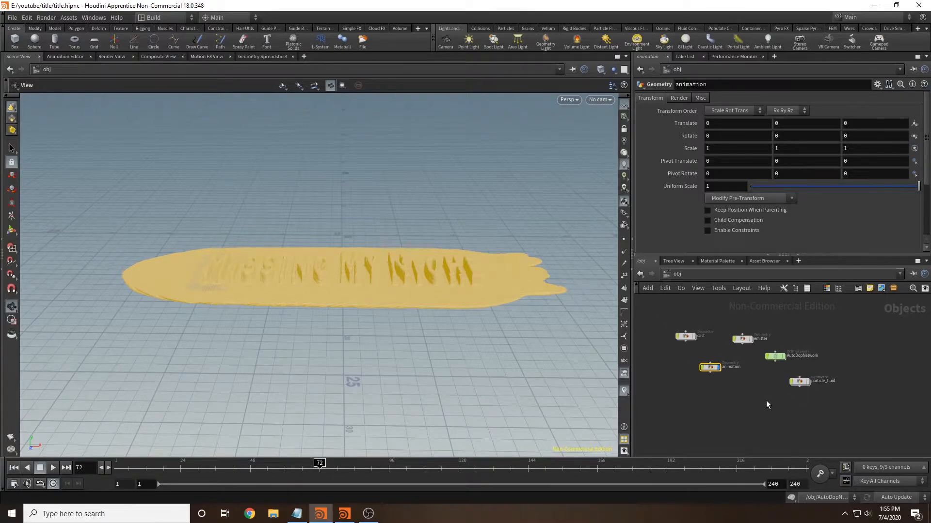
pyautogui.click(767, 402)
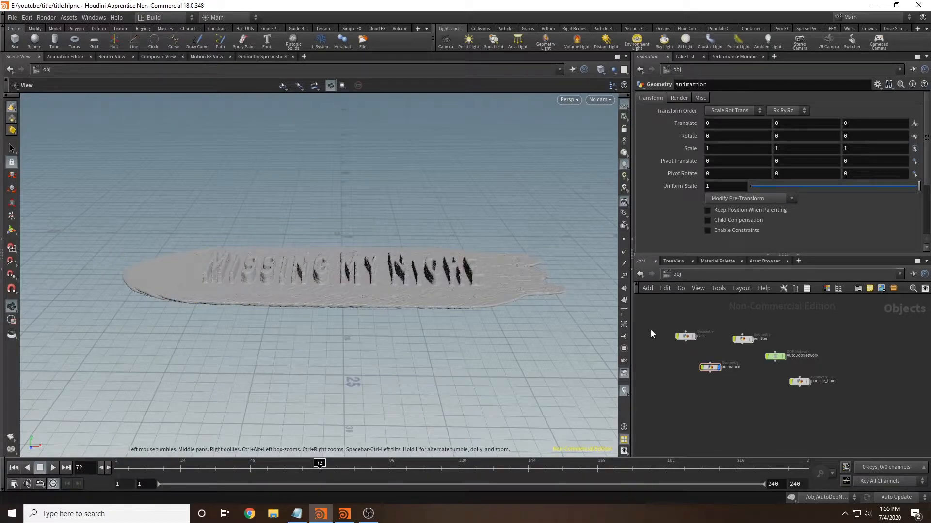
# Step: Add a network box and place all five existing object nodes inside it
pyautogui.click(646, 288)
pyautogui.click(671, 328)
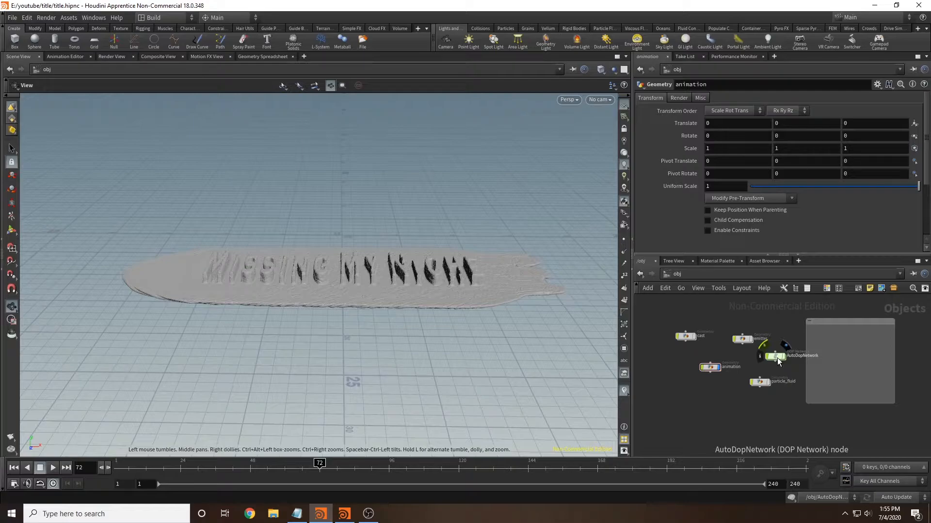
pyautogui.moveTo(777, 361); pyautogui.dragTo(878, 363)
pyautogui.moveTo(736, 340); pyautogui.dragTo(849, 373)
pyautogui.moveTo(691, 339); pyautogui.dragTo(850, 394)
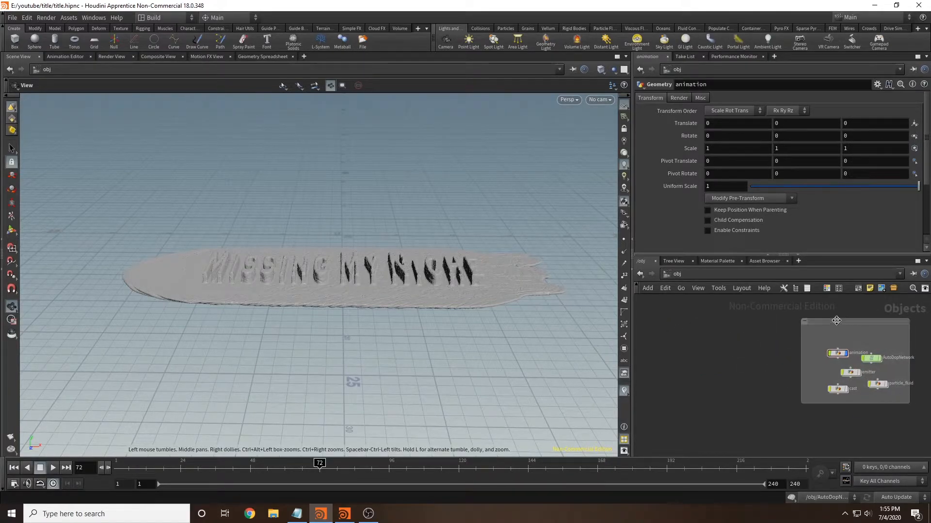
# Step: Move the network box with its nodes to the network's left side and title it LIQUID
pyautogui.moveTo(848, 321); pyautogui.dragTo(691, 321)
pyautogui.doubleClick(691, 321)
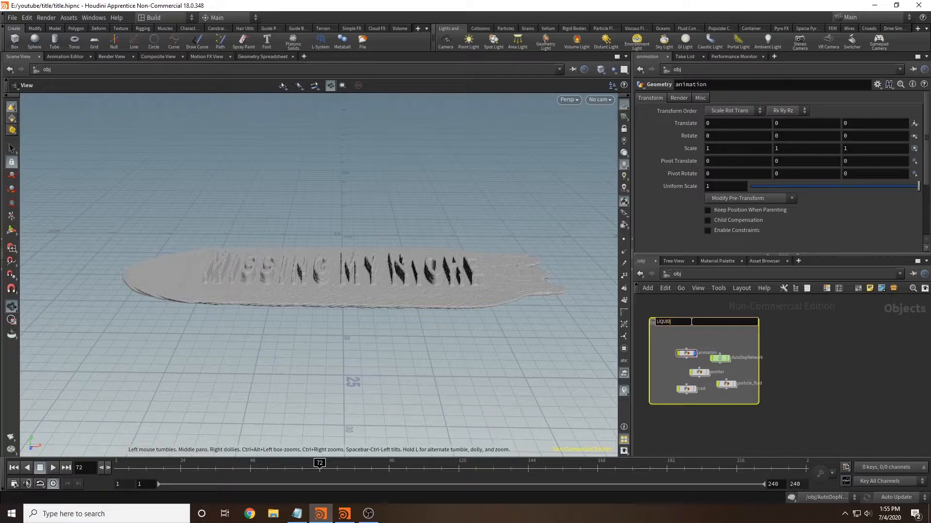
pyautogui.write('LIQUID')
pyautogui.press('Return')
pyautogui.moveTo(751, 404); pyautogui.dragTo(749, 403)
# Step: Add a second network box titled grinding, place it below the LIQUID box, and enlarge it
pyautogui.moveTo(800, 430); pyautogui.dragTo(783, 392, button='middle')
pyautogui.scroll(-1, 790, 415)
pyautogui.click(782, 402)
pyautogui.click(650, 292)
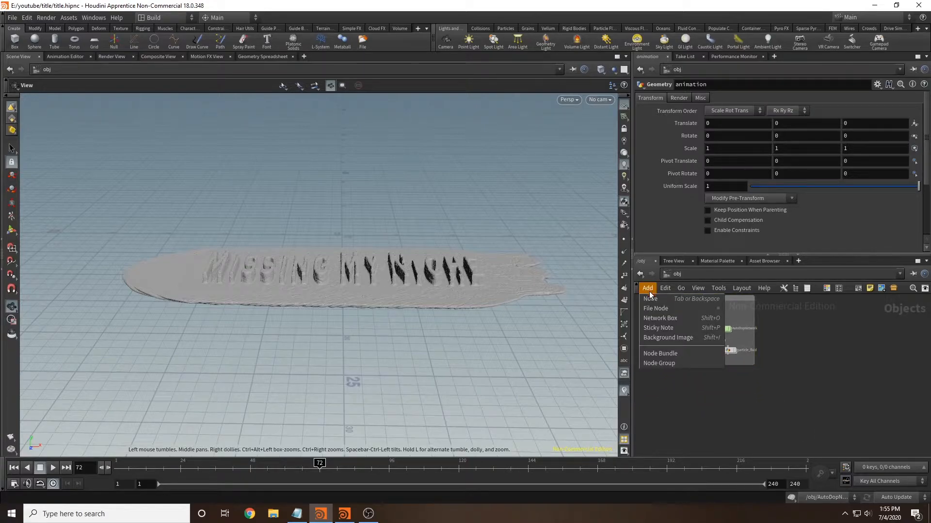
pyautogui.click(669, 319)
pyautogui.doubleClick(799, 333)
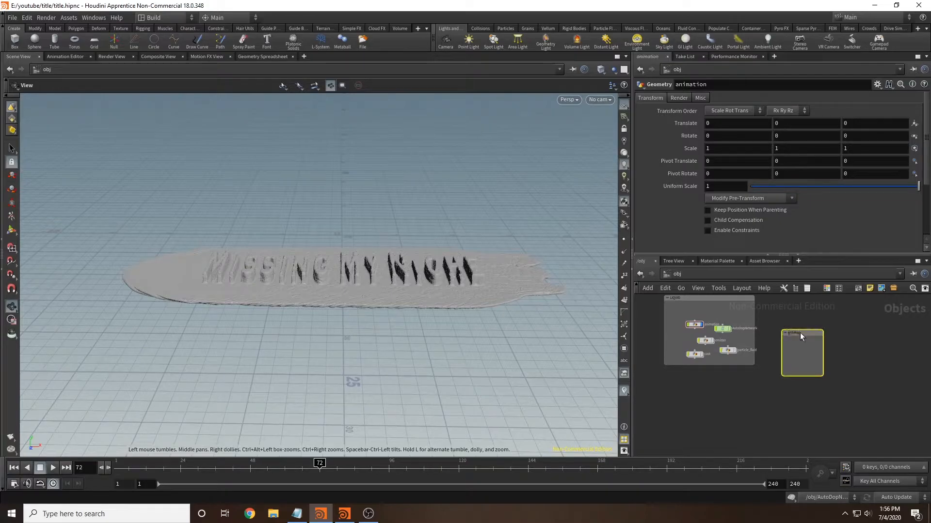
pyautogui.moveTo(800, 332); pyautogui.dragTo(662, 382)
pyautogui.moveTo(686, 426); pyautogui.dragTo(750, 459)
# Step: Add a Geometry object inside the grinding network box
pyautogui.moveTo(792, 418); pyautogui.dragTo(812, 378, button='middle')
pyautogui.press('Tab')
pyautogui.write('geo')
pyautogui.press('Return')
pyautogui.click(682, 353)
# Step: Turn off the animation object's display and rename the new Geometry object to grinding
pyautogui.moveTo(732, 290); pyautogui.dragTo(750, 337, button='middle')
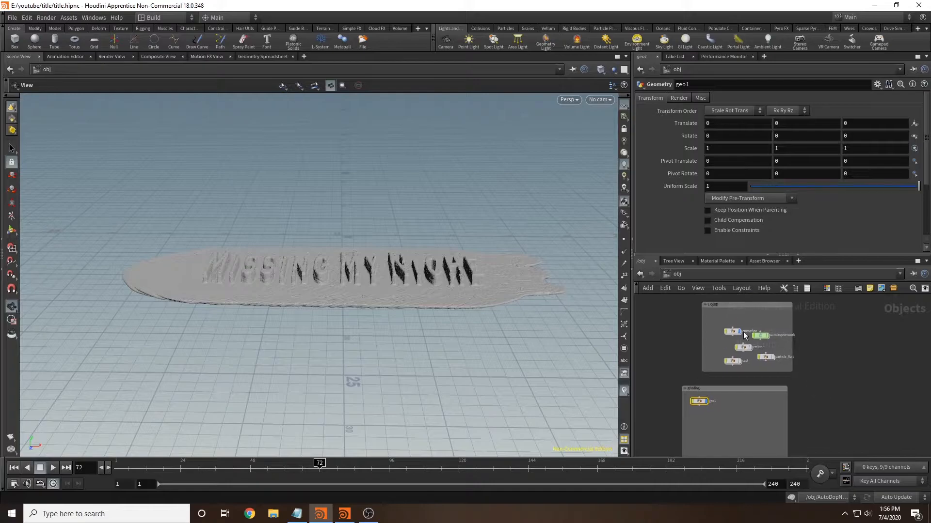
pyautogui.click(738, 329)
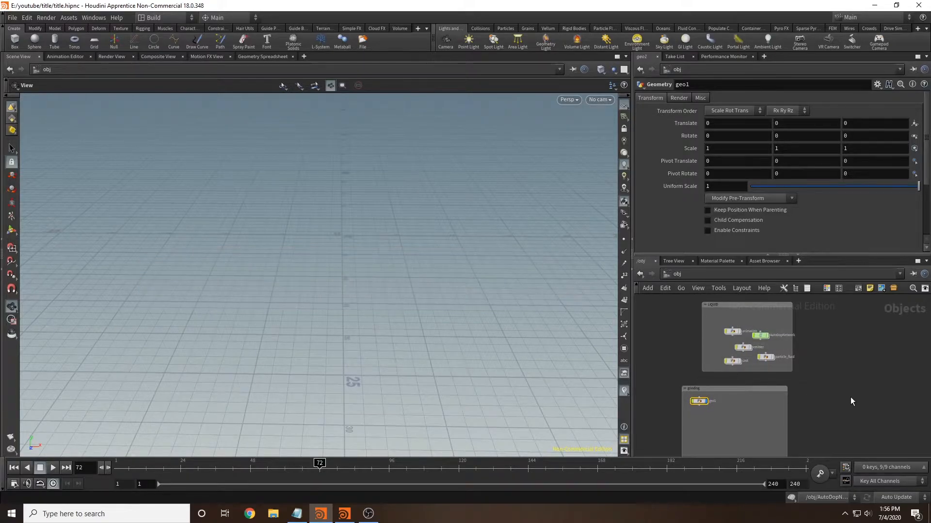
pyautogui.moveTo(851, 400); pyautogui.dragTo(857, 342, button='middle')
pyautogui.click(719, 343)
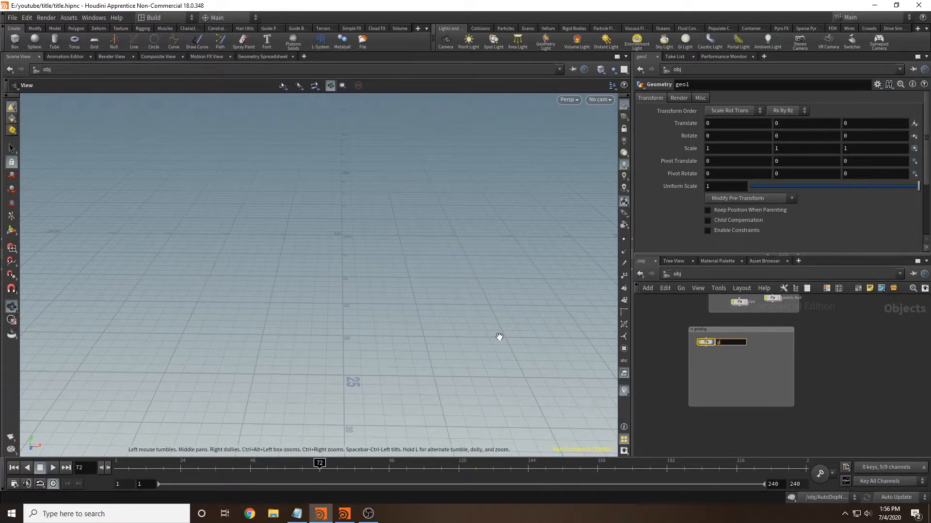
pyautogui.write('grinding')
pyautogui.press('Return')
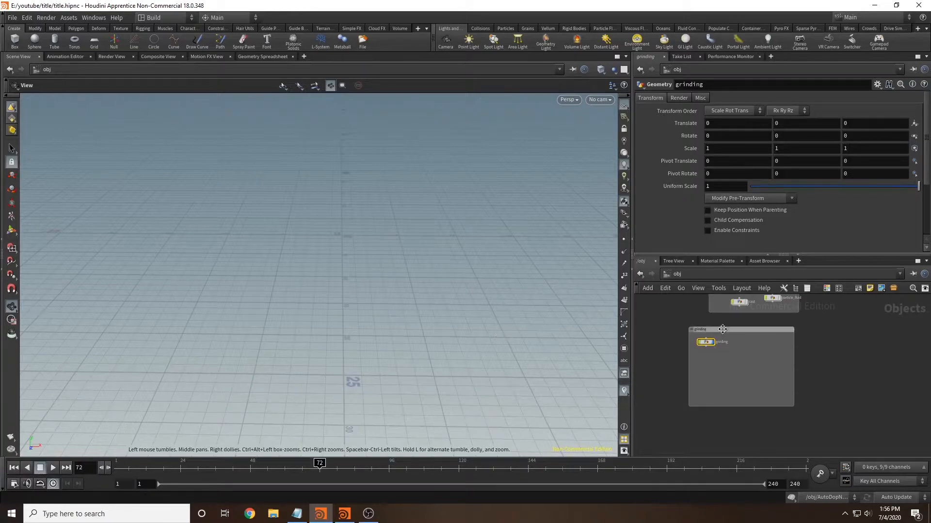
# Step: Add an Object Merge node inside the grinding object's network
pyautogui.doubleClick(705, 342)
pyautogui.press('Tab')
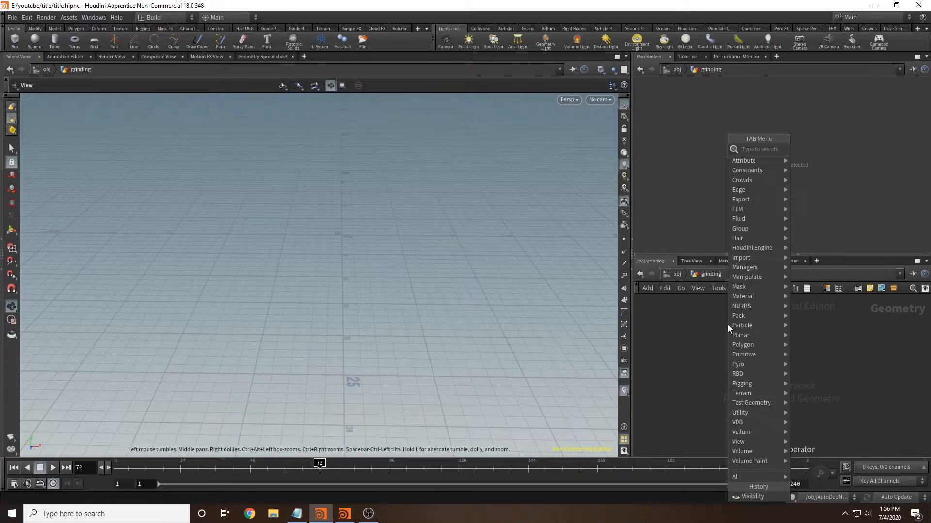
pyautogui.write('object')
pyautogui.press('Return')
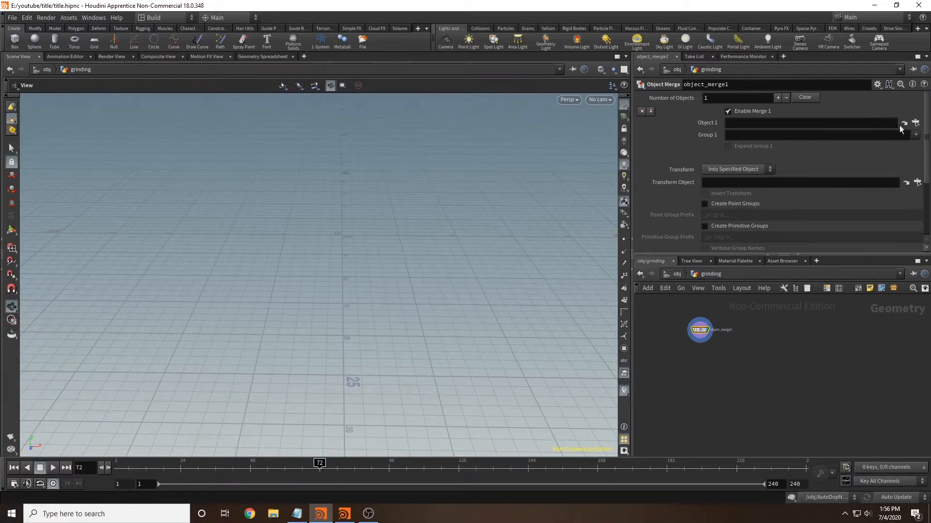
# Step: Set Object 1 of the Object Merge node to /obj/animation/merge1
pyautogui.click(915, 124)
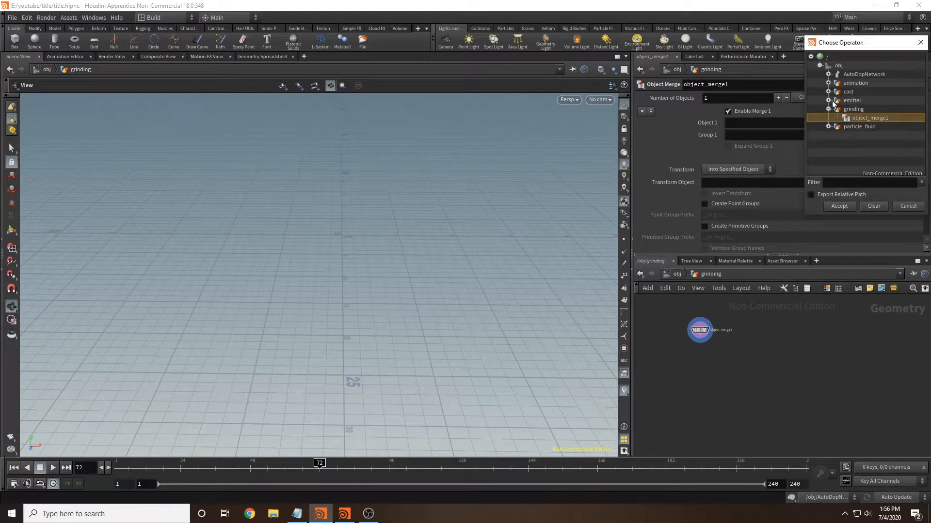
pyautogui.click(828, 83)
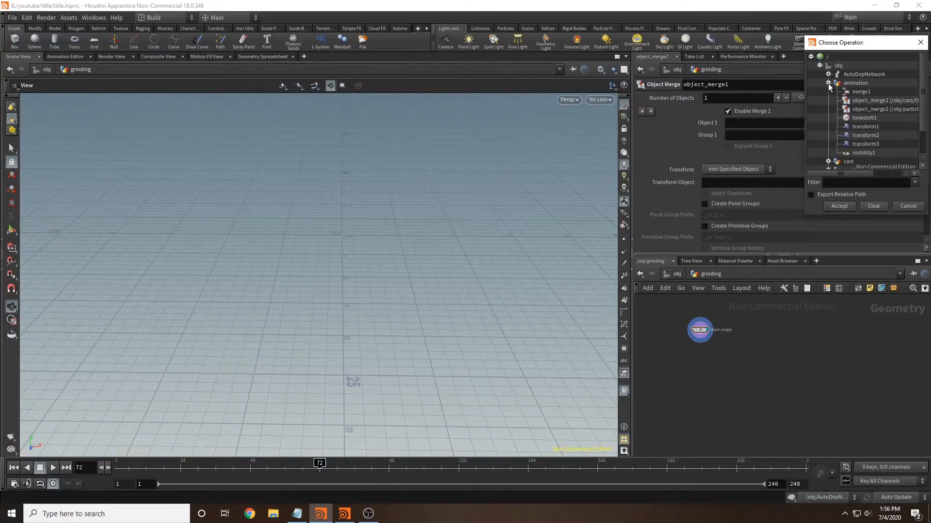
pyautogui.click(863, 92)
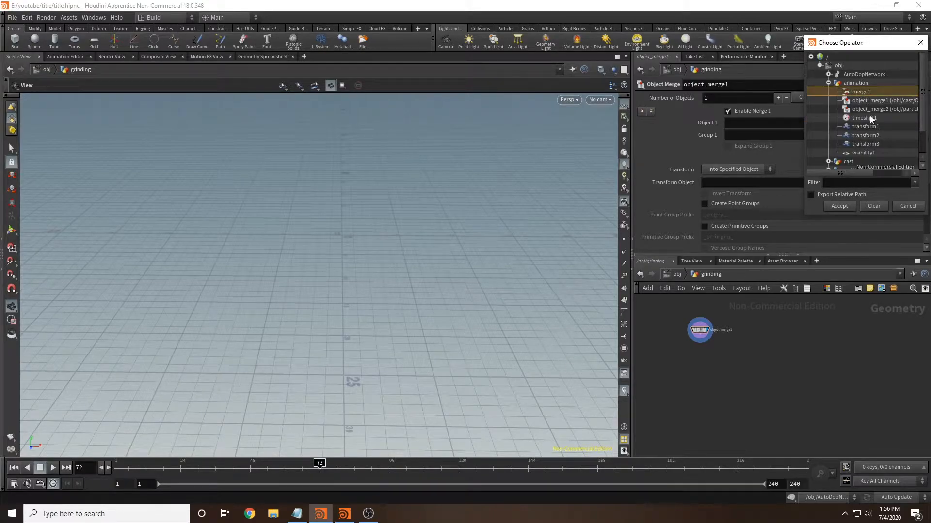
pyautogui.click(839, 206)
pyautogui.moveTo(469, 281); pyautogui.dragTo(400, 299)
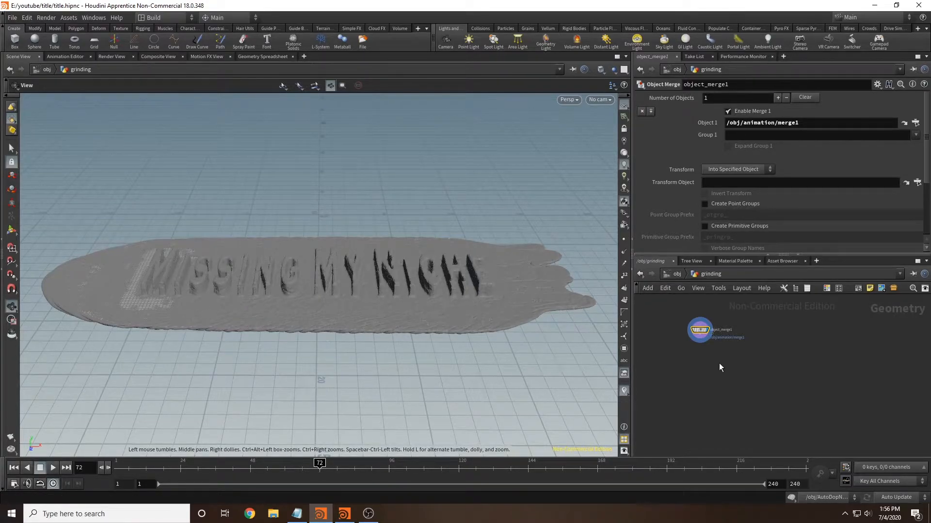
# Step: Add a second Object Merge node beside the first one in the grinding network
pyautogui.moveTo(719, 364); pyautogui.dragTo(724, 374, button='middle')
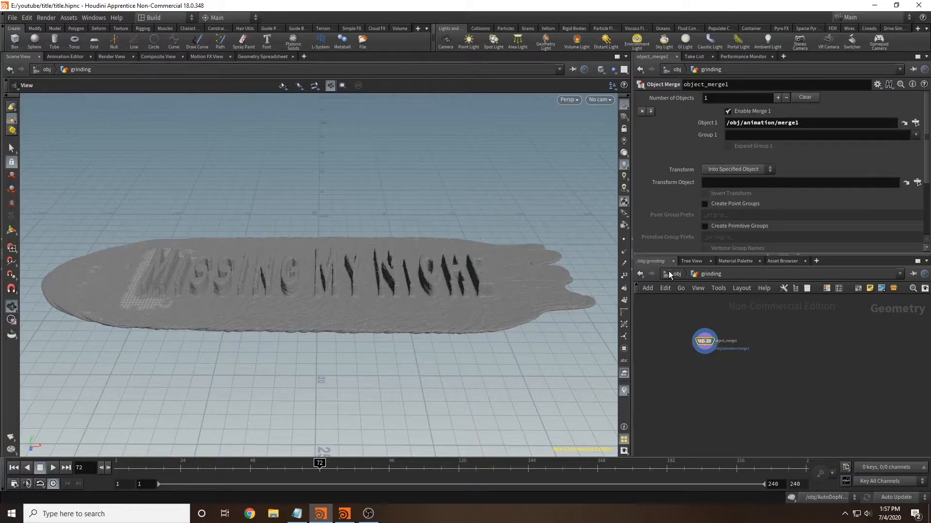
pyautogui.press('Tab')
pyautogui.write('objectt merg')
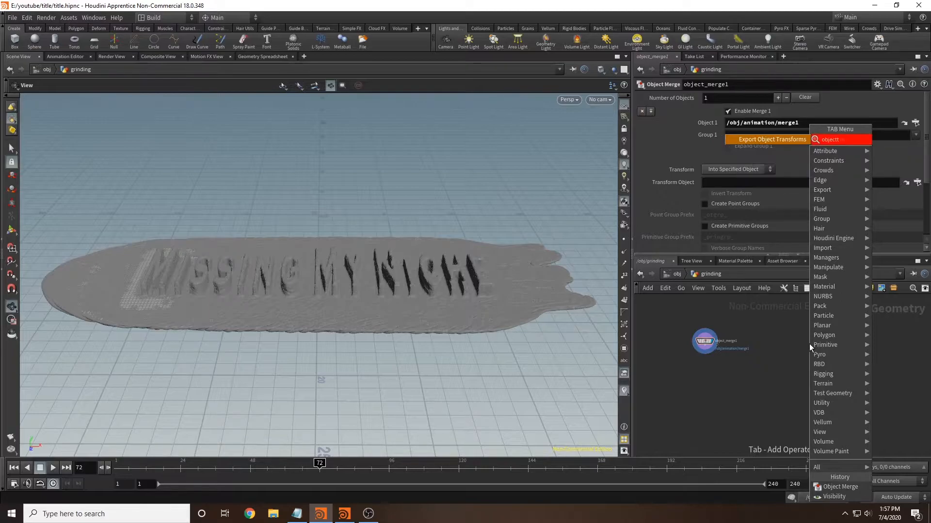
pyautogui.press('BackSpace')
pyautogui.press('BackSpace')
pyautogui.press('BackSpace')
pyautogui.press('BackSpace')
pyautogui.press('BackSpace')
pyautogui.press('BackSpace')
pyautogui.write('tt')
pyautogui.press('BackSpace')
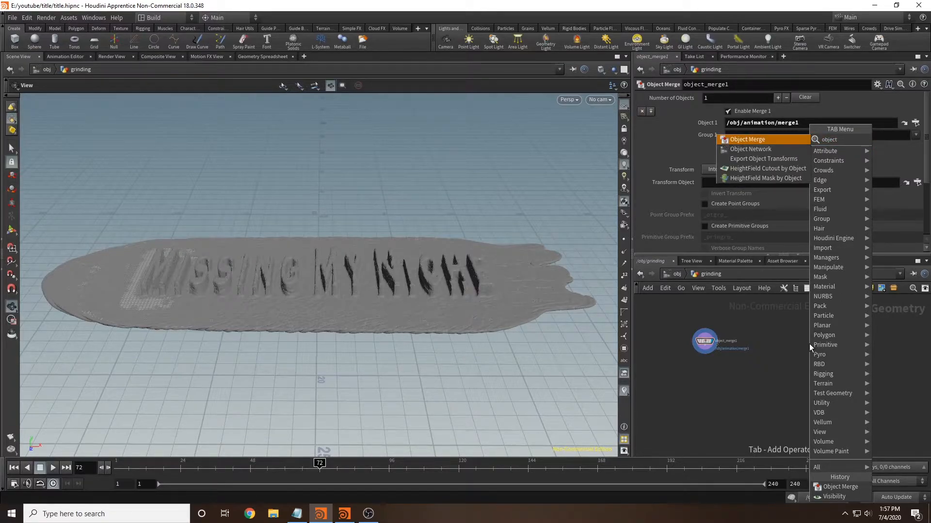
pyautogui.press('Return')
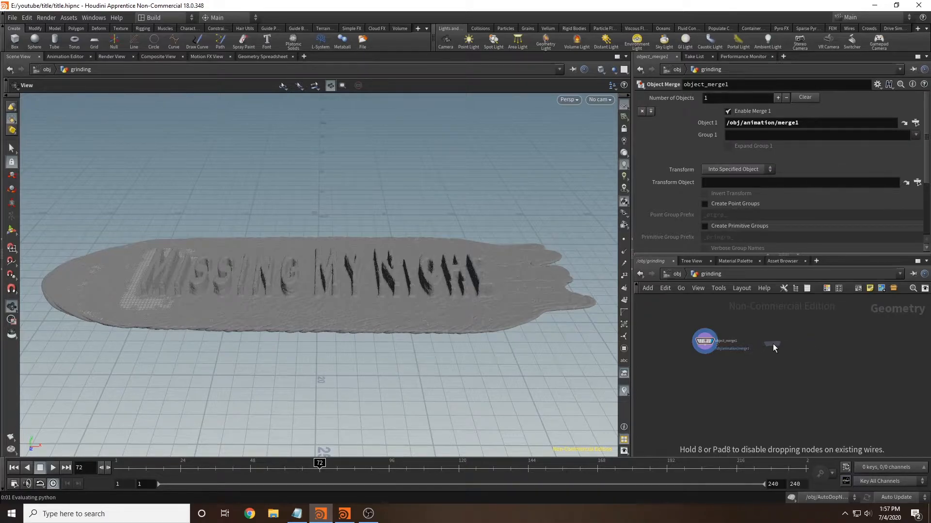
pyautogui.click(774, 344)
# Step: Open the cast object's network and display the extruded font geometry from polyextrude1
pyautogui.click(676, 273)
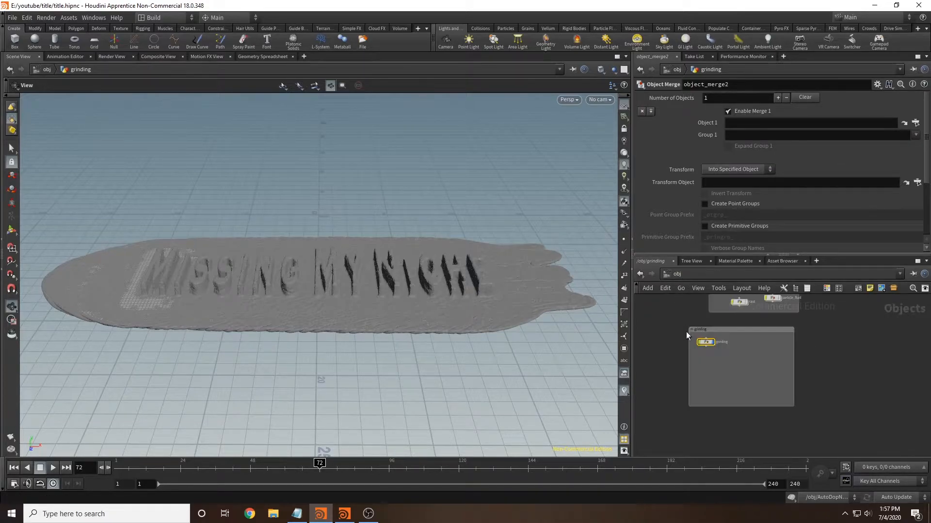
pyautogui.moveTo(697, 373); pyautogui.dragTo(682, 350, button='middle')
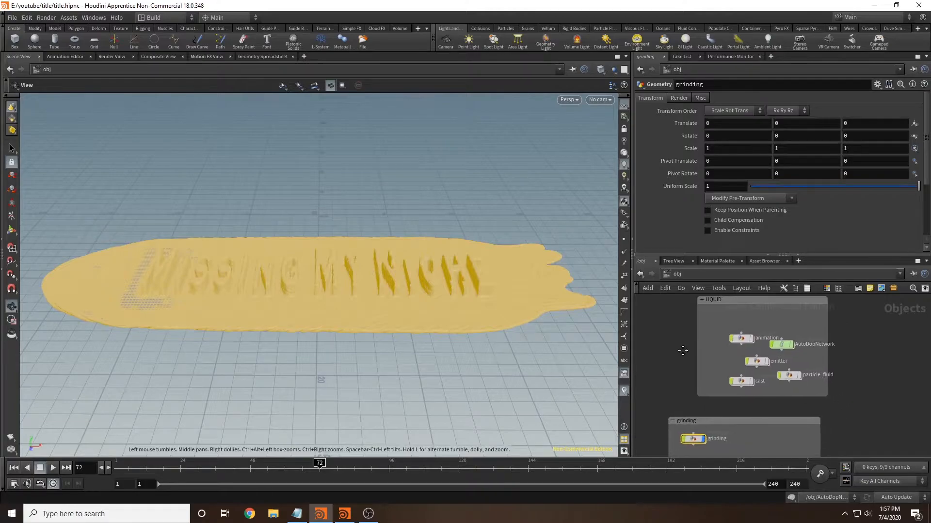
pyautogui.doubleClick(741, 382)
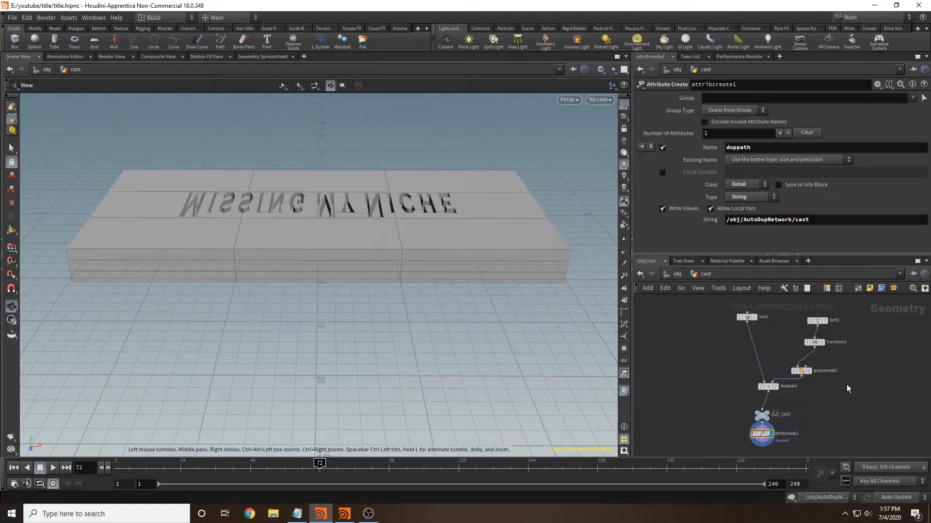
pyautogui.click(808, 370)
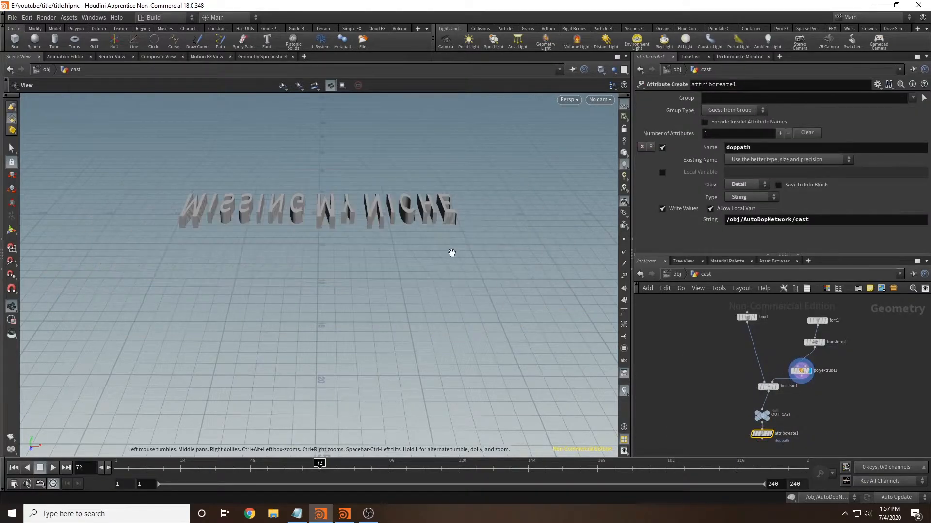
pyautogui.moveTo(451, 253); pyautogui.dragTo(475, 251)
pyautogui.moveTo(358, 254); pyautogui.dragTo(471, 303)
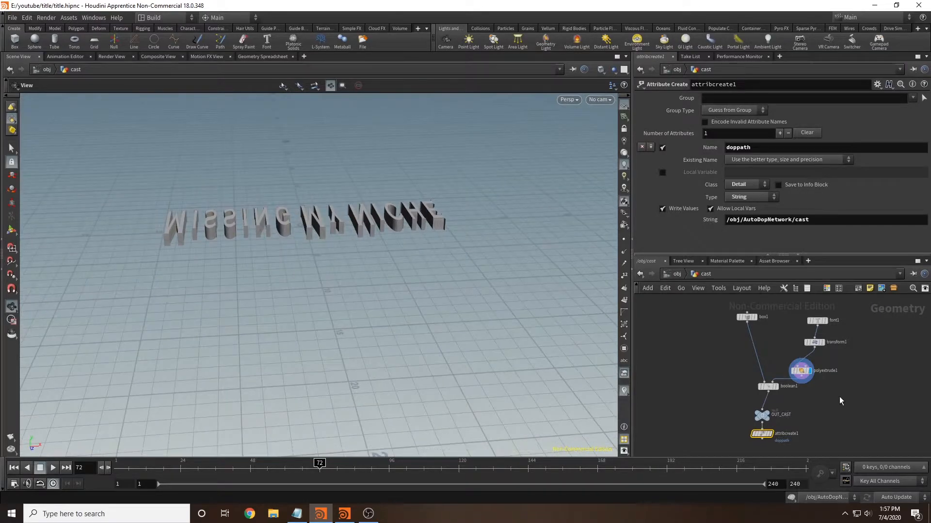
# Step: Add a Null node fed by polyextrude1 and rename it OUT_FONT
pyautogui.press('Tab')
pyautogui.write('null')
pyautogui.press('Return')
pyautogui.click(839, 397)
pyautogui.moveTo(802, 379); pyautogui.dragTo(841, 394)
pyautogui.doubleClick(854, 397)
pyautogui.write('OUT_FONT')
pyautogui.press('Return')
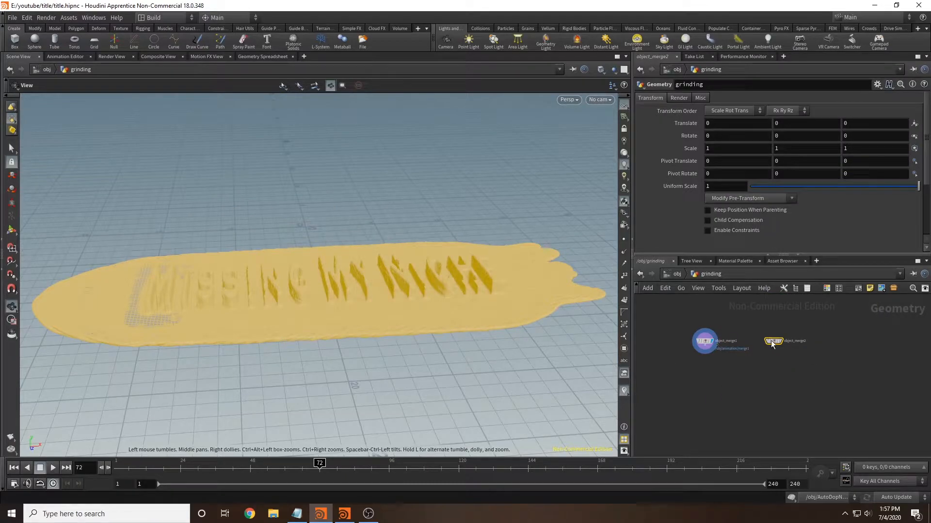
# Step: Set Object 1 of the grinding network's second Object Merge node to /obj/cast/OUT_FONT
pyautogui.click(771, 341)
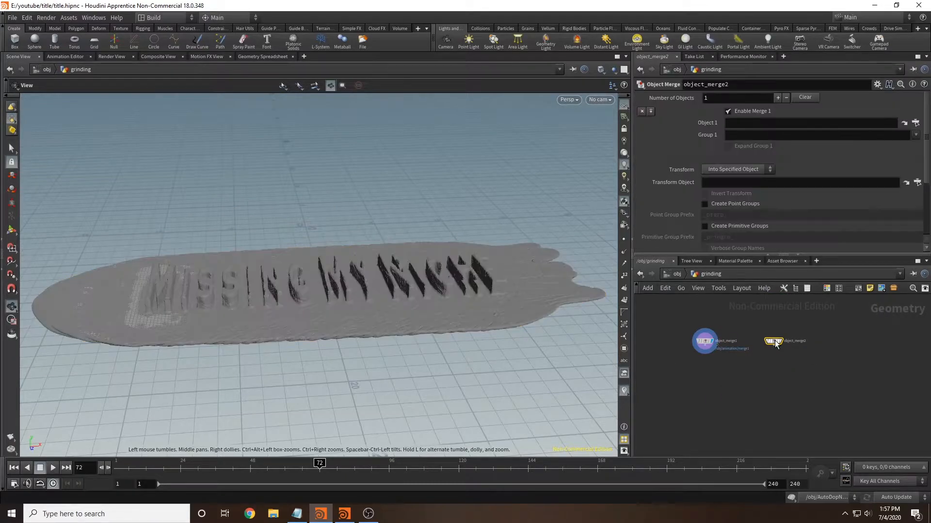
pyautogui.click(915, 125)
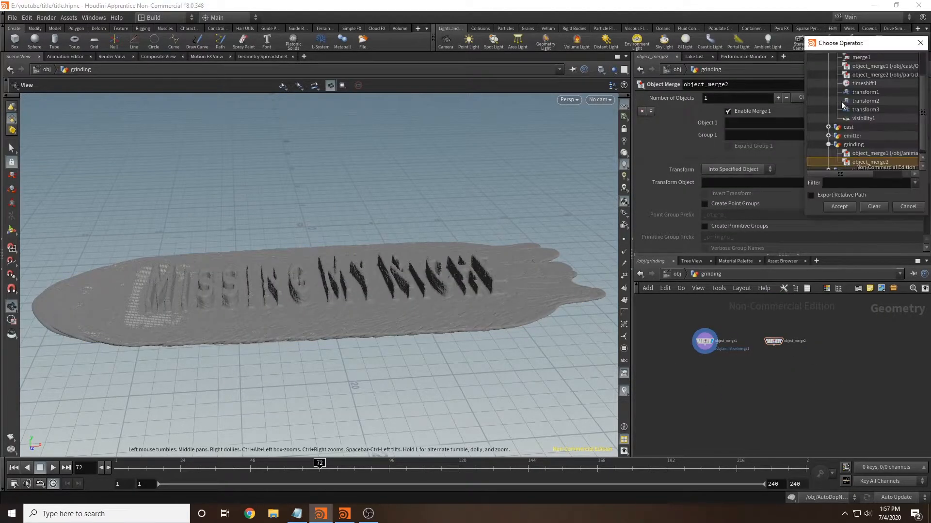
pyautogui.click(827, 128)
pyautogui.click(862, 142)
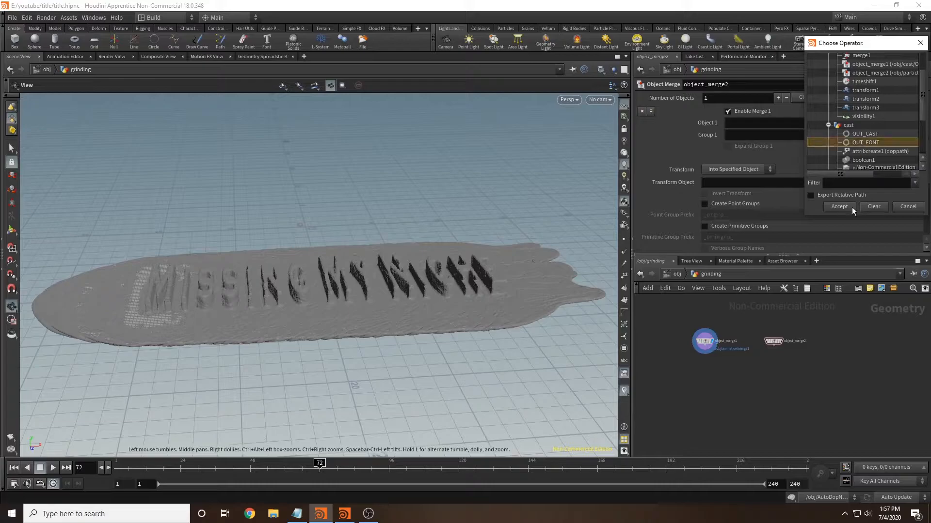
pyautogui.click(844, 205)
# Step: Show the imported font as a template and compare its position with the liquid lettering
pyautogui.moveTo(732, 385); pyautogui.dragTo(741, 368, button='middle')
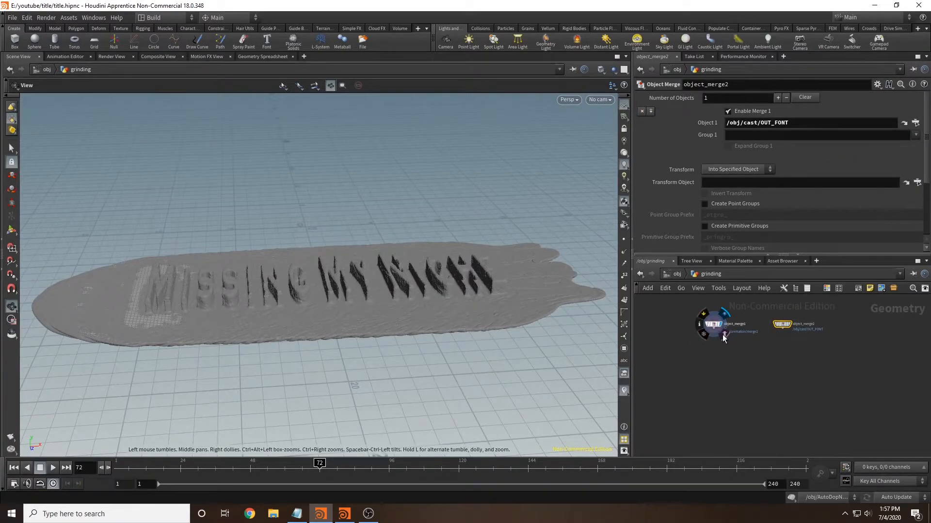
pyautogui.click(793, 314)
pyautogui.moveTo(463, 288); pyautogui.dragTo(444, 272)
pyautogui.moveTo(545, 322); pyautogui.dragTo(596, 318)
pyautogui.click(794, 334)
pyautogui.moveTo(426, 278); pyautogui.dragTo(516, 297)
pyautogui.moveTo(475, 334); pyautogui.dragTo(548, 343)
# Step: Add a Transform node after the font's Object Merge and show it as a template
pyautogui.press('Tab')
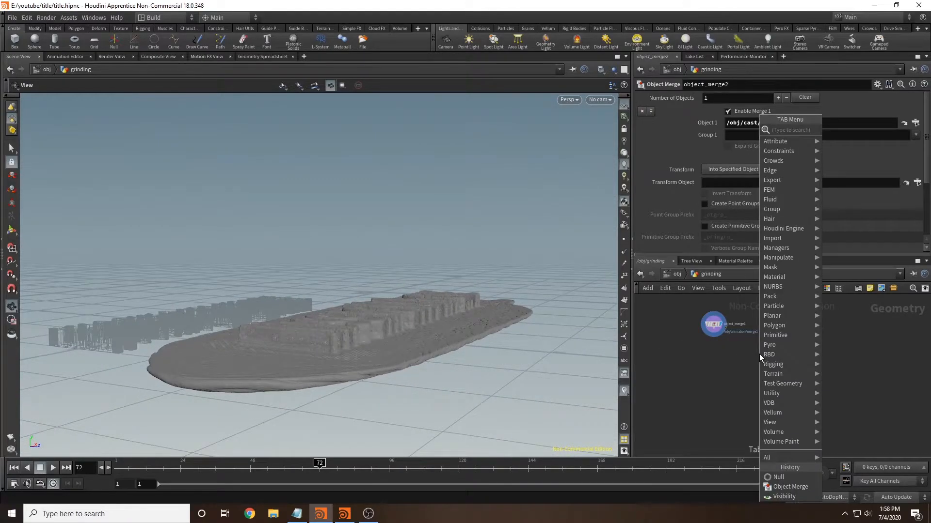
pyautogui.write('transfor')
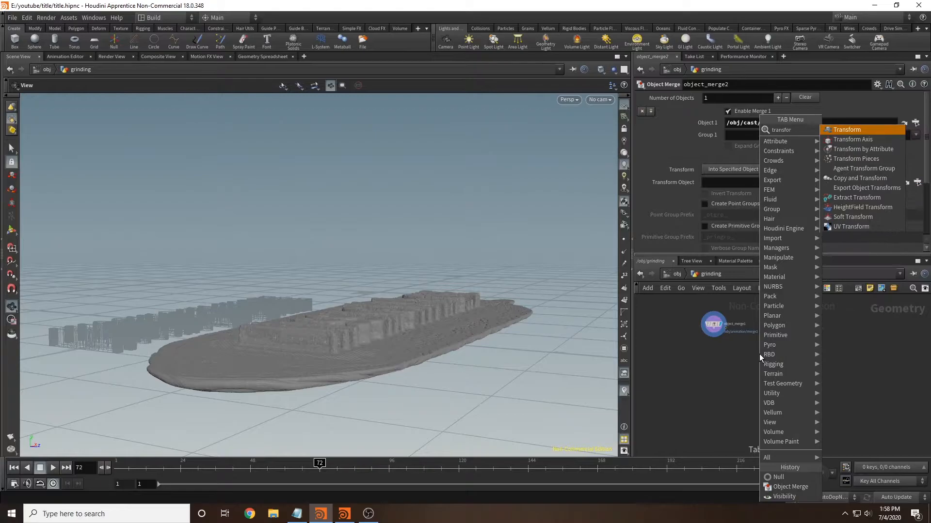
pyautogui.press('Return')
pyautogui.click(778, 352)
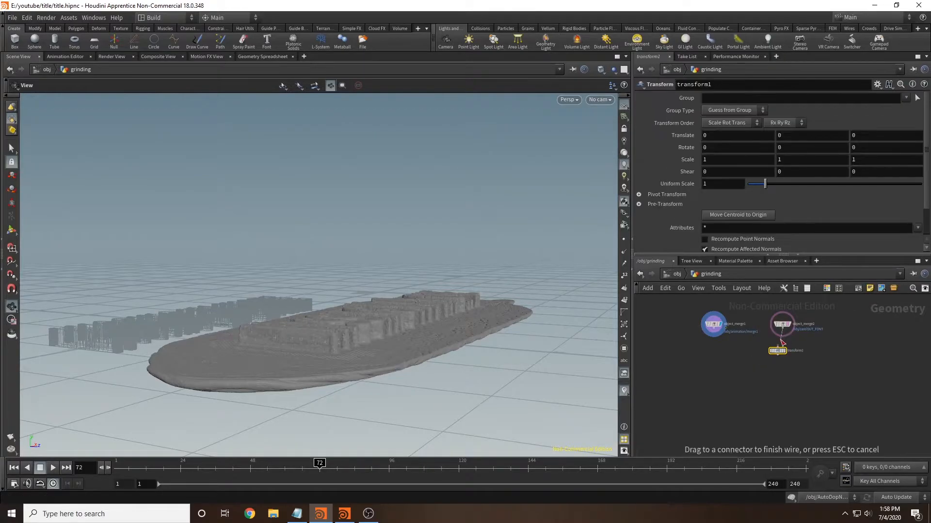
pyautogui.click(788, 361)
# Step: Move the templated font over the liquid lettering, to about Y 1.0 and Z 11.96
pyautogui.moveTo(440, 316); pyautogui.dragTo(4, 264)
pyautogui.press('Return')
pyautogui.moveTo(334, 284); pyautogui.dragTo(414, 356)
pyautogui.moveTo(464, 284); pyautogui.dragTo(466, 267)
pyautogui.press('Escape')
pyautogui.moveTo(324, 333); pyautogui.dragTo(272, 334)
pyautogui.keyDown('alt'); pyautogui.moveTo(272, 334); pyautogui.dragTo(249, 335, button='middle'); pyautogui.keyUp('alt')
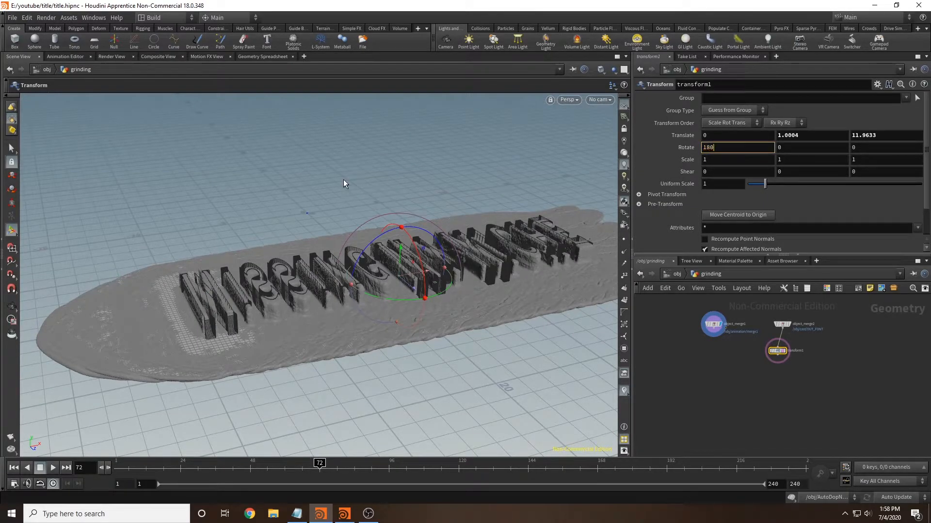
# Step: Rotate the font 180 degrees about X and align it with the liquid lettering at about Y 1.65, Z 11.43
pyautogui.press('Return')
pyautogui.moveTo(305, 281); pyautogui.dragTo(343, 239)
pyautogui.press('Return')
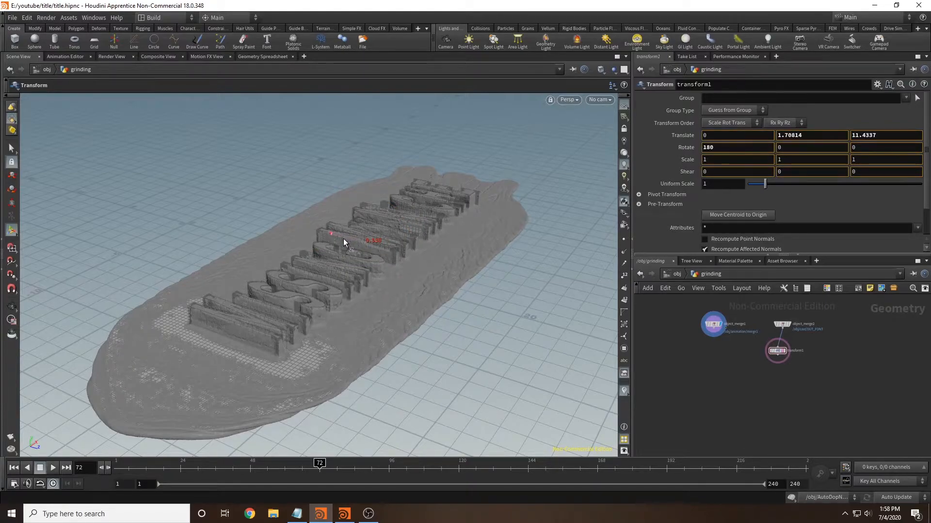
pyautogui.keyDown('alt'); pyautogui.moveTo(351, 386); pyautogui.dragTo(426, 368); pyautogui.keyUp('alt')
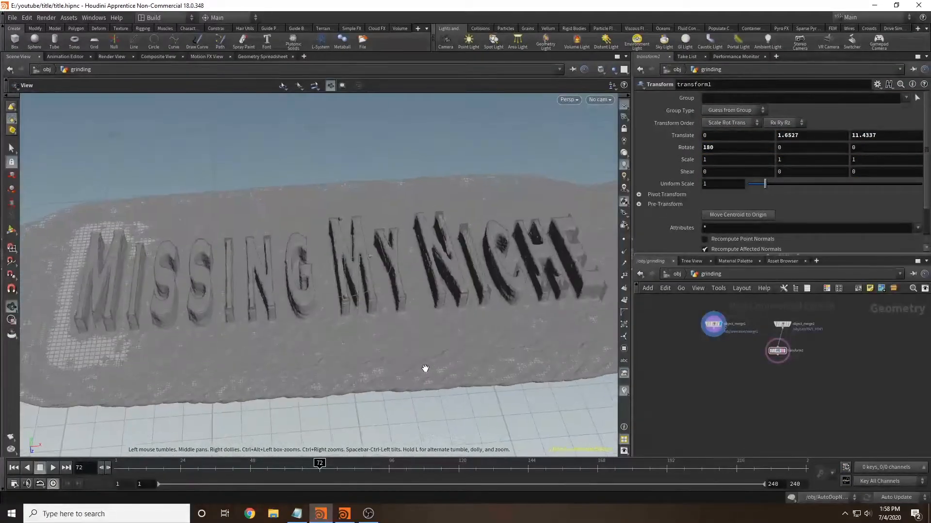
pyautogui.moveTo(468, 342)
pyautogui.keyDown('alt'); pyautogui.mouseDown()
pyautogui.moveTo(453, 297)
pyautogui.moveTo(480, 307)
pyautogui.moveTo(461, 349)
pyautogui.mouseUp(); pyautogui.keyUp('alt')
pyautogui.keyDown('alt'); pyautogui.moveTo(461, 349); pyautogui.dragTo(314, 326, button='right'); pyautogui.keyUp('alt')
pyautogui.keyDown('alt'); pyautogui.moveTo(343, 336); pyautogui.dragTo(401, 330, button='middle'); pyautogui.keyUp('alt')
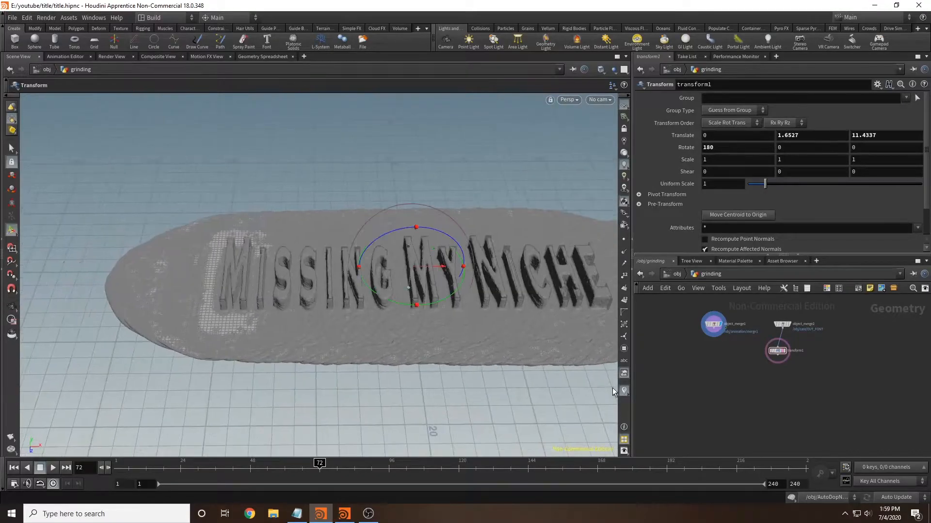
# Step: Add a Delete node after the liquid's Object Merge and turn on its display
pyautogui.moveTo(758, 369); pyautogui.dragTo(796, 367, button='middle')
pyautogui.moveTo(752, 323); pyautogui.dragTo(738, 326)
pyautogui.press('Tab')
pyautogui.press('Escape')
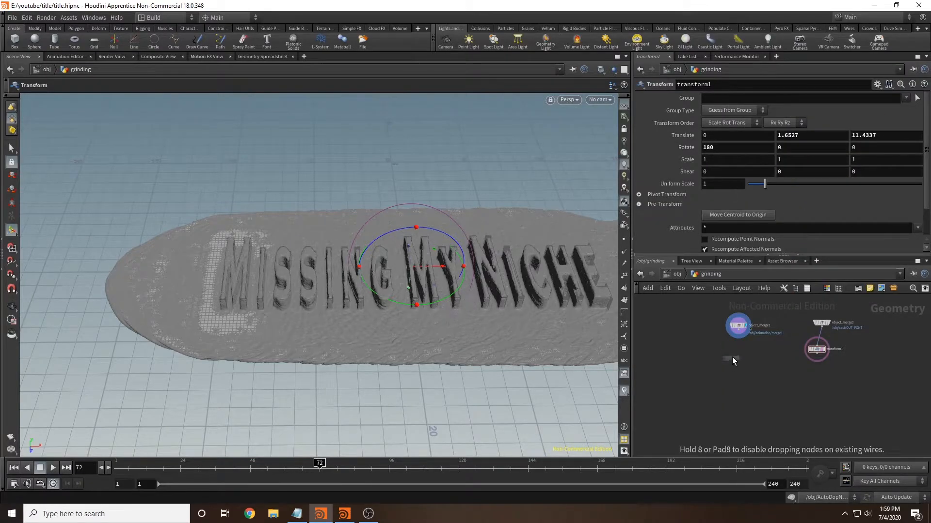
pyautogui.click(735, 353)
pyautogui.moveTo(739, 330); pyautogui.dragTo(734, 348)
pyautogui.click(735, 356)
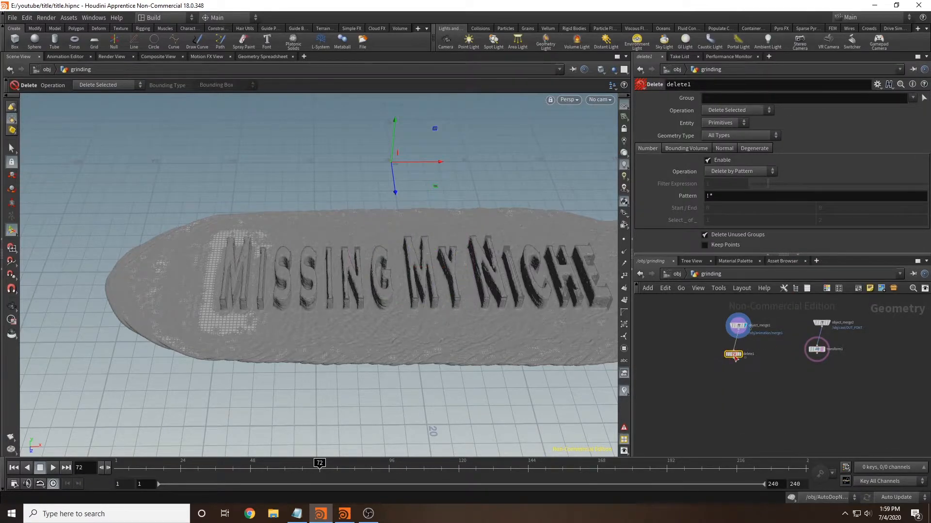
pyautogui.click(740, 354)
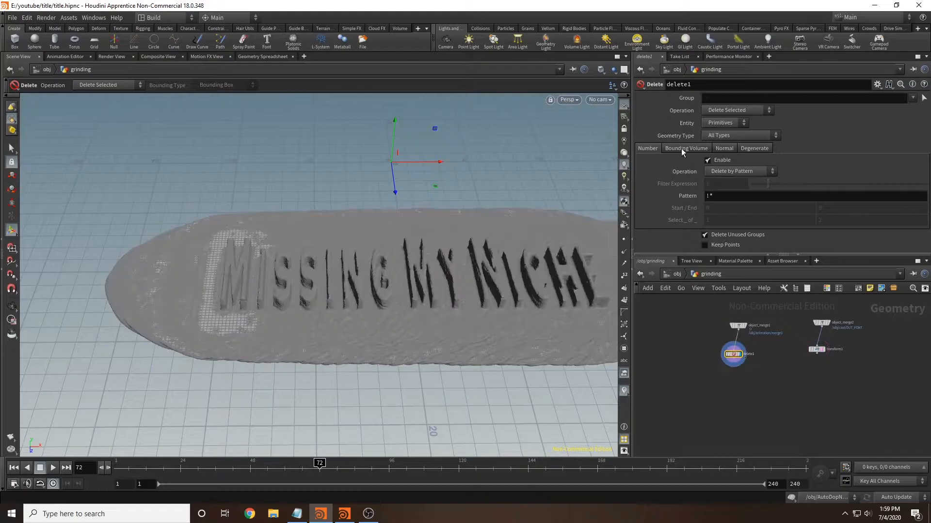
# Step: Enable the Delete node's bounding volume and move the bounding box center to about Z 5.28
pyautogui.click(685, 149)
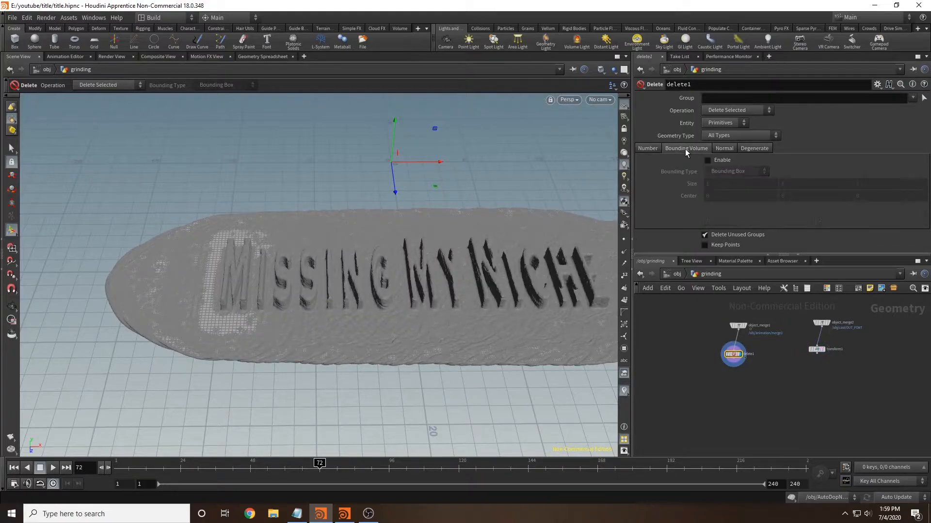
pyautogui.click(707, 160)
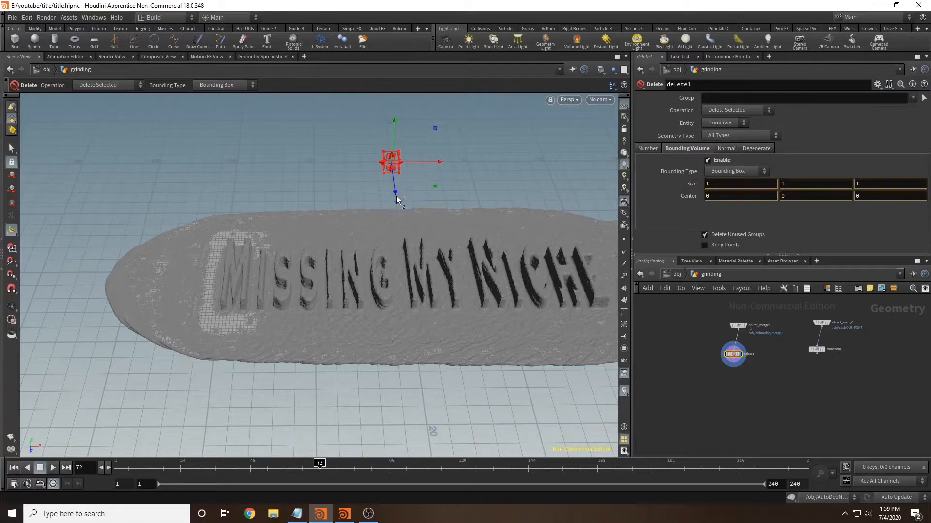
pyautogui.moveTo(395, 192); pyautogui.dragTo(395, 235)
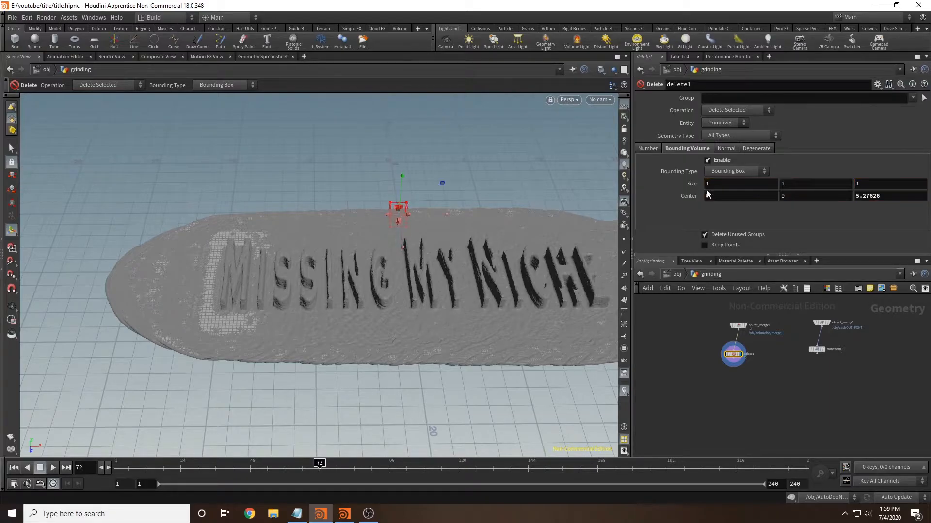
# Step: Set the bounding box size to 10 on all axes and the Delete node's entity to Points
pyautogui.moveTo(706, 185); pyautogui.dragTo(543, 186, button='middle')
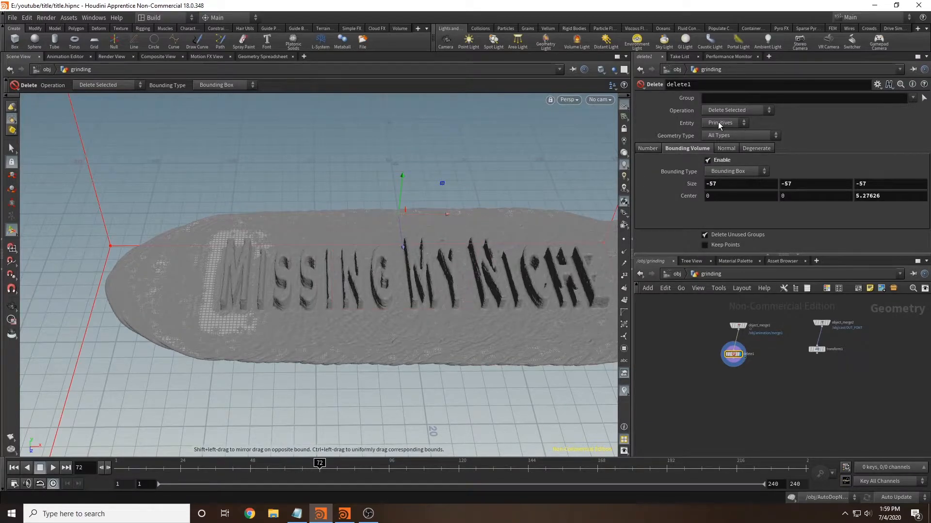
pyautogui.click(735, 123)
pyautogui.click(724, 135)
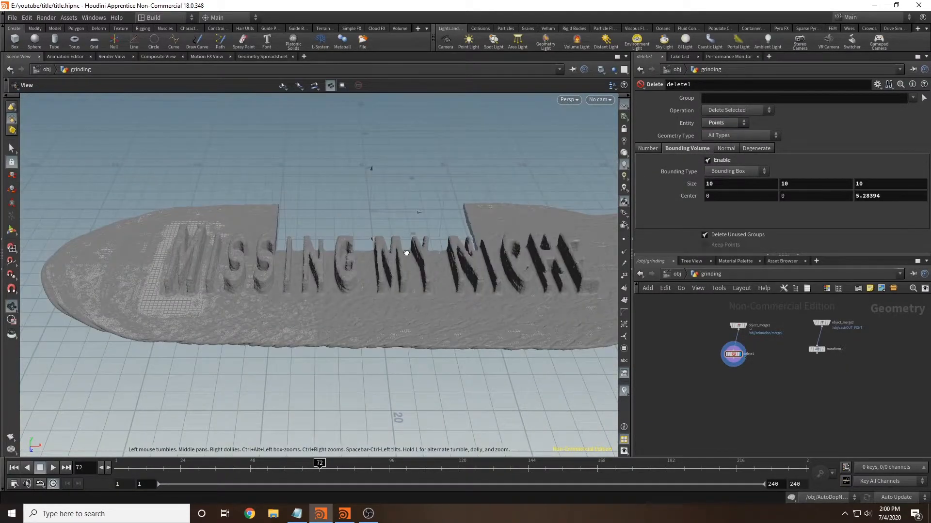
# Step: Set the bounding box's Y size to 5
pyautogui.moveTo(397, 418); pyautogui.dragTo(475, 222)
pyautogui.press('Return')
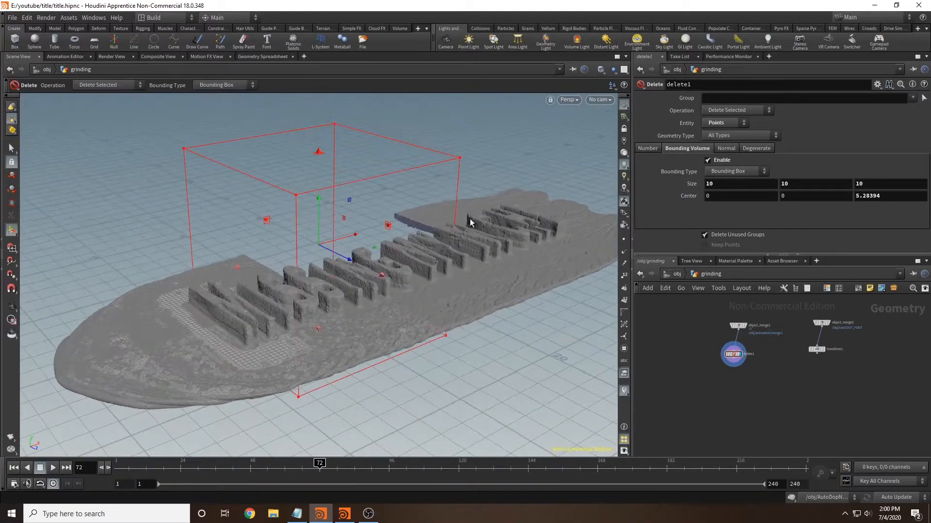
pyautogui.press('Escape')
pyautogui.moveTo(360, 254); pyautogui.dragTo(204, 255)
pyautogui.press('Return')
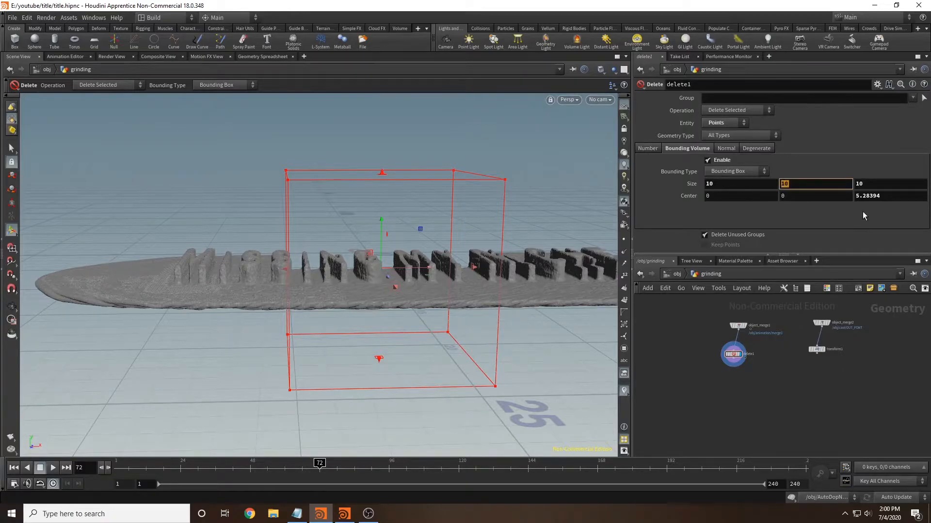
pyautogui.write('5')
# Step: Move the bounding box over the lettering, with its center at Y 4 and about Z 9.64
pyautogui.keyDown('alt'); pyautogui.moveTo(478, 297); pyautogui.dragTo(426, 320); pyautogui.keyUp('alt')
pyautogui.moveTo(797, 195); pyautogui.dragTo(822, 176, button='middle')
pyautogui.keyDown('alt'); pyautogui.moveTo(387, 272); pyautogui.dragTo(436, 310); pyautogui.keyUp('alt')
pyautogui.moveTo(425, 167); pyautogui.dragTo(488, 179)
pyautogui.keyDown('alt'); pyautogui.moveTo(436, 310); pyautogui.dragTo(392, 317); pyautogui.keyUp('alt')
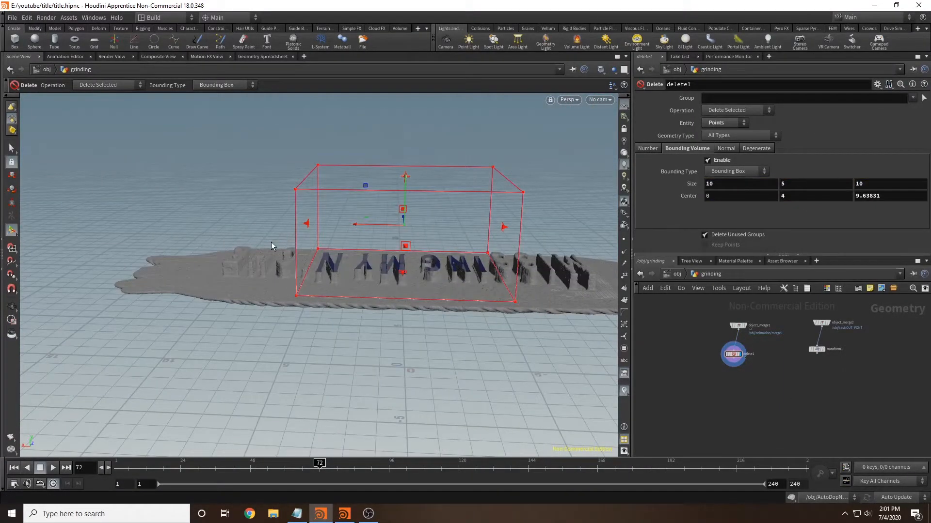
pyautogui.keyDown('alt'); pyautogui.moveTo(170, 264); pyautogui.dragTo(271, 278, button='right'); pyautogui.keyUp('alt')
pyautogui.press('Return')
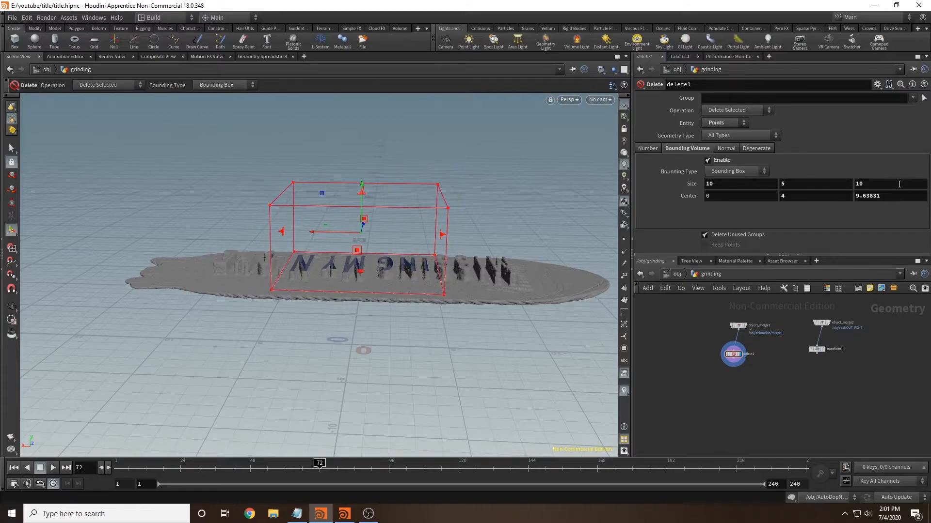
# Step: Widen the bounding box along the lettering by setting its X size to 20
pyautogui.moveTo(737, 185); pyautogui.dragTo(591, 195)
pyautogui.write('15')
pyautogui.moveTo(740, 189); pyautogui.dragTo(535, 198)
pyautogui.write('20')
pyautogui.press('Return')
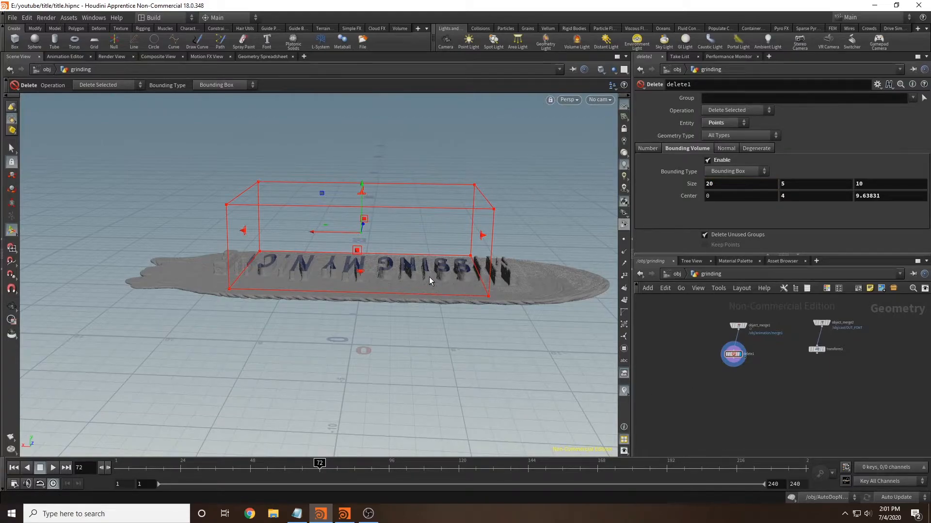
pyautogui.keyDown('alt'); pyautogui.moveTo(339, 360); pyautogui.dragTo(365, 334); pyautogui.keyUp('alt')
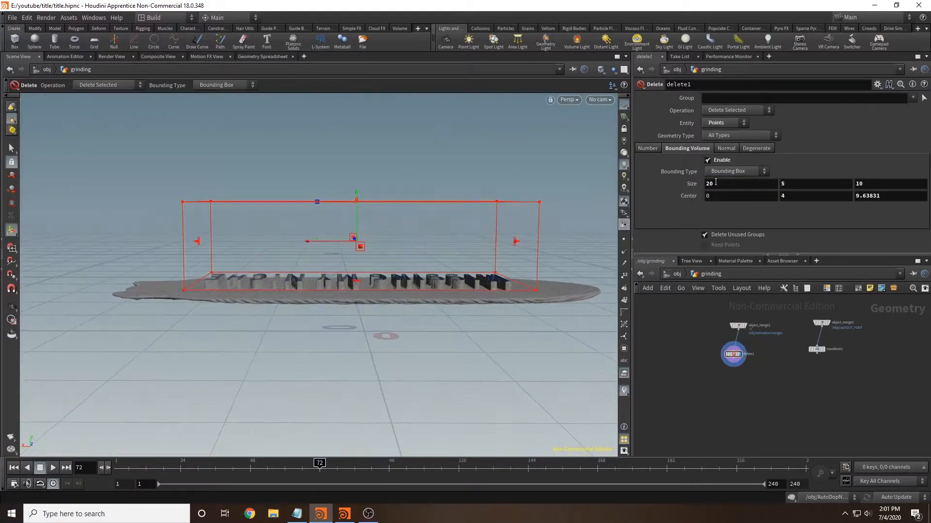
# Step: Try lowering the bounding box to a center Y of 3.5 and check its lower edge against the lettering
pyautogui.moveTo(797, 186); pyautogui.dragTo(772, 213)
pyautogui.write('3.5')
pyautogui.press('Return')
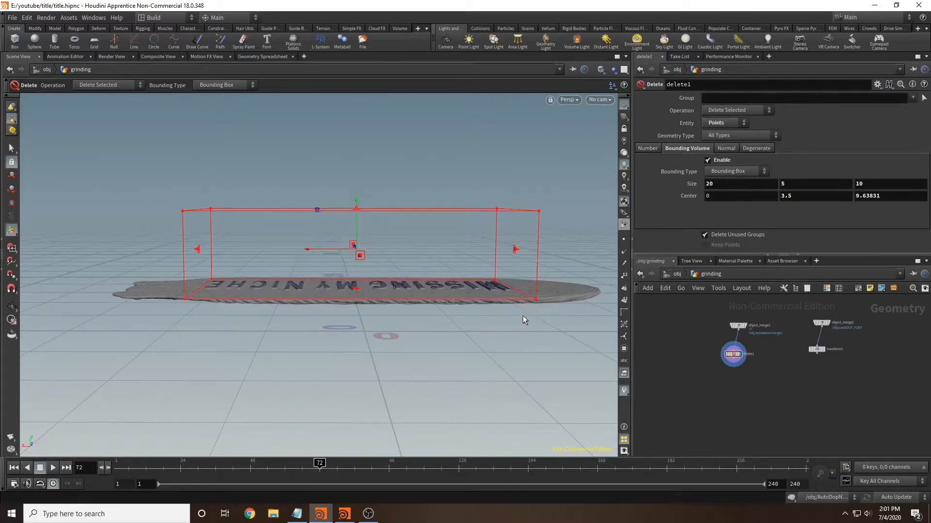
pyautogui.moveTo(431, 319)
pyautogui.keyDown('alt'); pyautogui.mouseDown()
pyautogui.moveTo(436, 336)
pyautogui.moveTo(455, 320)
pyautogui.moveTo(448, 324)
pyautogui.mouseUp(); pyautogui.keyUp('alt')
pyautogui.keyDown('alt'); pyautogui.scroll(5, 464, 321); pyautogui.keyUp('alt')
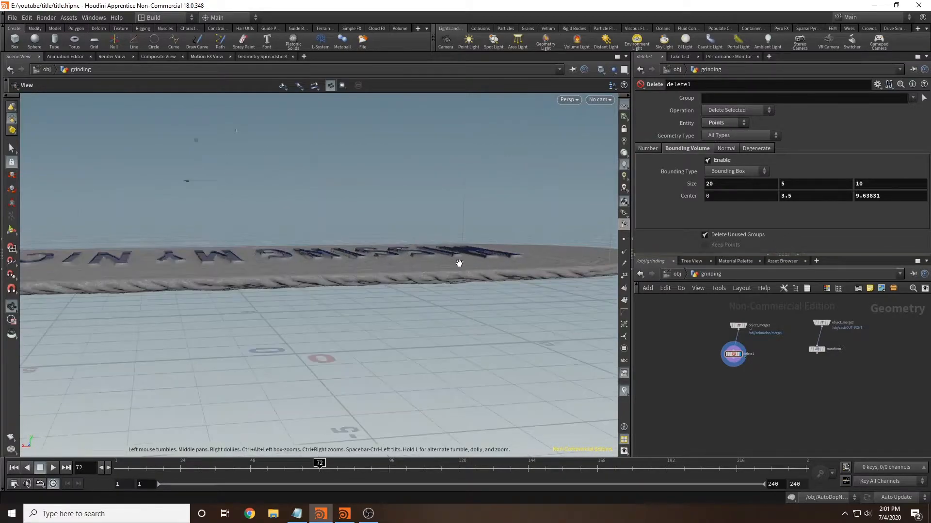
pyautogui.keyDown('alt'); pyautogui.moveTo(386, 278); pyautogui.dragTo(434, 345); pyautogui.keyUp('alt')
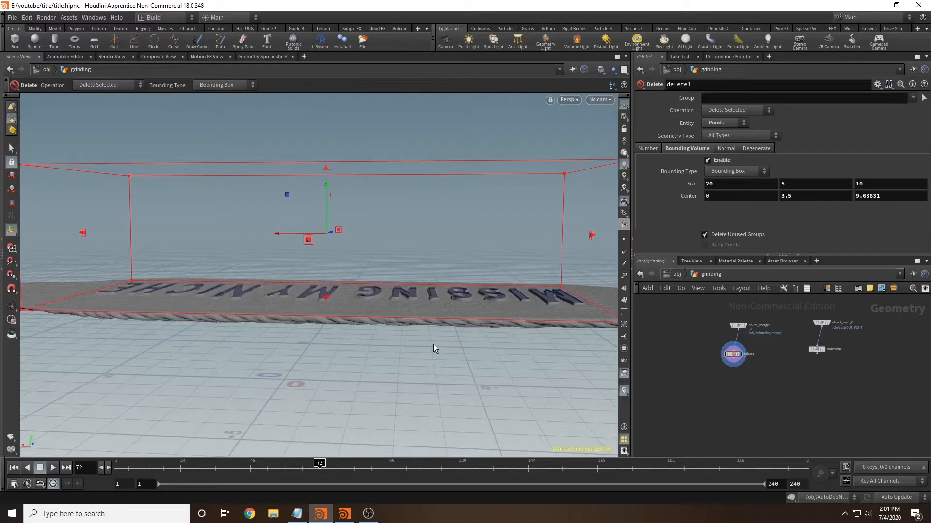
# Step: Set the bounding box center's Y to 3.6 and check the cut along the lettering from the front and back
pyautogui.doubleClick(788, 197)
pyautogui.press('Return')
pyautogui.doubleClick(788, 197)
pyautogui.press('Return')
pyautogui.keyDown('alt'); pyautogui.moveTo(288, 260); pyautogui.dragTo(364, 196); pyautogui.keyUp('alt')
pyautogui.press('Return')
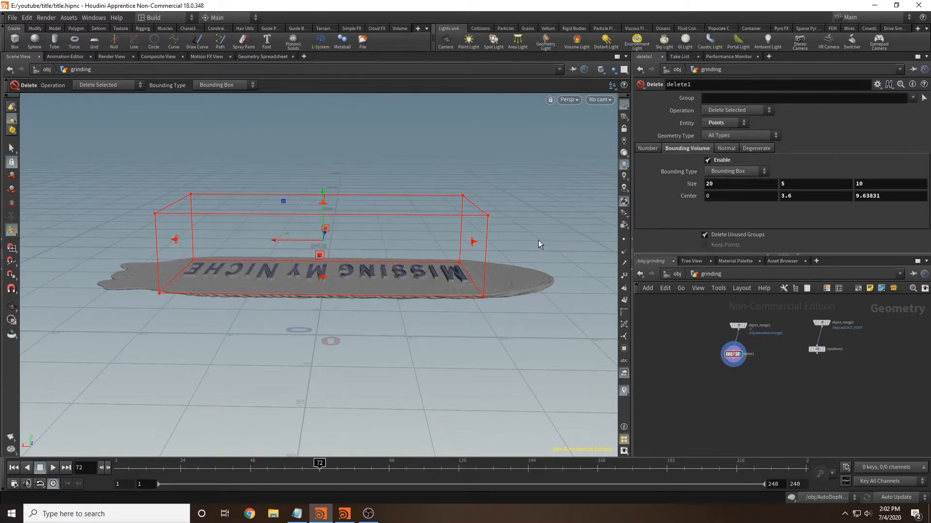
pyautogui.moveTo(146, 233); pyautogui.dragTo(401, 248)
pyautogui.moveTo(401, 247); pyautogui.dragTo(305, 284, button='right')
pyautogui.moveTo(331, 311); pyautogui.dragTo(393, 334, button='middle')
pyautogui.moveTo(393, 335); pyautogui.dragTo(380, 347)
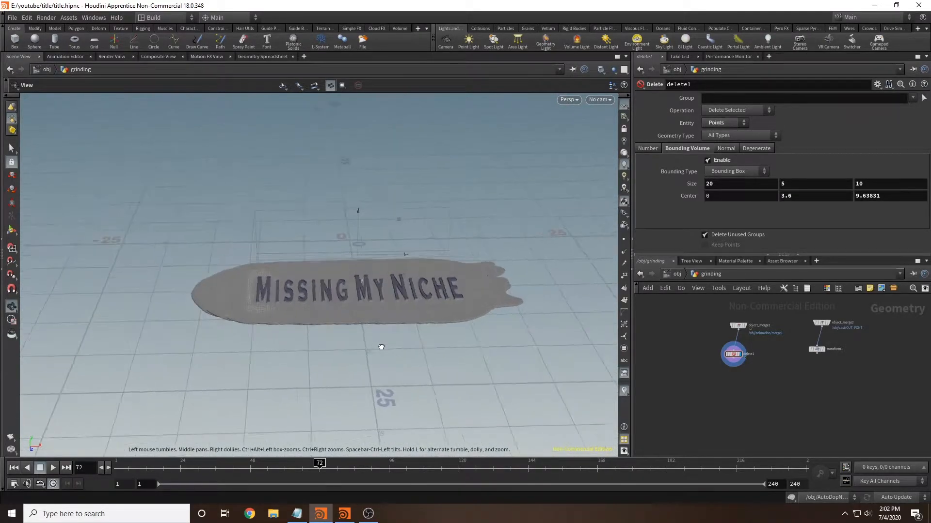
pyautogui.press('Return')
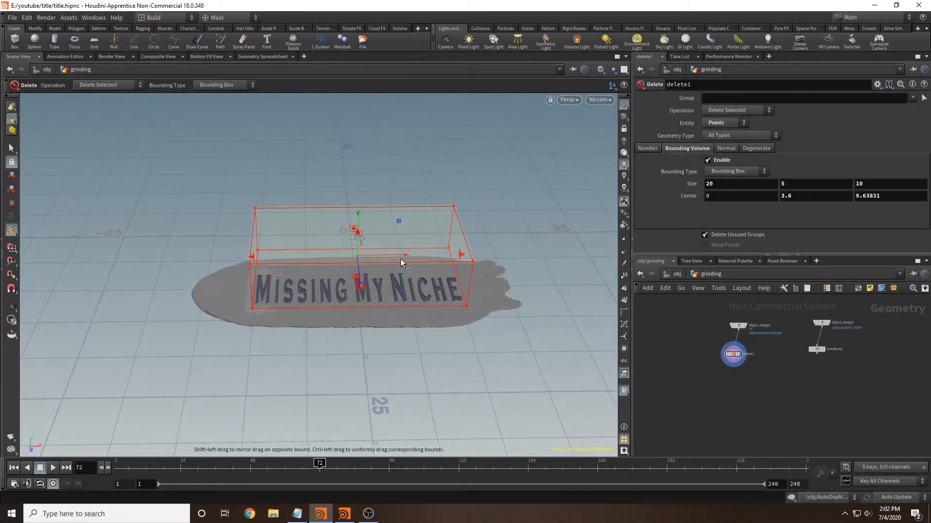
# Step: Try shifting the bounding box off the lettering with a center X of -10, then -15
pyautogui.click(741, 194)
pyautogui.write('-10')
pyautogui.press('Return')
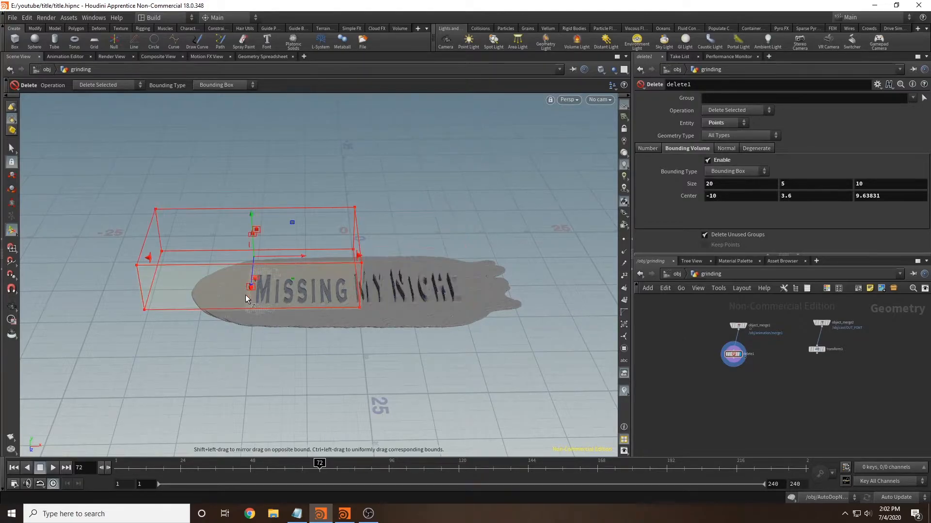
pyautogui.click(706, 199)
pyautogui.doubleClick(707, 199)
pyautogui.write('15')
pyautogui.press('Return')
# Step: Set the bounding box's center X to -20 so it starts just before the first letter
pyautogui.moveTo(748, 196); pyautogui.dragTo(579, 205)
pyautogui.write('-20')
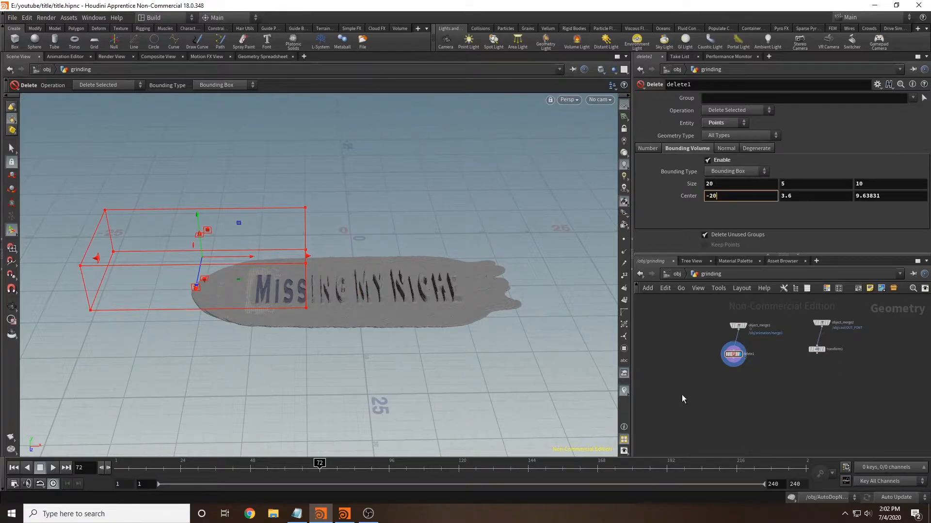
pyautogui.press('Return')
pyautogui.keyDown('alt'); pyautogui.moveTo(311, 215); pyautogui.dragTo(289, 202); pyautogui.keyUp('alt')
pyautogui.keyDown('alt'); pyautogui.moveTo(289, 202); pyautogui.dragTo(358, 196, button='middle'); pyautogui.keyUp('alt')
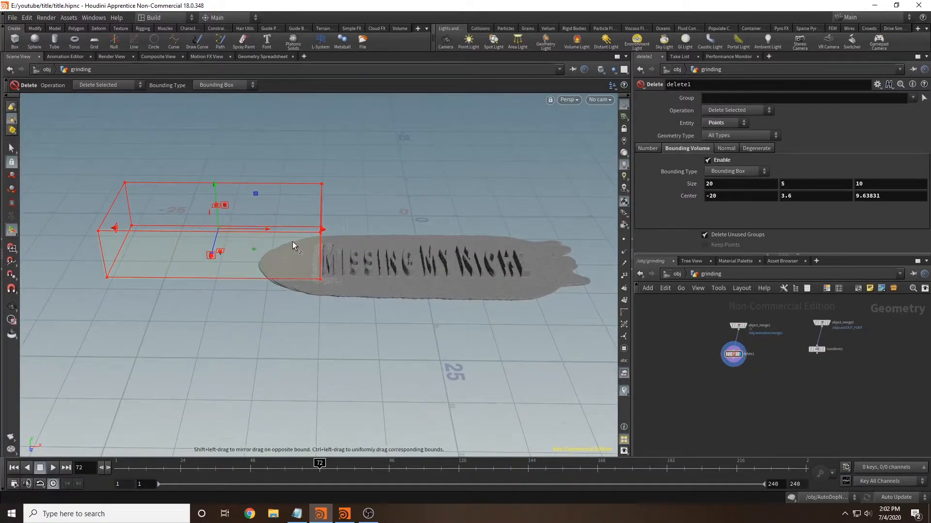
pyautogui.keyDown('alt'); pyautogui.moveTo(414, 189); pyautogui.dragTo(405, 198); pyautogui.keyUp('alt')
pyautogui.keyDown('alt'); pyautogui.moveTo(412, 216); pyautogui.dragTo(393, 210, button='middle'); pyautogui.keyUp('alt')
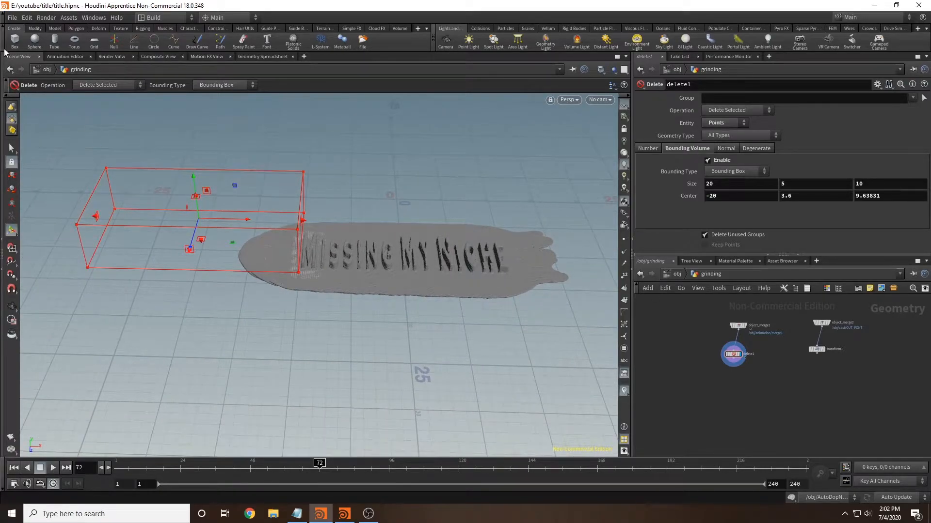
pyautogui.keyDown('alt'); pyautogui.moveTo(433, 222); pyautogui.dragTo(435, 202); pyautogui.keyUp('alt')
pyautogui.keyDown('alt'); pyautogui.moveTo(441, 209); pyautogui.dragTo(412, 215, button='middle'); pyautogui.keyUp('alt')
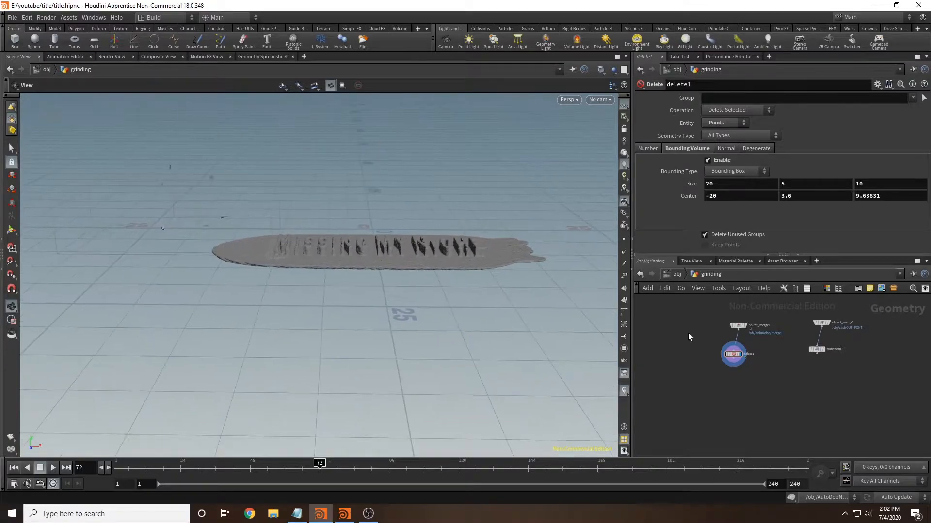
# Step: Duplicate the bounding-box Delete node below the original font's transform, display the copy and set its center X to 0
pyautogui.moveTo(738, 359)
pyautogui.keyDown('alt'); pyautogui.mouseDown()
pyautogui.moveTo(809, 379)
pyautogui.moveTo(792, 344)
pyautogui.moveTo(817, 356)
pyautogui.moveTo(804, 371)
pyautogui.mouseUp(); pyautogui.keyUp('alt')
pyautogui.press('y')
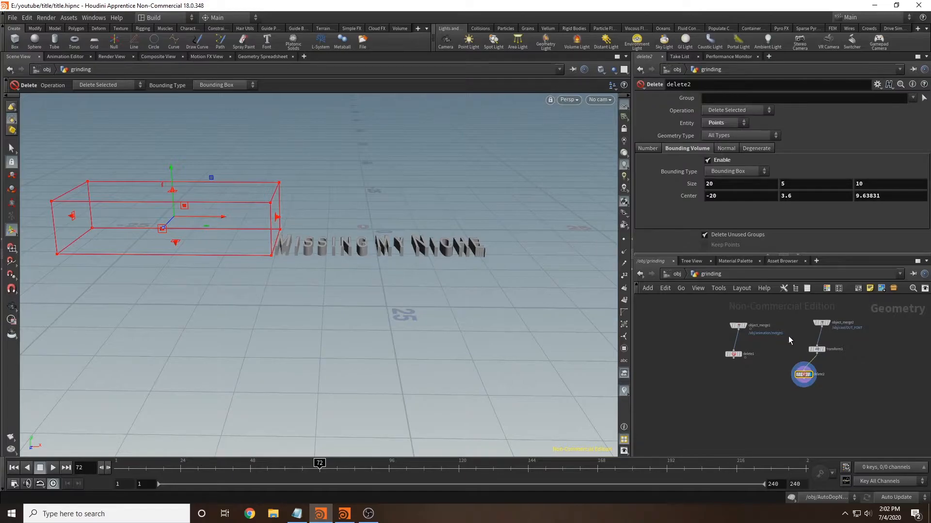
pyautogui.click(737, 199)
pyautogui.write('0')
pyautogui.press('Return')
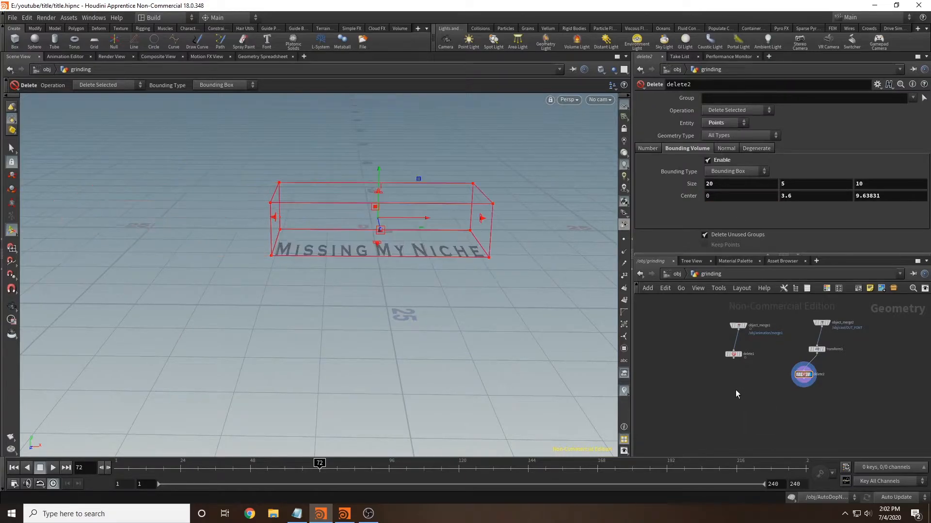
# Step: Lower the copied Delete's bounding box to a center Y of about 3.18 so it encloses the whole original font
pyautogui.press('Escape')
pyautogui.moveTo(489, 262)
pyautogui.mouseDown()
pyautogui.moveTo(500, 269)
pyautogui.moveTo(499, 258)
pyautogui.mouseUp()
pyautogui.press('Return')
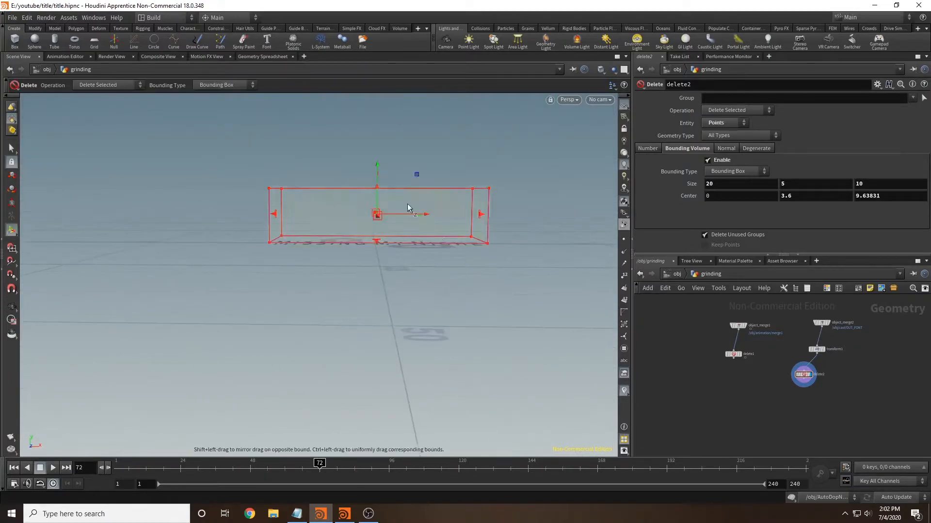
pyautogui.moveTo(376, 163); pyautogui.dragTo(376, 168)
pyautogui.press('Escape')
pyautogui.moveTo(468, 150); pyautogui.dragTo(473, 173)
pyautogui.scroll(3, 476, 187)
pyautogui.press('Return')
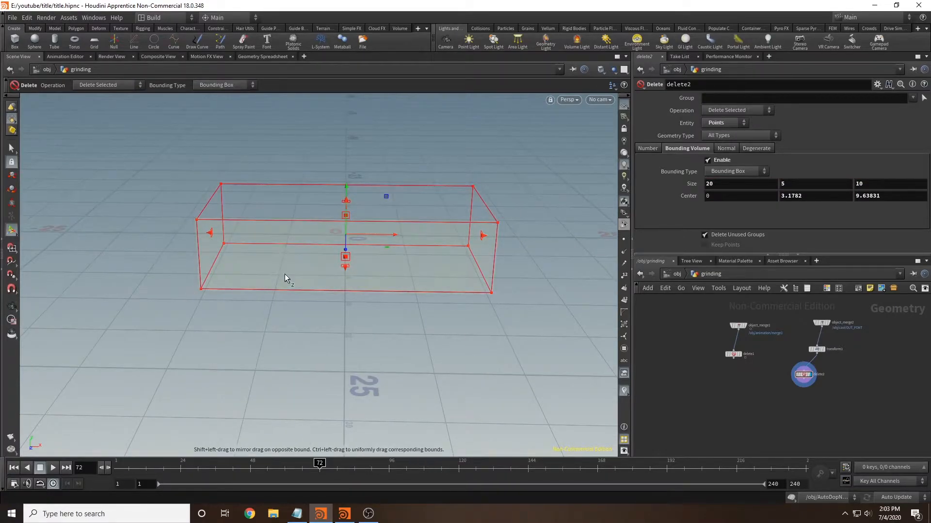
pyautogui.press('Escape')
pyautogui.keyDown('alt'); pyautogui.moveTo(368, 331); pyautogui.dragTo(375, 360); pyautogui.keyUp('alt')
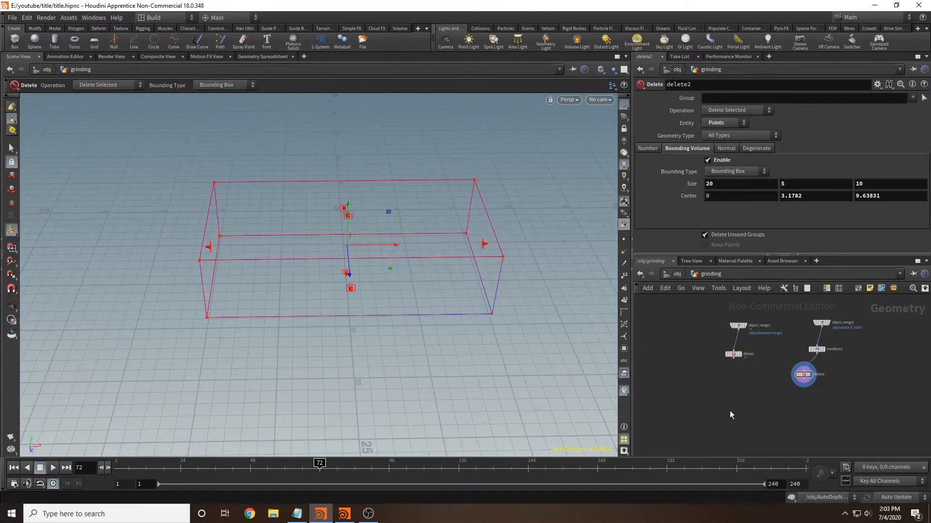
# Step: Add a Merge node, connect both Delete nodes to it and display the merged result
pyautogui.click(732, 355)
pyautogui.press('Tab')
pyautogui.write('mer')
pyautogui.press('Return')
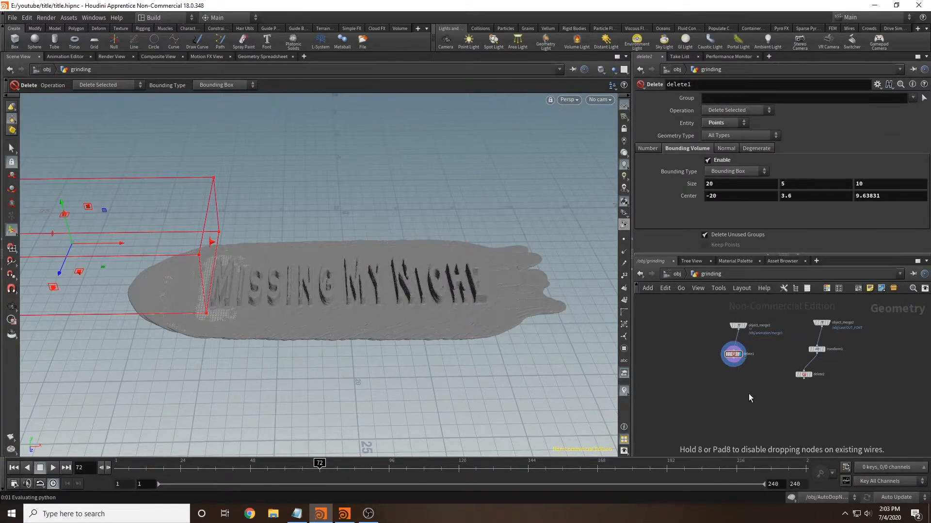
pyautogui.click(753, 411)
pyautogui.moveTo(734, 362); pyautogui.dragTo(753, 408)
pyautogui.moveTo(804, 379); pyautogui.dragTo(767, 396)
pyautogui.click(764, 403)
# Step: Keyframe the liquid title's Delete center X at -20 on frame 72 and at 0 on frame 108
pyautogui.click(733, 355)
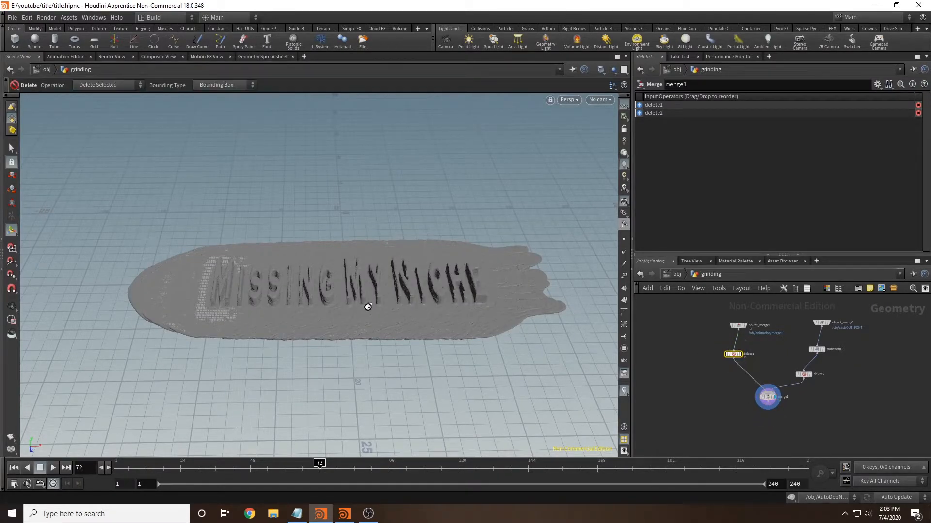
pyautogui.keyDown('alt'); pyautogui.moveTo(371, 293); pyautogui.dragTo(378, 260); pyautogui.keyUp('alt')
pyautogui.press('Return')
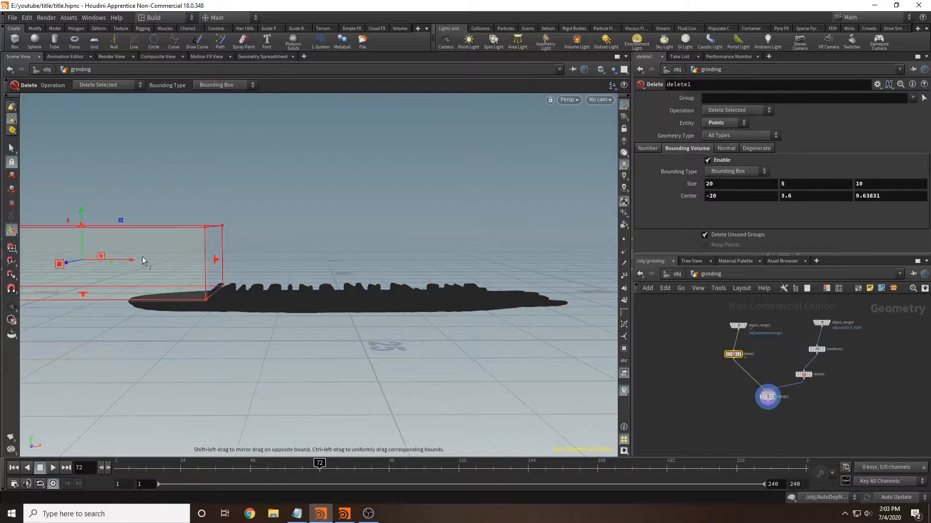
pyautogui.keyDown('alt'); pyautogui.click(735, 197); pyautogui.keyUp('alt')
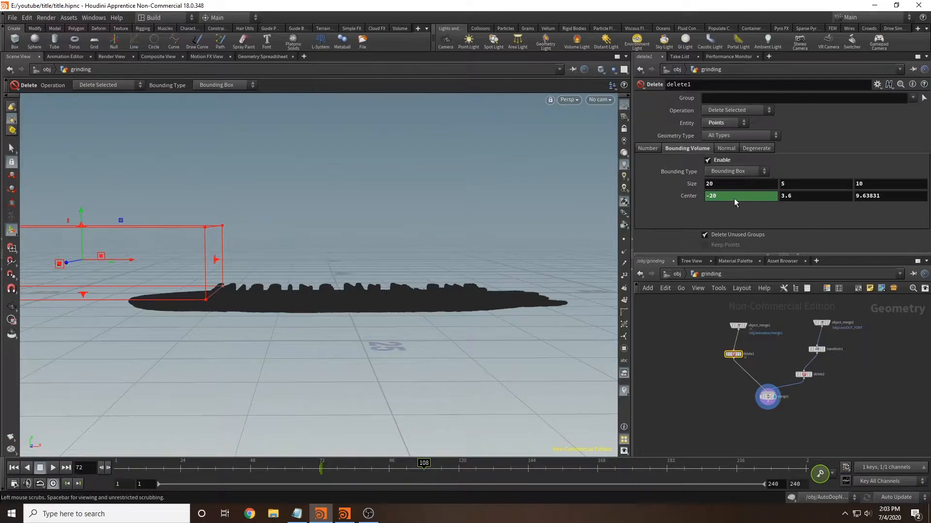
pyautogui.moveTo(734, 196); pyautogui.dragTo(577, 212)
pyautogui.write('0')
pyautogui.press('Return')
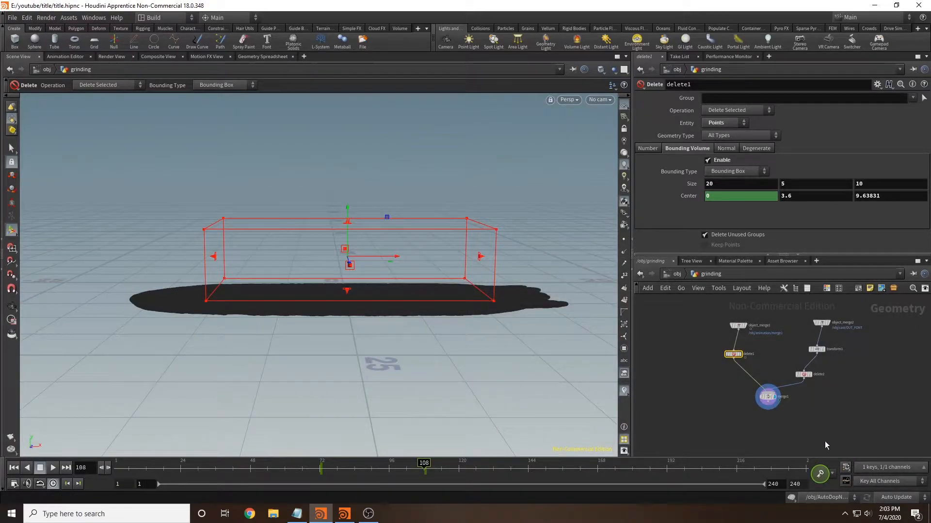
# Step: Make the liquid title Delete's Center X animation curve linear and check the merged result at frame 85
pyautogui.click(846, 483)
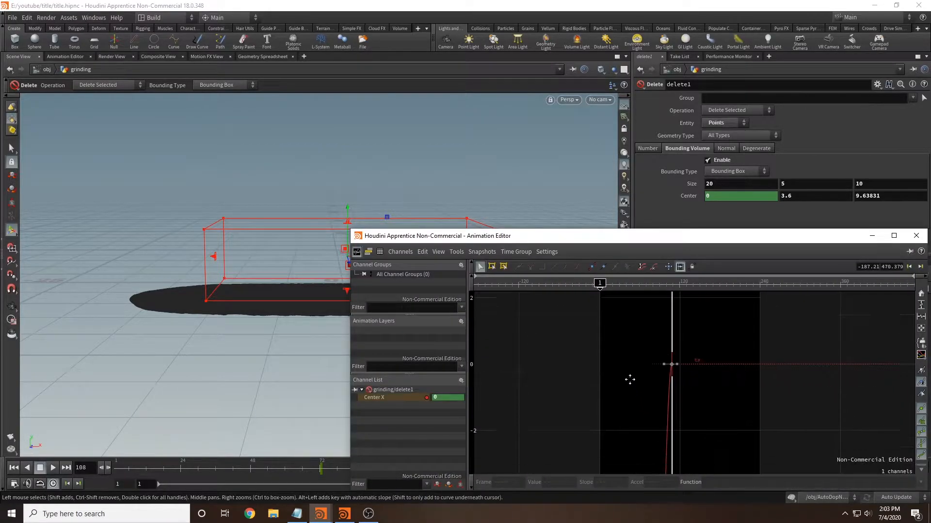
pyautogui.scroll(-3, 630, 384)
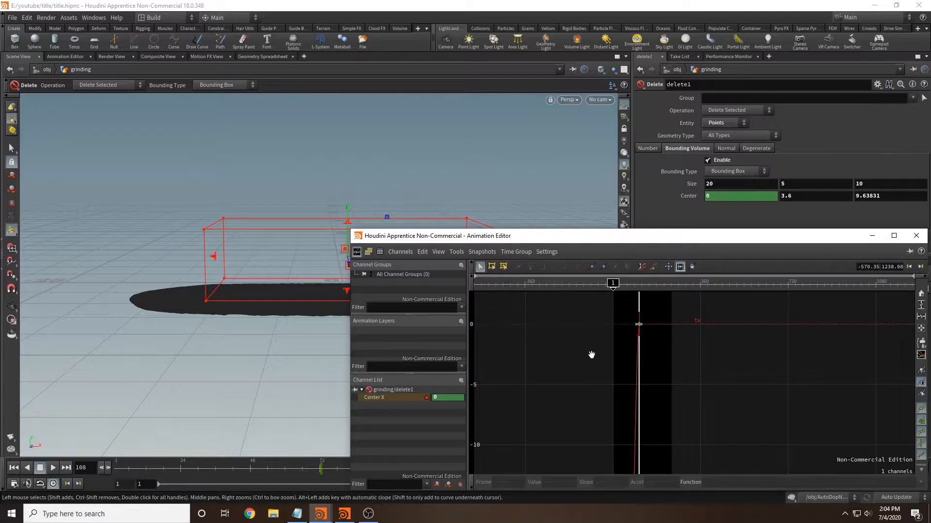
pyautogui.press('h')
pyautogui.scroll(-2, 560, 347)
pyautogui.moveTo(520, 310); pyautogui.dragTo(754, 427)
pyautogui.click(554, 267)
pyautogui.click(916, 236)
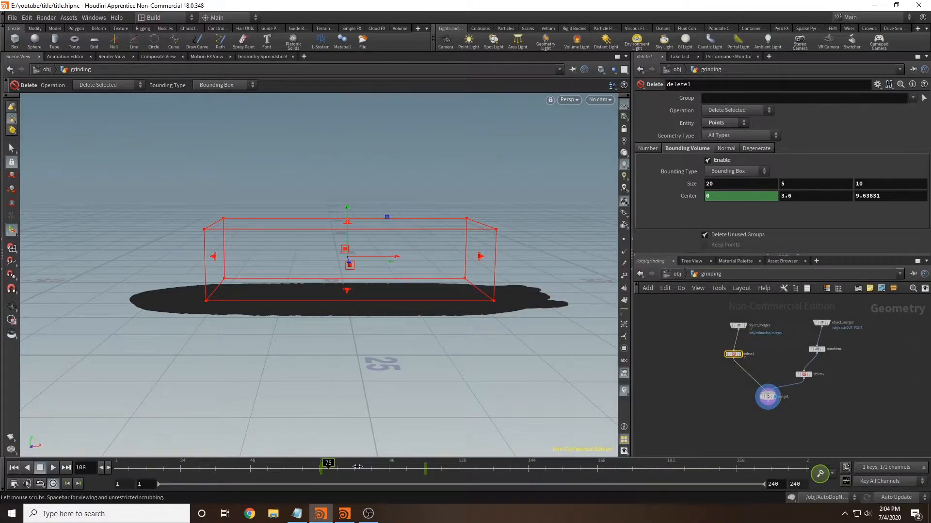
pyautogui.moveTo(358, 467); pyautogui.dragTo(357, 468)
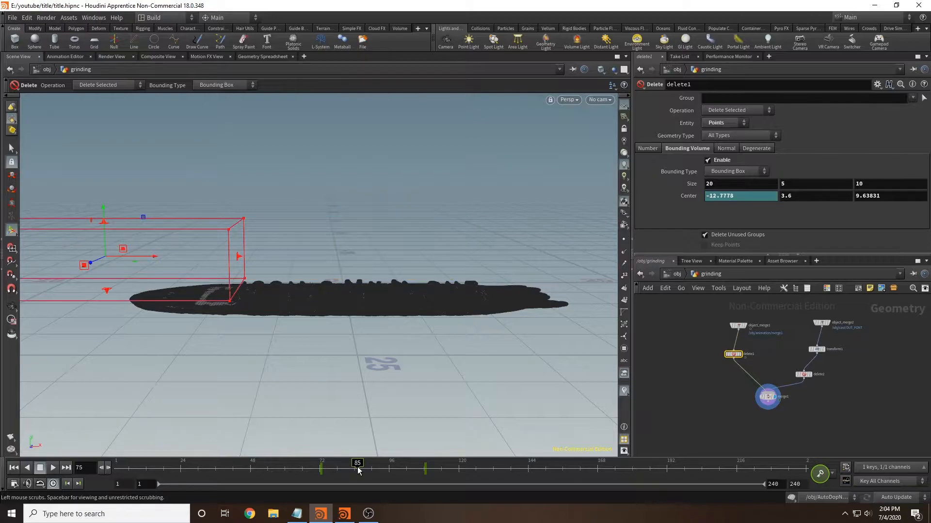
pyautogui.press('Escape')
pyautogui.moveTo(371, 353); pyautogui.dragTo(464, 273)
pyautogui.press('Return')
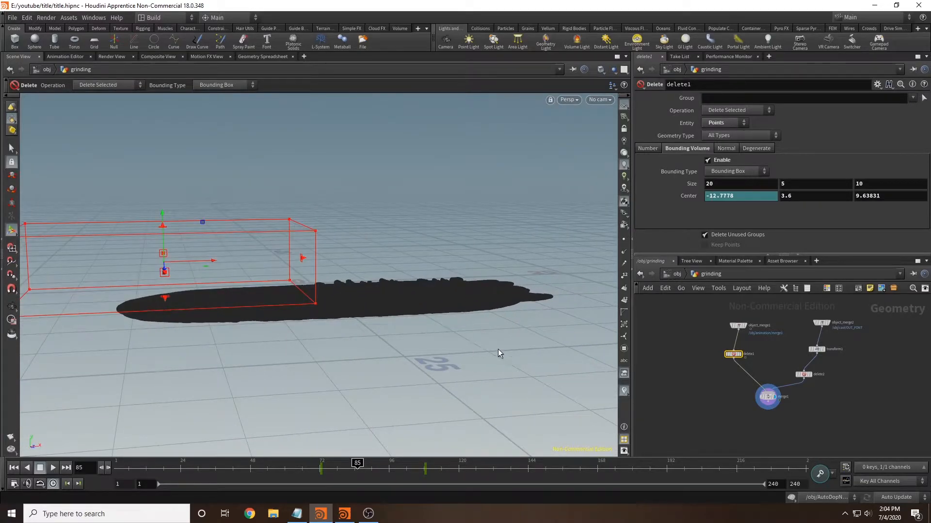
pyautogui.click(763, 397)
pyautogui.moveTo(396, 342); pyautogui.dragTo(366, 374)
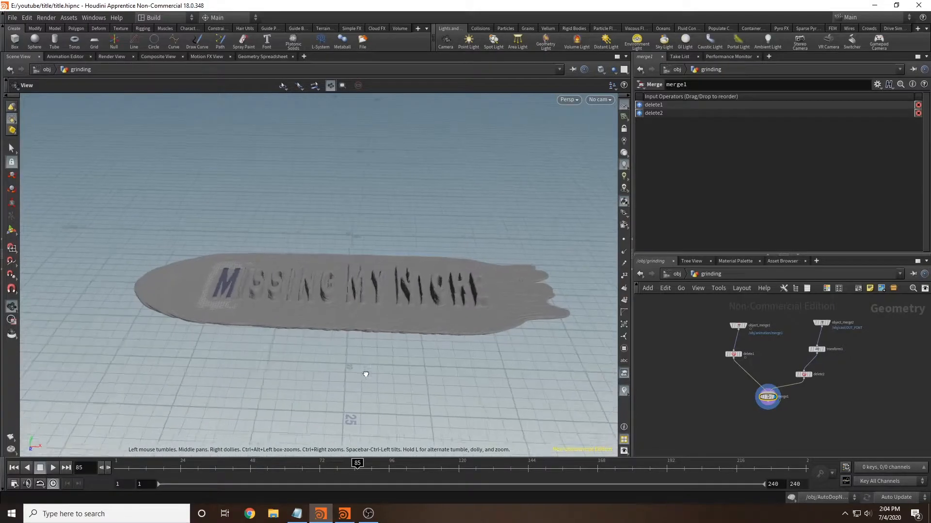
# Step: Keyframe the original font's Delete center X at 0 on frame 72 and at 20 on frame 108
pyautogui.click(804, 373)
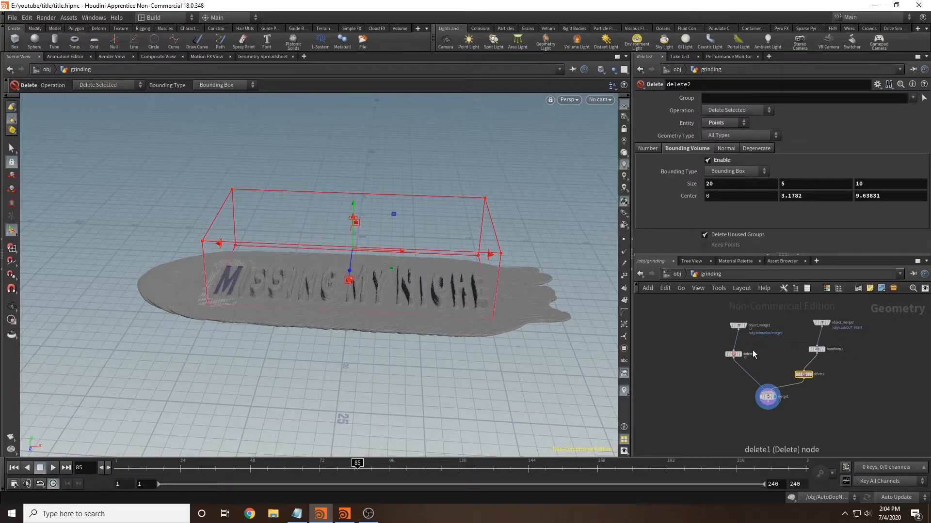
pyautogui.click(319, 471)
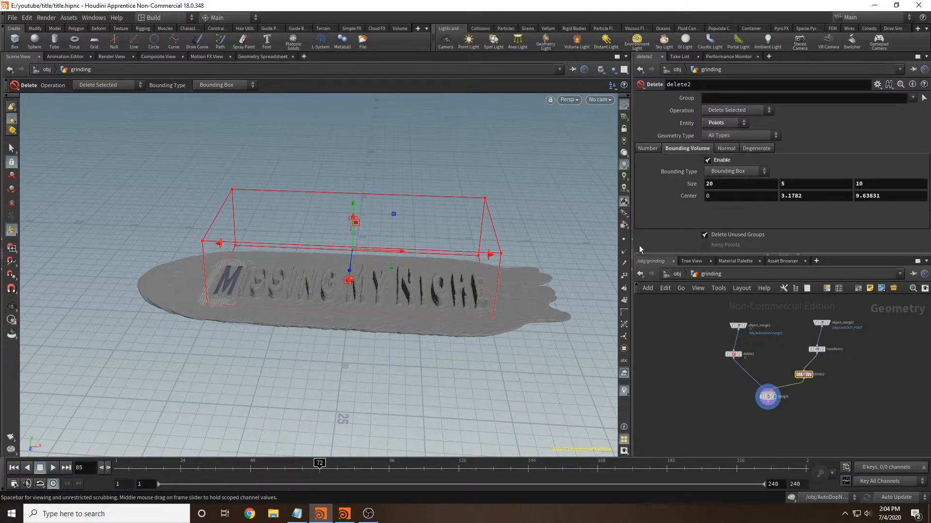
pyautogui.keyDown('alt'); pyautogui.click(722, 196); pyautogui.keyUp('alt')
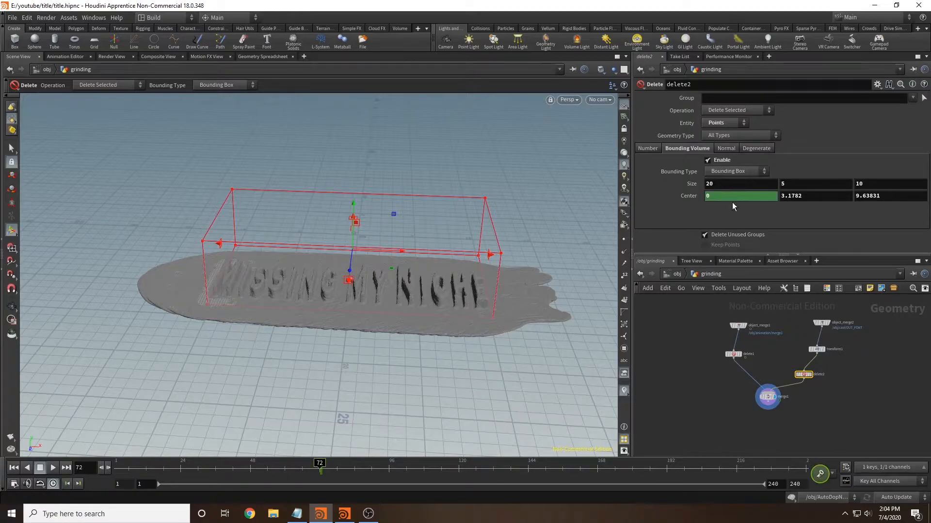
pyautogui.click(423, 470)
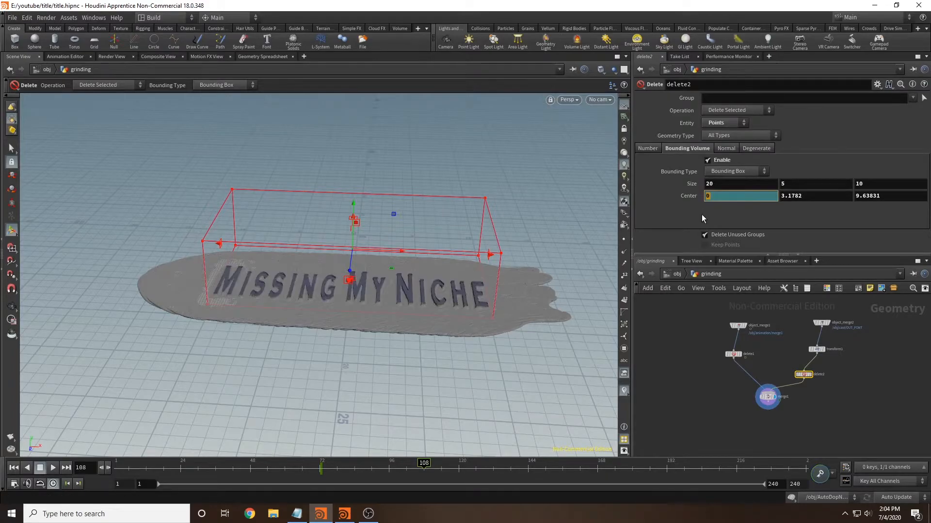
pyautogui.keyDown('alt'); pyautogui.click(747, 195); pyautogui.keyUp('alt')
# Step: Make the original font Delete's Center X animation curve linear and check the merged lettering at frame 91
pyautogui.click(847, 482)
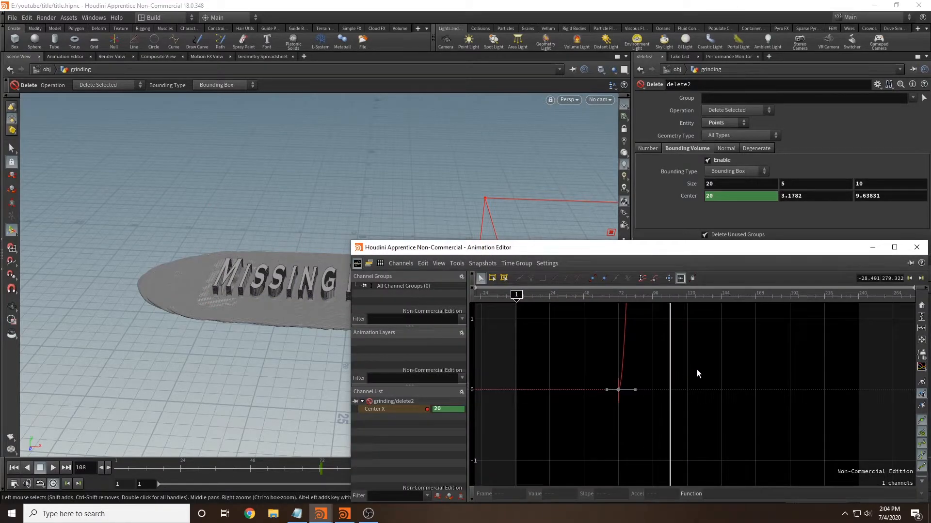
pyautogui.press('h')
pyautogui.scroll(-3, 625, 372)
pyautogui.moveTo(511, 339); pyautogui.dragTo(810, 466)
pyautogui.click(916, 247)
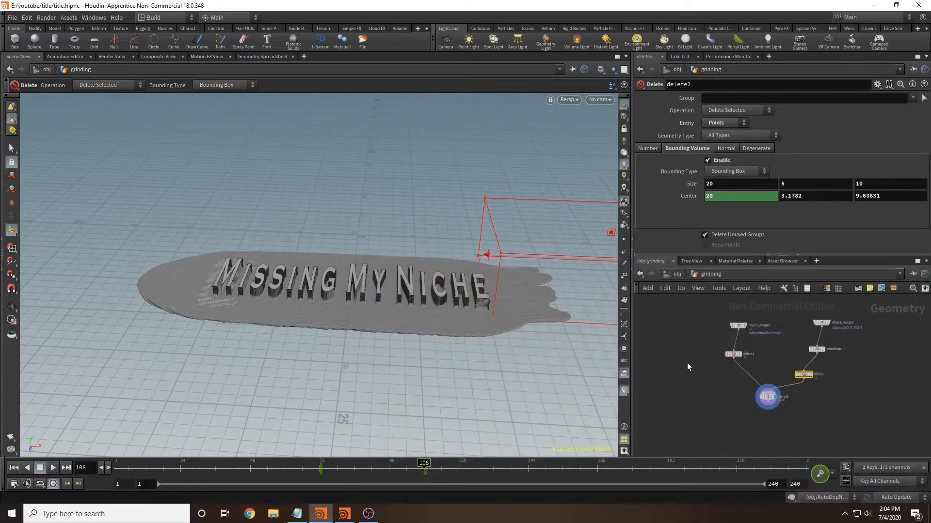
pyautogui.click(768, 398)
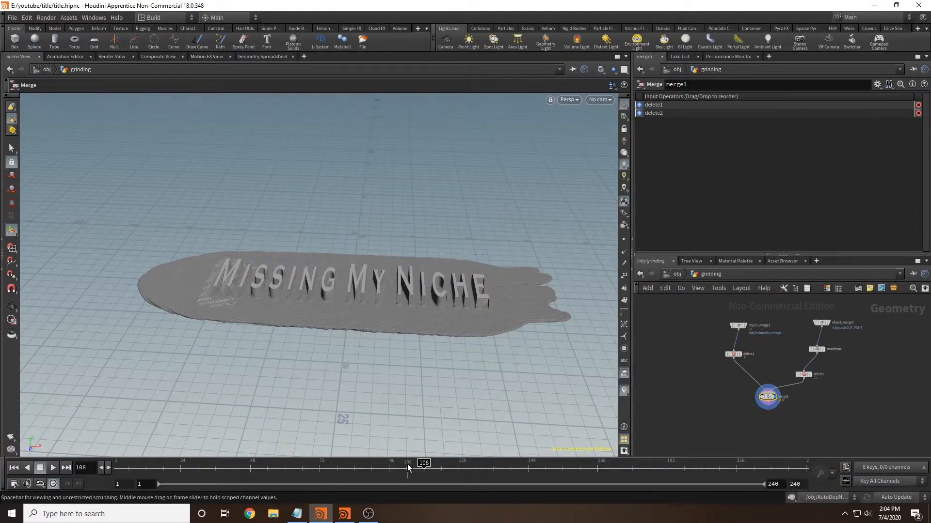
pyautogui.keyDown('alt'); pyautogui.moveTo(426, 307); pyautogui.dragTo(380, 293, button='right'); pyautogui.keyUp('alt')
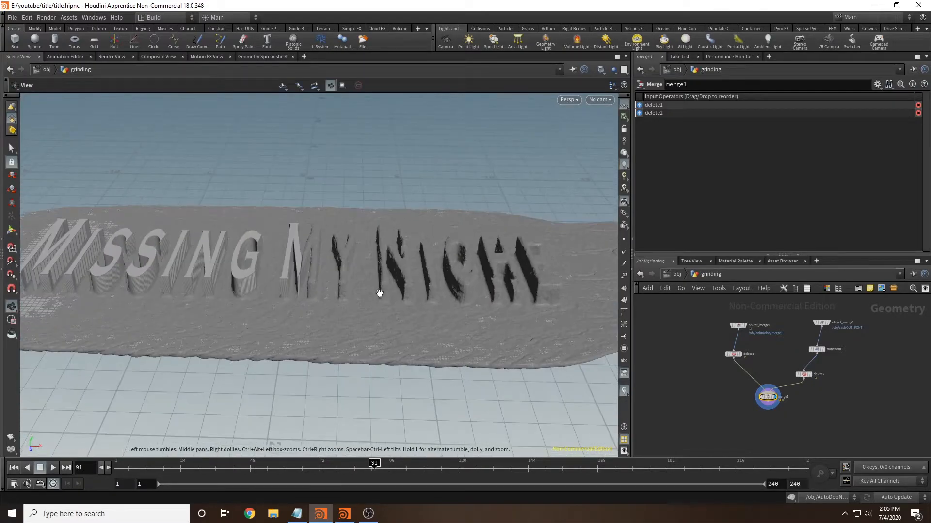
# Step: Examine the merged lettering from several angles at frame 91, focusing on the boundary between the clean and the rough letters
pyautogui.keyDown('alt'); pyautogui.moveTo(380, 293); pyautogui.dragTo(455, 301); pyautogui.keyUp('alt')
pyautogui.keyDown('alt'); pyautogui.moveTo(455, 301); pyautogui.dragTo(428, 307, button='right'); pyautogui.keyUp('alt')
pyautogui.moveTo(428, 307)
pyautogui.keyDown('alt'); pyautogui.mouseDown()
pyautogui.moveTo(441, 301)
pyautogui.moveTo(435, 314)
pyautogui.mouseUp(); pyautogui.keyUp('alt')
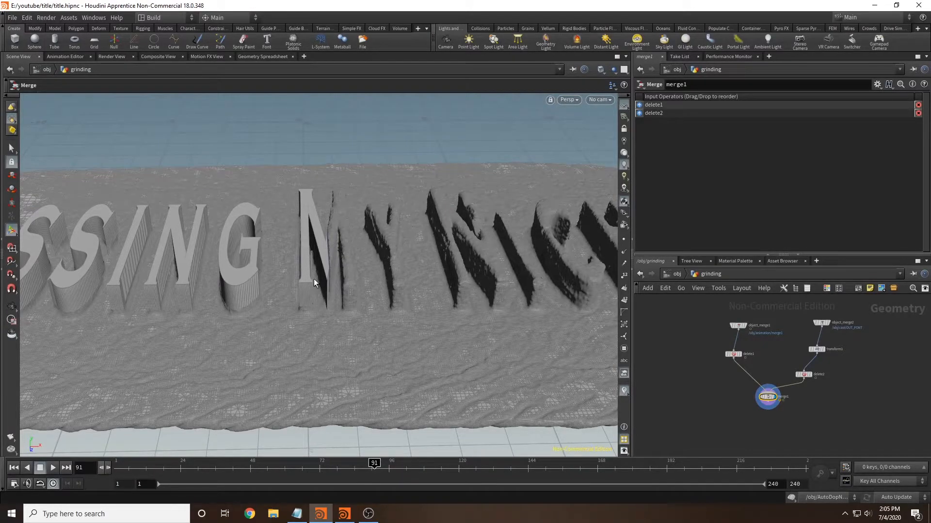
pyautogui.keyDown('alt'); pyautogui.moveTo(356, 354); pyautogui.dragTo(359, 307); pyautogui.keyUp('alt')
pyautogui.keyDown('alt'); pyautogui.moveTo(358, 307); pyautogui.dragTo(334, 301, button='right'); pyautogui.keyUp('alt')
pyautogui.keyDown('alt'); pyautogui.moveTo(335, 301); pyautogui.dragTo(308, 281); pyautogui.keyUp('alt')
pyautogui.keyDown('alt'); pyautogui.moveTo(308, 281); pyautogui.dragTo(417, 293, button='right'); pyautogui.keyUp('alt')
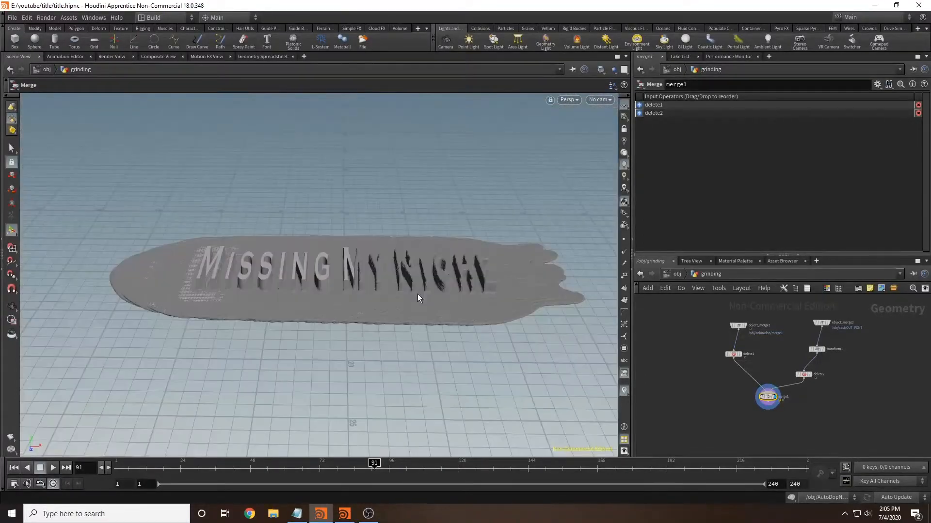
pyautogui.keyDown('alt'); pyautogui.moveTo(382, 258); pyautogui.dragTo(334, 252, button='right'); pyautogui.keyUp('alt')
pyautogui.moveTo(334, 252)
pyautogui.keyDown('alt'); pyautogui.mouseDown()
pyautogui.moveTo(348, 241)
pyautogui.moveTo(339, 254)
pyautogui.mouseUp(); pyautogui.keyUp('alt')
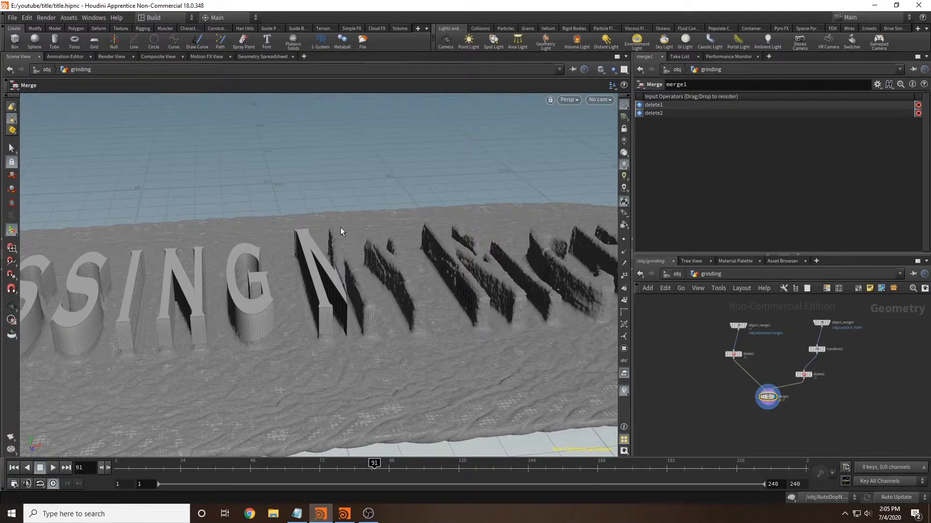
pyautogui.keyDown('alt'); pyautogui.moveTo(346, 281); pyautogui.dragTo(384, 410); pyautogui.keyUp('alt')
# Step: Change the liquid title Delete's Center X keyframes to -19.5 on frame 72 and -0.5 on frame 108
pyautogui.click(733, 354)
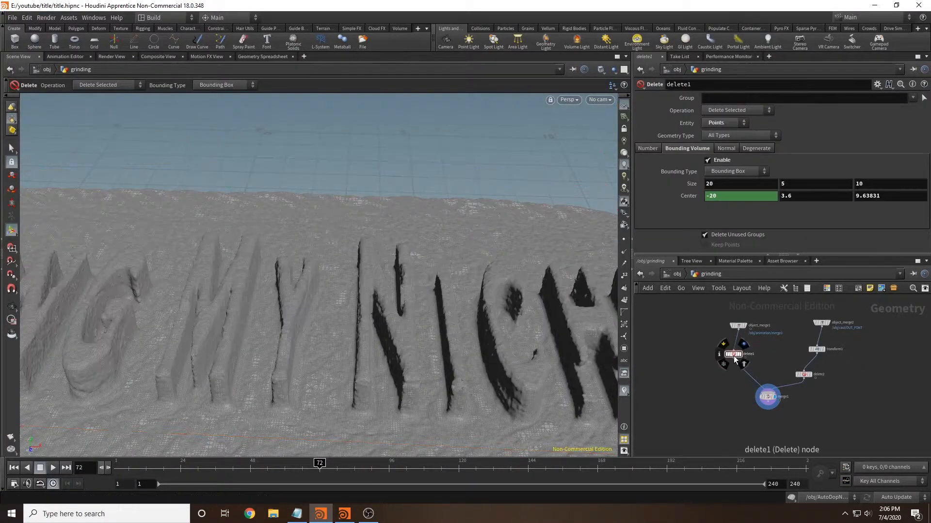
pyautogui.keyDown('alt'); pyautogui.moveTo(387, 333); pyautogui.dragTo(328, 227, button='right'); pyautogui.keyUp('alt')
pyautogui.keyDown('alt'); pyautogui.moveTo(328, 227); pyautogui.dragTo(481, 237, button='middle'); pyautogui.keyUp('alt')
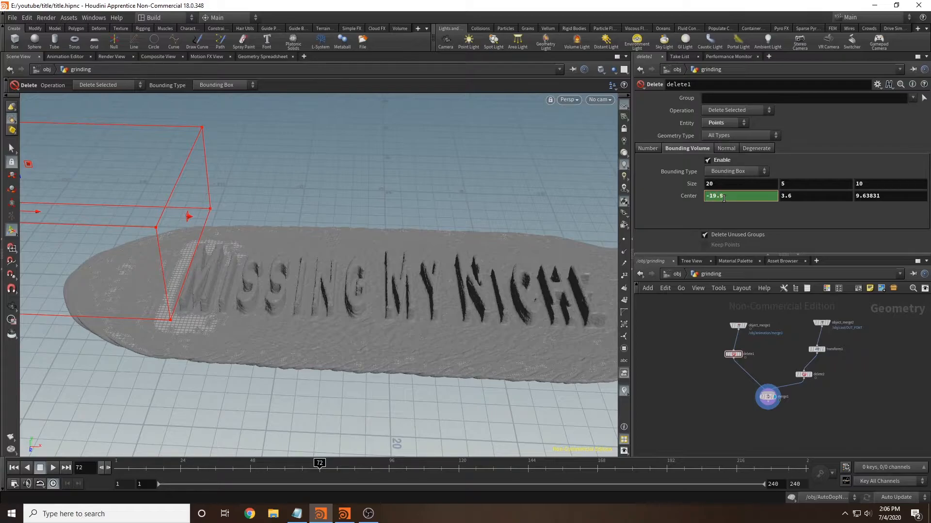
pyautogui.click(708, 360)
pyautogui.click(423, 469)
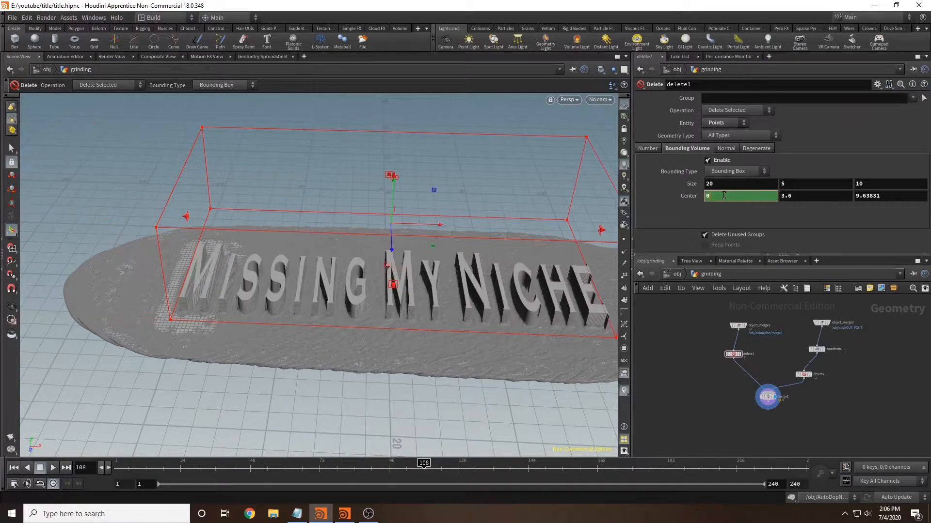
pyautogui.write('-')
pyautogui.write('.5')
# Step: Check the overlap between the clean and the rough letters in close-up on frames 95 down to 91
pyautogui.moveTo(399, 468); pyautogui.dragTo(387, 468)
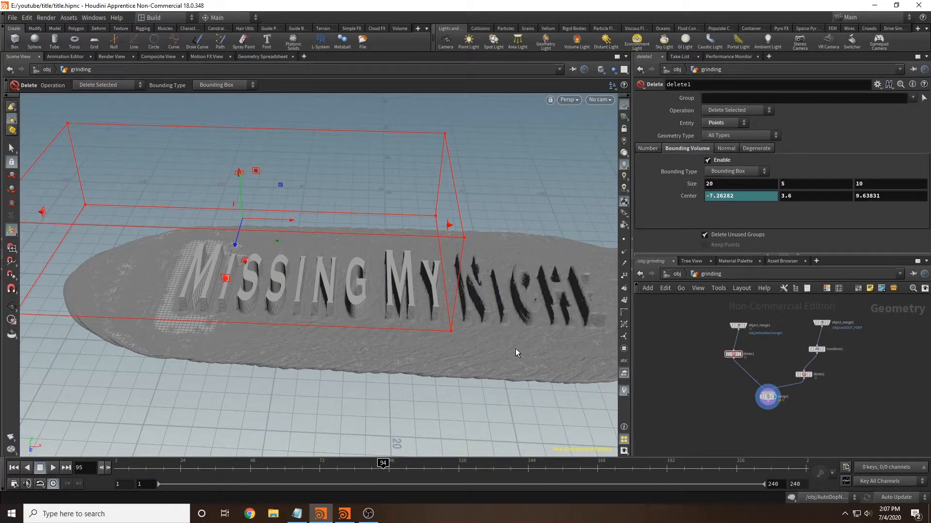
pyautogui.keyDown('alt'); pyautogui.scroll(7, 457, 271); pyautogui.keyUp('alt')
pyautogui.moveTo(473, 278); pyautogui.dragTo(518, 277)
pyautogui.scroll(-10, 469, 280)
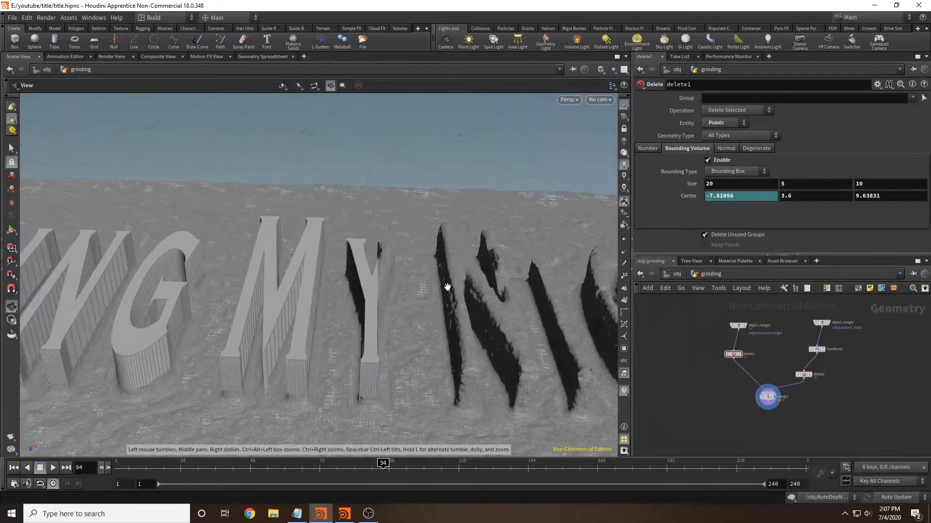
pyautogui.press('Return')
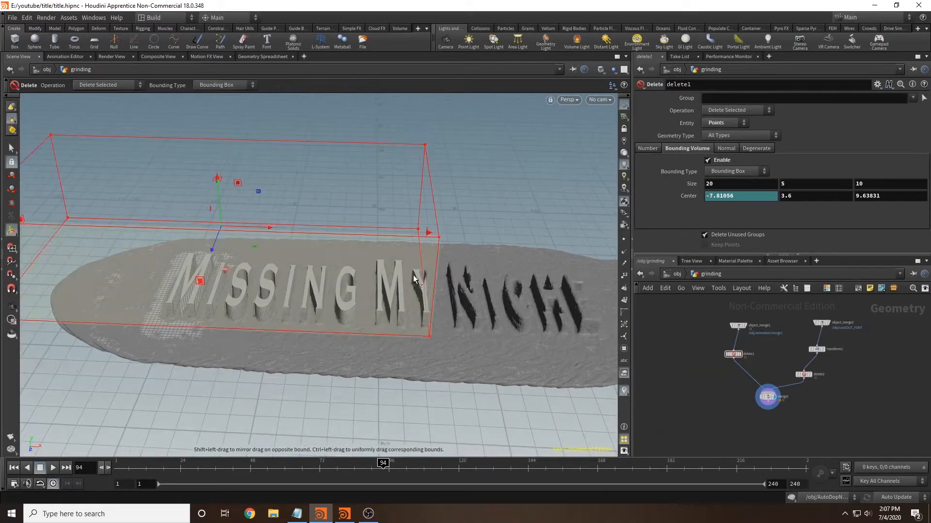
pyautogui.click(103, 469)
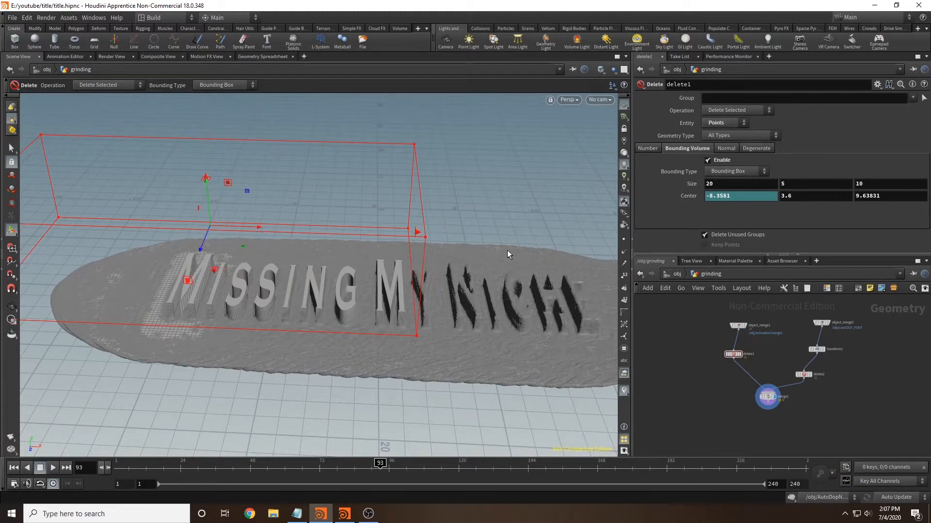
pyautogui.click(102, 470)
pyautogui.moveTo(480, 281)
pyautogui.keyDown('alt'); pyautogui.mouseDown()
pyautogui.moveTo(488, 284)
pyautogui.moveTo(480, 283)
pyautogui.mouseUp(); pyautogui.keyUp('alt')
# Step: Connect a File Cache node after the Merge and set its geometry file to $HIP/geo/grinding.$F.bgeo.sc
pyautogui.moveTo(766, 428); pyautogui.dragTo(761, 407, button='middle')
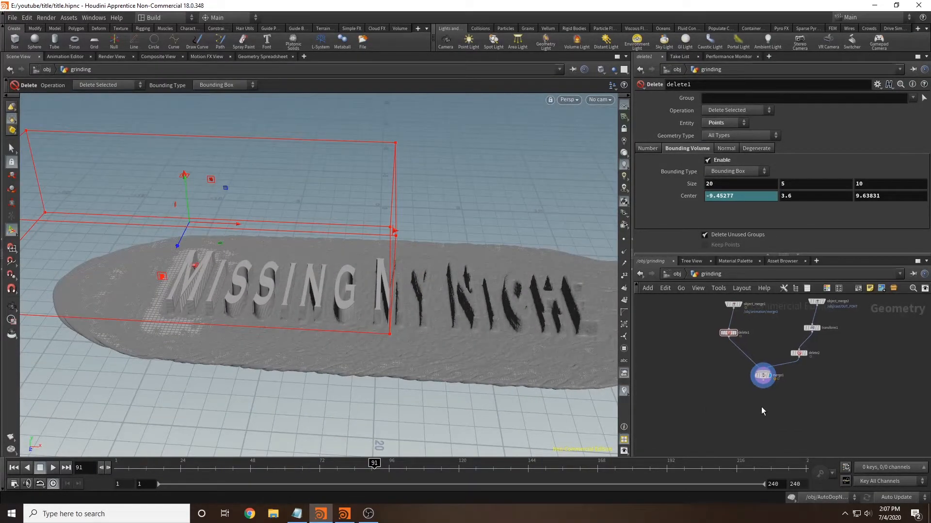
pyautogui.press('Tab')
pyautogui.write('file cac')
pyautogui.press('Return')
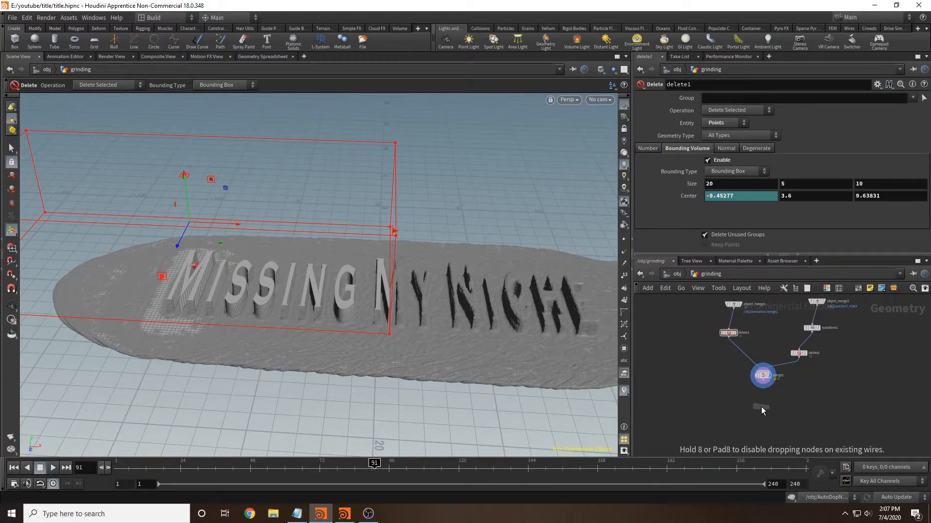
pyautogui.click(762, 402)
pyautogui.click(763, 396)
pyautogui.moveTo(734, 125); pyautogui.dragTo(774, 127)
pyautogui.write('grinding')
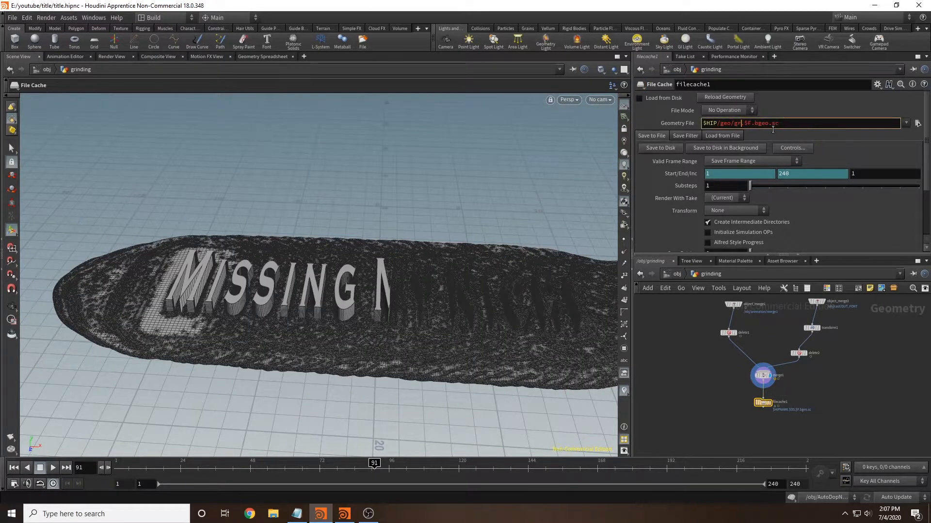
pyautogui.press('Return')
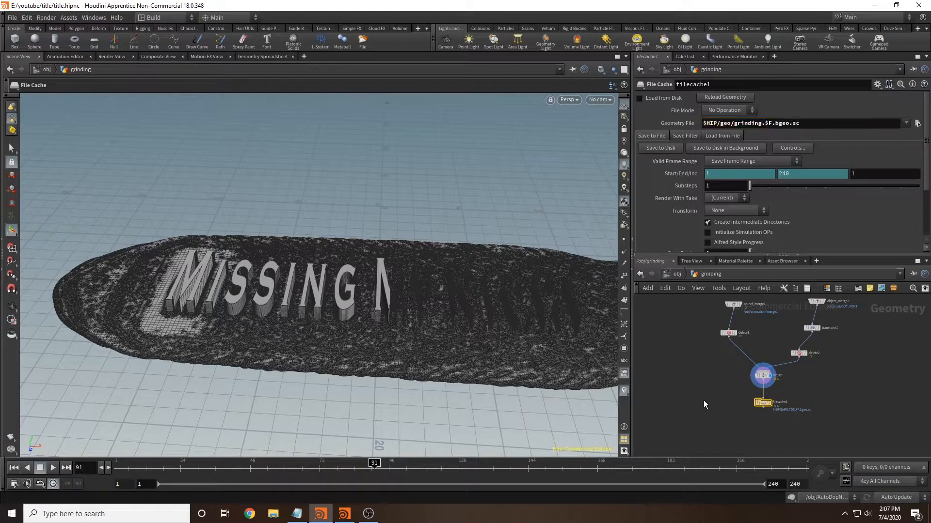
# Step: Save the scene and write the grinding cache for frames 1 to 240 to disk
pyautogui.click(12, 18)
pyautogui.click(16, 63)
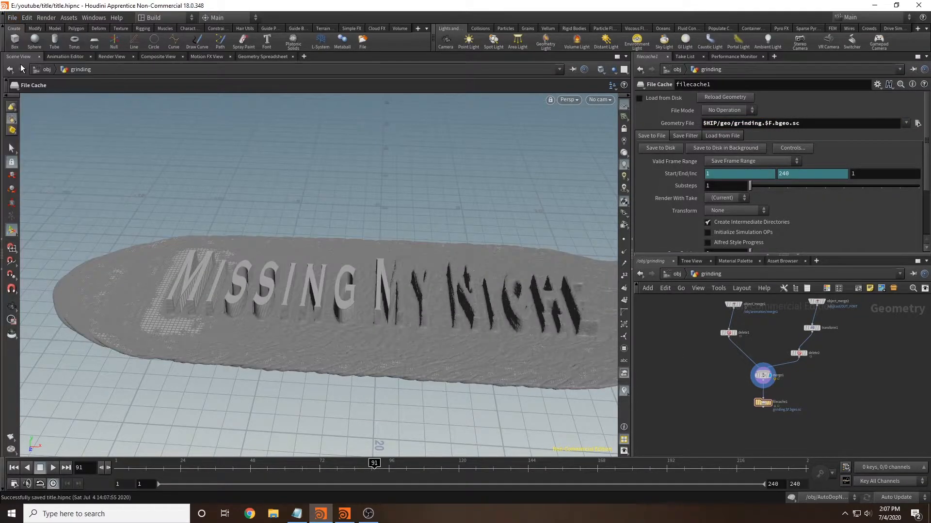
pyautogui.click(660, 148)
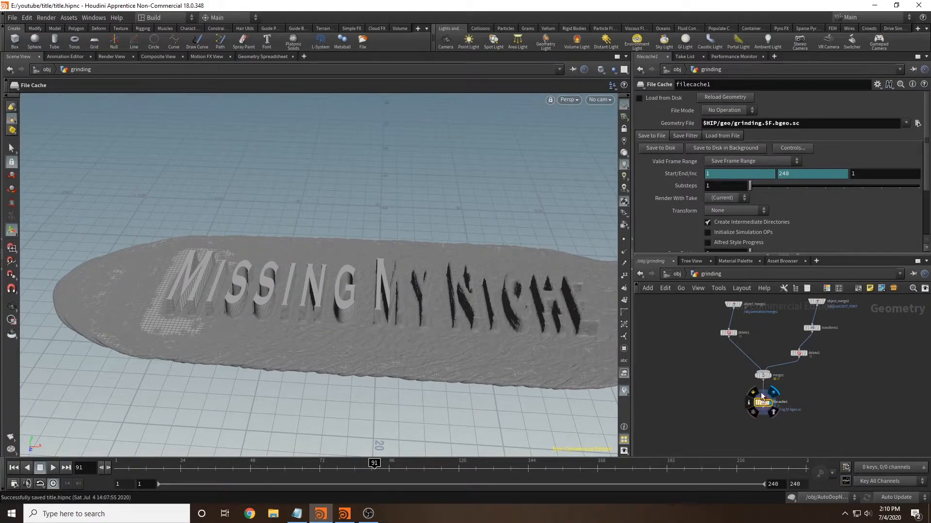
# Step: Make the File Cache load from disk and check the cached lettering at several frames up to 91
pyautogui.click(639, 98)
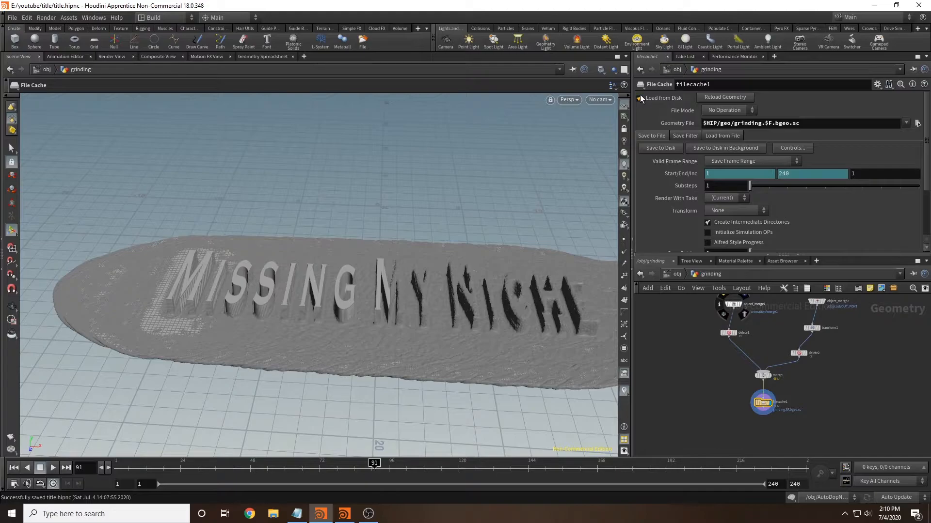
pyautogui.click(345, 465)
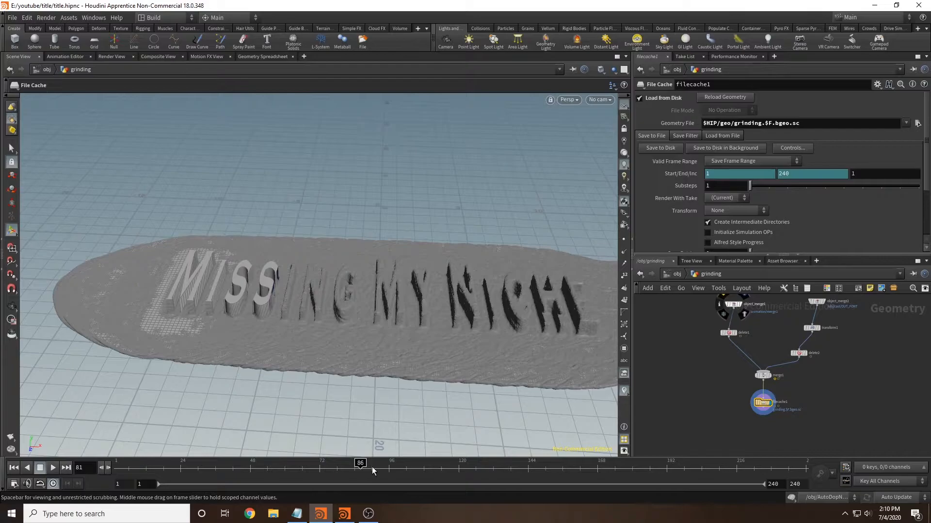
pyautogui.click(373, 466)
# Step: Connect a Null named OUT_GRINDING after the File Cache and display it
pyautogui.press('Tab')
pyautogui.write('nu')
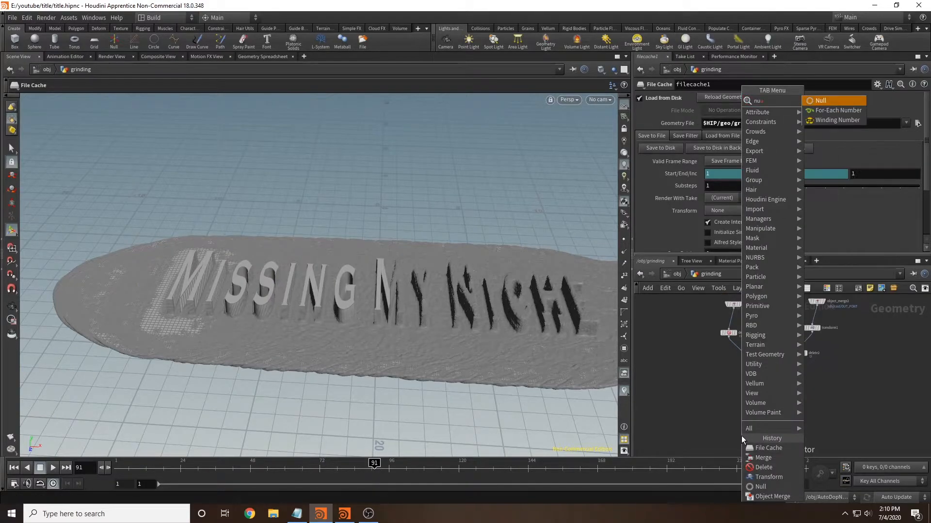
pyautogui.press('Return')
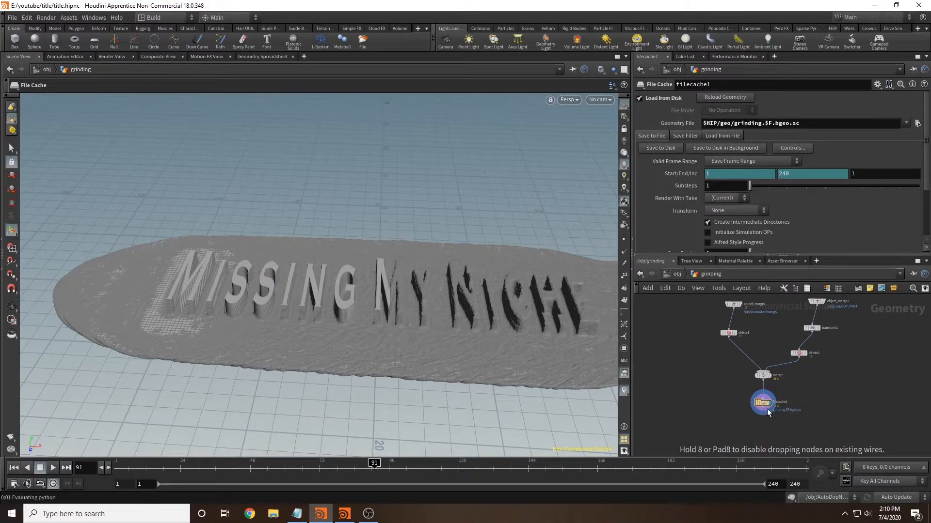
pyautogui.click(765, 425)
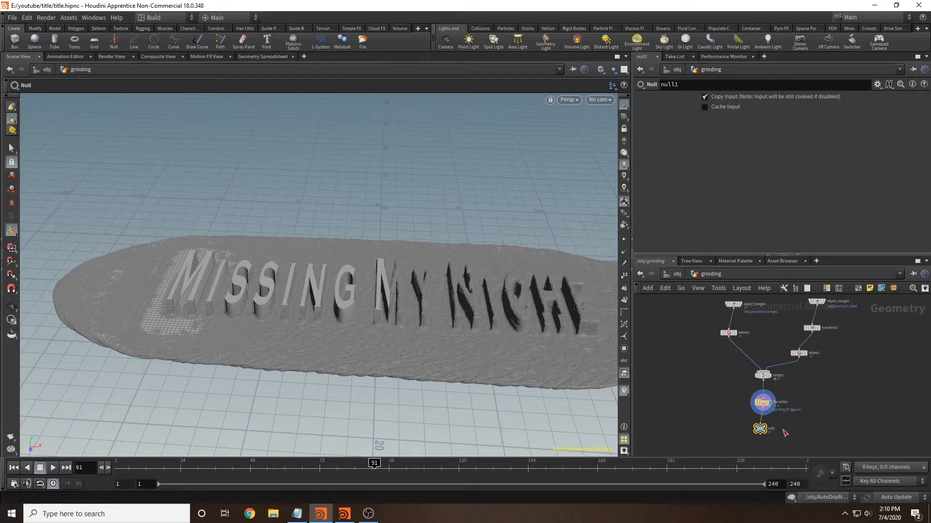
pyautogui.doubleClick(778, 431)
pyautogui.write('OUT_GRINDING')
pyautogui.press('Return')
pyautogui.click(771, 419)
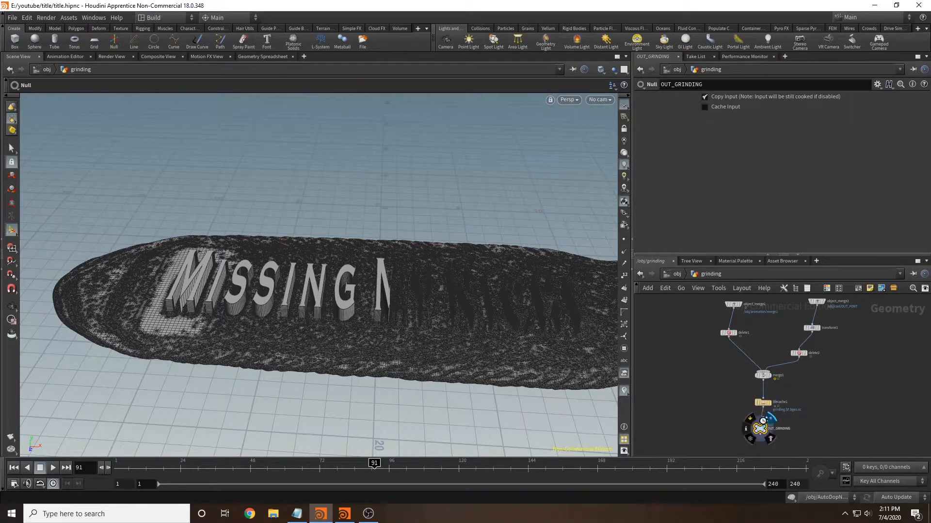
# Step: Return to the object level and add a Geometry object named drill in the grinding network box
pyautogui.click(677, 274)
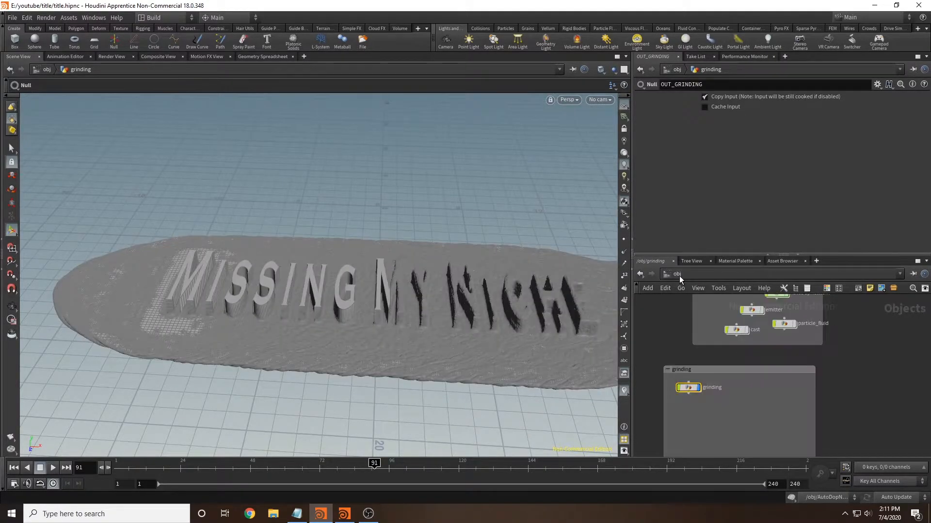
pyautogui.moveTo(725, 412); pyautogui.dragTo(724, 405, button='middle')
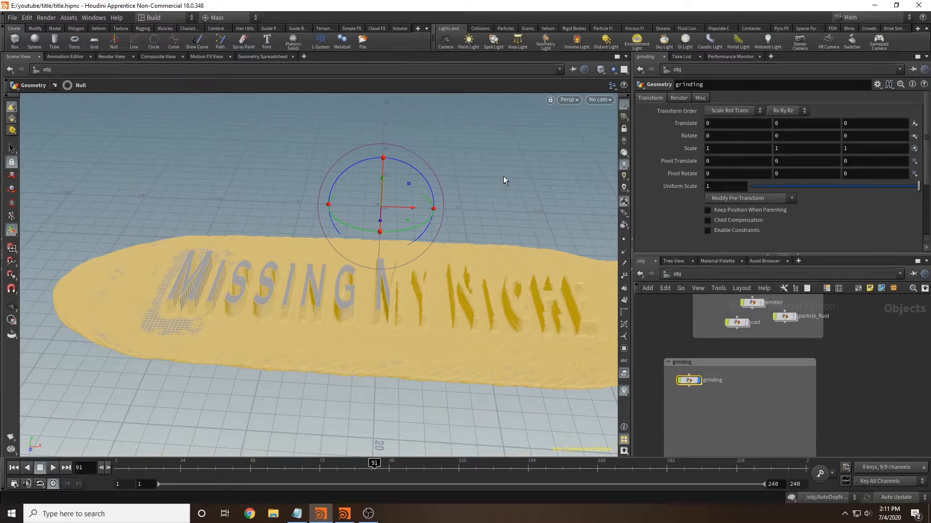
pyautogui.scroll(-5, 495, 193)
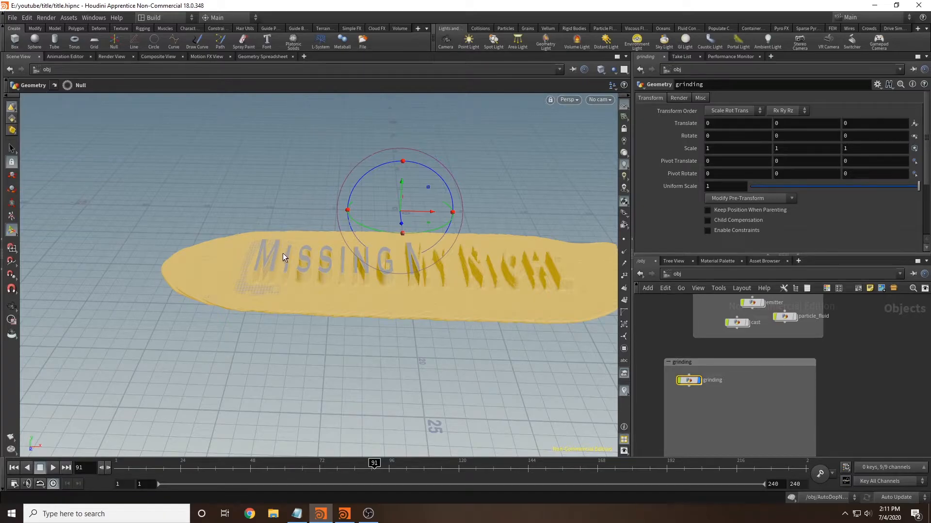
pyautogui.moveTo(736, 392); pyautogui.dragTo(746, 370, button='middle')
pyautogui.click(706, 385)
pyautogui.press('Tab')
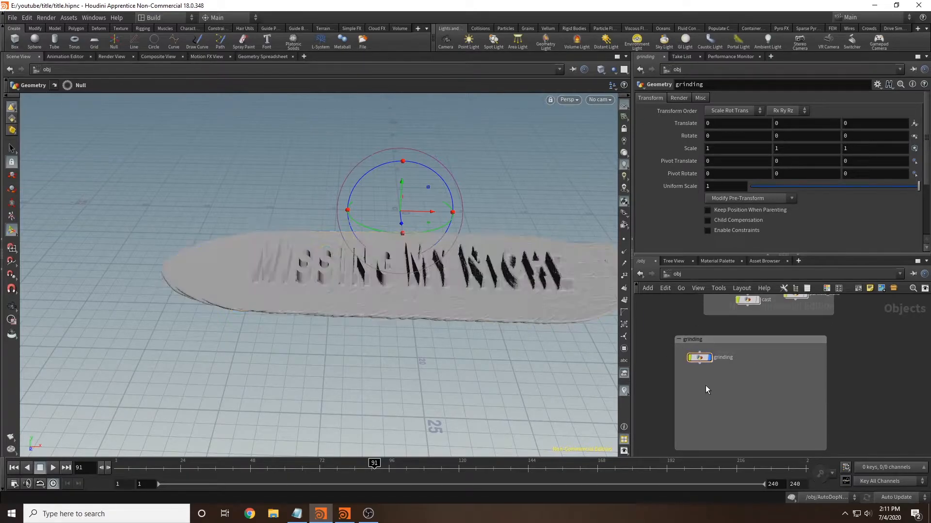
pyautogui.write('geo')
pyautogui.press('Return')
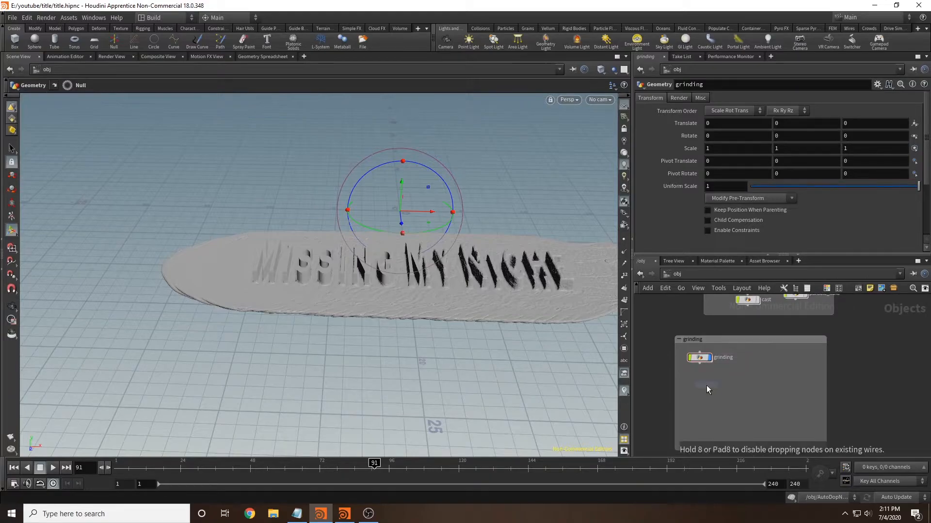
pyautogui.click(705, 385)
pyautogui.click(719, 386)
pyautogui.write('dri')
pyautogui.press('Return')
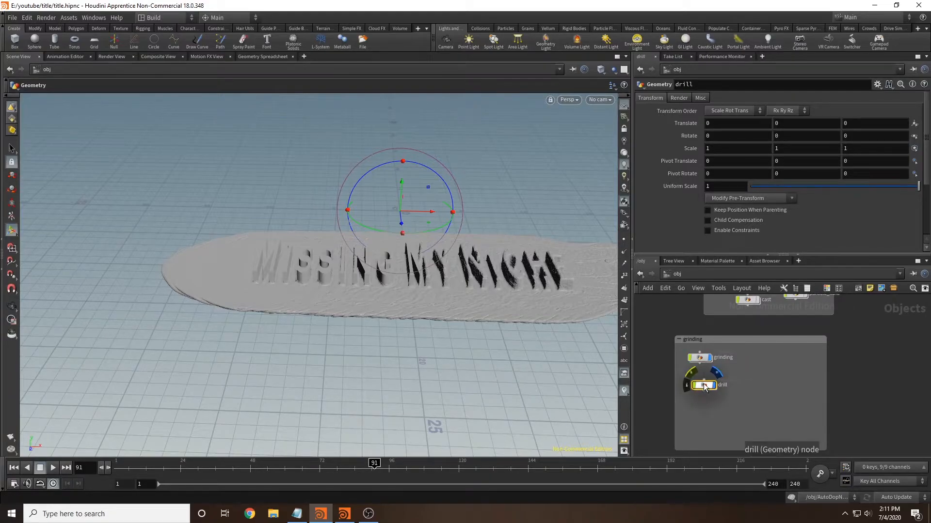
# Step: Enter the drill object and place a Tube node
pyautogui.doubleClick(703, 385)
pyautogui.press('Tab')
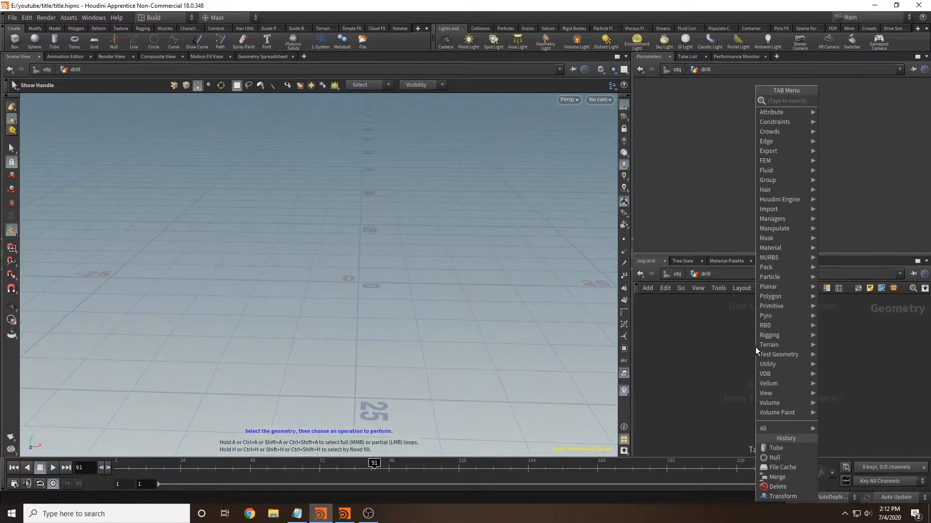
pyautogui.write('tube')
pyautogui.press('Return')
pyautogui.click(755, 347)
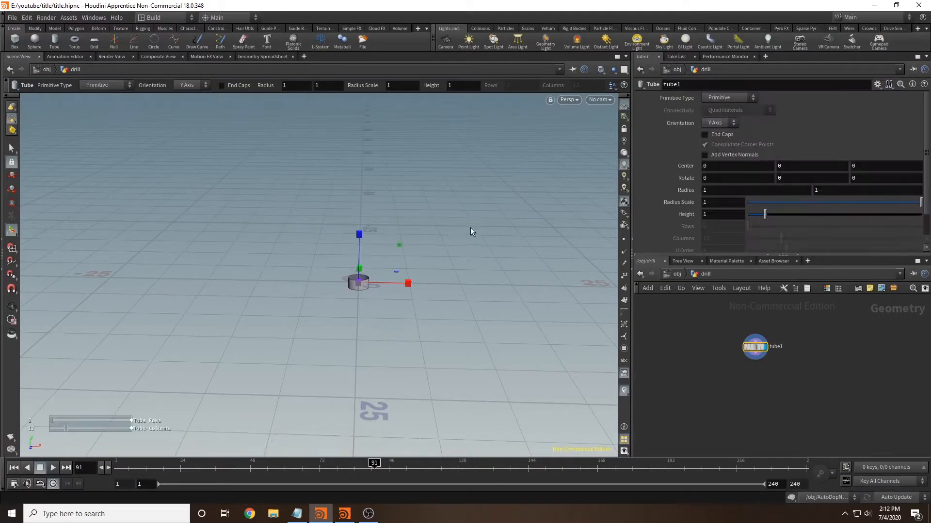
# Step: Show the other scene objects ghosted in the viewport so the tube can be compared with the title
pyautogui.click(600, 69)
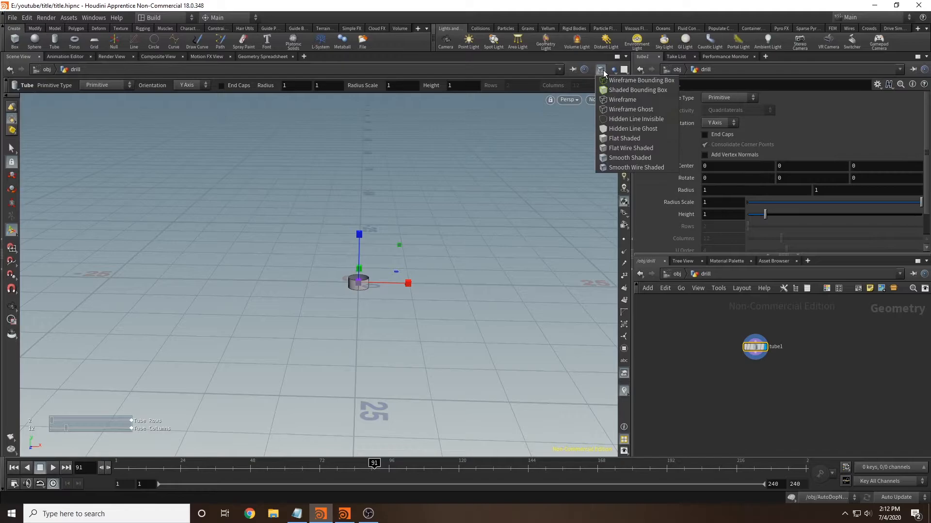
pyautogui.click(546, 120)
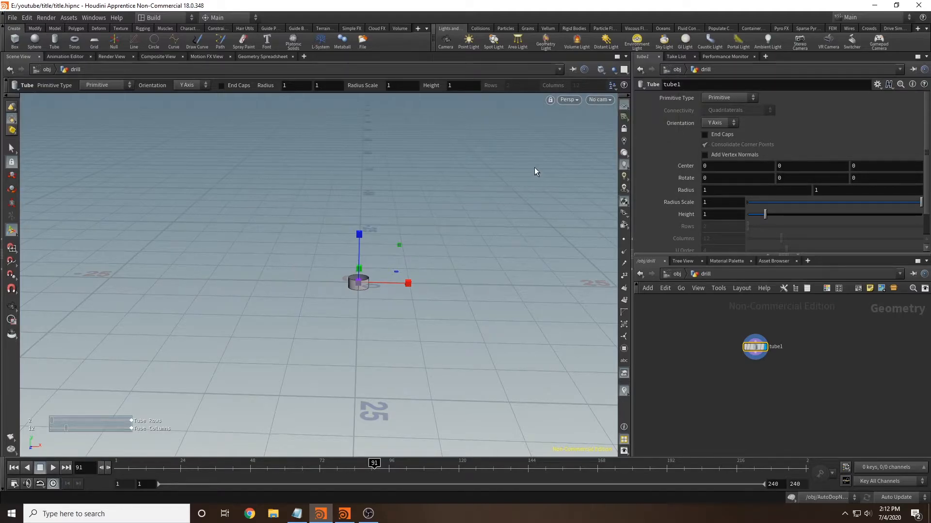
pyautogui.click(611, 71)
pyautogui.click(634, 89)
pyautogui.keyDown('alt'); pyautogui.moveTo(428, 288); pyautogui.dragTo(458, 312); pyautogui.keyUp('alt')
# Step: Set the tube's height to 57 and radius scale to 0.1, and raise its Center Y to 33.3
pyautogui.moveTo(717, 214); pyautogui.dragTo(926, 174, button='middle')
pyautogui.keyDown('alt'); pyautogui.moveTo(388, 276); pyautogui.dragTo(440, 265); pyautogui.keyUp('alt')
pyautogui.press('Return')
pyautogui.moveTo(795, 166); pyautogui.dragTo(858, 166, button='middle')
pyautogui.moveTo(361, 310)
pyautogui.keyDown('alt'); pyautogui.mouseDown()
pyautogui.moveTo(349, 320)
pyautogui.moveTo(361, 298)
pyautogui.mouseUp(); pyautogui.keyUp('alt')
pyautogui.moveTo(724, 203); pyautogui.dragTo(678, 210, button='middle')
pyautogui.moveTo(424, 262)
pyautogui.keyDown('alt'); pyautogui.mouseDown()
pyautogui.moveTo(411, 301)
pyautogui.moveTo(424, 225)
pyautogui.moveTo(412, 247)
pyautogui.moveTo(385, 262)
pyautogui.moveTo(407, 265)
pyautogui.mouseUp(); pyautogui.keyUp('alt')
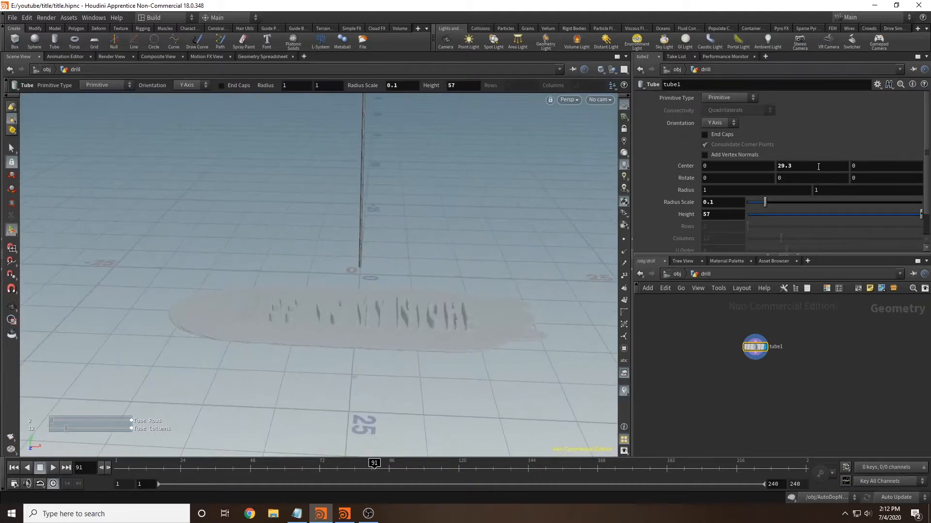
pyautogui.moveTo(812, 167); pyautogui.dragTo(846, 145, button='middle')
pyautogui.keyDown('alt'); pyautogui.moveTo(481, 232); pyautogui.dragTo(491, 224); pyautogui.keyUp('alt')
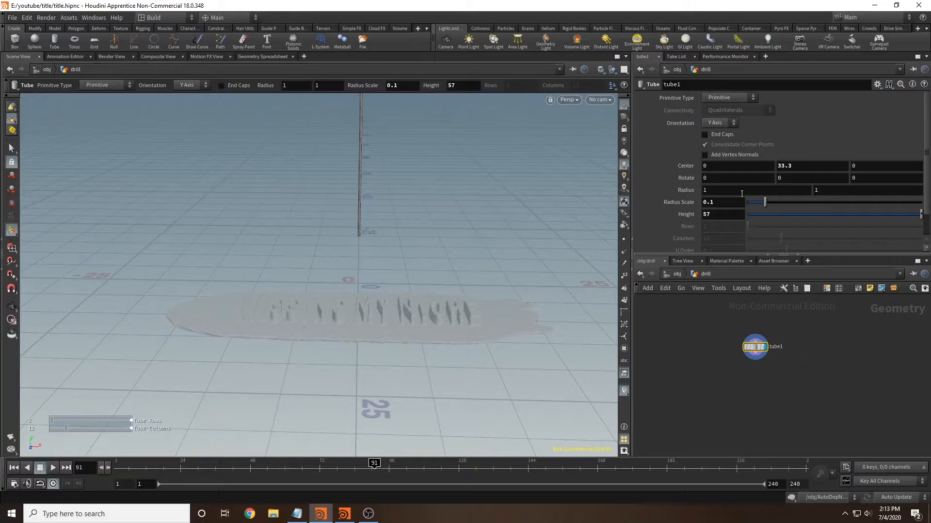
# Step: Change the drill tube's primitive type to Polygon
pyautogui.scroll(-2, 684, 224)
pyautogui.scroll(2, 694, 146)
pyautogui.click(726, 98)
pyautogui.click(716, 117)
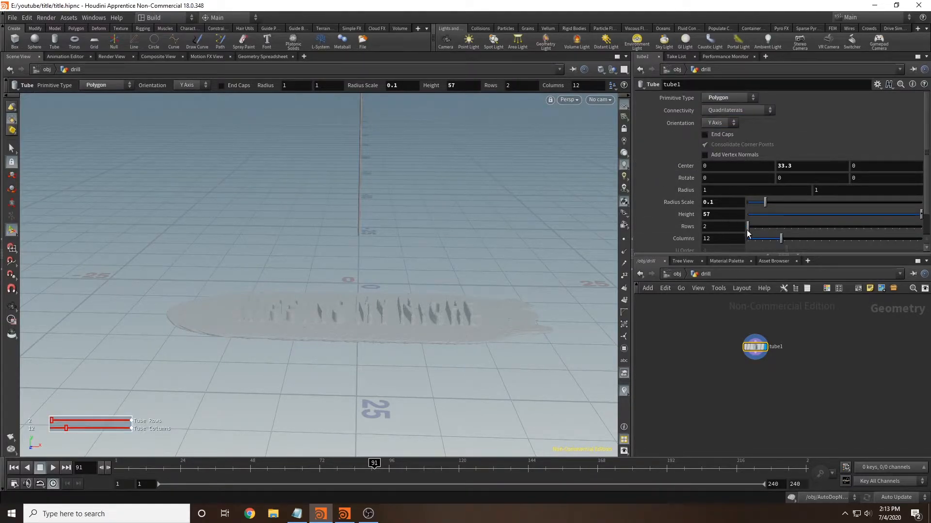
# Step: Increase the drill tube's rows to 82 and its columns to 50
pyautogui.moveTo(887, 237); pyautogui.dragTo(922, 237)
pyautogui.moveTo(721, 230); pyautogui.dragTo(767, 202, button='middle')
pyautogui.hotkey('space', 'g')
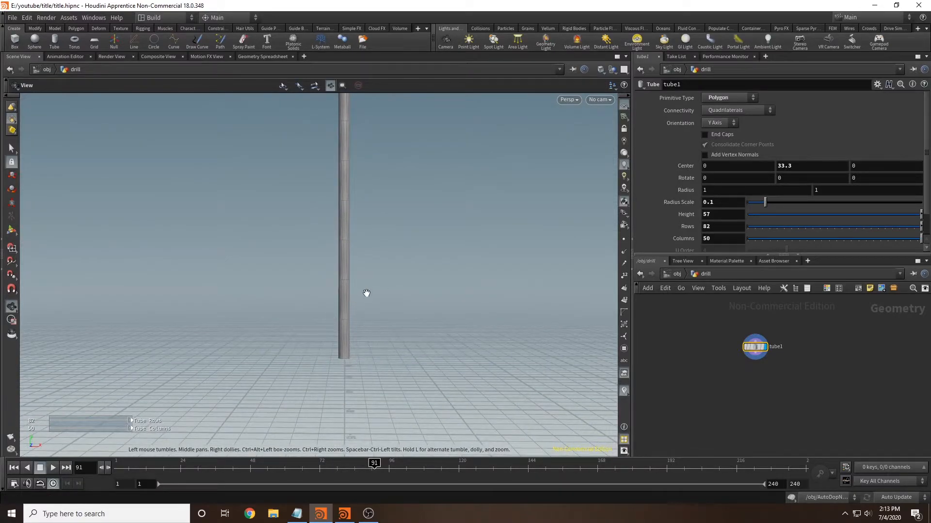
pyautogui.scroll(-12, 366, 293)
pyautogui.moveTo(387, 315); pyautogui.dragTo(379, 283, button='middle')
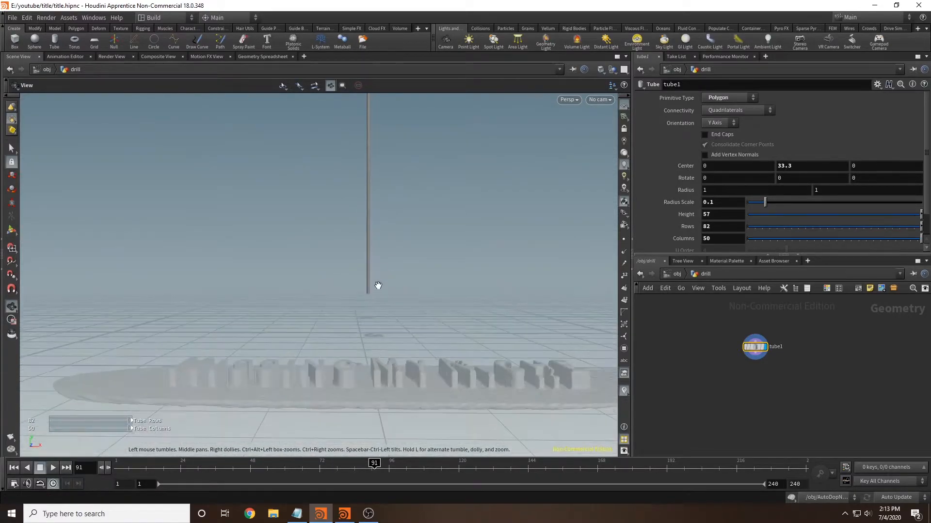
pyautogui.scroll(5, 379, 284)
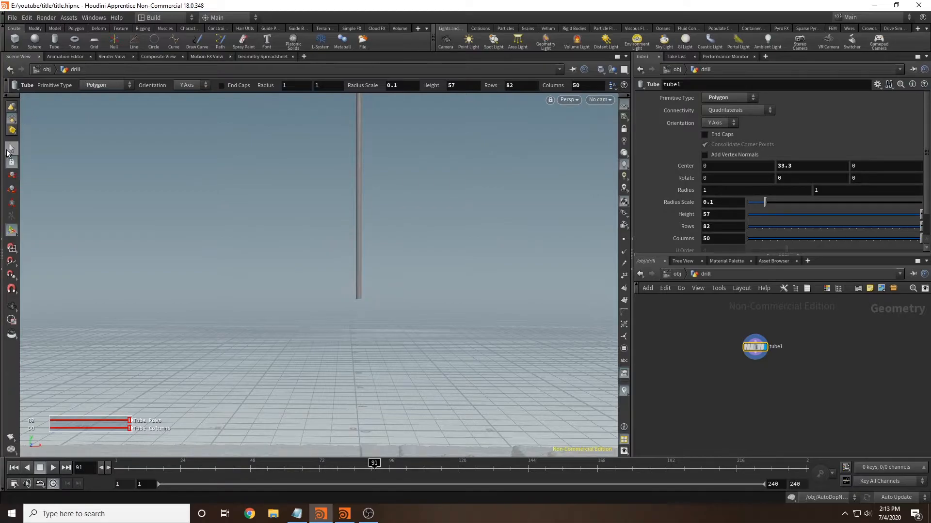
# Step: Select the faces at the tube's lower end and PolyExtrude them outward by about 0.28
pyautogui.click(10, 150)
pyautogui.moveTo(414, 330); pyautogui.dragTo(316, 247)
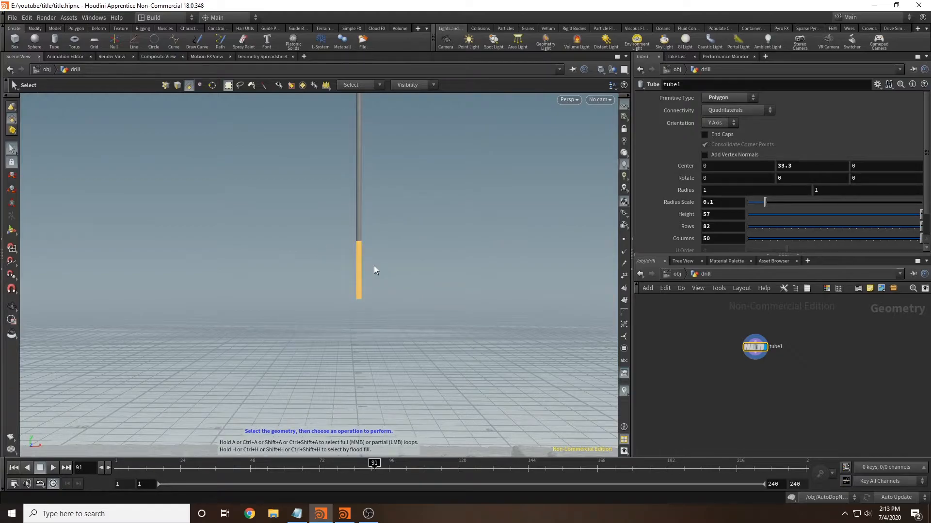
pyautogui.press('Tab')
pyautogui.write('polyext')
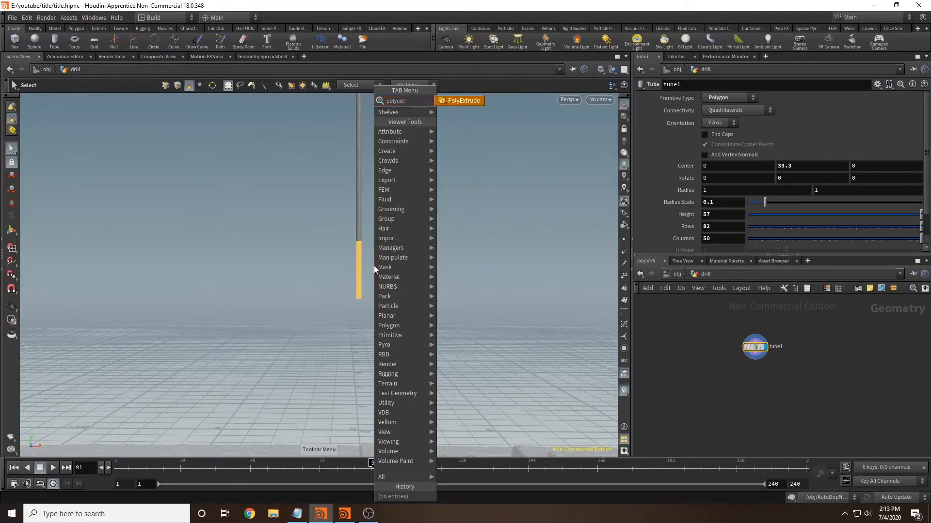
pyautogui.press('Return')
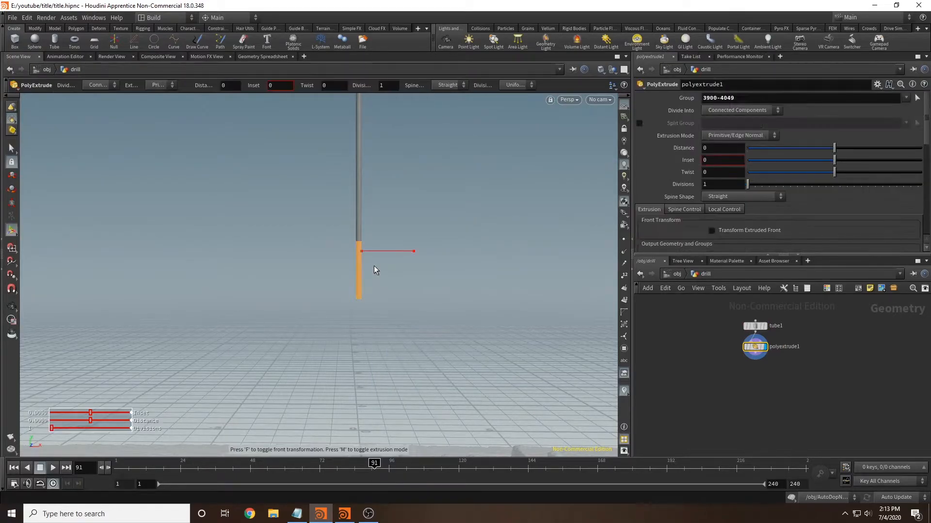
pyautogui.moveTo(384, 252); pyautogui.dragTo(391, 252)
# Step: Set the PolyExtrude distance of the drill tip to 0.15
pyautogui.keyDown('alt'); pyautogui.moveTo(438, 331); pyautogui.dragTo(467, 286); pyautogui.keyUp('alt')
pyautogui.scroll(-4, 451, 283)
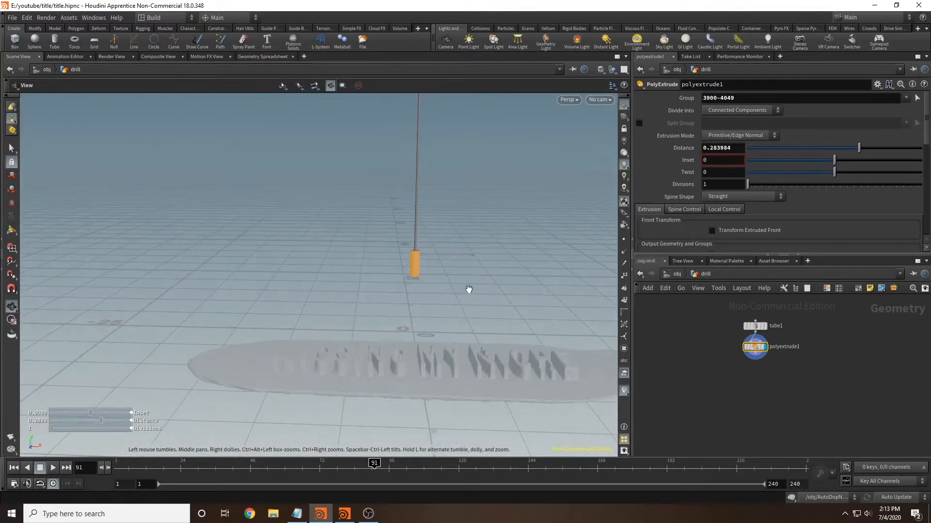
pyautogui.press('Return')
pyautogui.moveTo(460, 254); pyautogui.dragTo(459, 256)
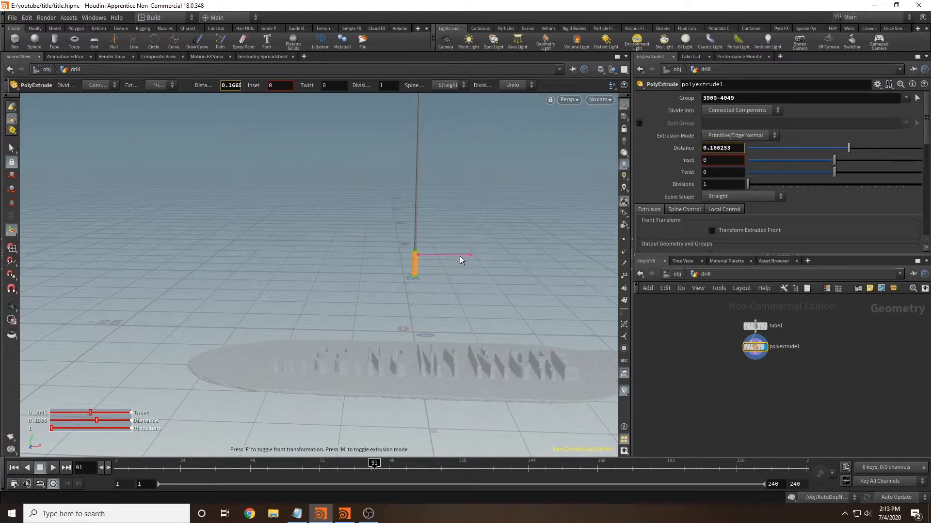
pyautogui.keyDown('alt'); pyautogui.moveTo(469, 309); pyautogui.dragTo(438, 263); pyautogui.keyUp('alt')
pyautogui.scroll(4, 438, 263)
pyautogui.press('Return')
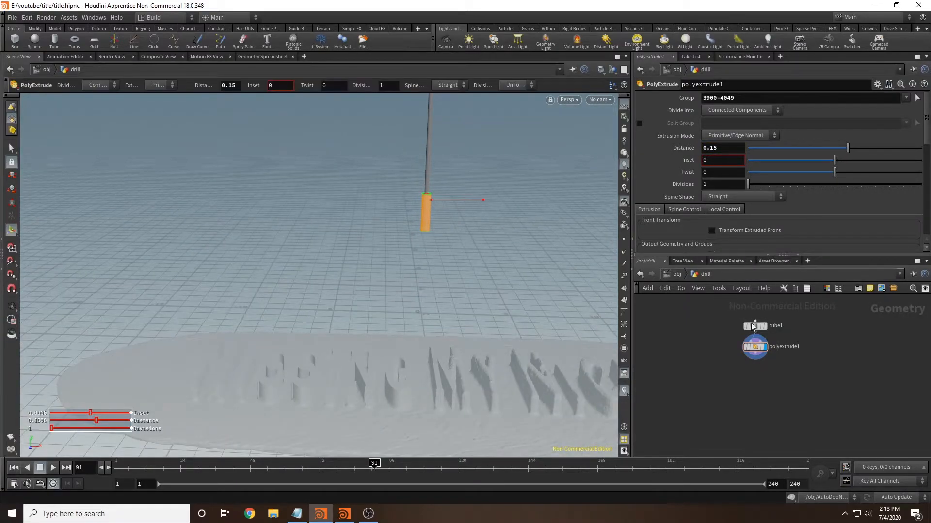
# Step: Lower the tube's radius scale below 0.1 and set the drill tip's extrusion distance to 0.07
pyautogui.click(754, 326)
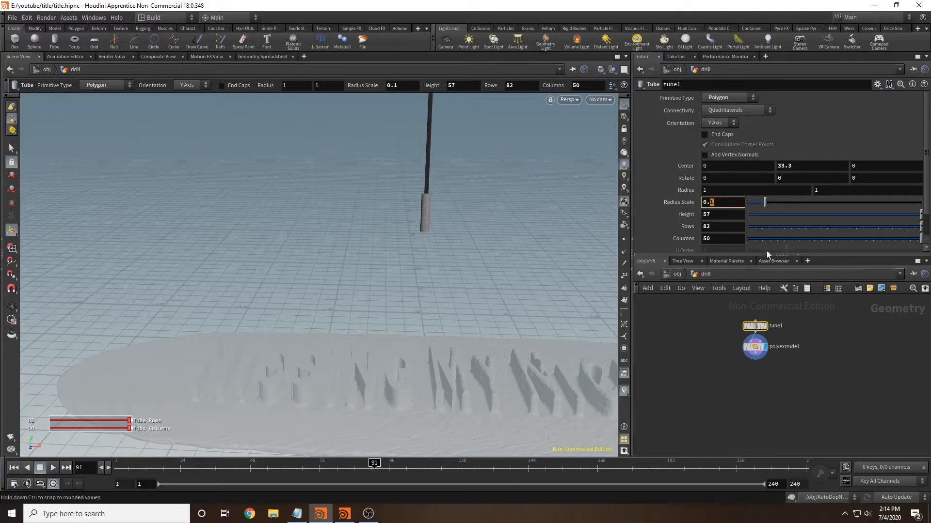
pyautogui.write('0')
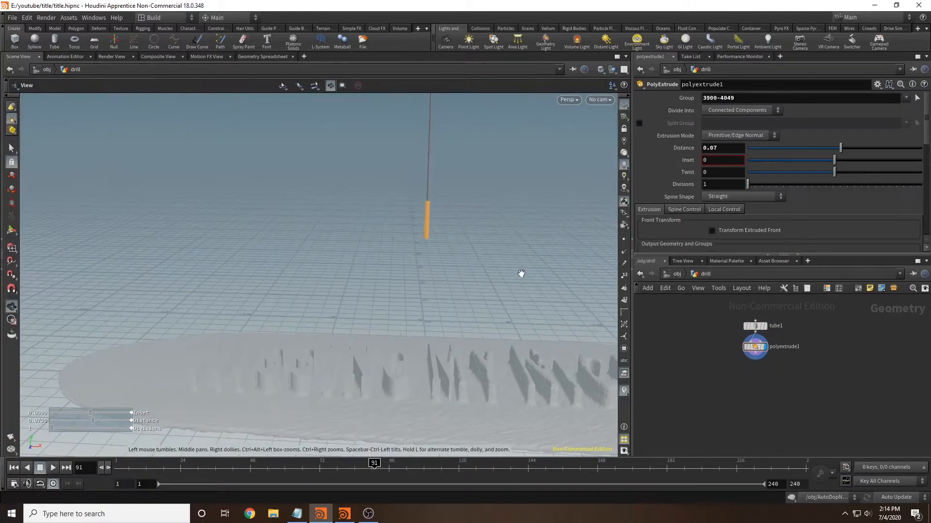
pyautogui.keyDown('alt'); pyautogui.moveTo(522, 275); pyautogui.dragTo(313, 349, button='right'); pyautogui.keyUp('alt')
pyautogui.press('Return')
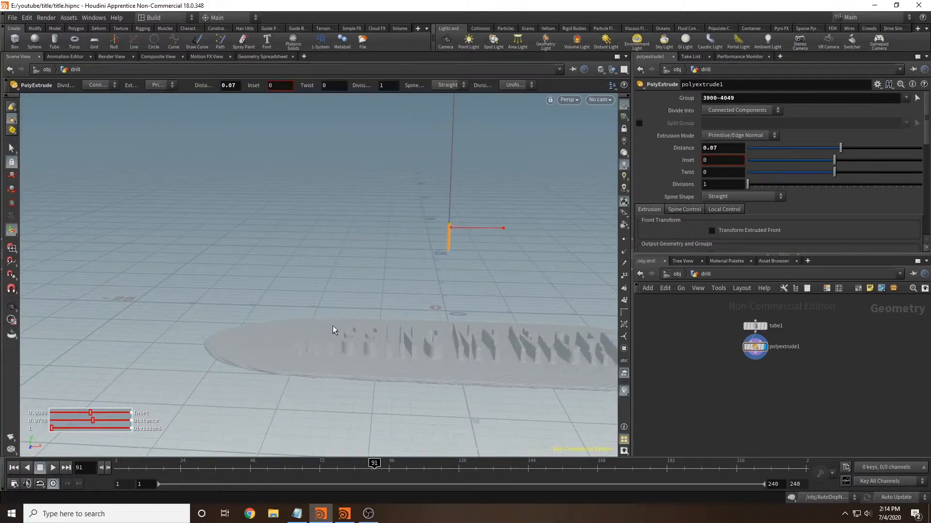
pyautogui.keyDown('alt'); pyautogui.scroll(4, 313, 304); pyautogui.keyUp('alt')
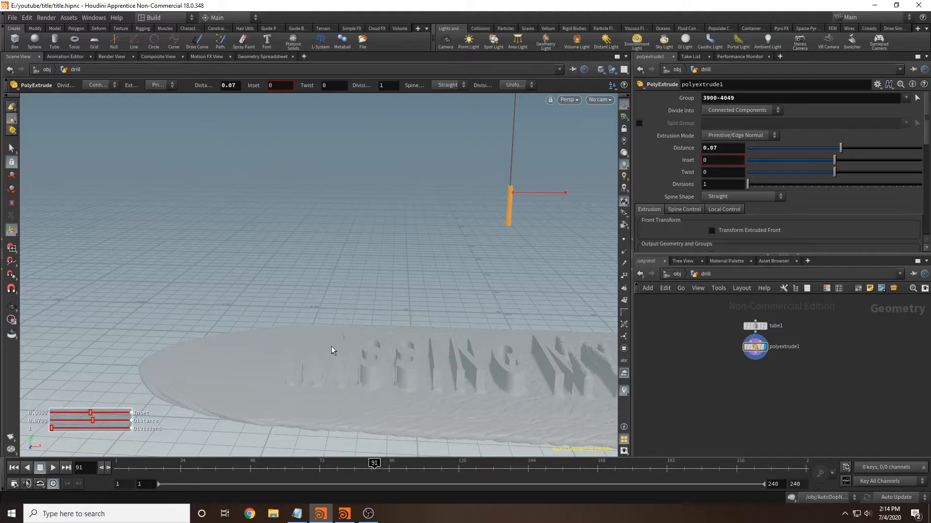
pyautogui.keyDown('alt'); pyautogui.moveTo(530, 290); pyautogui.dragTo(462, 250); pyautogui.keyUp('alt')
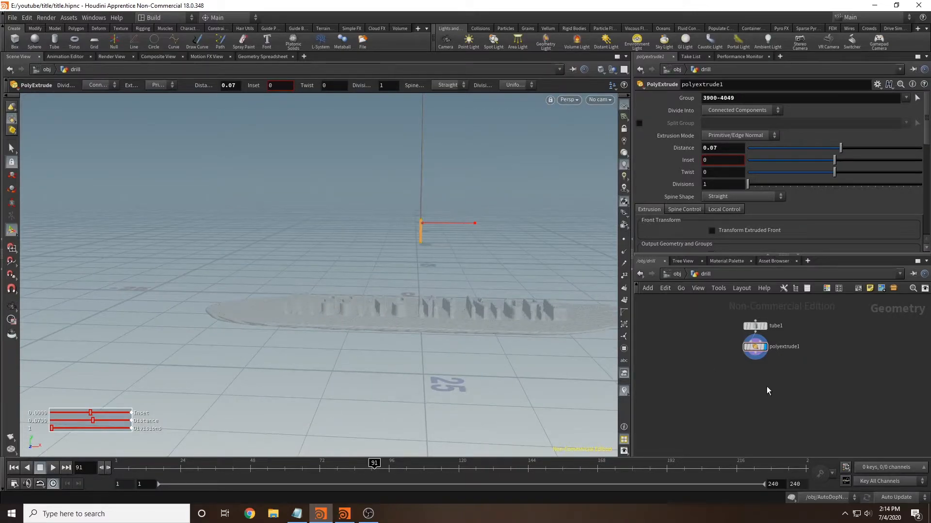
pyautogui.keyDown('alt'); pyautogui.moveTo(469, 163); pyautogui.dragTo(433, 120); pyautogui.keyUp('alt')
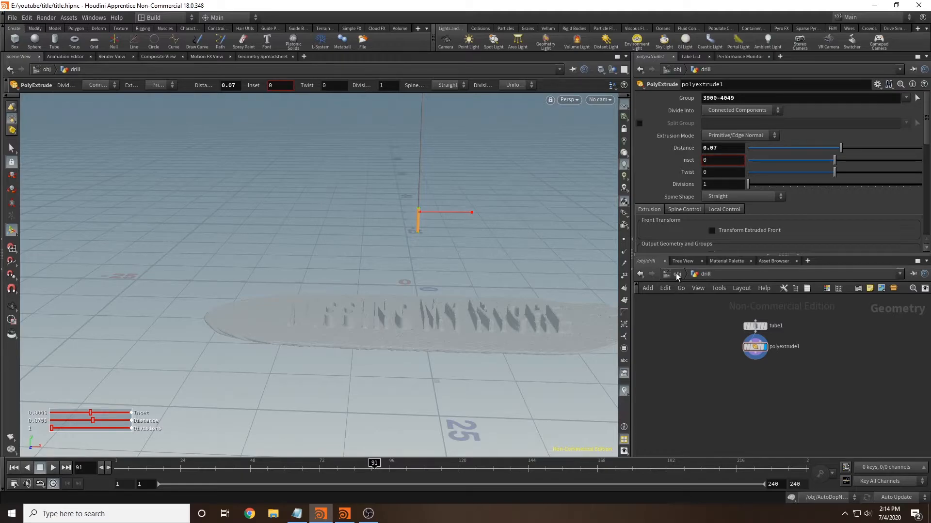
# Step: Add a Null named OUT_DRILL after the PolyExtrude node and make it the displayed output
pyautogui.press('Tab')
pyautogui.write('null')
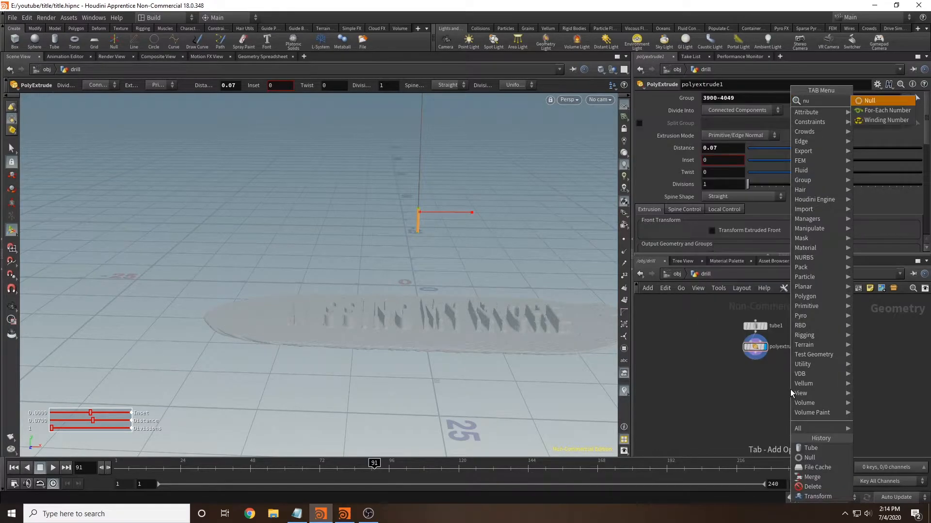
pyautogui.press('Return')
pyautogui.click(790, 388)
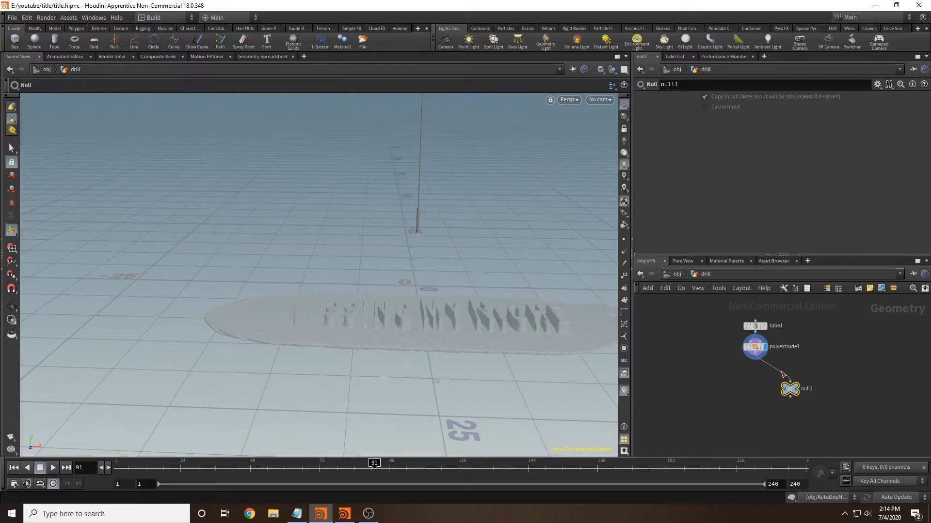
pyautogui.click(807, 390)
pyautogui.write('OUTT')
pyautogui.press('BackSpace')
pyautogui.write('_')
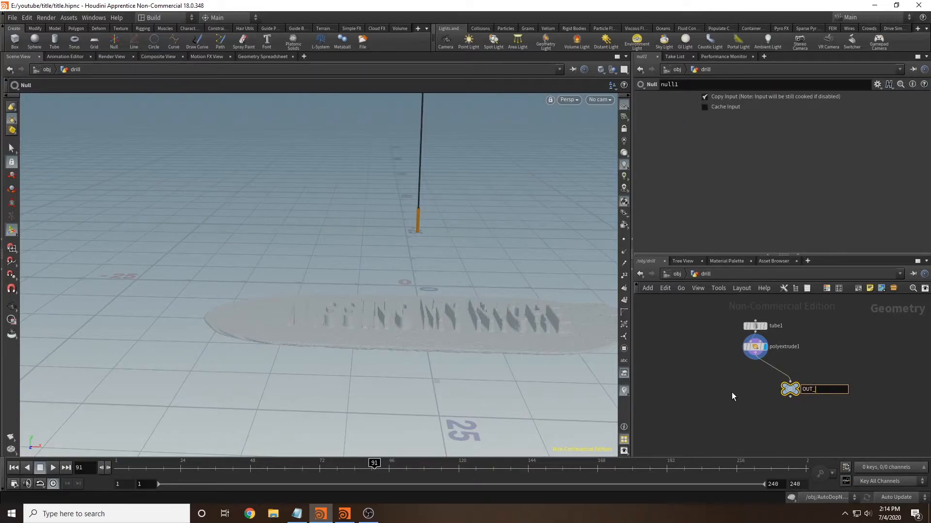
pyautogui.write('DRILL')
pyautogui.press('Return')
pyautogui.click(801, 389)
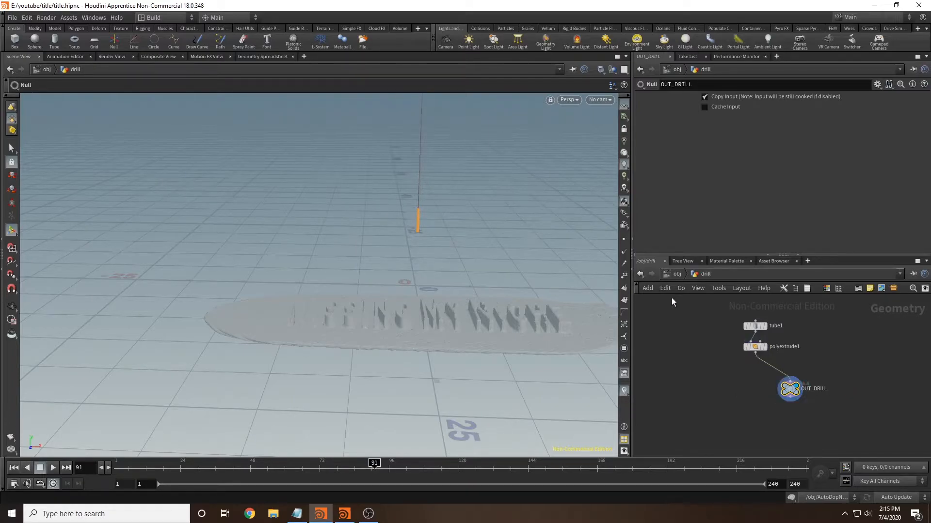
# Step: Return to the object level with the drill object selected and bring the whole title into view
pyautogui.click(659, 344)
pyautogui.keyDown('alt'); pyautogui.moveTo(538, 220); pyautogui.dragTo(534, 225); pyautogui.keyUp('alt')
pyautogui.keyDown('alt'); pyautogui.moveTo(534, 226); pyautogui.dragTo(475, 216, button='right'); pyautogui.keyUp('alt')
pyautogui.keyDown('alt'); pyautogui.moveTo(480, 220); pyautogui.dragTo(459, 209, button='middle'); pyautogui.keyUp('alt')
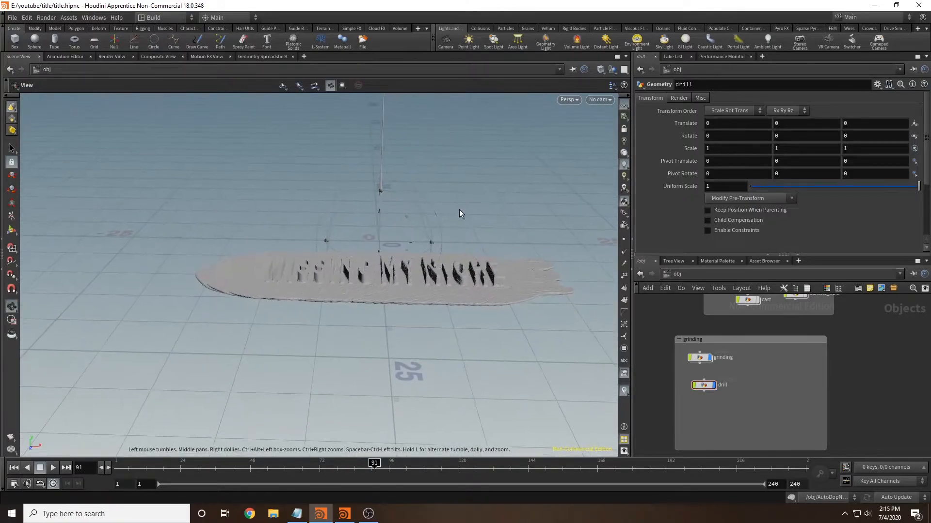
pyautogui.press('r')
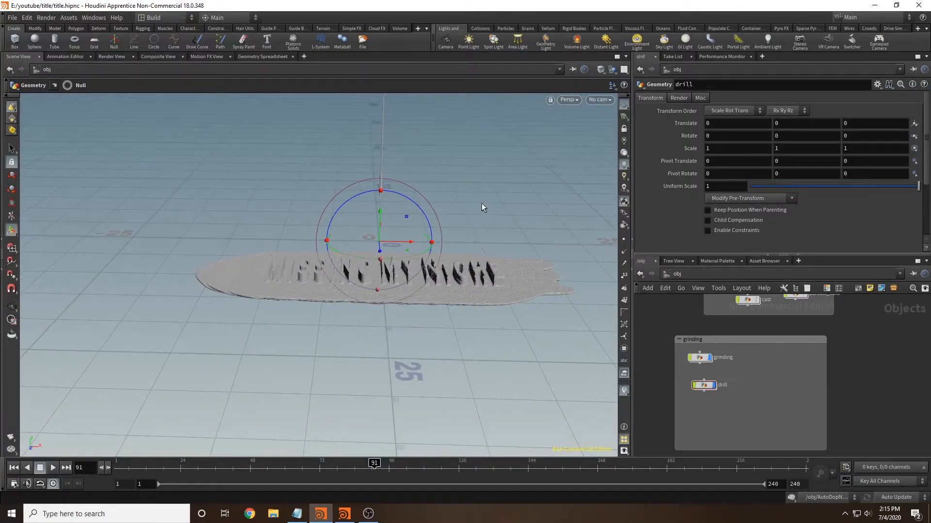
pyautogui.press('Escape')
# Step: Switch to a single Top view and frame the title lettering
pyautogui.hotkey('space', 'b')
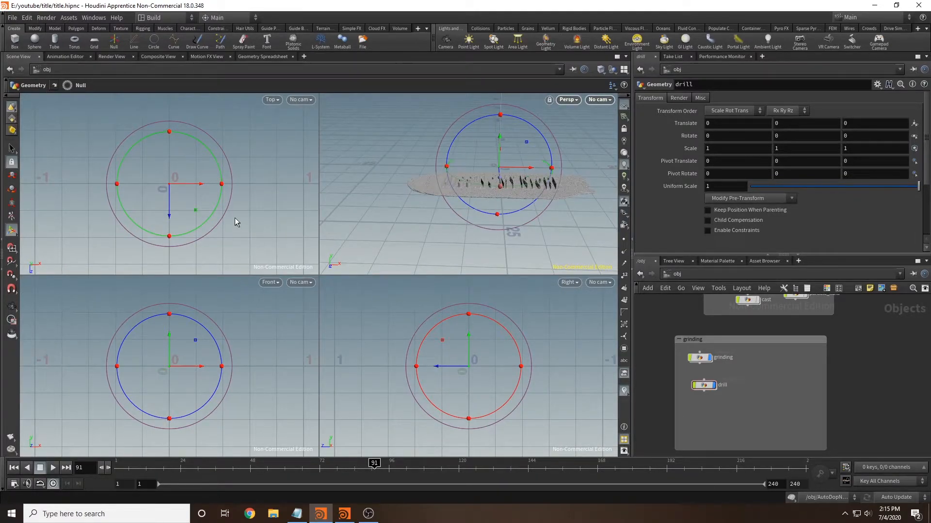
pyautogui.hotkey('space', 'b')
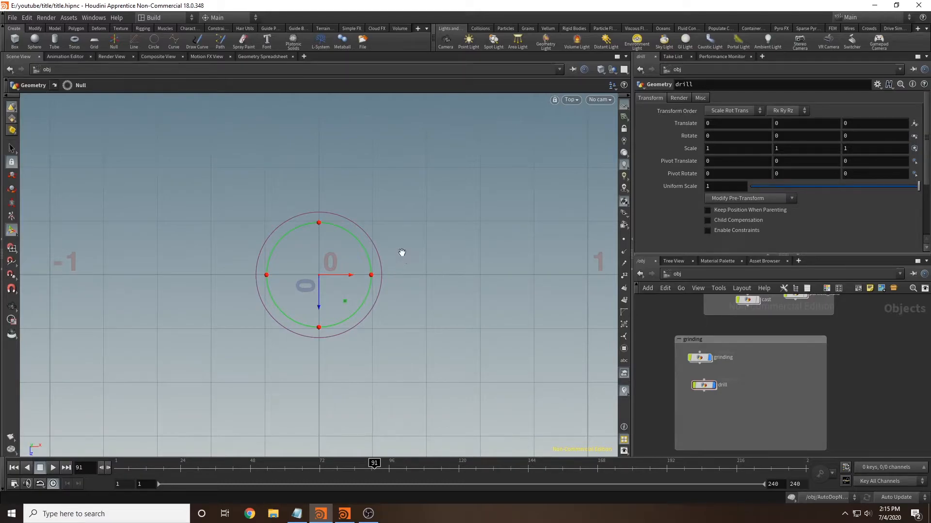
pyautogui.hotkey('space', 'a')
pyautogui.keyDown('alt'); pyautogui.moveTo(447, 277); pyautogui.dragTo(293, 304, button='right'); pyautogui.keyUp('alt')
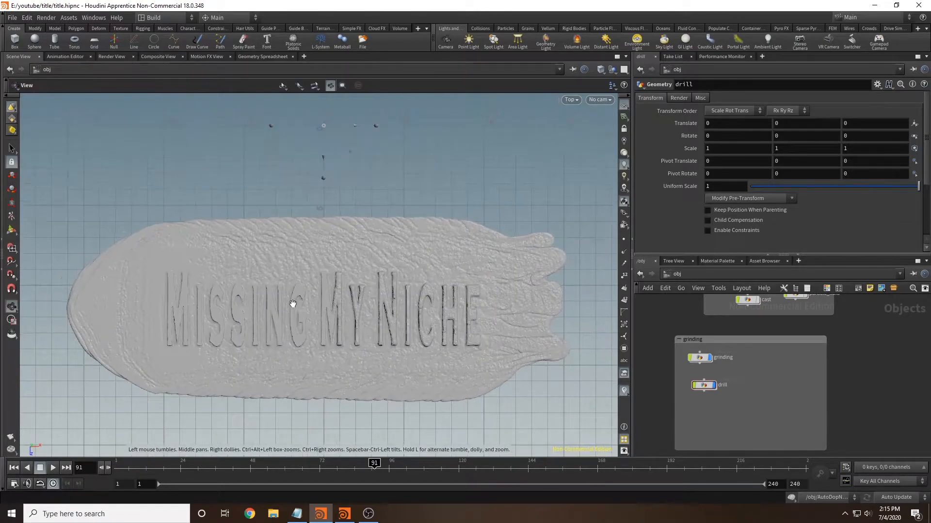
pyautogui.keyDown('alt'); pyautogui.moveTo(293, 304); pyautogui.dragTo(336, 239, button='middle'); pyautogui.keyUp('alt')
pyautogui.keyDown('alt'); pyautogui.moveTo(218, 254); pyautogui.dragTo(425, 259, button='right'); pyautogui.keyUp('alt')
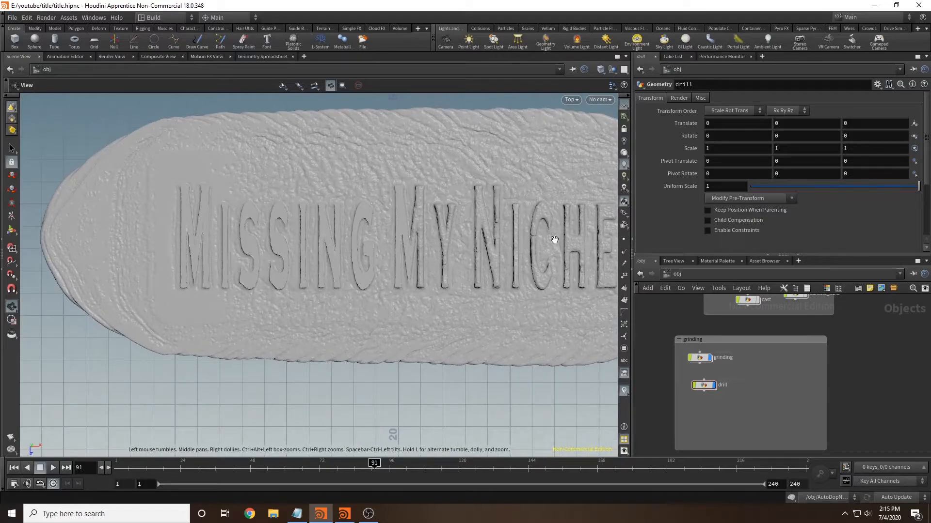
# Step: Move the timeline to frame 108 and fit the entire title in the Top view
pyautogui.click(423, 470)
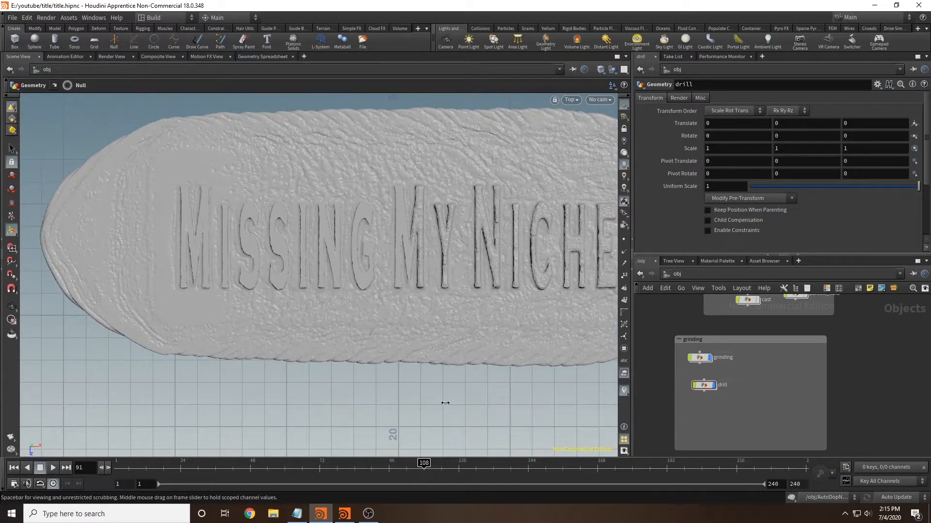
pyautogui.keyDown('alt'); pyautogui.moveTo(488, 309); pyautogui.dragTo(473, 308, button='right'); pyautogui.keyUp('alt')
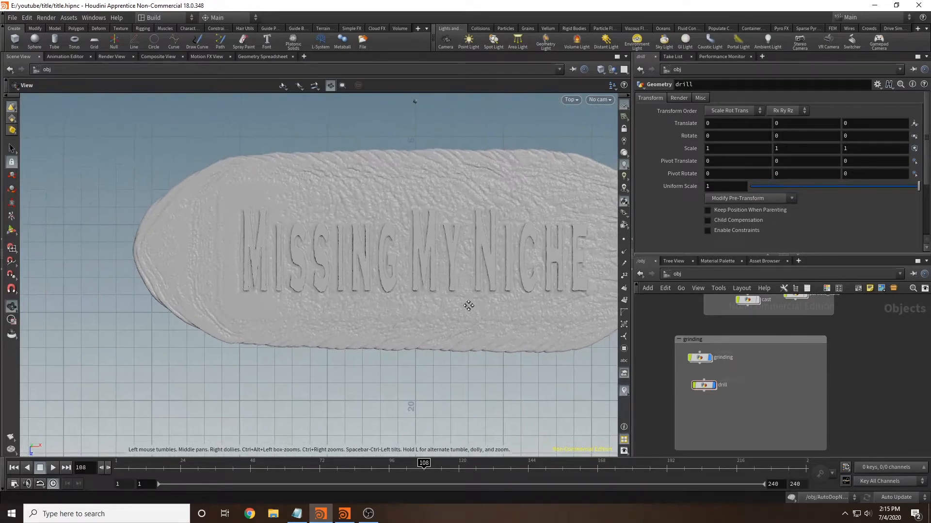
pyautogui.keyDown('alt'); pyautogui.moveTo(474, 307); pyautogui.dragTo(374, 289, button='middle'); pyautogui.keyUp('alt')
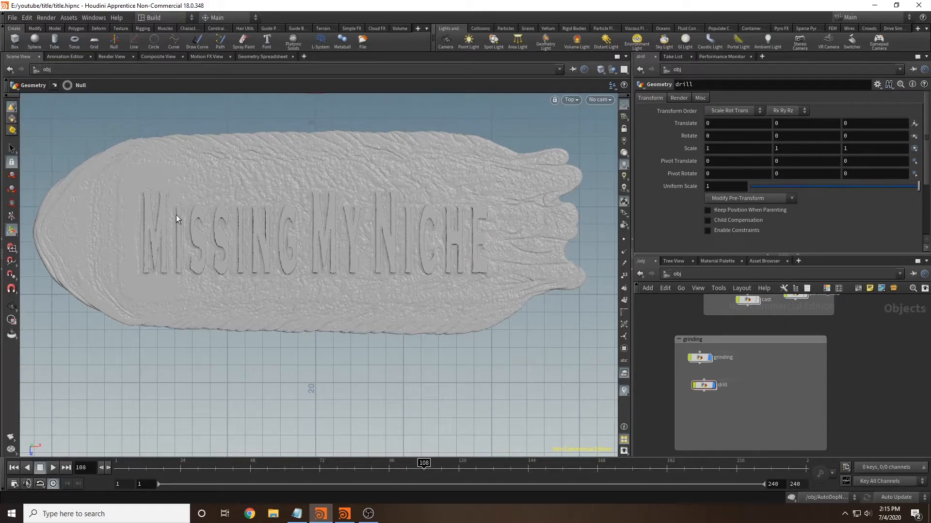
# Step: Start a new path with the Path tool and place points around the upper half of the M in MISSING
pyautogui.click(222, 43)
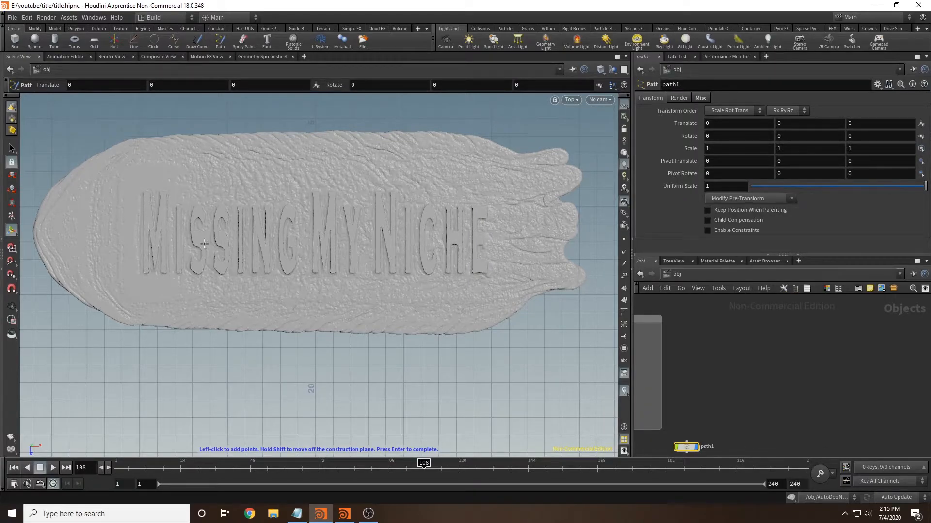
pyautogui.moveTo(740, 394); pyautogui.dragTo(778, 352, button='middle')
pyautogui.scroll(-2, 772, 371)
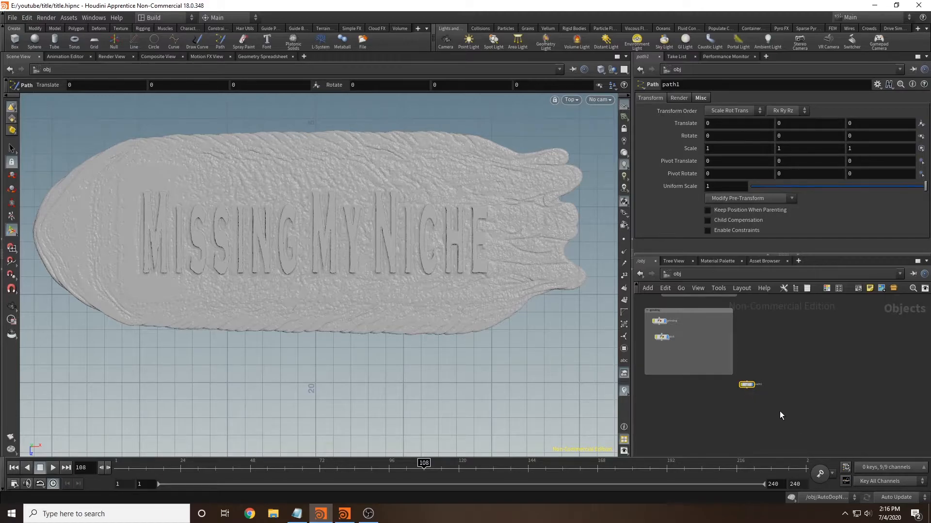
pyautogui.scroll(-2, 835, 432)
pyautogui.moveTo(834, 432); pyautogui.dragTo(779, 397, button='middle')
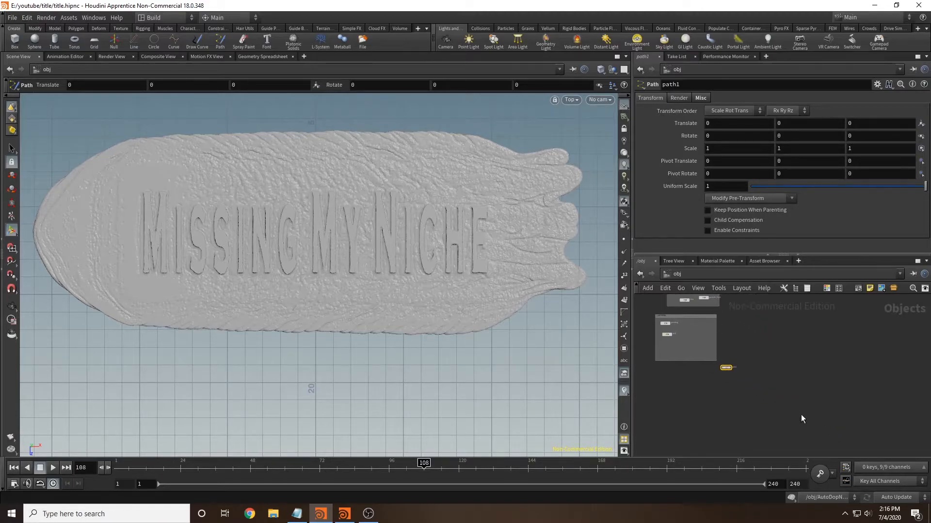
pyautogui.scroll(3, 754, 359)
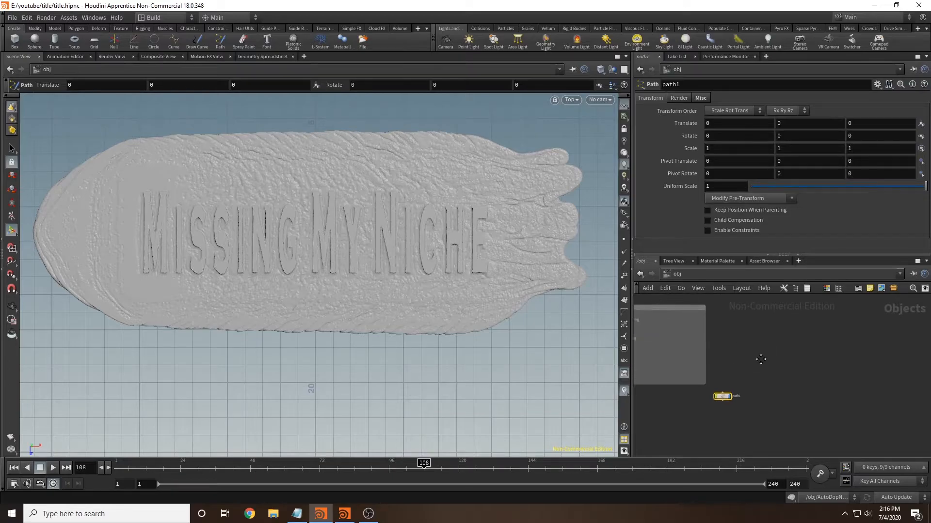
pyautogui.moveTo(756, 355); pyautogui.dragTo(806, 380, button='middle')
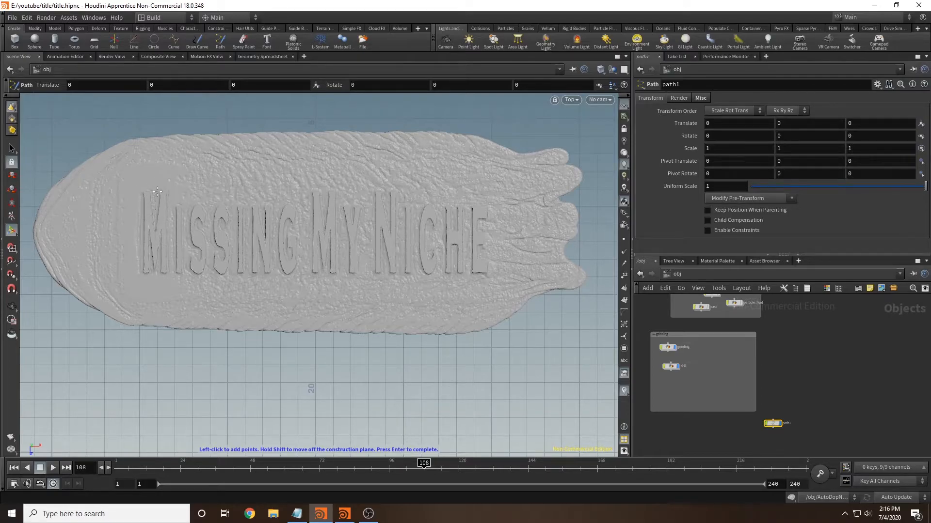
pyautogui.click(138, 237)
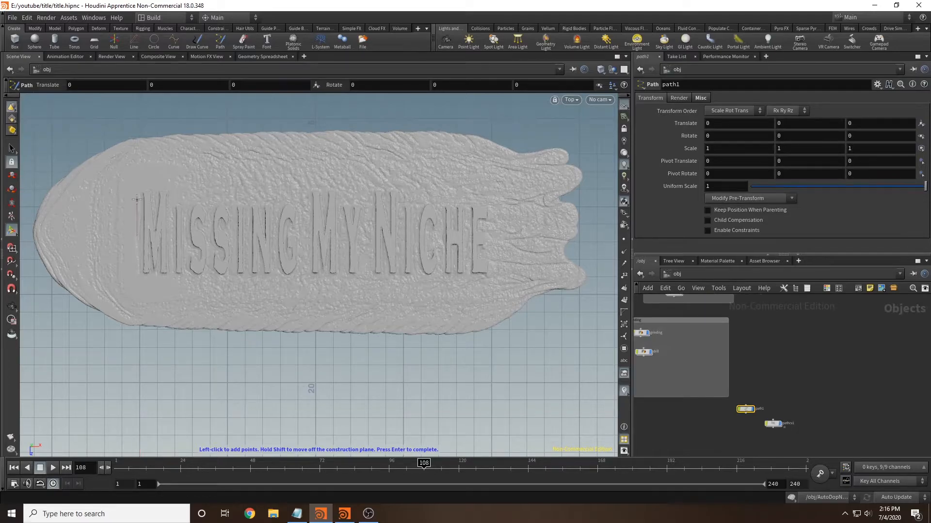
pyautogui.click(137, 184)
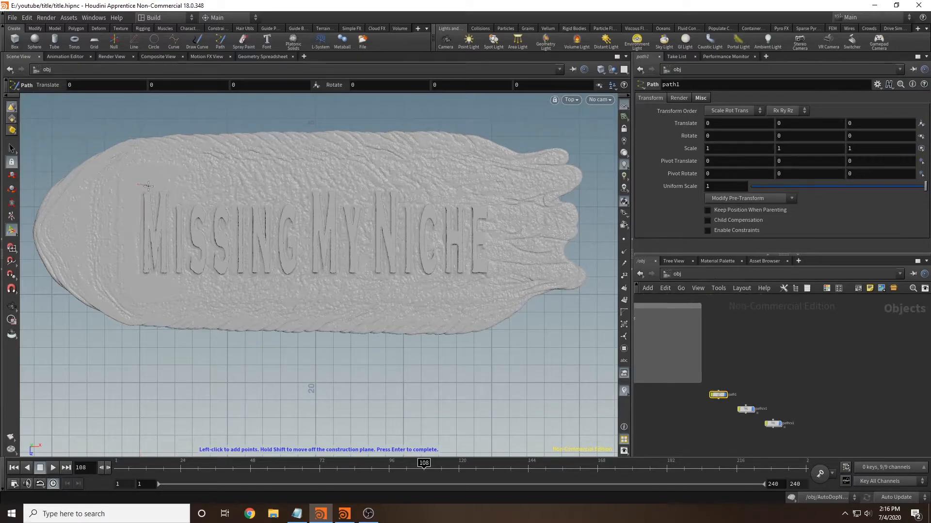
pyautogui.click(154, 186)
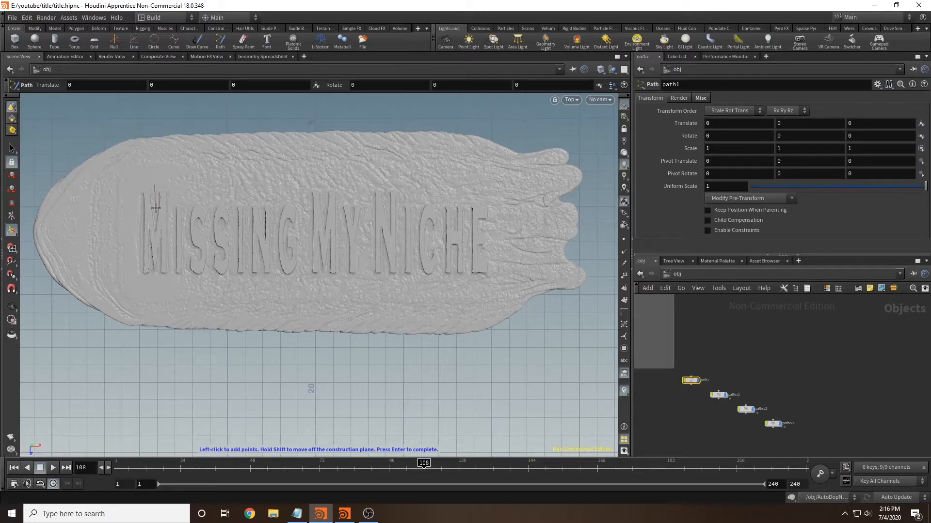
pyautogui.click(156, 207)
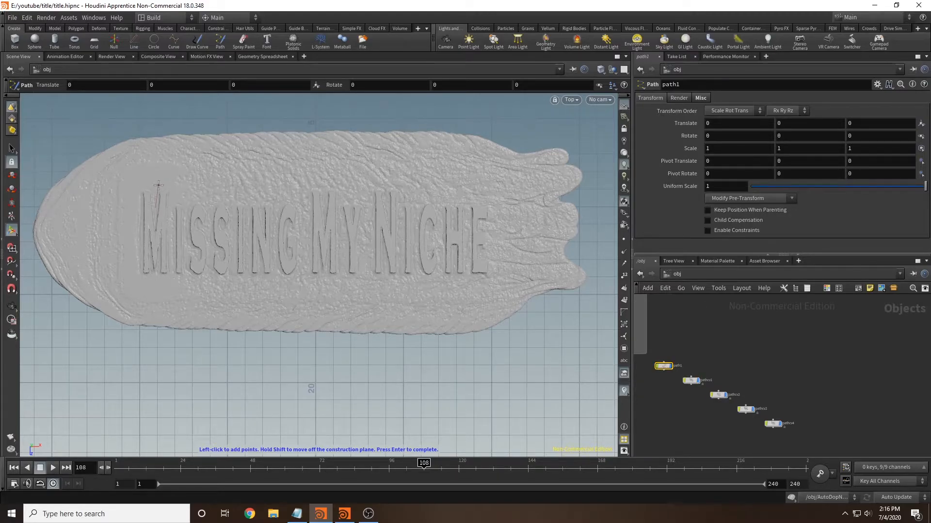
pyautogui.click(160, 186)
pyautogui.click(171, 187)
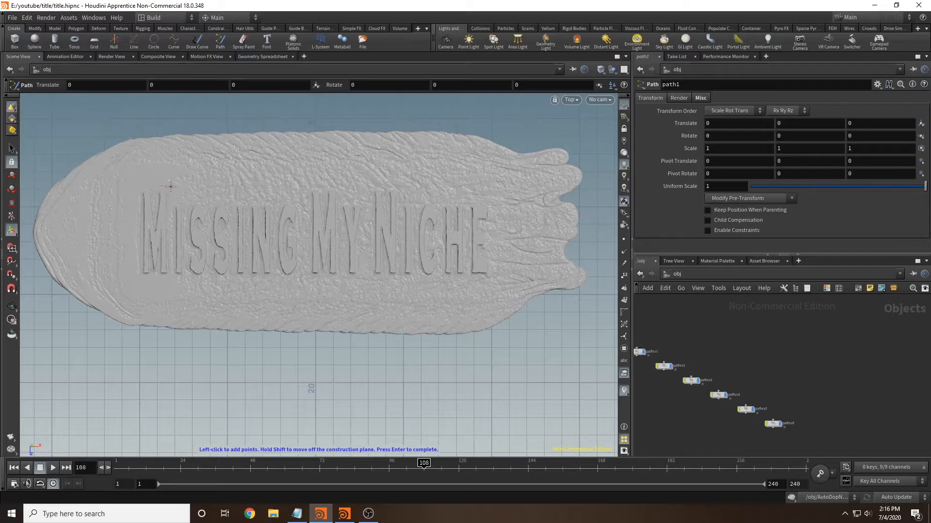
pyautogui.click(172, 229)
# Step: Continue the path around the upper halves of the first I and the first S in MISSING
pyautogui.click(172, 201)
pyautogui.click(185, 201)
pyautogui.click(185, 236)
pyautogui.click(189, 235)
pyautogui.click(190, 205)
pyautogui.click(195, 201)
pyautogui.click(209, 205)
pyautogui.click(211, 216)
pyautogui.click(209, 226)
pyautogui.click(204, 226)
pyautogui.click(204, 234)
pyautogui.click(212, 240)
# Step: Extend the path over the upper halves of the second S and the second I in MISSING
pyautogui.click(212, 216)
pyautogui.click(215, 205)
pyautogui.click(225, 202)
pyautogui.click(232, 216)
pyautogui.click(228, 229)
pyautogui.click(221, 224)
pyautogui.click(229, 231)
pyautogui.click(234, 247)
pyautogui.click(233, 205)
pyautogui.click(245, 206)
pyautogui.click(246, 237)
# Step: Trace the upper halves of the N and G that end MISSING with further path points
pyautogui.click(251, 237)
pyautogui.click(251, 201)
pyautogui.click(261, 202)
pyautogui.click(262, 208)
pyautogui.click(272, 206)
pyautogui.click(273, 233)
pyautogui.click(276, 236)
pyautogui.click(274, 203)
pyautogui.click(285, 203)
pyautogui.click(299, 214)
pyautogui.click(293, 230)
pyautogui.click(285, 228)
pyautogui.click(290, 233)
# Step: Carry the path on around the upper halves of both letters of the word MY
pyautogui.click(308, 195)
pyautogui.click(316, 187)
pyautogui.click(324, 213)
pyautogui.click(328, 189)
pyautogui.click(338, 186)
pyautogui.click(339, 233)
pyautogui.click(342, 234)
pyautogui.click(341, 204)
pyautogui.click(351, 214)
pyautogui.click(352, 202)
pyautogui.click(363, 205)
pyautogui.click(358, 227)
# Step: Place path points around the upper halves of the N and I in NICHE
pyautogui.click(365, 237)
pyautogui.click(368, 204)
pyautogui.click(378, 186)
pyautogui.click(386, 209)
pyautogui.click(389, 213)
pyautogui.click(393, 184)
pyautogui.click(397, 190)
pyautogui.click(400, 215)
pyautogui.click(399, 237)
pyautogui.click(404, 206)
pyautogui.click(413, 205)
pyautogui.click(416, 238)
# Step: Continue the path along the upper halves of the C and H in NICHE
pyautogui.click(419, 209)
pyautogui.click(433, 200)
pyautogui.click(438, 214)
pyautogui.click(432, 231)
pyautogui.click(426, 233)
pyautogui.click(437, 241)
pyautogui.click(442, 226)
pyautogui.click(442, 203)
pyautogui.click(455, 202)
pyautogui.click(453, 220)
pyautogui.click(458, 225)
pyautogui.click(463, 204)
pyautogui.click(463, 235)
# Step: Trace the upper half of the E in NICHE and complete the path
pyautogui.click(469, 240)
pyautogui.click(469, 204)
pyautogui.click(490, 213)
pyautogui.click(483, 224)
pyautogui.click(482, 229)
pyautogui.click(487, 241)
pyautogui.click(488, 240)
pyautogui.press('Return')
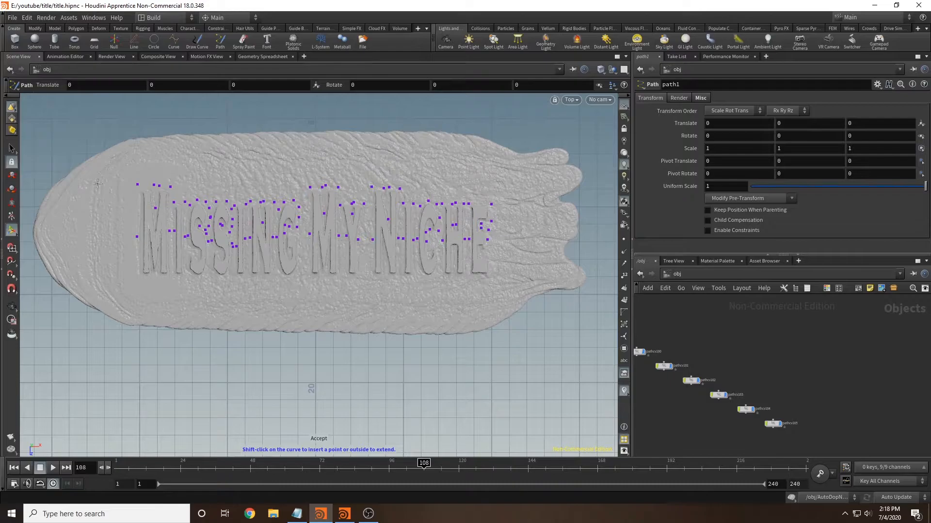
pyautogui.press('Escape')
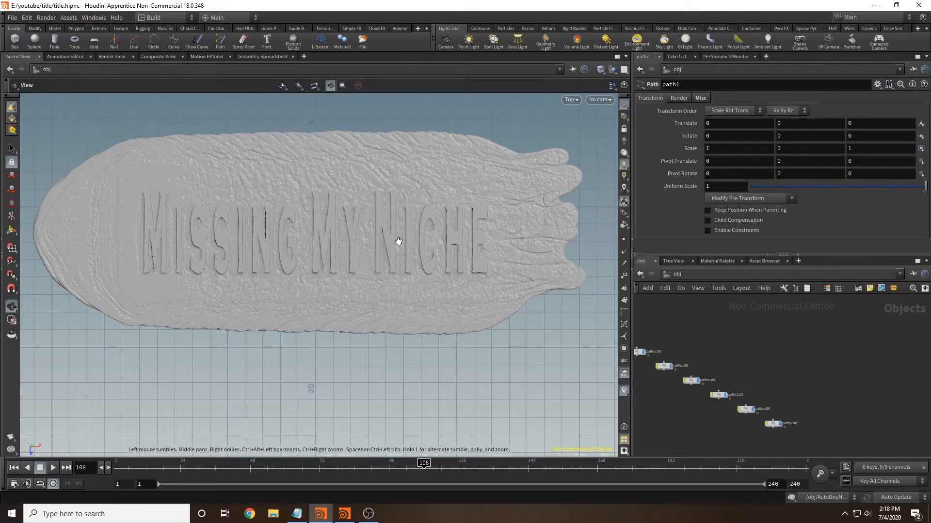
# Step: Switch to a single Perspective view and bring the lettering and the path points close up
pyautogui.hotkey('space', 'b')
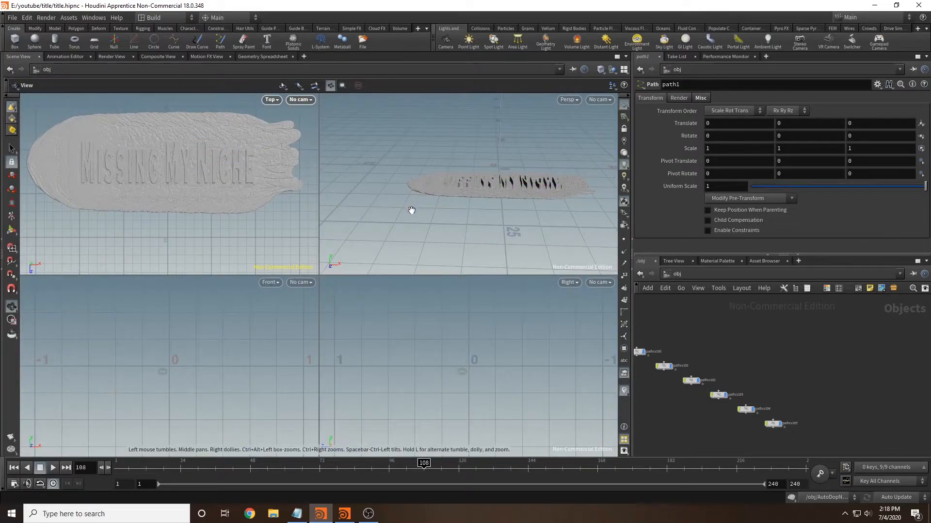
pyautogui.hotkey('space', 'b')
pyautogui.scroll(5, 363, 330)
pyautogui.moveTo(359, 334); pyautogui.dragTo(377, 316)
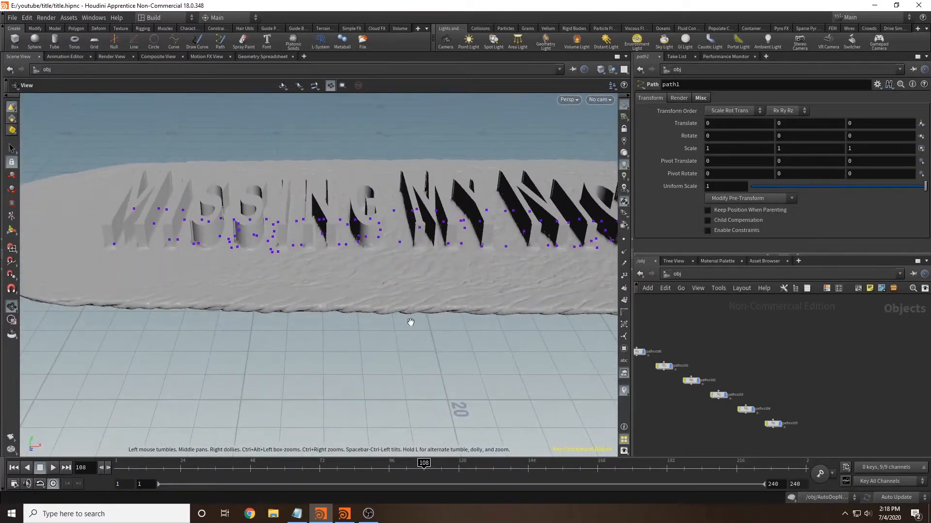
pyautogui.press('Return')
# Step: Hide the grinding object in the grinding network box so only the path and drill are displayed
pyautogui.scroll(-3, 722, 346)
pyautogui.moveTo(718, 366); pyautogui.dragTo(844, 442, button='middle')
pyautogui.scroll(1, 667, 350)
pyautogui.moveTo(667, 351); pyautogui.dragTo(859, 422, button='middle')
pyautogui.scroll(-1, 698, 353)
pyautogui.moveTo(698, 353); pyautogui.dragTo(833, 432, button='middle')
pyautogui.moveTo(678, 364); pyautogui.dragTo(819, 439, button='middle')
pyautogui.moveTo(693, 359); pyautogui.dragTo(809, 426, button='middle')
pyautogui.moveTo(686, 394); pyautogui.dragTo(787, 420, button='middle')
pyautogui.moveTo(685, 341); pyautogui.dragTo(731, 428, button='middle')
pyautogui.scroll(3, 689, 370)
pyautogui.moveTo(725, 352); pyautogui.dragTo(685, 343, button='middle')
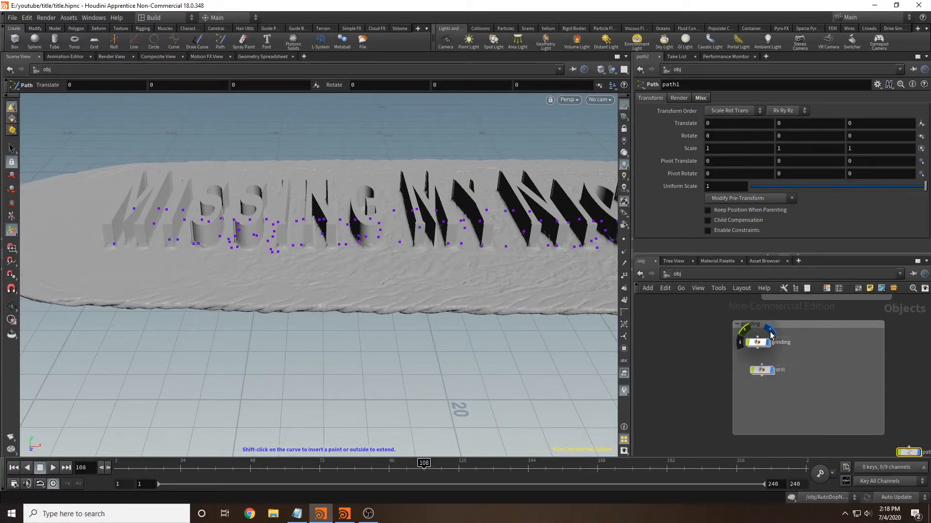
pyautogui.click(770, 332)
# Step: Examine the whole path curve in perspective and its chain of control-point nodes in the network
pyautogui.keyDown('alt'); pyautogui.moveTo(456, 177); pyautogui.dragTo(438, 204); pyautogui.keyUp('alt')
pyautogui.keyDown('alt'); pyautogui.moveTo(438, 204); pyautogui.dragTo(453, 301, button='right'); pyautogui.keyUp('alt')
pyautogui.keyDown('alt'); pyautogui.moveTo(452, 301); pyautogui.dragTo(290, 267, button='middle'); pyautogui.keyUp('alt')
pyautogui.press('Return')
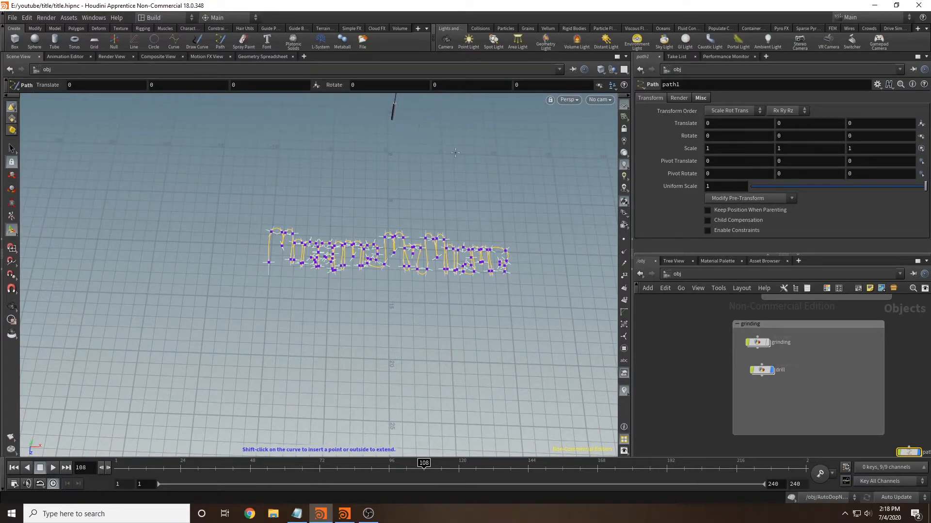
pyautogui.moveTo(675, 371); pyautogui.dragTo(571, 330, button='middle')
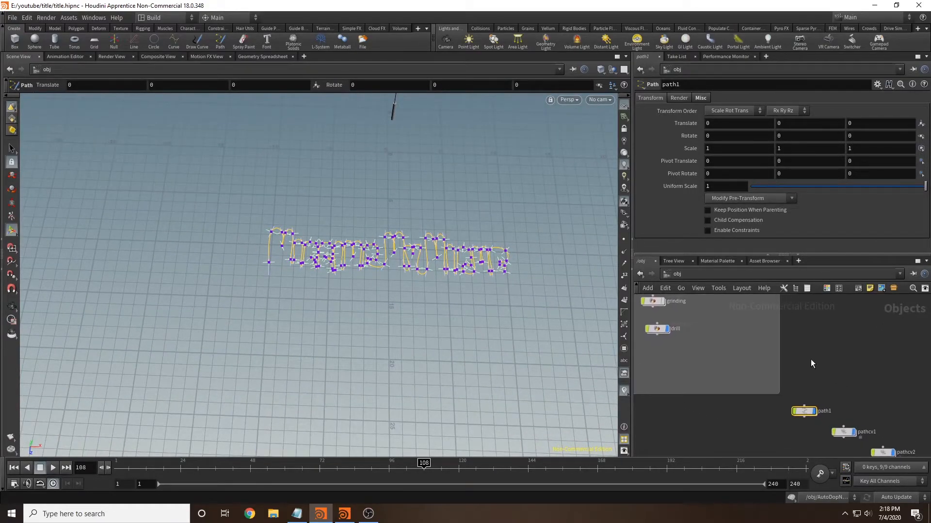
pyautogui.moveTo(840, 370); pyautogui.dragTo(727, 298, button='middle')
pyautogui.scroll(-8, 837, 376)
pyautogui.moveTo(836, 364); pyautogui.dragTo(647, 292, button='middle')
pyautogui.moveTo(708, 325); pyautogui.dragTo(773, 364, button='middle')
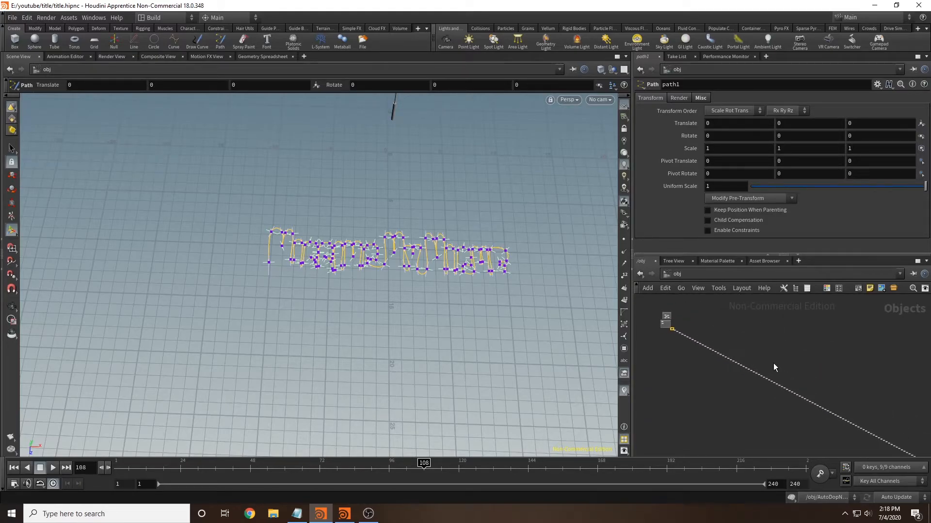
# Step: Activate the Select tool and select the path1 node together with all of its pathcv nodes
pyautogui.click(11, 149)
pyautogui.scroll(-2, 805, 362)
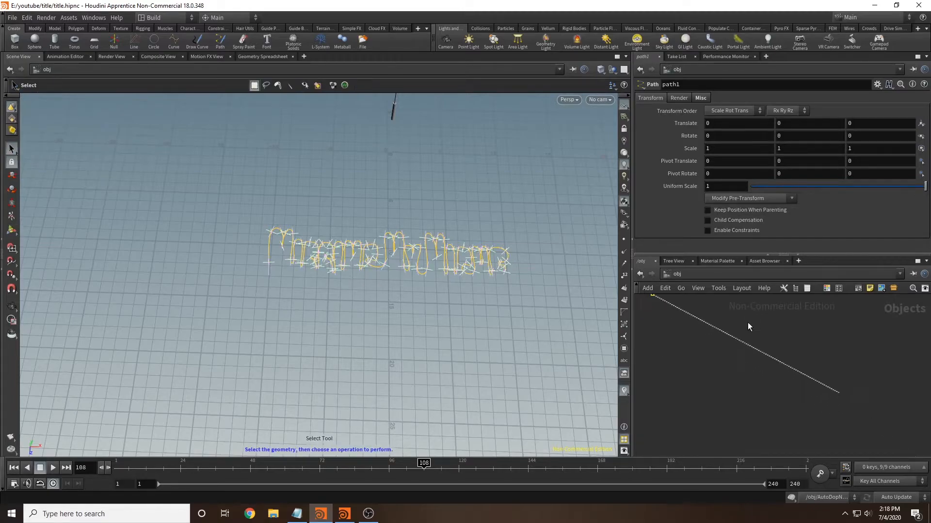
pyautogui.moveTo(757, 370); pyautogui.dragTo(787, 408, button='middle')
pyautogui.click(745, 384)
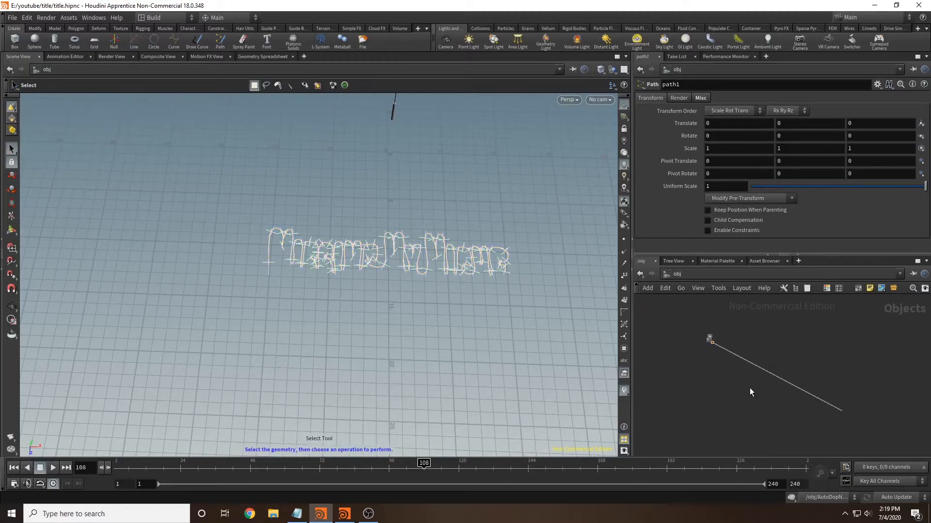
pyautogui.moveTo(855, 423); pyautogui.dragTo(712, 342)
pyautogui.scroll(5, 732, 362)
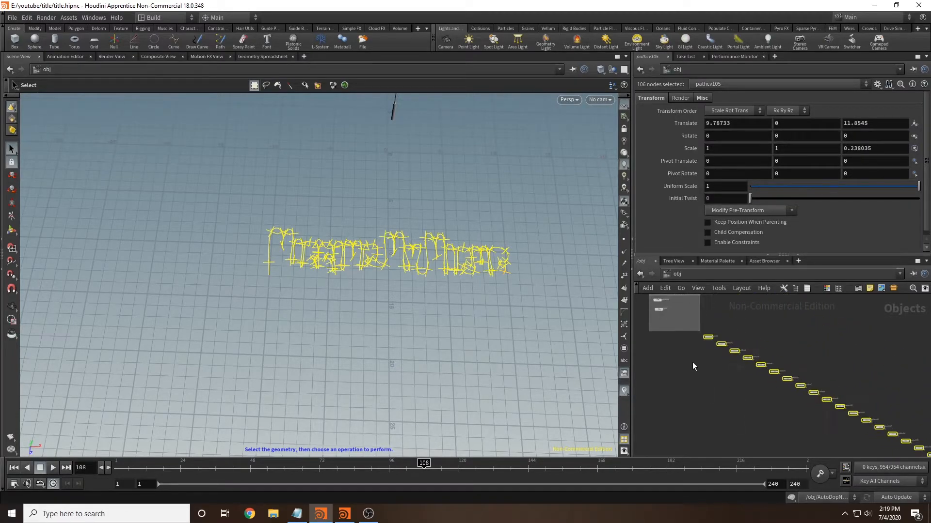
# Step: Enclose the selected path nodes in a network box named top_path
pyautogui.click(647, 288)
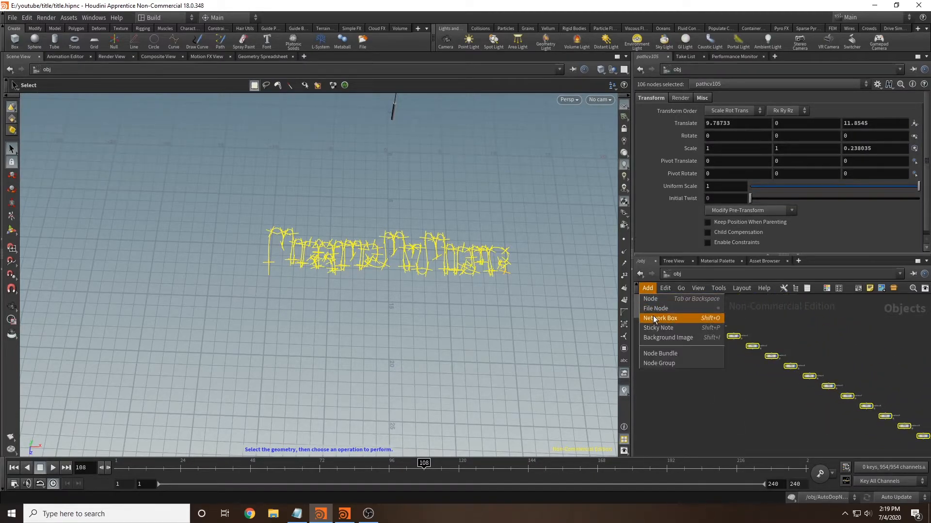
pyautogui.click(653, 316)
pyautogui.doubleClick(709, 325)
pyautogui.write('top_path')
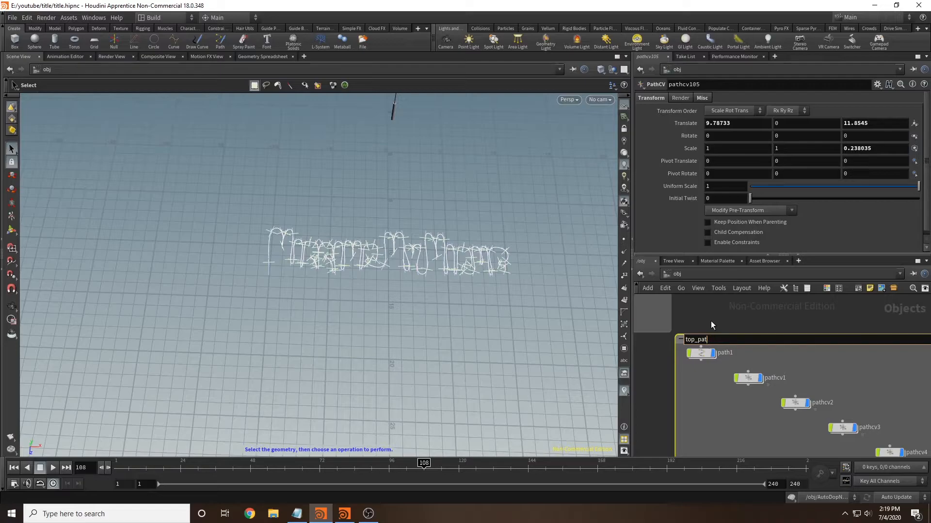
pyautogui.press('Return')
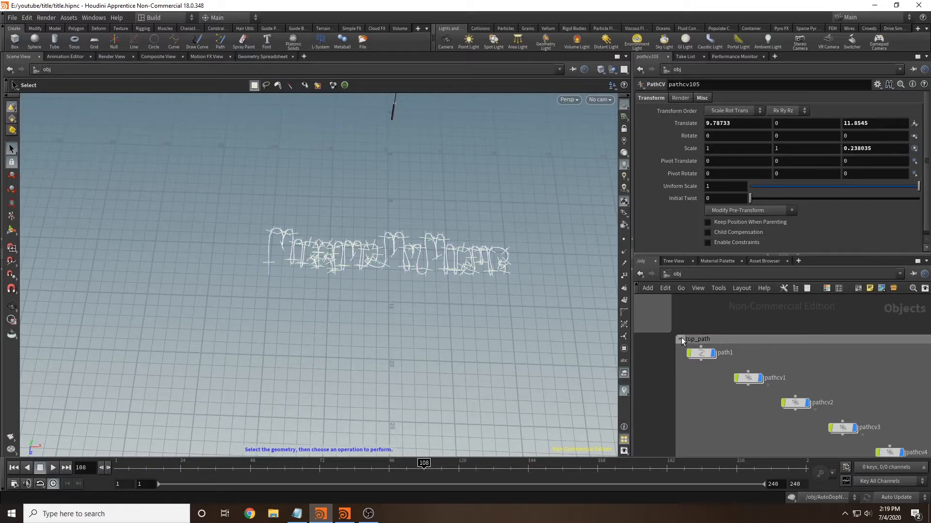
# Step: Collapse the top_path box and move it into the grinding box beside the grinding node
pyautogui.click(681, 338)
pyautogui.scroll(-2, 709, 315)
pyautogui.moveTo(709, 315); pyautogui.dragTo(800, 399, button='middle')
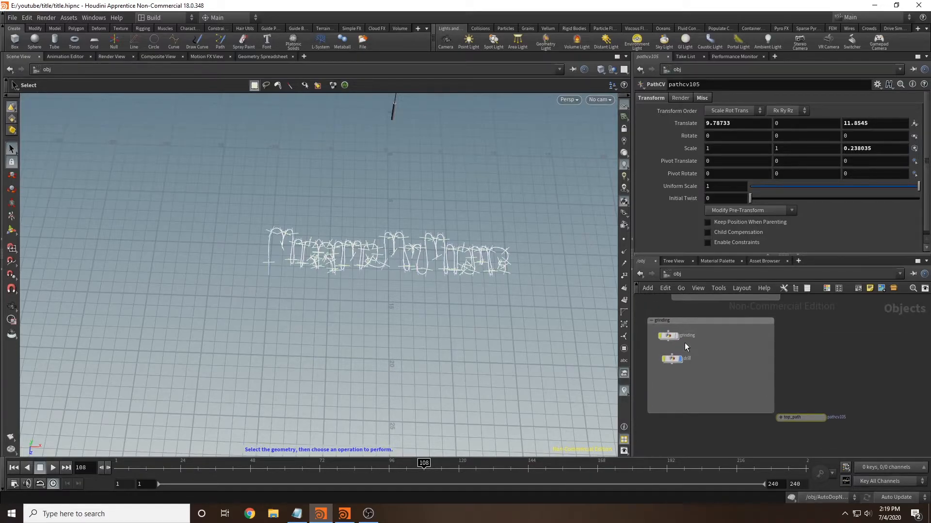
pyautogui.moveTo(808, 421); pyautogui.dragTo(732, 339)
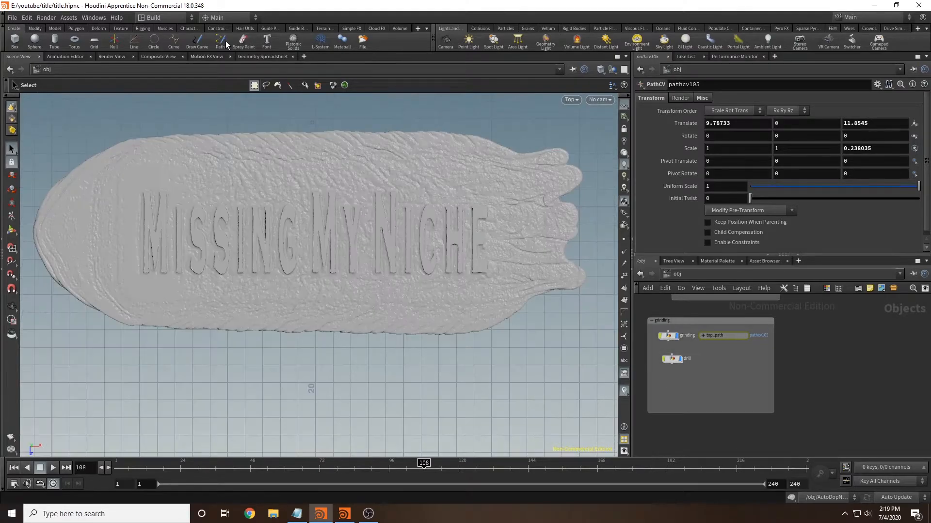
# Step: Draw a Path curve in the top view that winds around the lower half of the MISSING MY NICHE lettering, from the first M to the last E
pyautogui.click(226, 43)
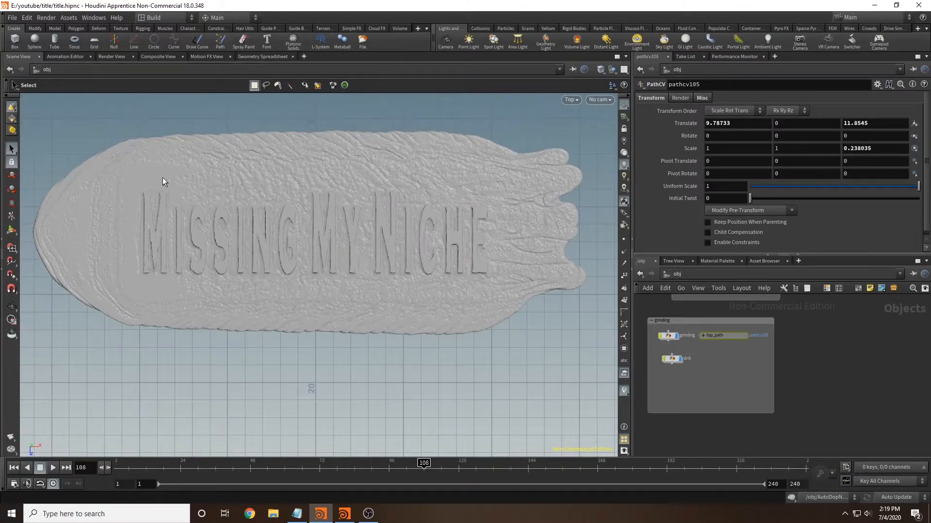
pyautogui.click(141, 236)
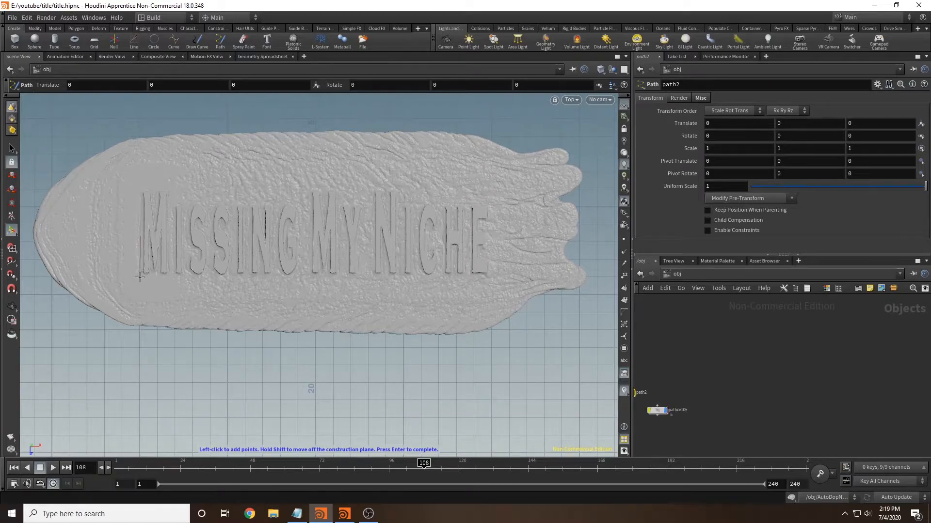
pyautogui.click(169, 241)
pyautogui.click(173, 249)
pyautogui.click(182, 277)
pyautogui.click(185, 249)
pyautogui.click(196, 252)
pyautogui.click(192, 253)
pyautogui.click(187, 272)
pyautogui.click(207, 276)
pyautogui.click(209, 250)
pyautogui.click(215, 247)
pyautogui.click(218, 255)
pyautogui.click(229, 279)
pyautogui.click(234, 251)
pyautogui.click(235, 278)
pyautogui.click(245, 279)
pyautogui.click(246, 238)
pyautogui.click(252, 248)
pyautogui.click(255, 277)
pyautogui.click(259, 252)
pyautogui.click(274, 279)
pyautogui.click(270, 251)
pyautogui.click(275, 243)
pyautogui.click(281, 272)
pyautogui.click(298, 276)
pyautogui.click(300, 248)
pyautogui.click(286, 235)
pyautogui.click(289, 253)
pyautogui.click(285, 236)
pyautogui.click(310, 238)
pyautogui.click(311, 277)
pyautogui.click(320, 259)
pyautogui.click(325, 270)
pyautogui.click(328, 256)
pyautogui.click(329, 281)
pyautogui.click(338, 278)
pyautogui.click(346, 242)
pyautogui.click(343, 278)
pyautogui.click(355, 280)
pyautogui.click(363, 243)
pyautogui.click(372, 242)
pyautogui.click(380, 277)
pyautogui.click(382, 246)
pyautogui.click(396, 280)
pyautogui.click(399, 242)
pyautogui.click(405, 278)
pyautogui.click(410, 280)
pyautogui.click(415, 244)
pyautogui.click(423, 278)
pyautogui.click(430, 280)
pyautogui.click(439, 269)
pyautogui.click(435, 248)
pyautogui.press('Return')
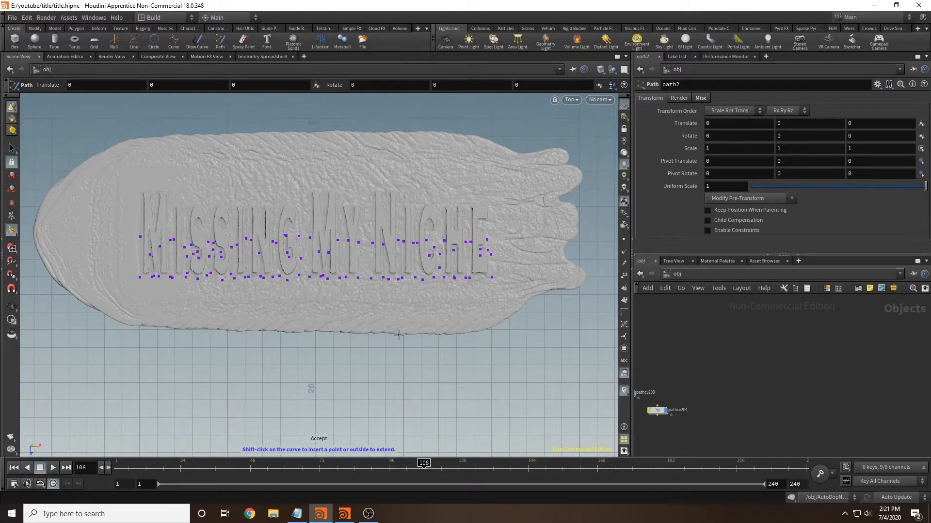
# Step: Activate the Select tool and select the path2 node together with all of its pathcv nodes
pyautogui.click(16, 145)
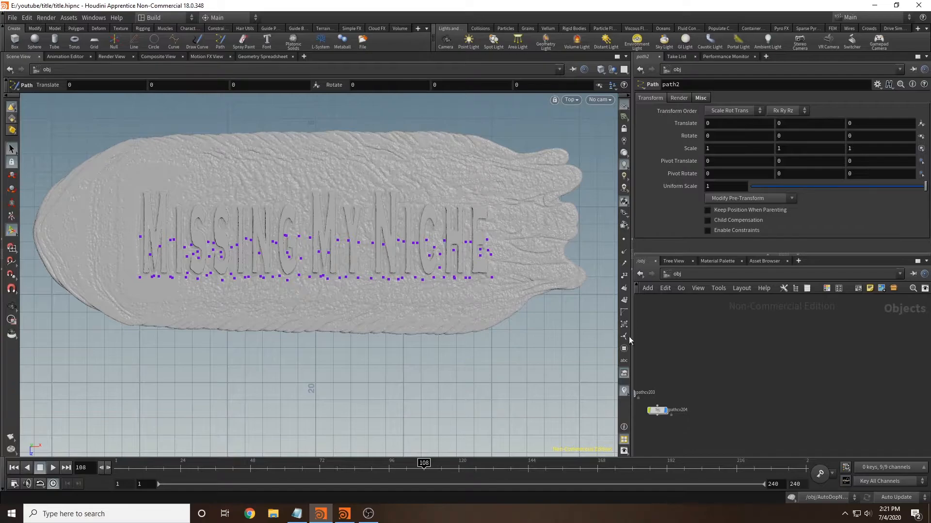
pyautogui.scroll(-4, 716, 363)
pyautogui.moveTo(778, 360); pyautogui.dragTo(831, 374, button='middle')
pyautogui.scroll(-5, 830, 366)
pyautogui.moveTo(795, 337); pyautogui.dragTo(833, 406, button='middle')
pyautogui.scroll(-2, 844, 405)
pyautogui.moveTo(867, 439); pyautogui.dragTo(702, 348)
pyautogui.scroll(5, 720, 340)
pyautogui.moveTo(720, 340); pyautogui.dragTo(822, 351, button='middle')
pyautogui.scroll(4, 759, 373)
pyautogui.moveTo(725, 417); pyautogui.dragTo(731, 349, button='middle')
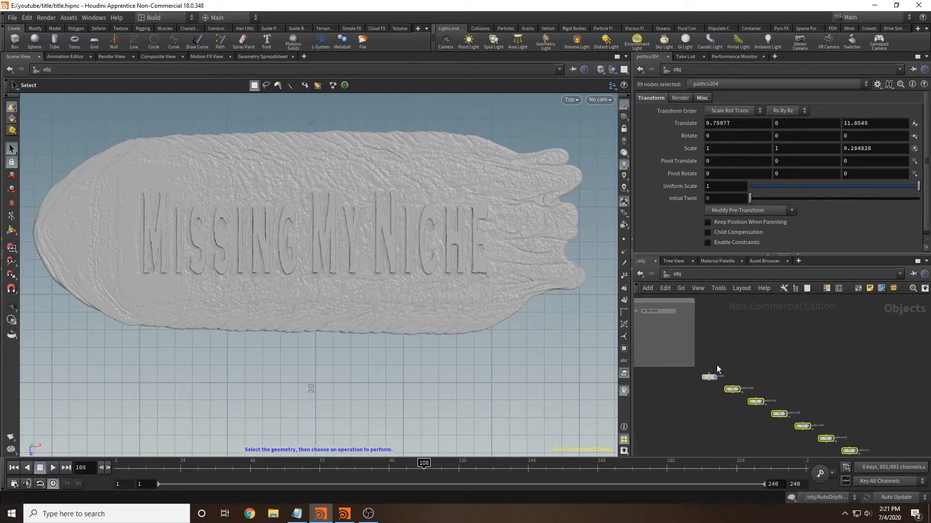
pyautogui.keyDown('shift'); pyautogui.click(709, 377); pyautogui.keyUp('shift')
# Step: Enclose the selected path2 nodes in a network box named bottom_path
pyautogui.click(648, 289)
pyautogui.click(666, 320)
pyautogui.click(719, 370)
pyautogui.scroll(2, 720, 362)
pyautogui.doubleClick(711, 374)
pyautogui.write('bottom_path')
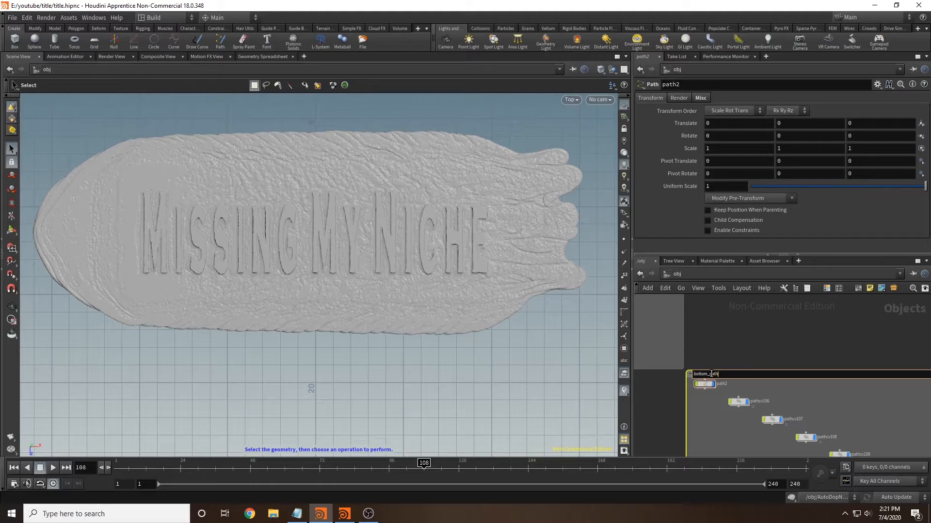
pyautogui.click(708, 359)
# Step: Collapse the bottom_path box into the grinding box beneath top_path and save the scene
pyautogui.click(689, 374)
pyautogui.moveTo(711, 376); pyautogui.dragTo(666, 333)
pyautogui.scroll(-2, 728, 355)
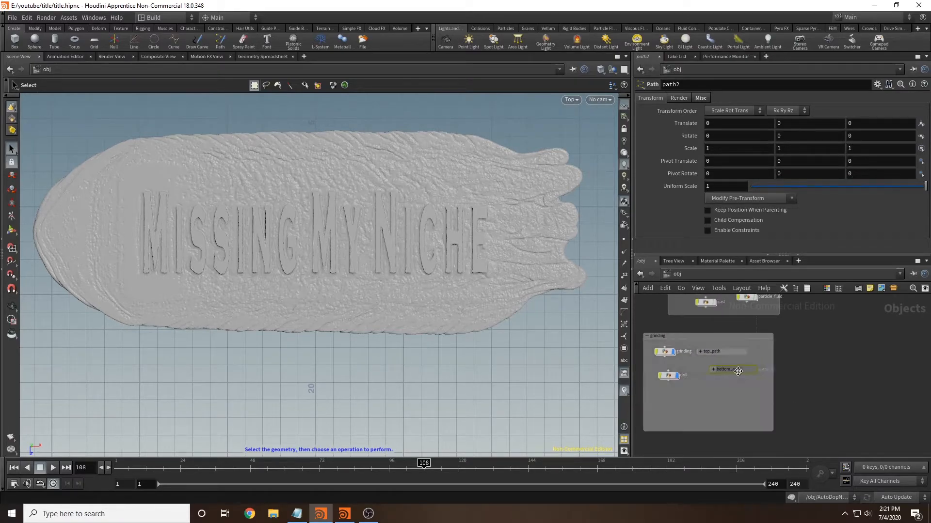
pyautogui.click(12, 18)
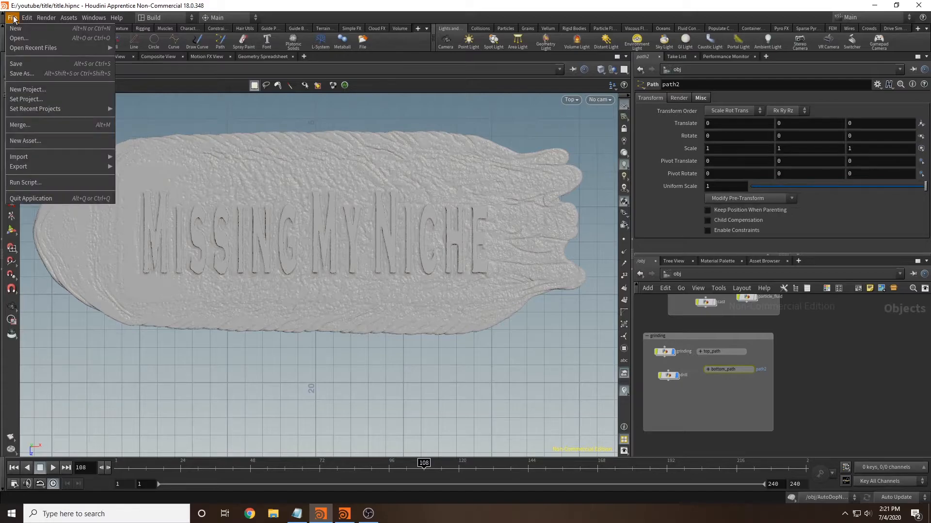
pyautogui.click(19, 64)
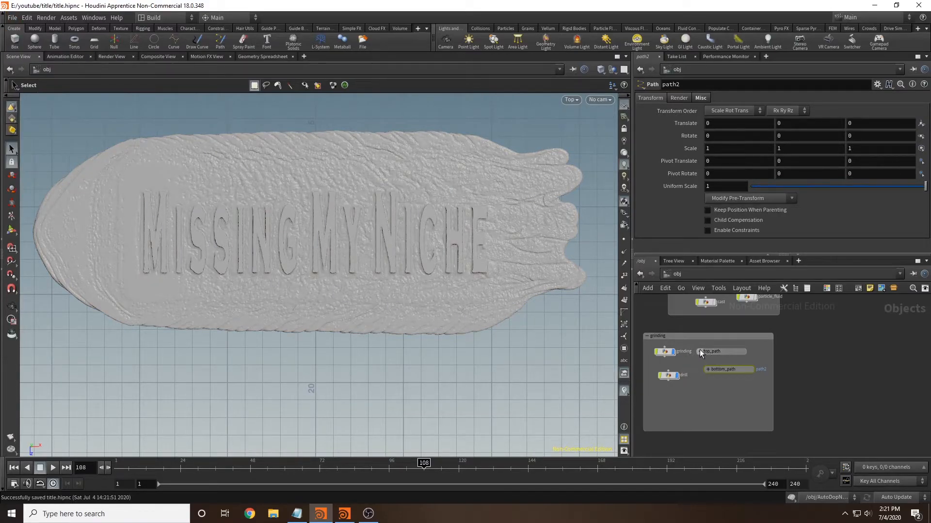
# Step: Move the bottom_path box below the drill node, and expand the top_path box to select path1
pyautogui.moveTo(712, 370); pyautogui.dragTo(682, 411)
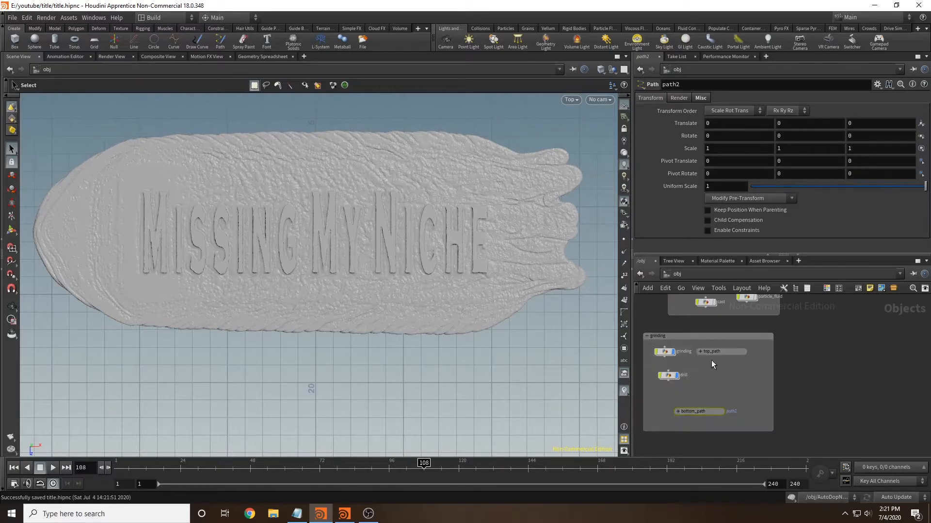
pyautogui.click(700, 353)
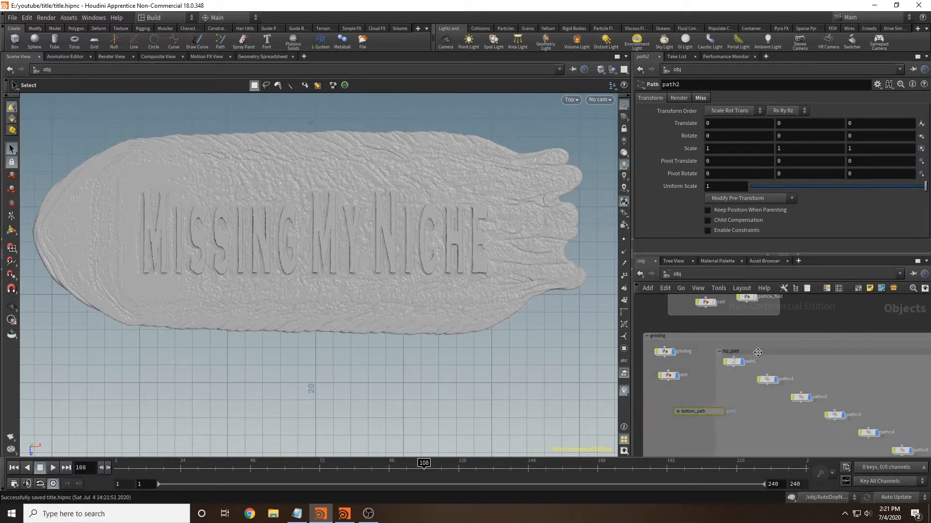
pyautogui.moveTo(839, 332); pyautogui.dragTo(812, 310, button='middle')
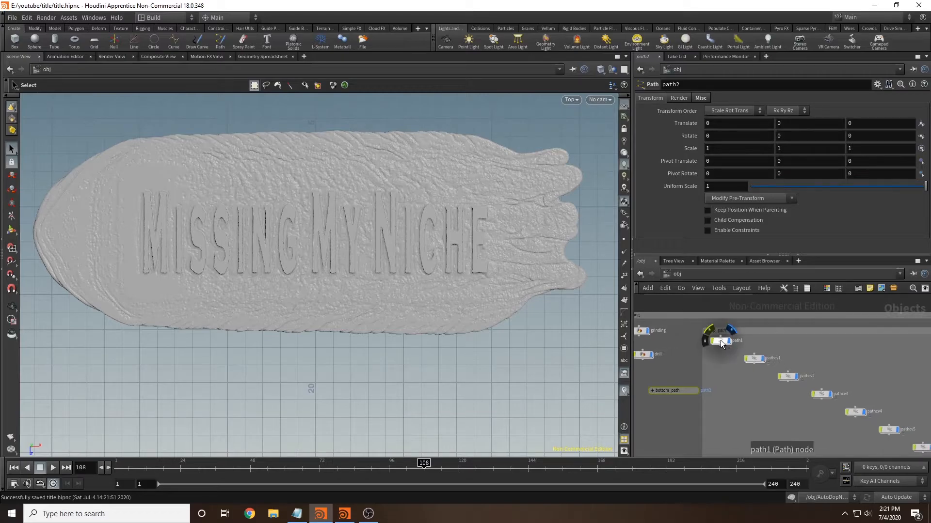
pyautogui.click(721, 342)
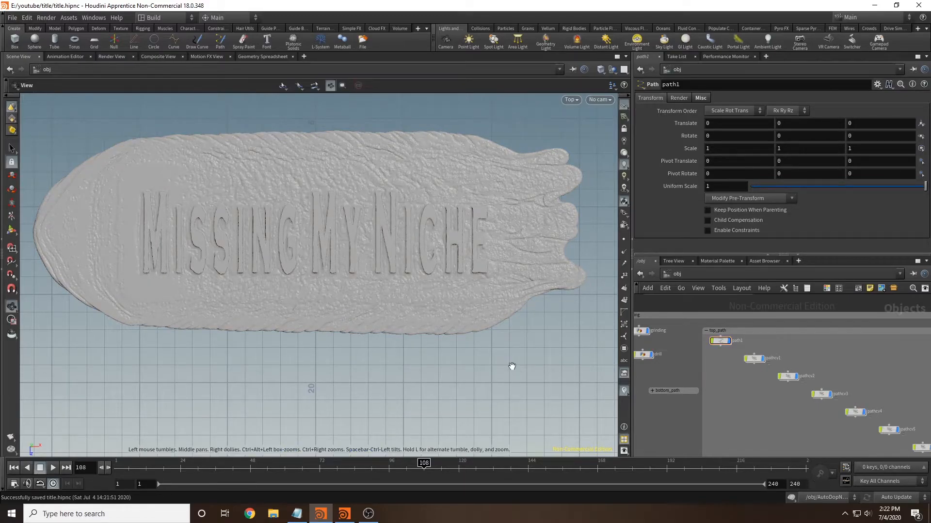
# Step: Switch the viewport to the perspective view and hide the grinding object so the path curves are exposed
pyautogui.hotkey('space', 'b')
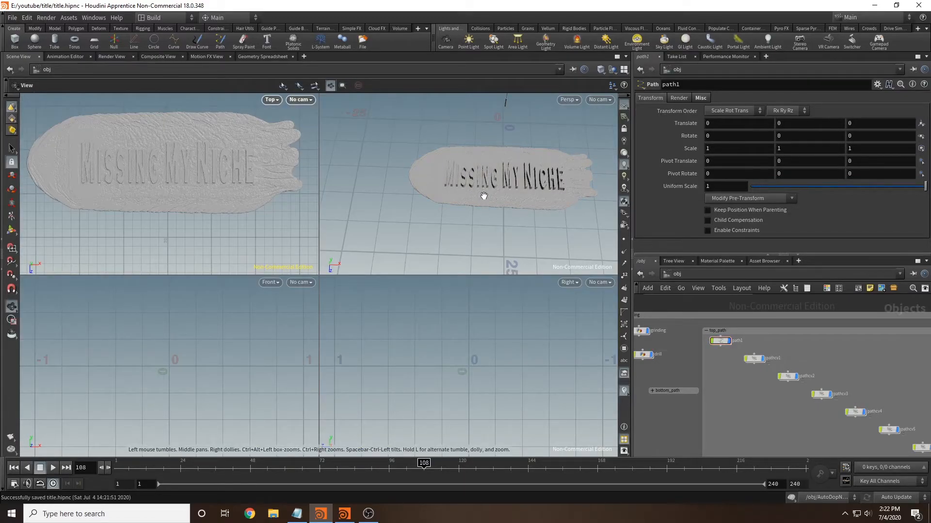
pyautogui.hotkey('space', 'b')
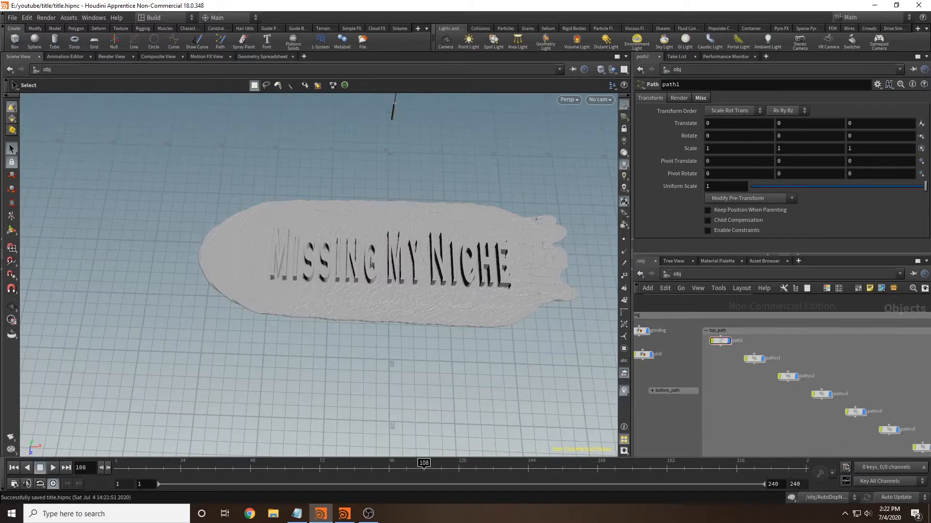
pyautogui.click(648, 329)
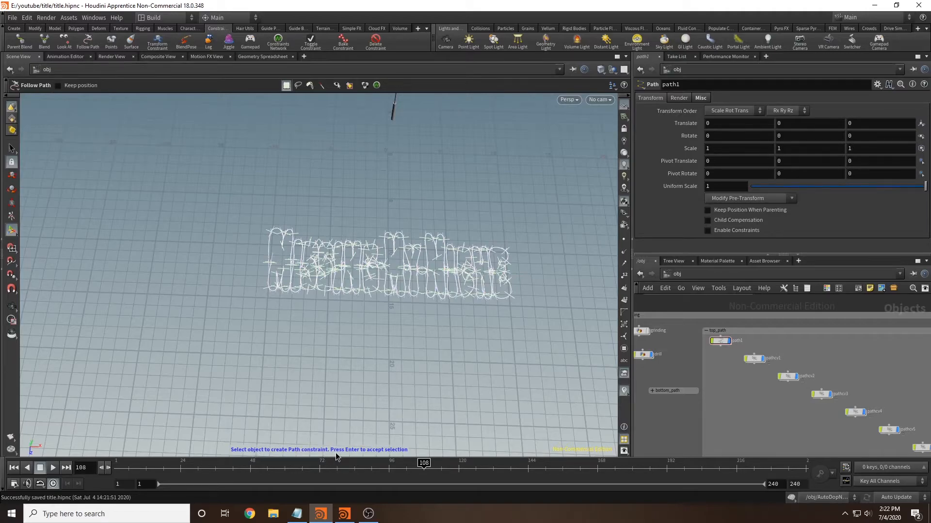
# Step: Apply a Follow Path constraint to the drill using path1 as the path, without any look-at or look-up object
pyautogui.keyDown('alt'); pyautogui.moveTo(433, 195); pyautogui.dragTo(434, 154); pyautogui.keyUp('alt')
pyautogui.click(388, 128)
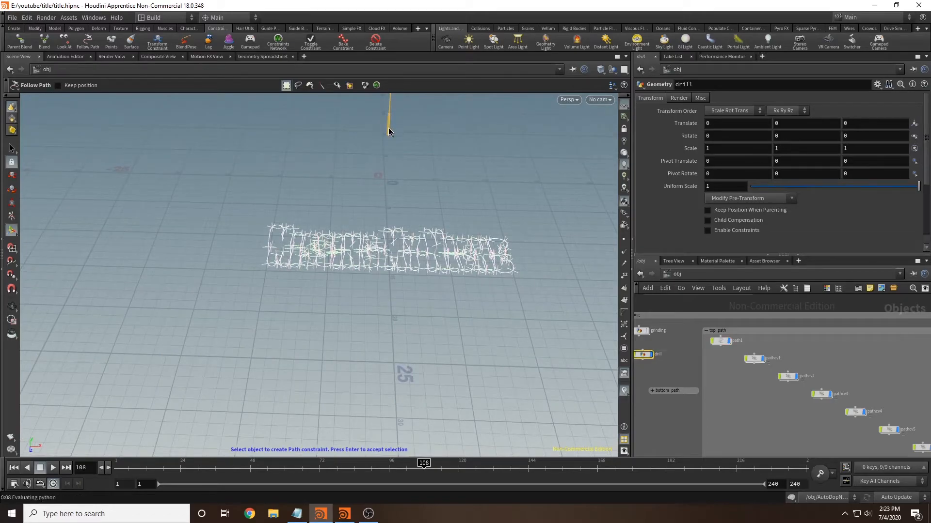
pyautogui.press('Return')
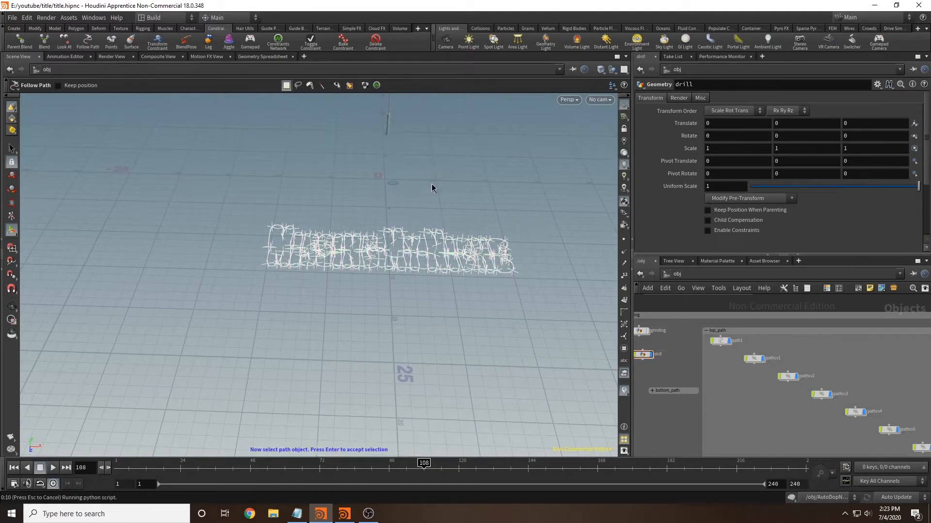
pyautogui.click(722, 343)
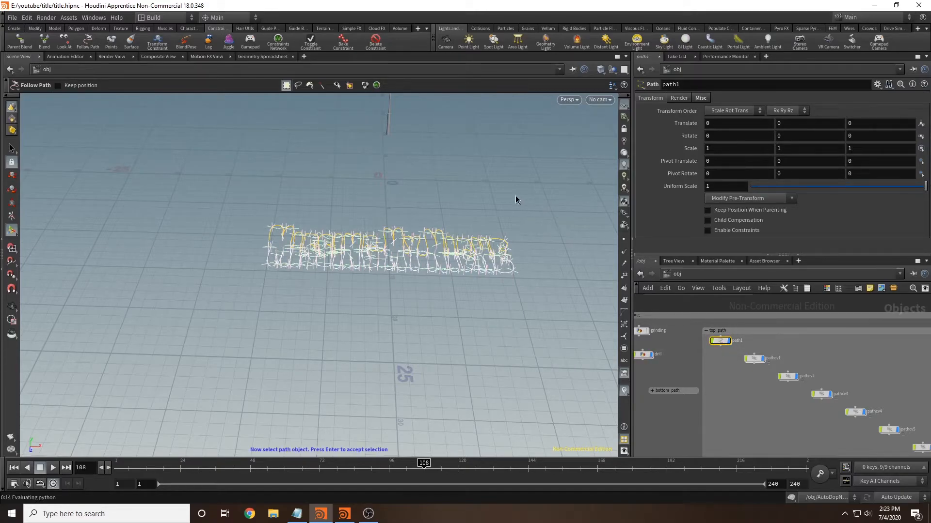
pyautogui.press('Return')
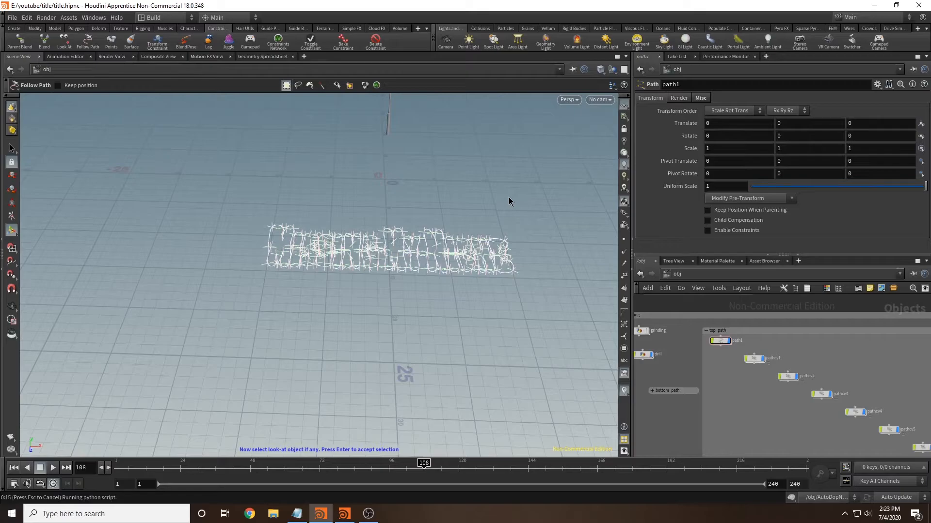
pyautogui.press('Return')
pyautogui.press('Return')
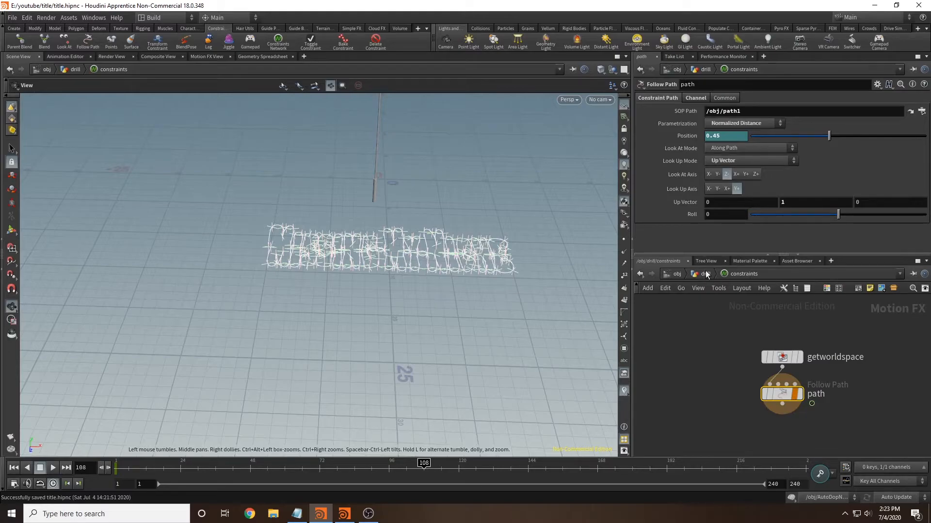
# Step: Tidy the drill's geometry network by repositioning OUT_DRILL and placing the constraints node beside the modelling chain
pyautogui.click(706, 275)
pyautogui.moveTo(739, 398); pyautogui.dragTo(696, 394)
pyautogui.moveTo(789, 414); pyautogui.dragTo(807, 367)
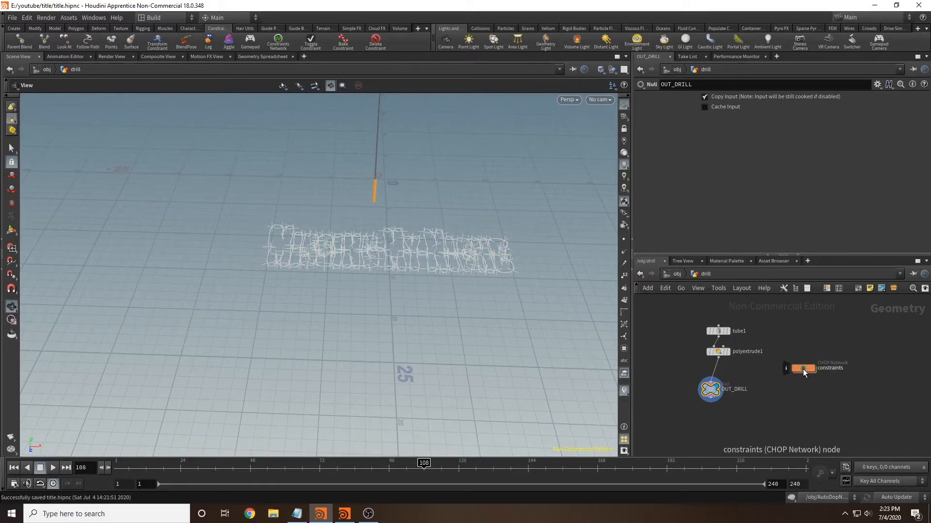
# Step: Open the drill's constraints network and go to frame 1 on the timeline
pyautogui.doubleClick(803, 369)
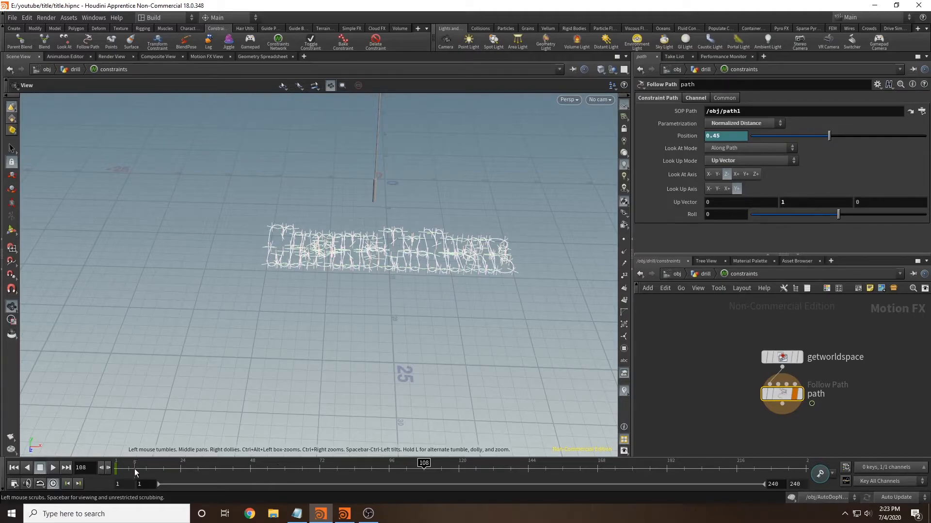
pyautogui.click(117, 468)
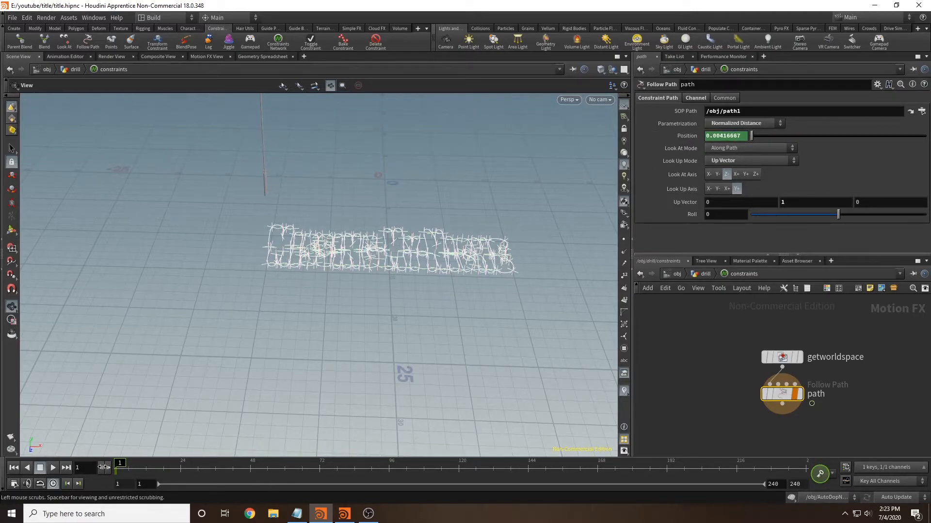
# Step: Scrub the timeline from frame 1 to 240 to review the drill's motion along the path
pyautogui.moveTo(122, 464); pyautogui.dragTo(804, 464)
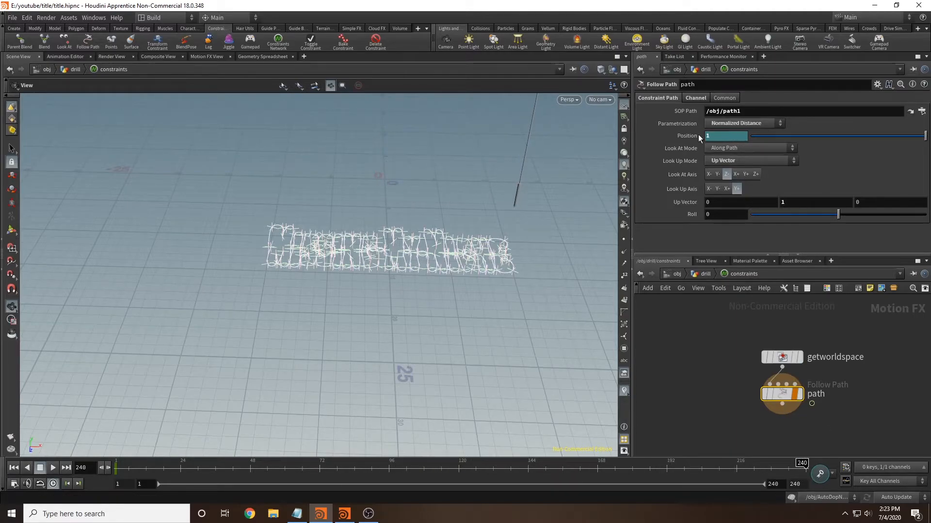
pyautogui.click(117, 470)
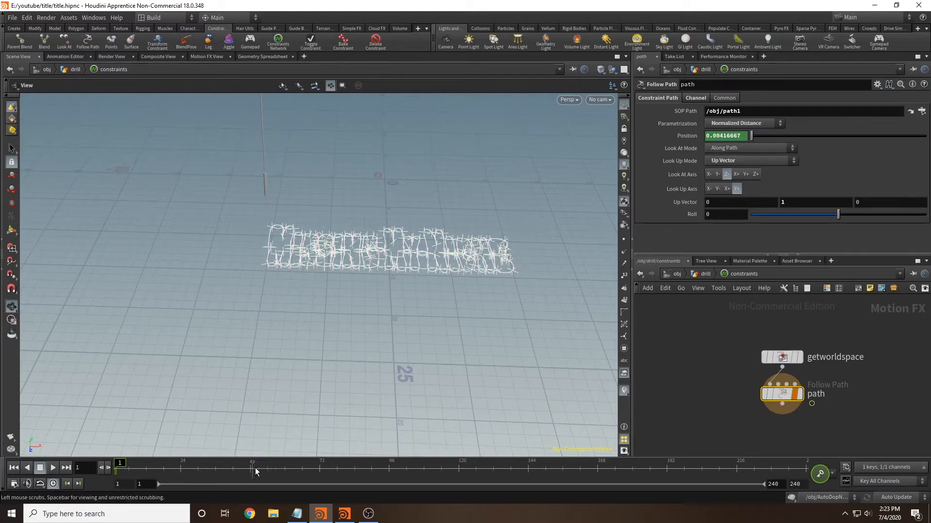
pyautogui.moveTo(377, 297); pyautogui.dragTo(383, 300)
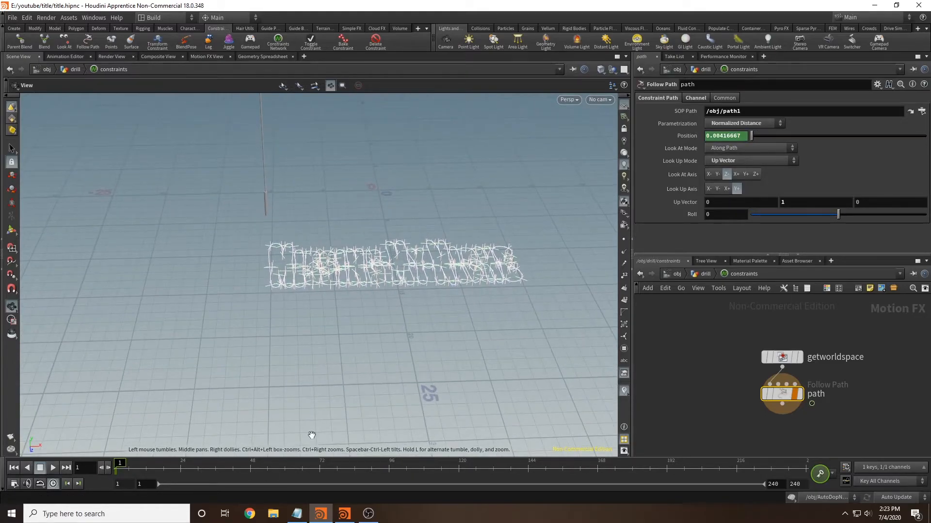
pyautogui.click(320, 469)
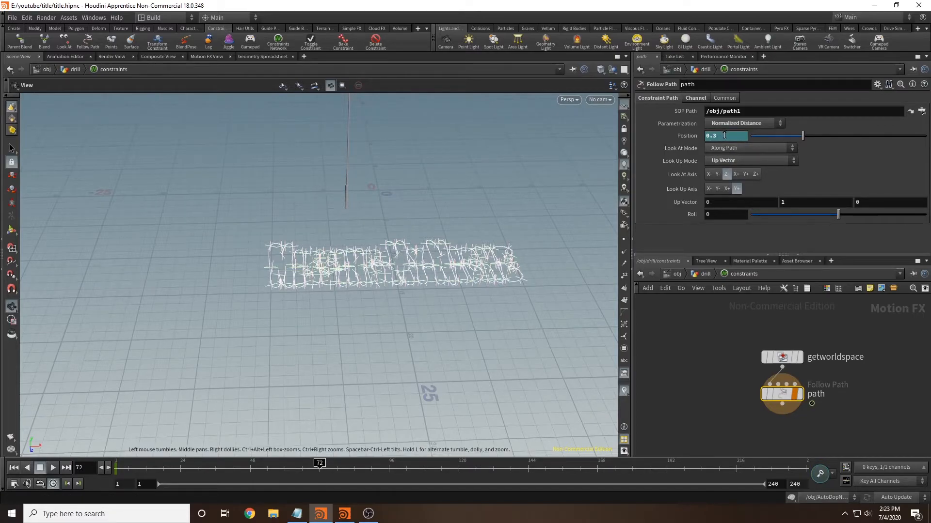
pyautogui.moveTo(725, 136); pyautogui.dragTo(587, 154)
pyautogui.write('0')
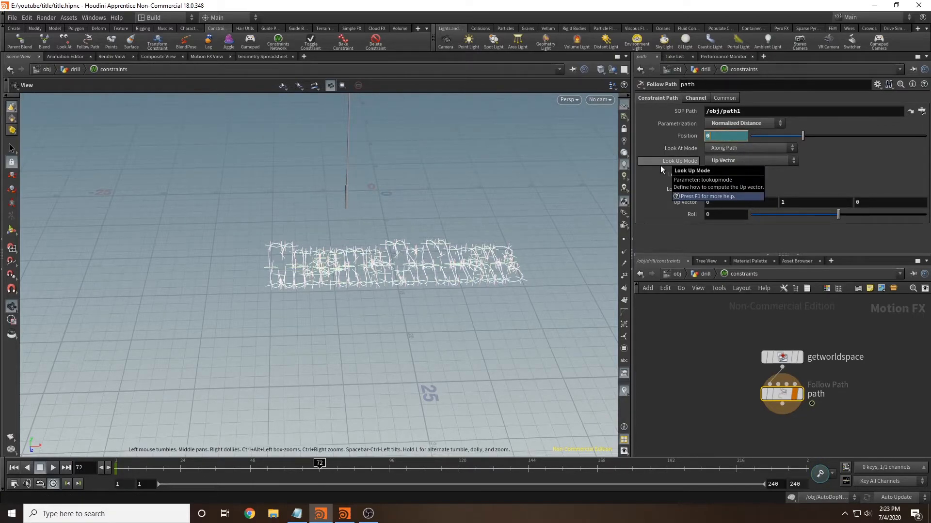
pyautogui.keyDown('alt'); pyautogui.click(724, 136); pyautogui.keyUp('alt')
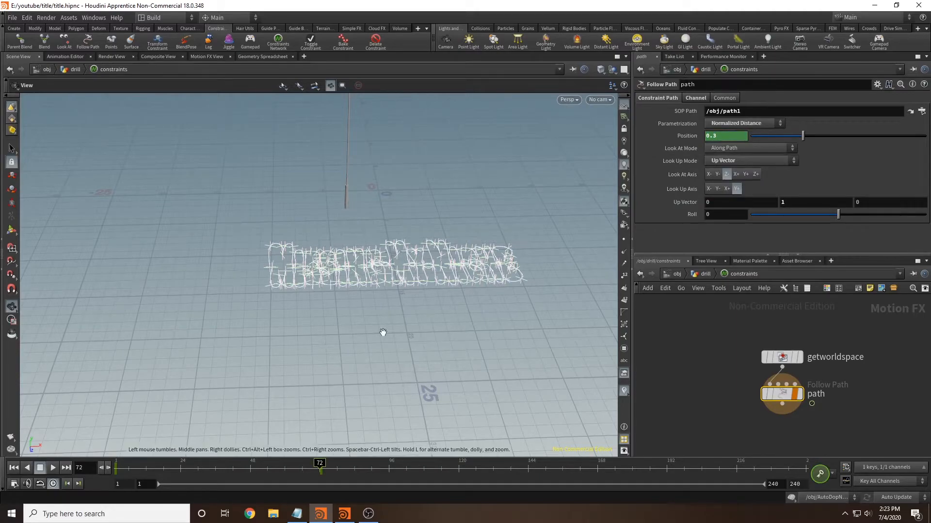
pyautogui.moveTo(133, 468); pyautogui.dragTo(115, 470)
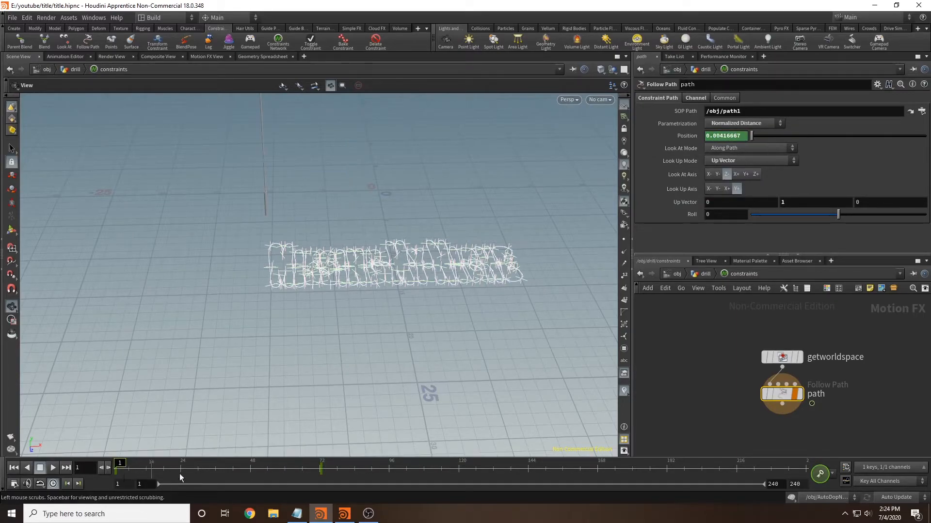
# Step: Delete the Follow Path node's Position animation and set Position to 0
pyautogui.keyDown('ctrl'); pyautogui.keyDown('shift'); pyautogui.click(727, 137); pyautogui.keyUp('shift'); pyautogui.keyUp('ctrl')
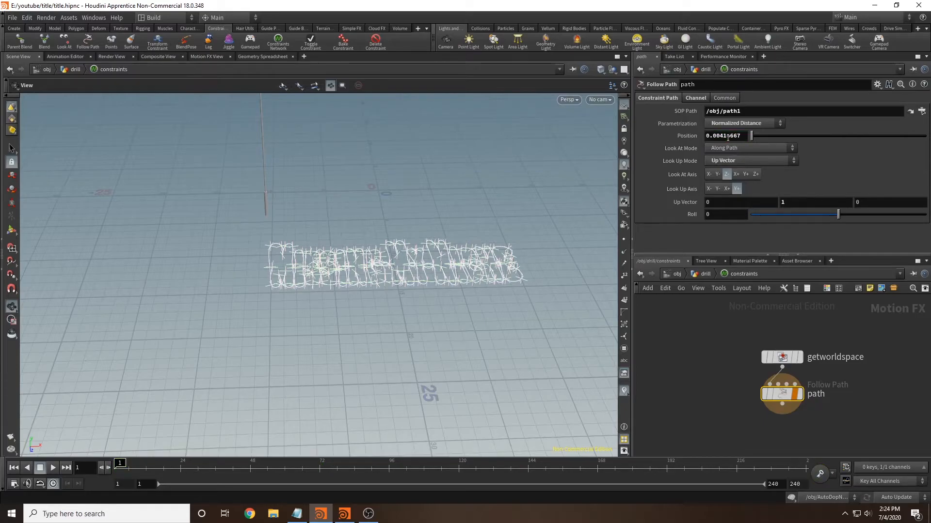
pyautogui.click(736, 136)
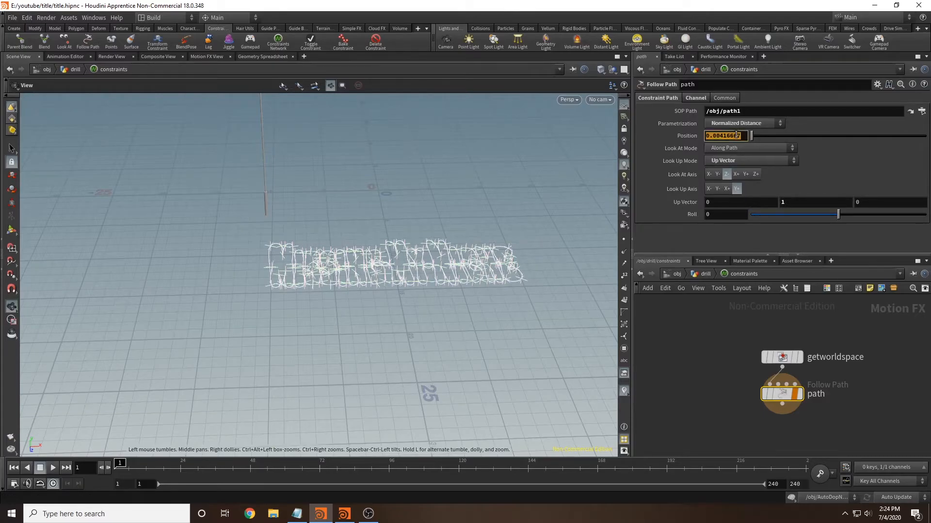
pyautogui.write('0')
pyautogui.press('Return')
# Step: Keyframe Position at 0 on frame 72 and key it at the path's end on frame 108
pyautogui.click(319, 471)
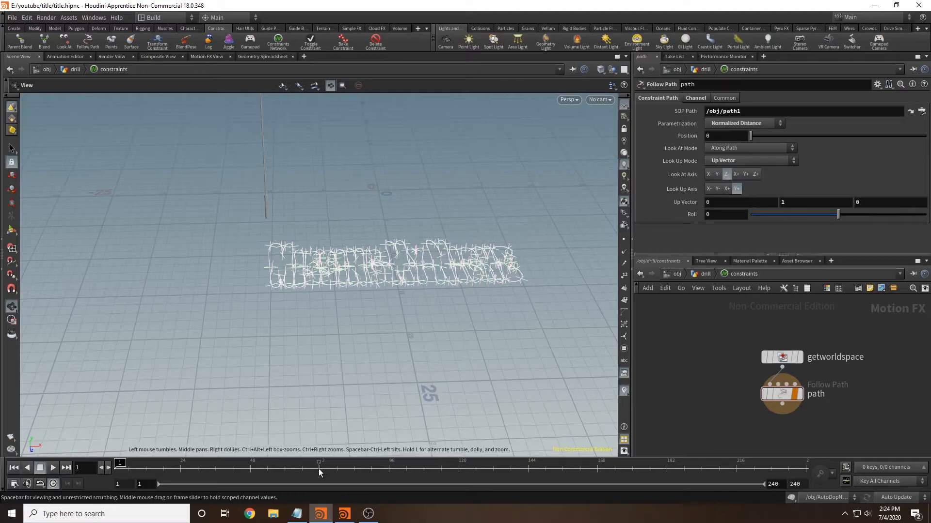
pyautogui.keyDown('alt'); pyautogui.click(728, 137); pyautogui.keyUp('alt')
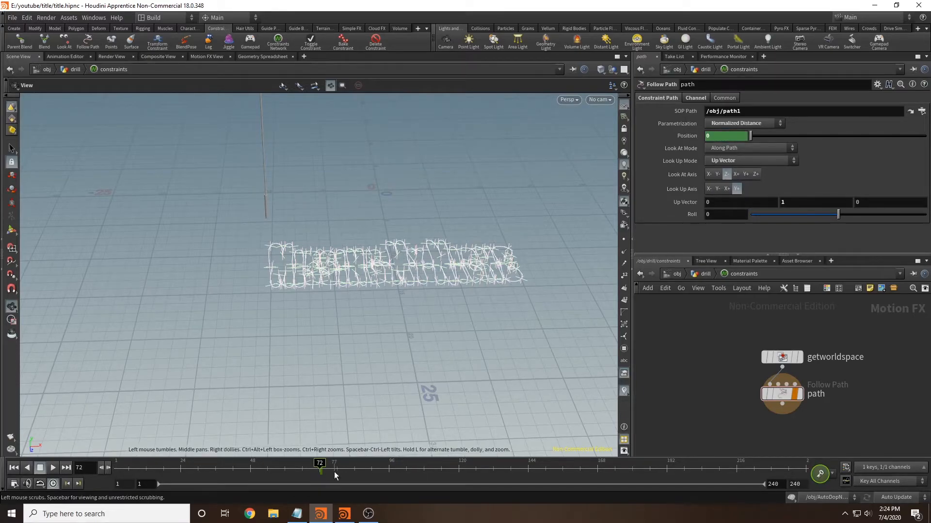
pyautogui.moveTo(341, 474); pyautogui.dragTo(424, 477)
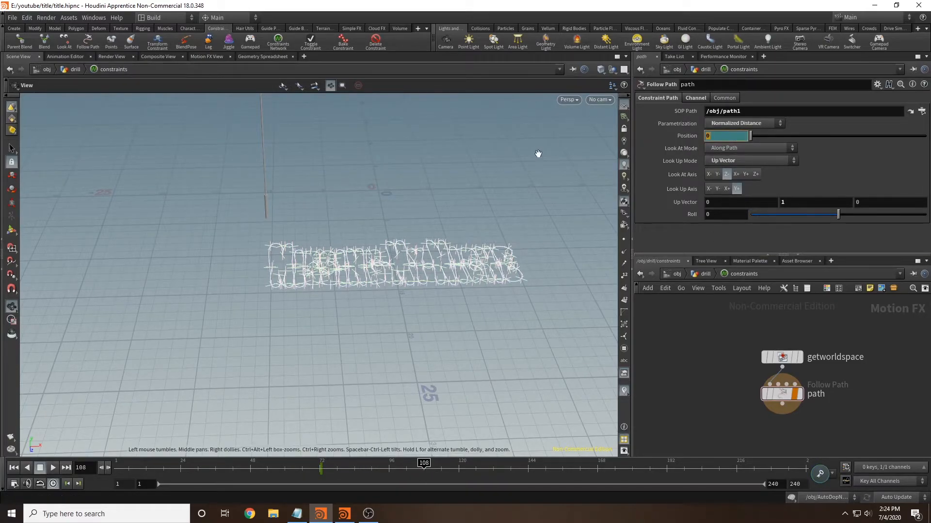
pyautogui.press('Return')
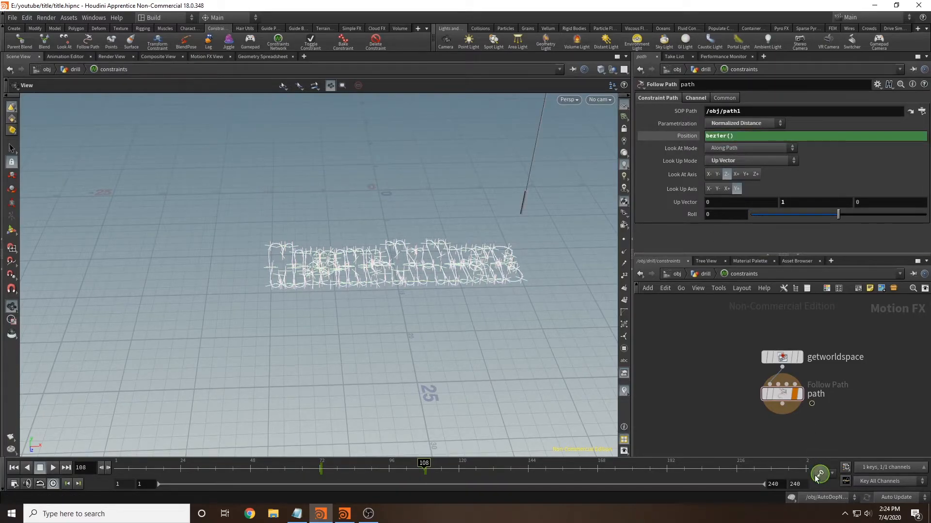
# Step: Scrub the timeline around frame 72 and inspect where the drill starts moving along the path
pyautogui.click(847, 481)
pyautogui.scroll(-1, 597, 342)
pyautogui.moveTo(596, 341); pyautogui.dragTo(598, 362, button='middle')
pyautogui.moveTo(568, 288); pyautogui.dragTo(565, 310)
pyautogui.moveTo(723, 445); pyautogui.dragTo(594, 305)
pyautogui.click(554, 267)
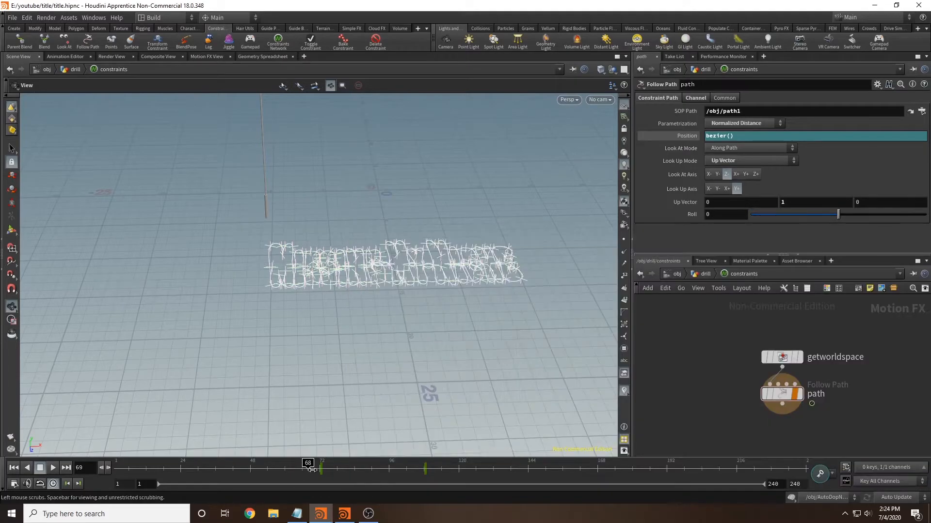
pyautogui.moveTo(308, 472)
pyautogui.mouseDown()
pyautogui.moveTo(437, 480)
pyautogui.moveTo(321, 477)
pyautogui.mouseUp()
pyautogui.moveTo(389, 322); pyautogui.dragTo(363, 314)
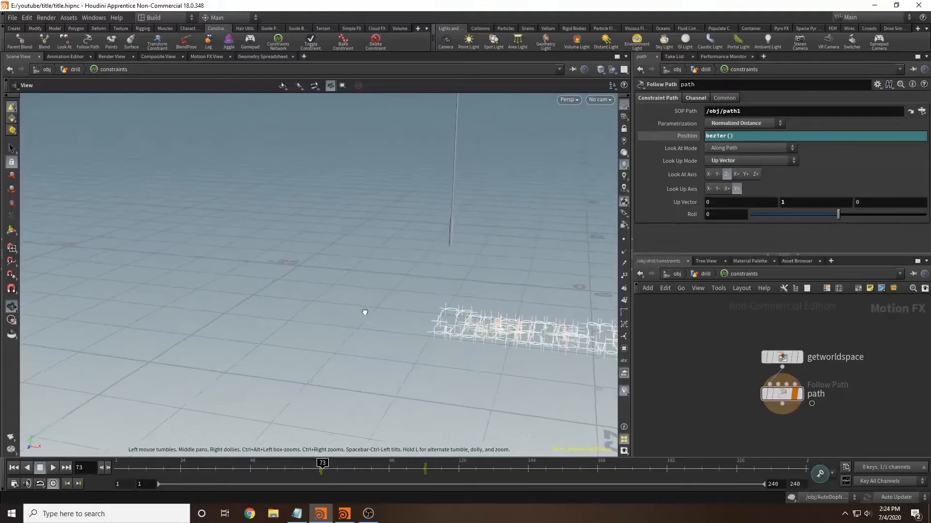
# Step: Go up to the drill network and insert a Transform node between polyextrude1 and OUT_DRILL
pyautogui.click(706, 274)
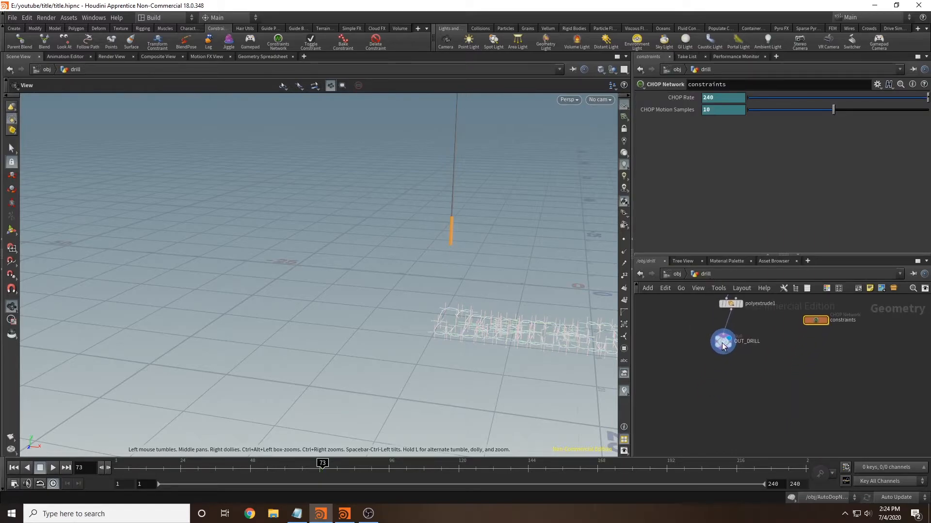
pyautogui.press('Tab')
pyautogui.write('transform')
pyautogui.press('Return')
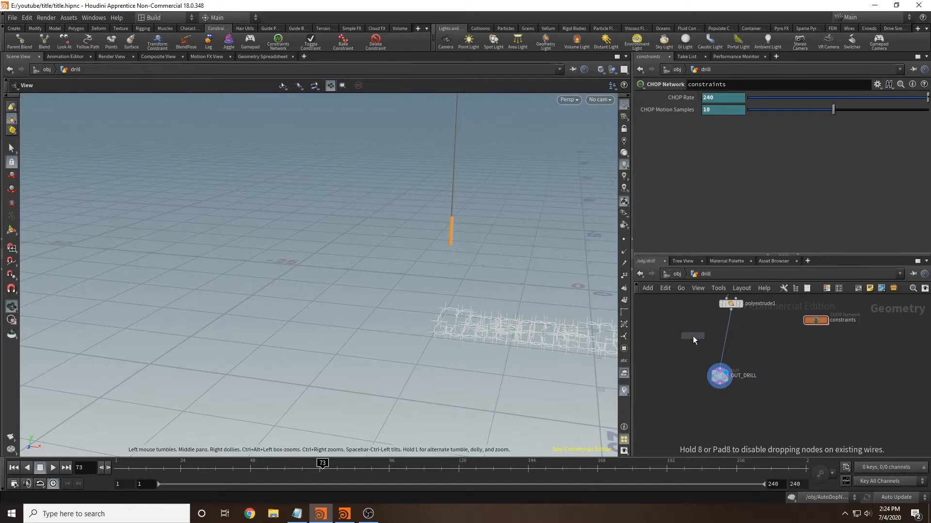
pyautogui.click(725, 342)
# Step: Keyframe the drill's Y translation at 20 on frame 66 in transform1
pyautogui.moveTo(551, 347); pyautogui.dragTo(435, 351, button='middle')
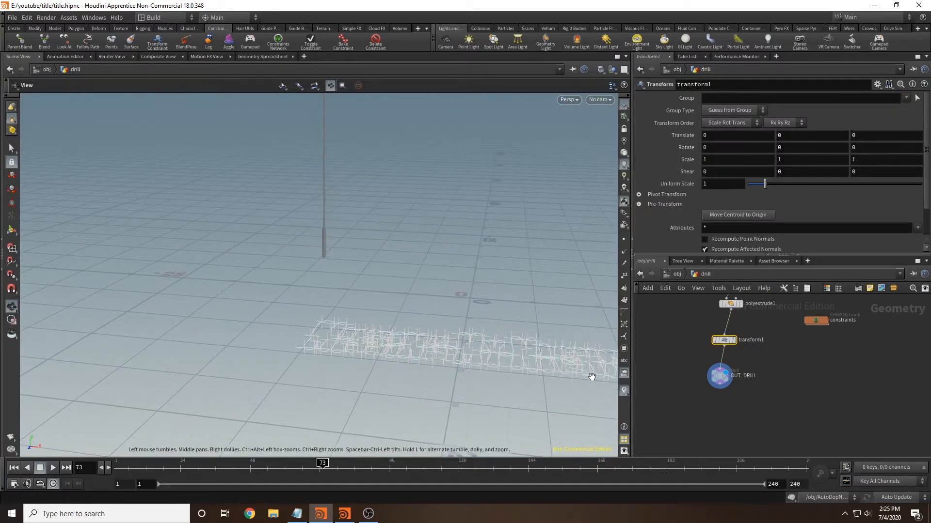
pyautogui.moveTo(504, 310); pyautogui.dragTo(415, 252)
pyautogui.moveTo(368, 251); pyautogui.dragTo(409, 253, button='middle')
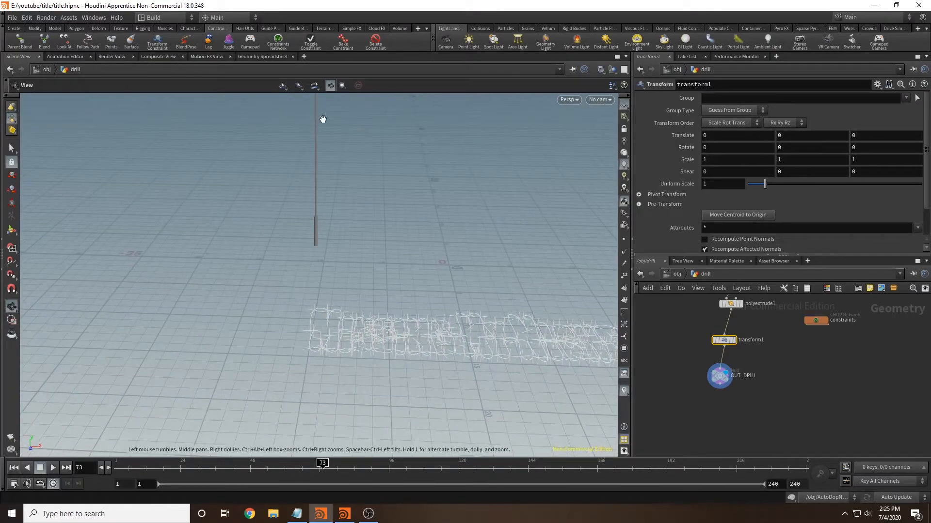
pyautogui.moveTo(345, 220); pyautogui.dragTo(363, 224)
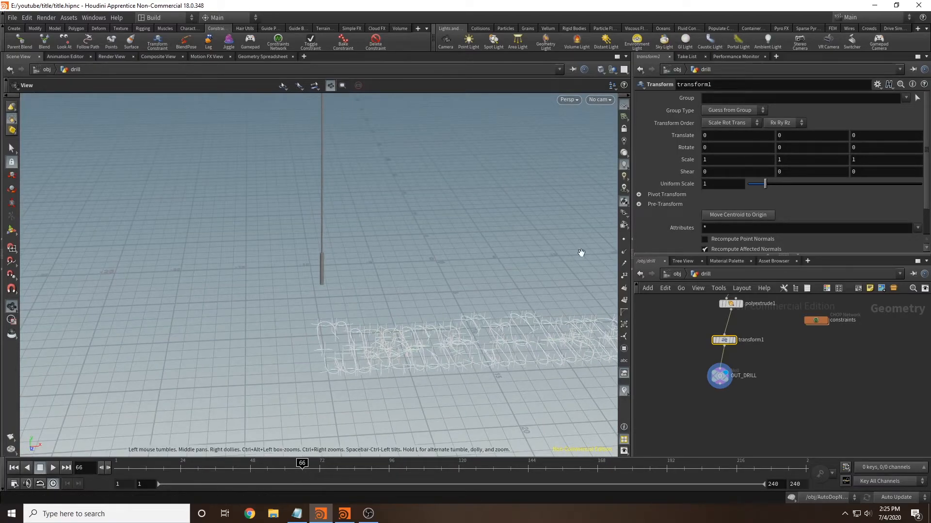
pyautogui.click(788, 137)
pyautogui.press('Return')
pyautogui.click(818, 364)
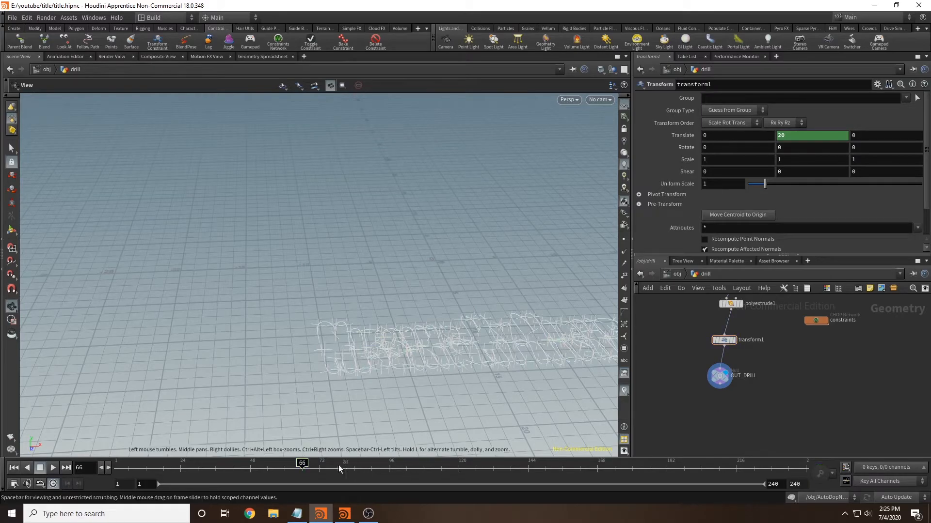
# Step: At frame 72, lower the drill's Y translation in transform1 to -5.2
pyautogui.click(319, 468)
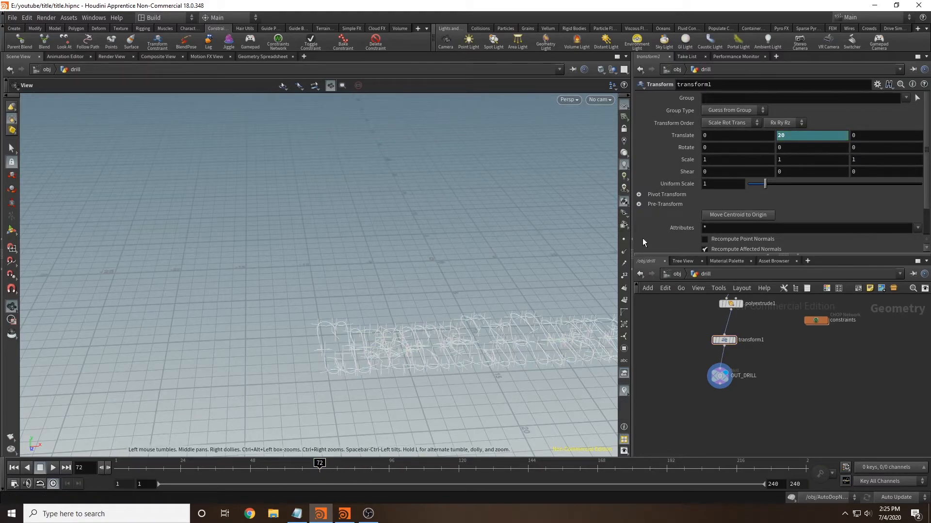
pyautogui.click(724, 339)
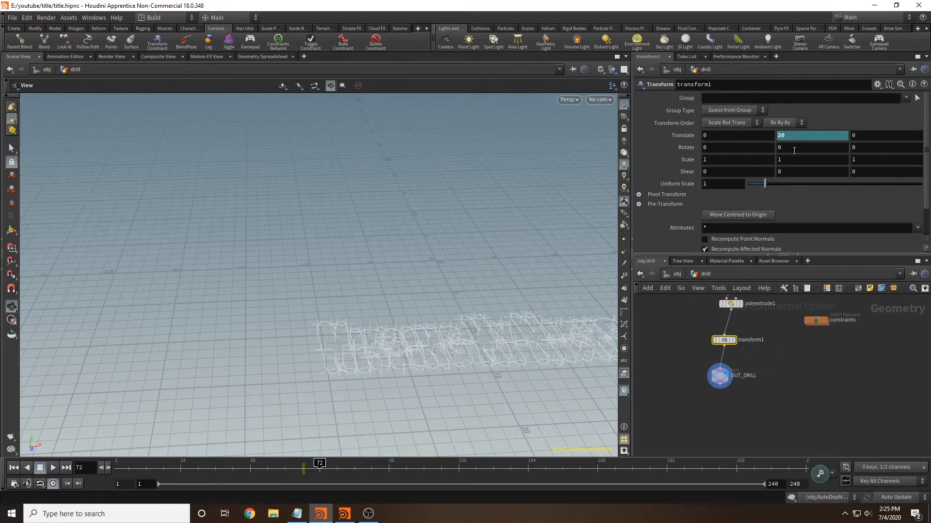
pyautogui.moveTo(809, 135); pyautogui.dragTo(741, 138)
pyautogui.click(799, 381)
pyautogui.moveTo(445, 263); pyautogui.dragTo(531, 239)
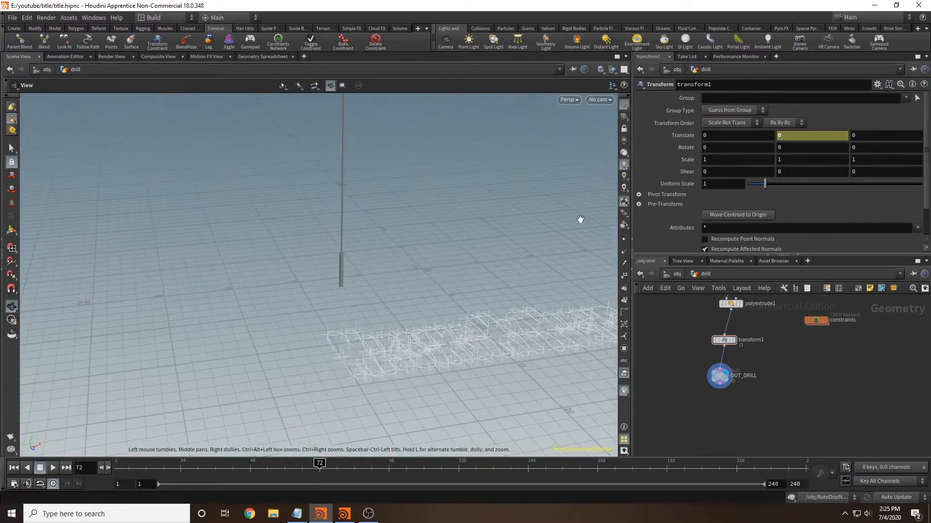
pyautogui.moveTo(811, 139); pyautogui.dragTo(588, 157, button='middle')
pyautogui.moveTo(530, 205); pyautogui.dragTo(424, 231)
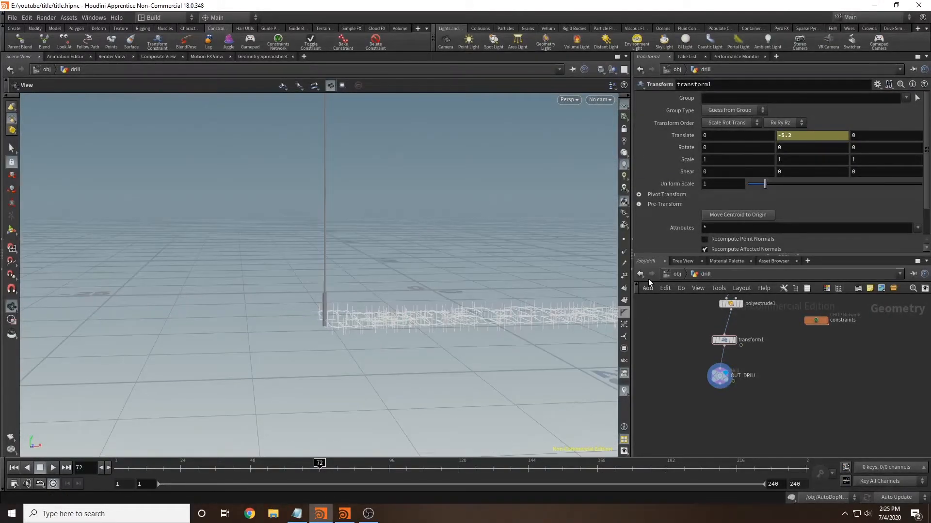
# Step: Compare the drill with the title geometry at object level, then raise its Y translation to -3.5 and keyframe it on frame 72
pyautogui.click(678, 275)
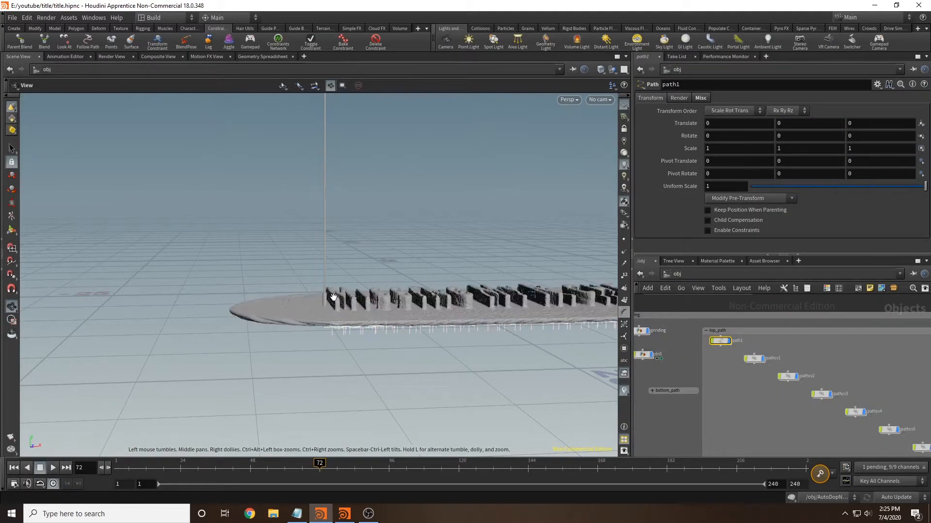
pyautogui.moveTo(374, 248); pyautogui.dragTo(368, 277)
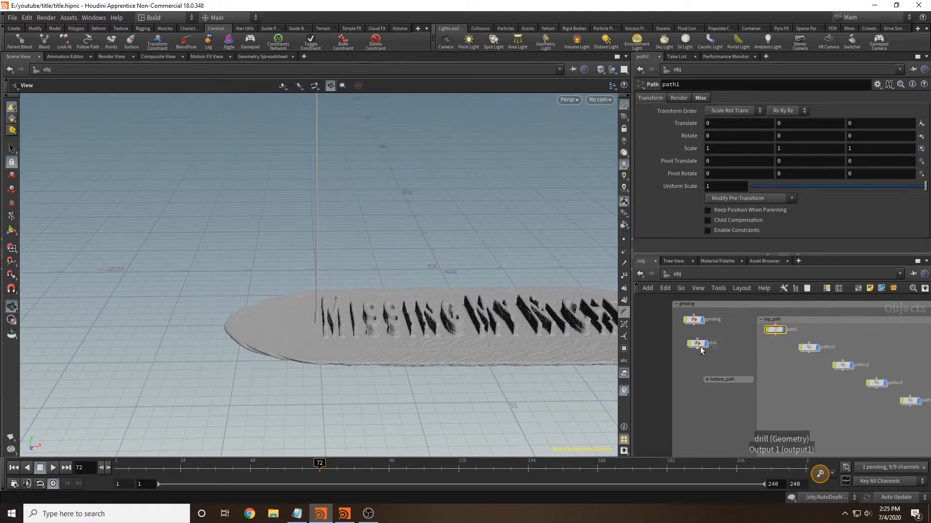
pyautogui.doubleClick(698, 342)
pyautogui.moveTo(804, 134); pyautogui.dragTo(882, 127, button='middle')
pyautogui.moveTo(415, 216); pyautogui.dragTo(409, 291)
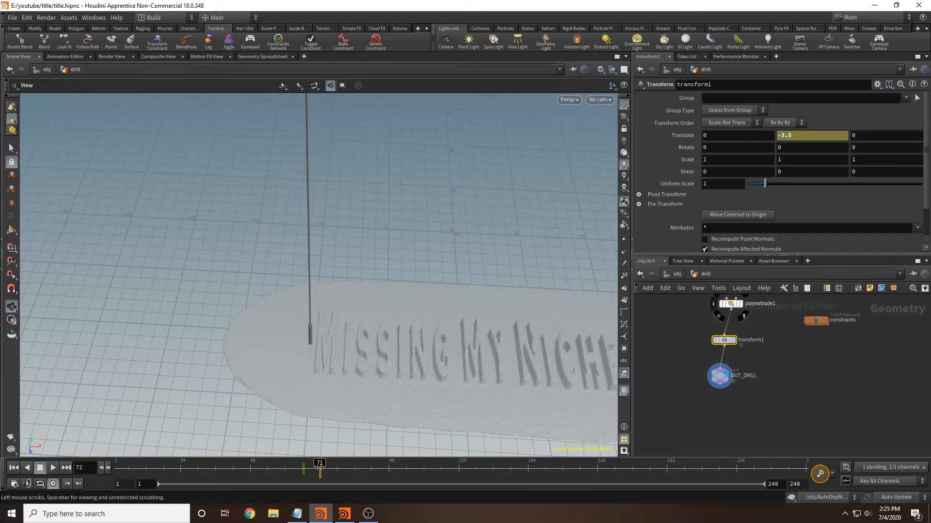
pyautogui.keyDown('alt'); pyautogui.click(805, 135); pyautogui.keyUp('alt')
# Step: Scrub between frames 66 and 80 to check the drill's descent and its travel along the title letters
pyautogui.moveTo(317, 476); pyautogui.dragTo(304, 475)
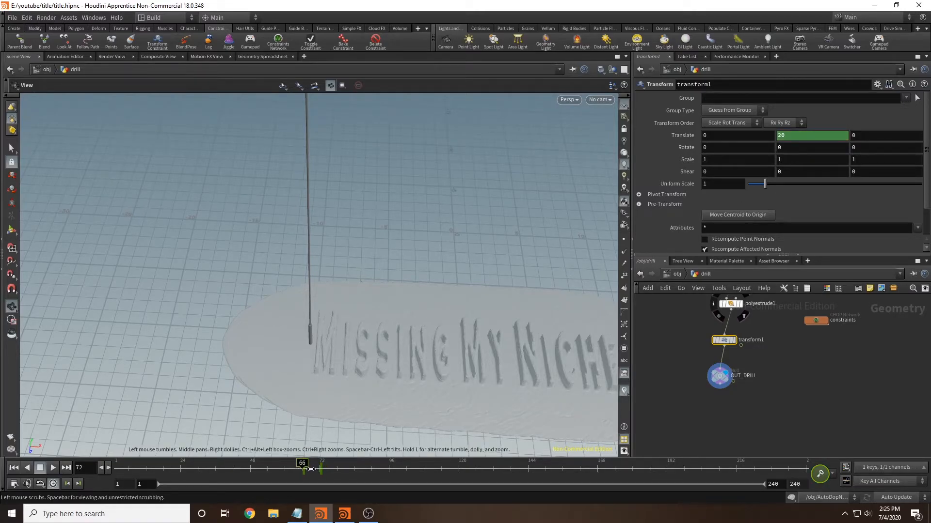
pyautogui.click(311, 469)
pyautogui.click(318, 469)
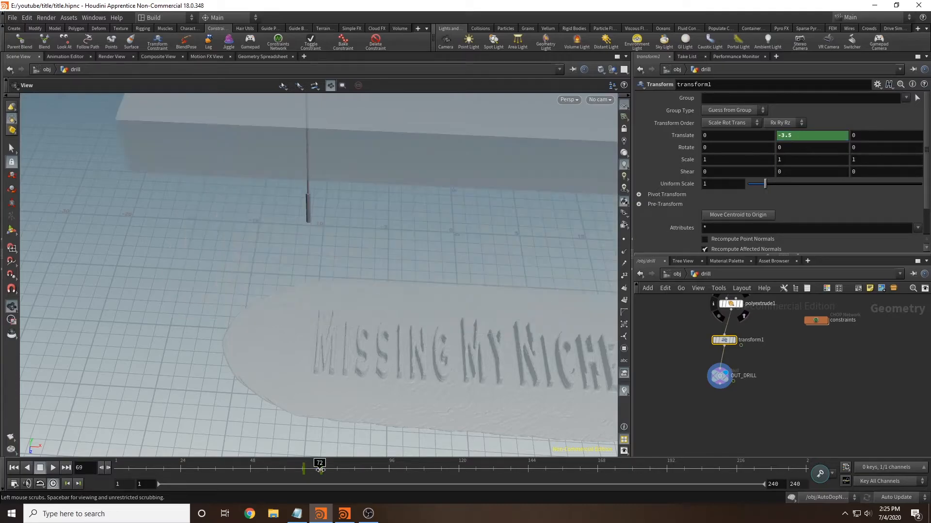
pyautogui.click(326, 469)
pyautogui.click(331, 470)
pyautogui.click(339, 473)
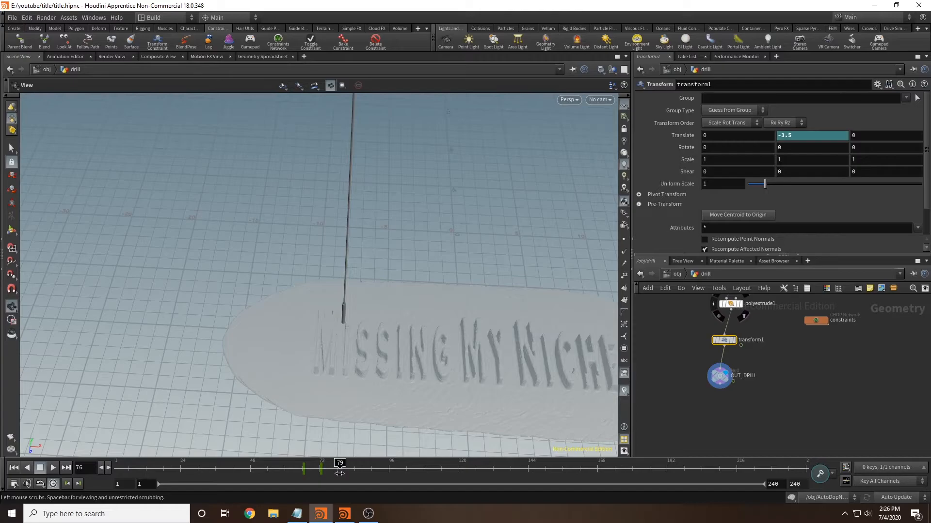
pyautogui.moveTo(340, 473); pyautogui.dragTo(342, 474)
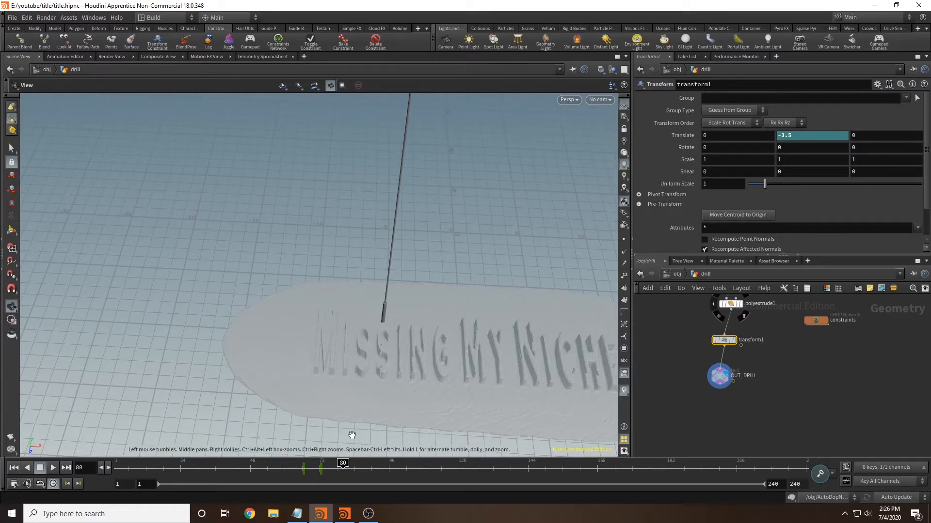
pyautogui.moveTo(462, 380)
pyautogui.mouseDown()
pyautogui.moveTo(443, 359)
pyautogui.moveTo(476, 326)
pyautogui.moveTo(441, 356)
pyautogui.moveTo(460, 363)
pyautogui.mouseUp()
pyautogui.moveTo(308, 465); pyautogui.dragTo(334, 465)
pyautogui.click(329, 472)
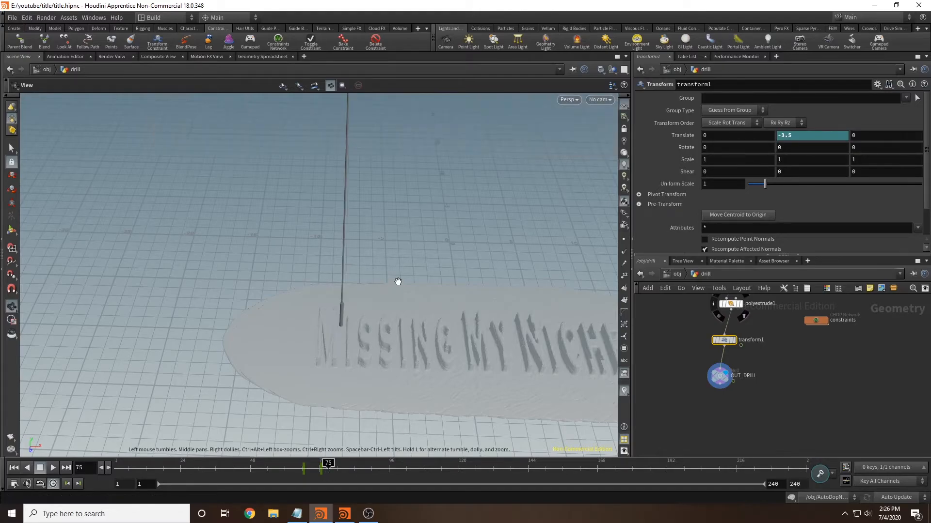
pyautogui.moveTo(388, 289); pyautogui.dragTo(396, 297)
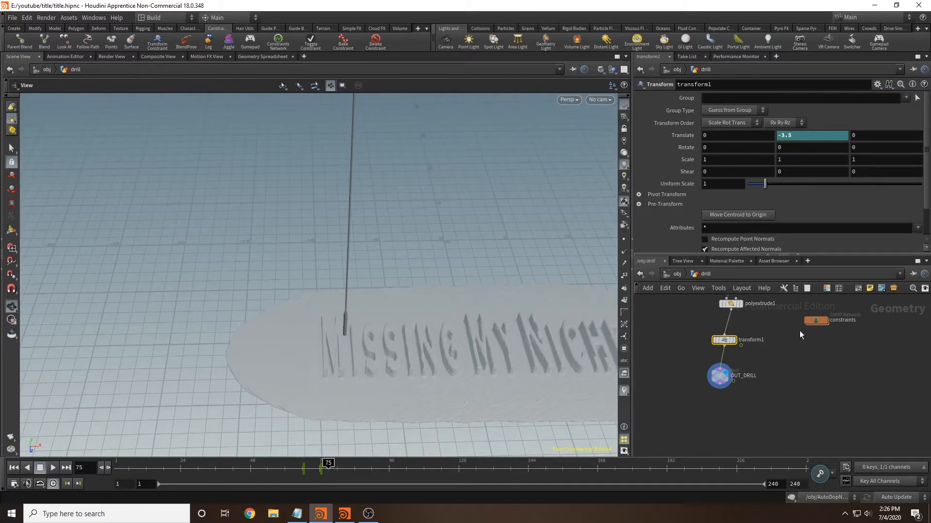
# Step: Adjust the extrusion distance of the drill bit in polyextrude1 and reselect transform1
pyautogui.moveTo(816, 356); pyautogui.dragTo(844, 423, button='middle')
pyautogui.click(760, 371)
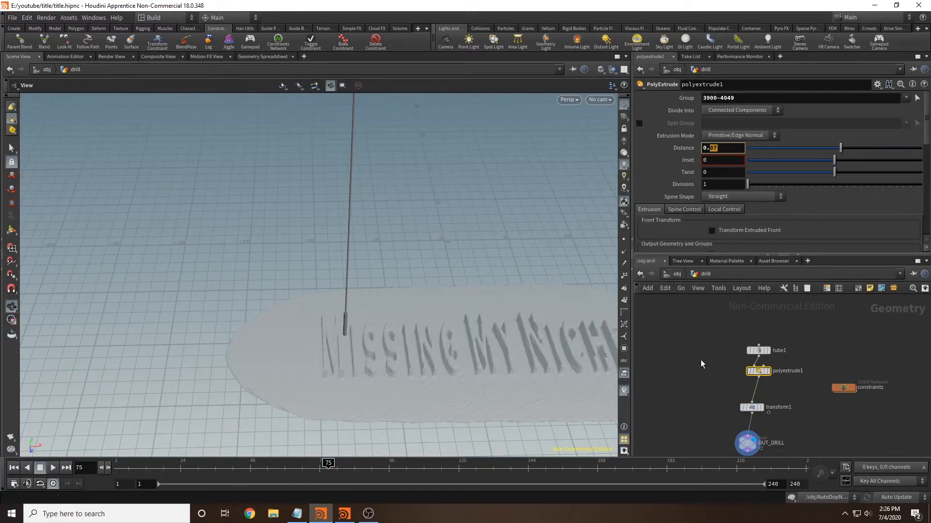
pyautogui.press('Return')
pyautogui.moveTo(413, 270); pyautogui.dragTo(393, 302)
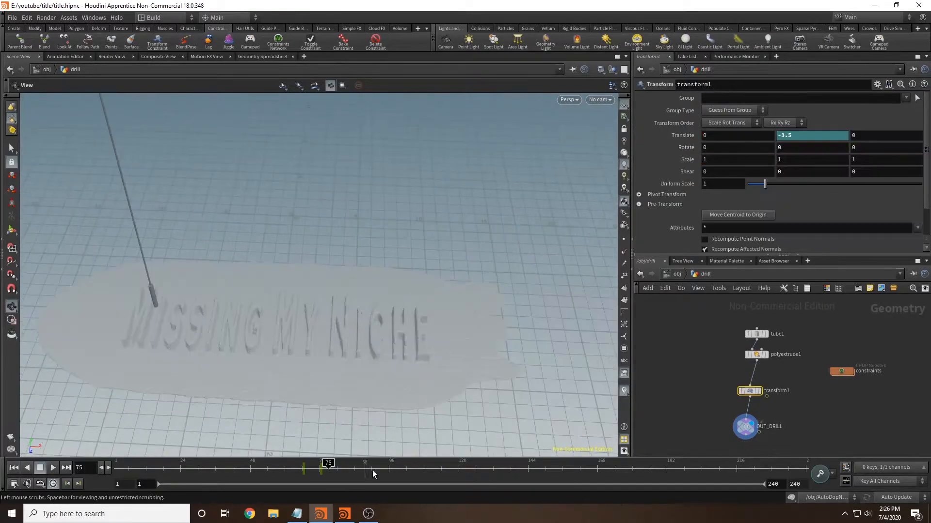
# Step: Keyframe the drill's Y translation in transform1 at -3.5 on frame 108 and at 20 on frame 114
pyautogui.click(383, 469)
pyautogui.click(425, 474)
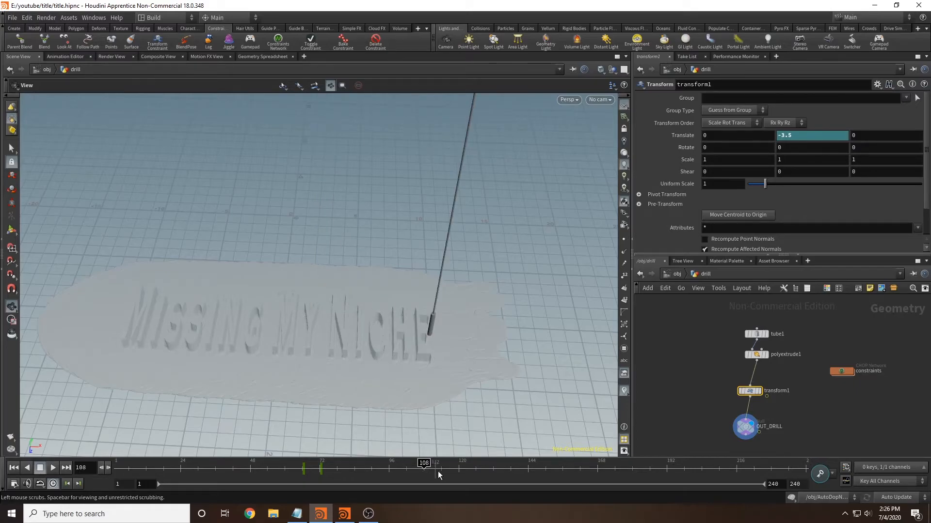
pyautogui.keyDown('alt'); pyautogui.click(808, 137); pyautogui.keyUp('alt')
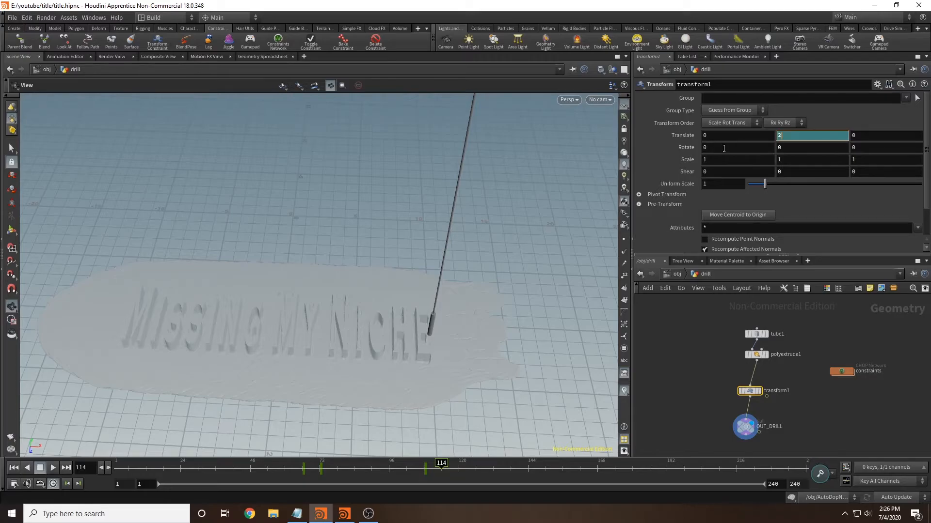
pyautogui.keyDown('alt'); pyautogui.click(801, 138); pyautogui.keyUp('alt')
# Step: Check the drill's position against the carved title letters from several angles up to frame 83
pyautogui.moveTo(368, 196); pyautogui.dragTo(374, 178)
pyautogui.moveTo(379, 179); pyautogui.dragTo(480, 171, button='middle')
pyautogui.moveTo(480, 171); pyautogui.dragTo(480, 232)
pyautogui.moveTo(424, 257); pyautogui.dragTo(342, 243)
pyautogui.moveTo(425, 278); pyautogui.dragTo(380, 260, button='middle')
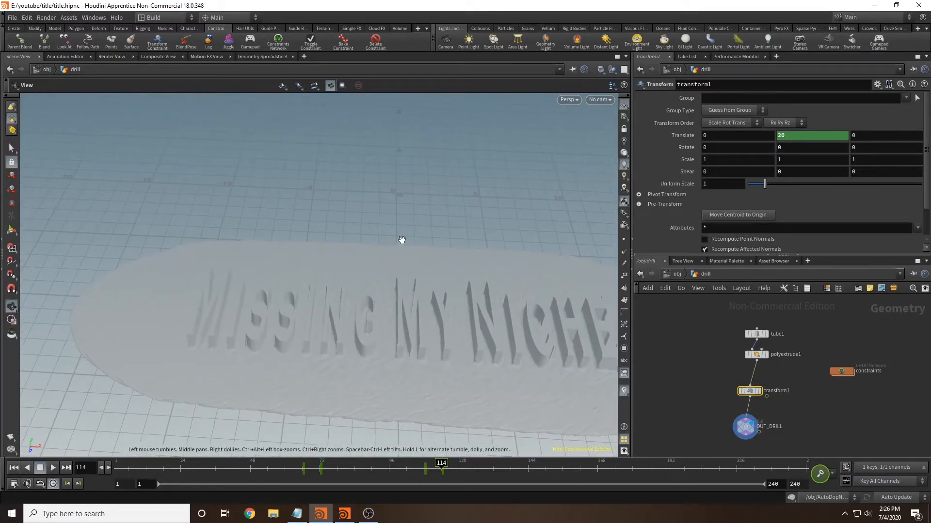
pyautogui.click(342, 472)
pyautogui.moveTo(374, 431)
pyautogui.mouseDown()
pyautogui.moveTo(453, 322)
pyautogui.moveTo(409, 423)
pyautogui.mouseUp()
pyautogui.click(350, 471)
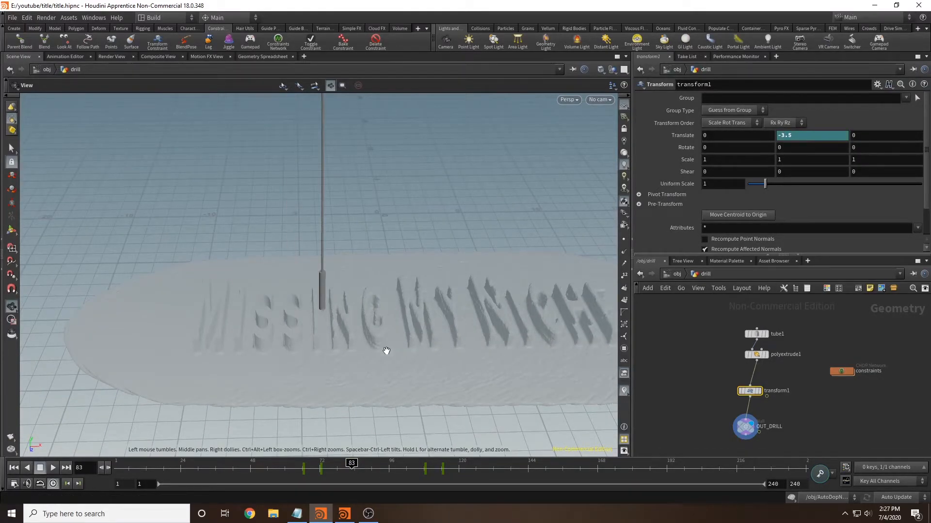
pyautogui.moveTo(311, 326); pyautogui.dragTo(400, 297)
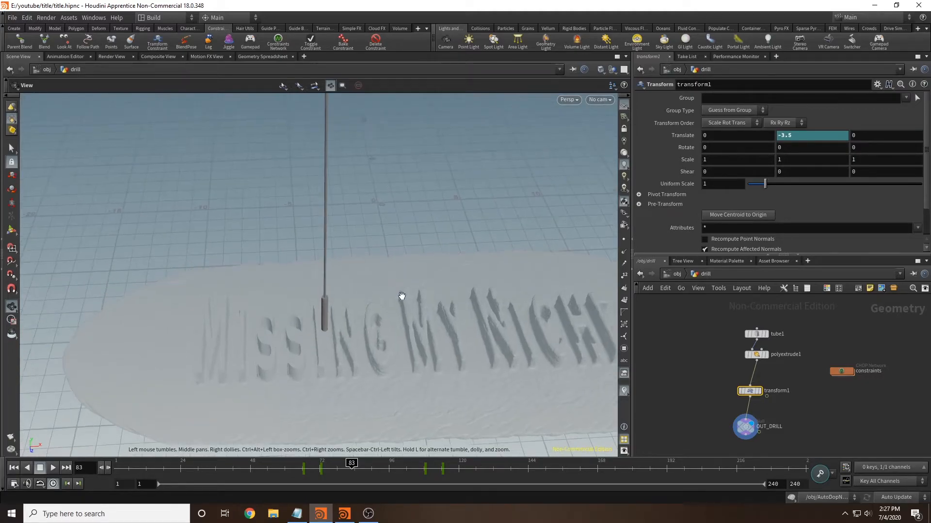
# Step: Examine the path node's Position in the drill's constraints network against the carved letters at frames 78 and 73
pyautogui.doubleClick(841, 372)
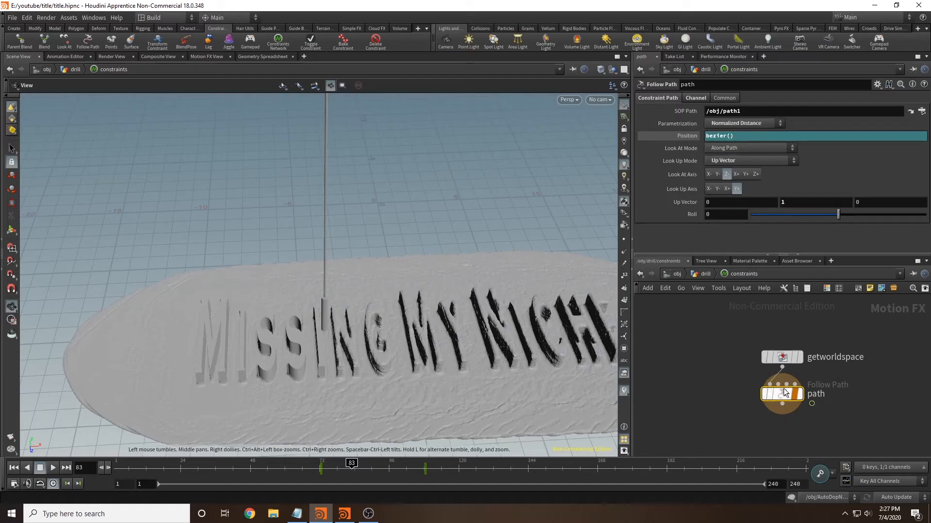
pyautogui.click(688, 135)
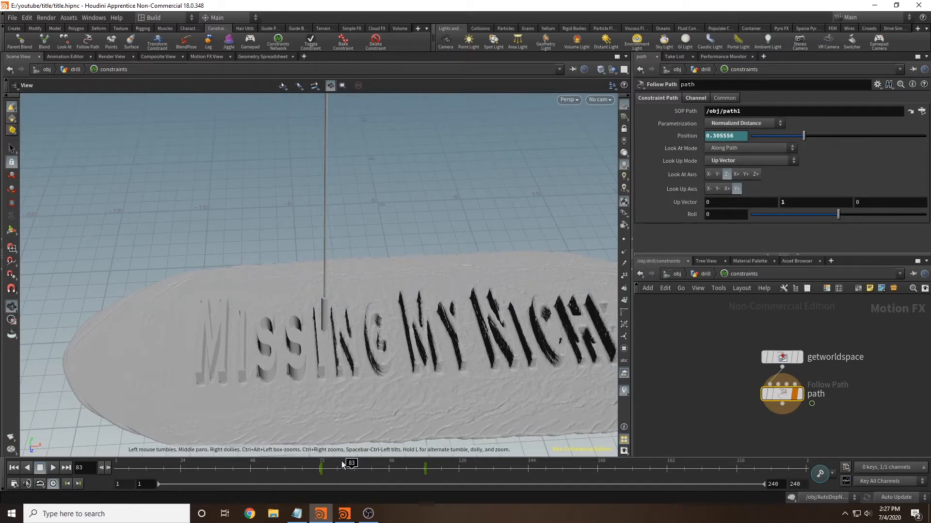
pyautogui.moveTo(338, 473); pyautogui.dragTo(320, 477)
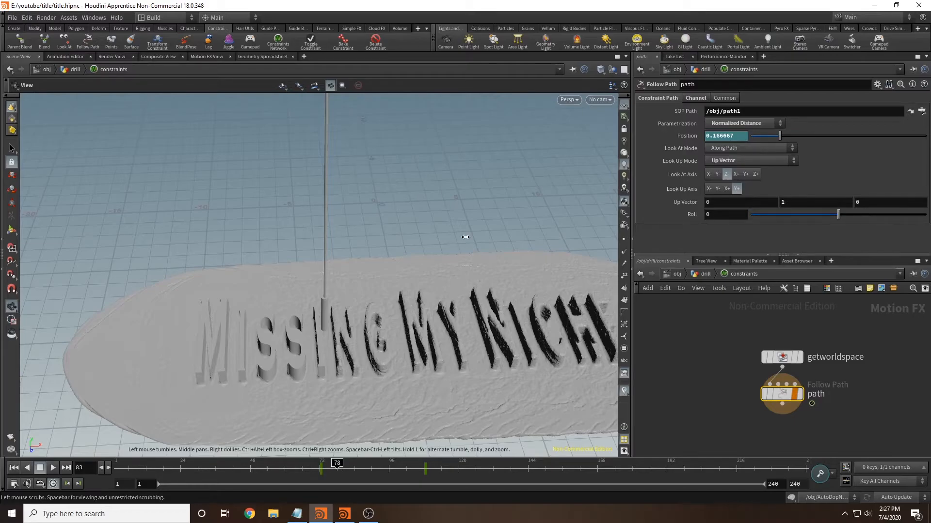
pyautogui.moveTo(370, 202); pyautogui.dragTo(376, 196)
pyautogui.moveTo(292, 284); pyautogui.dragTo(294, 302, button='right')
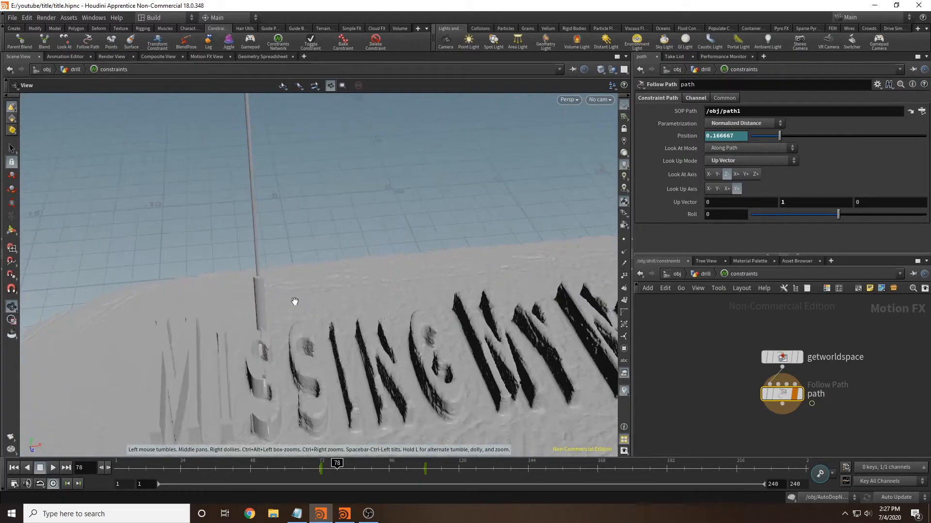
pyautogui.moveTo(294, 301); pyautogui.dragTo(339, 256)
pyautogui.moveTo(389, 287); pyautogui.dragTo(369, 340)
pyautogui.click(322, 474)
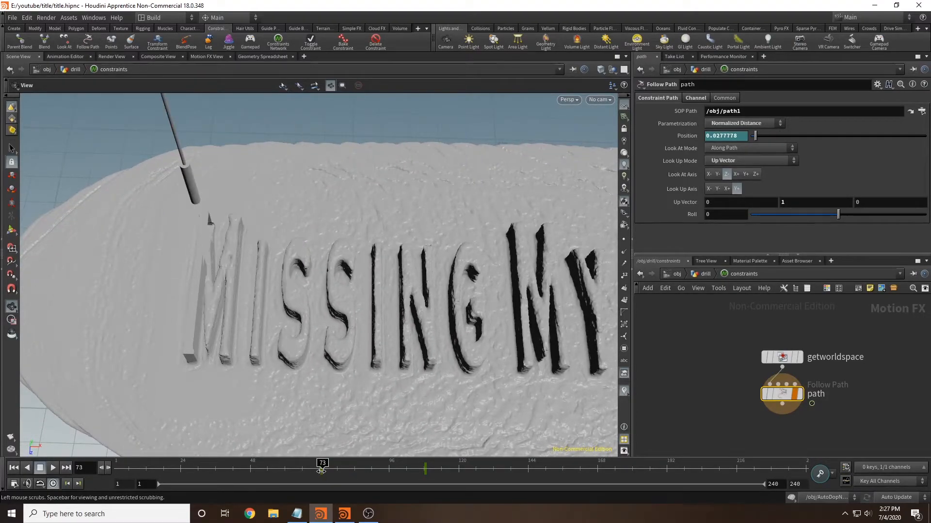
pyautogui.moveTo(291, 259); pyautogui.dragTo(308, 231)
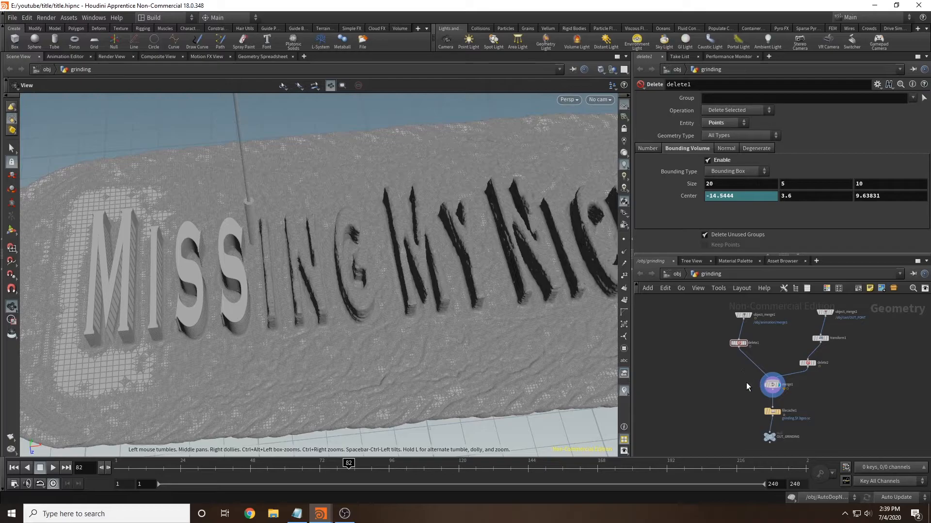
# Step: Check the grinding geometry at frame 78, then save frames 1 to 240 to disk with filecache1 as grinding.$F.bgeo.sc
pyautogui.click(338, 472)
pyautogui.moveTo(265, 250); pyautogui.dragTo(204, 230)
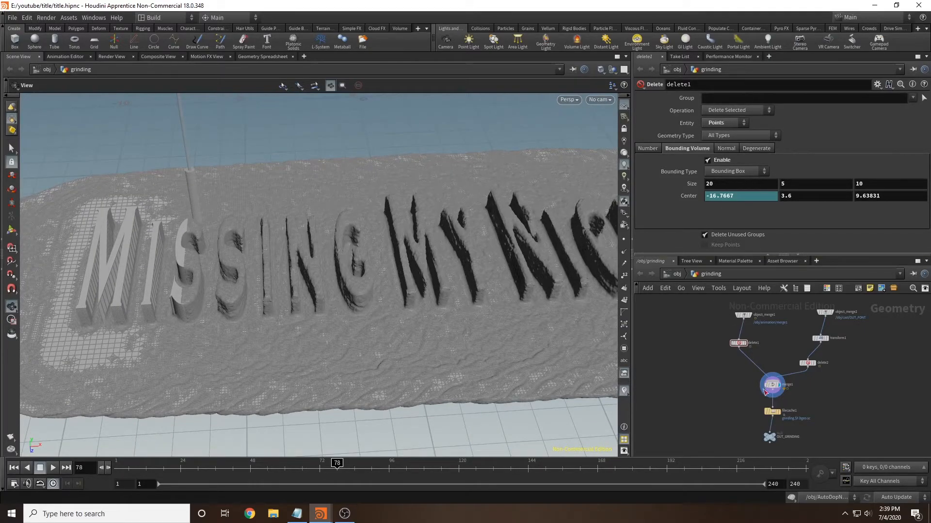
pyautogui.click(772, 412)
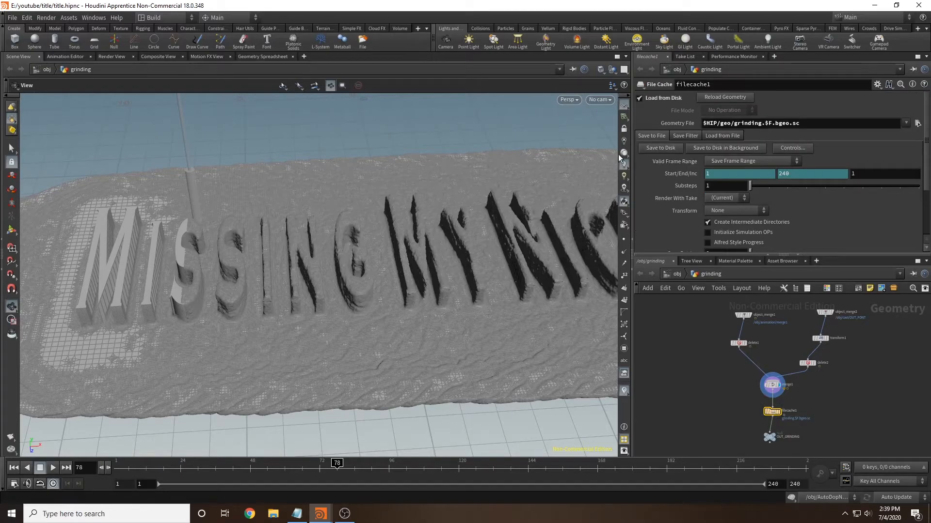
pyautogui.click(660, 148)
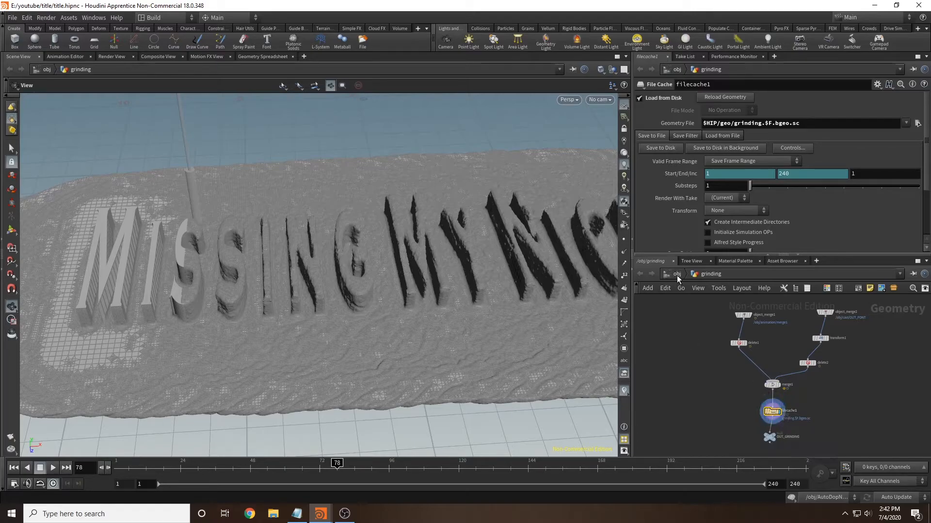
# Step: Return to object level and open the path node inside the drill's constraints network
pyautogui.click(678, 274)
pyautogui.moveTo(661, 294); pyautogui.dragTo(752, 351, button='middle')
pyautogui.scroll(5, 751, 350)
pyautogui.moveTo(742, 305); pyautogui.dragTo(621, 393, button='middle')
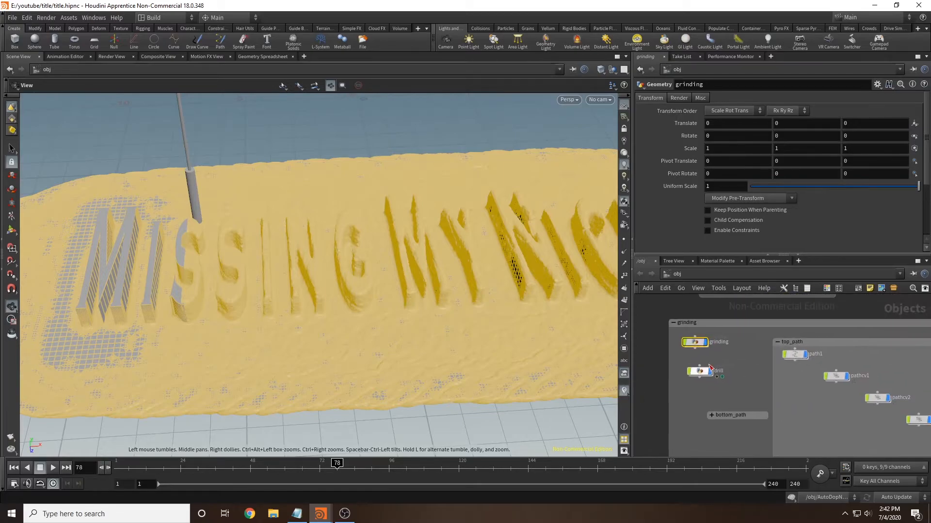
pyautogui.doubleClick(699, 371)
pyautogui.doubleClick(833, 365)
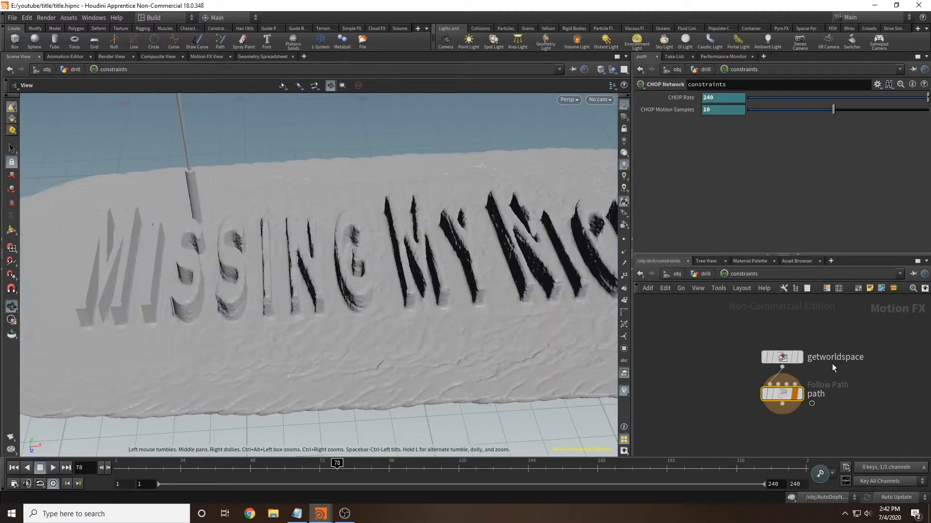
# Step: At frame 78, line the drill up with the carved letters and keyframe the path Position at 0.164667
pyautogui.moveTo(373, 218)
pyautogui.mouseDown()
pyautogui.moveTo(355, 263)
pyautogui.moveTo(370, 243)
pyautogui.moveTo(399, 332)
pyautogui.mouseUp()
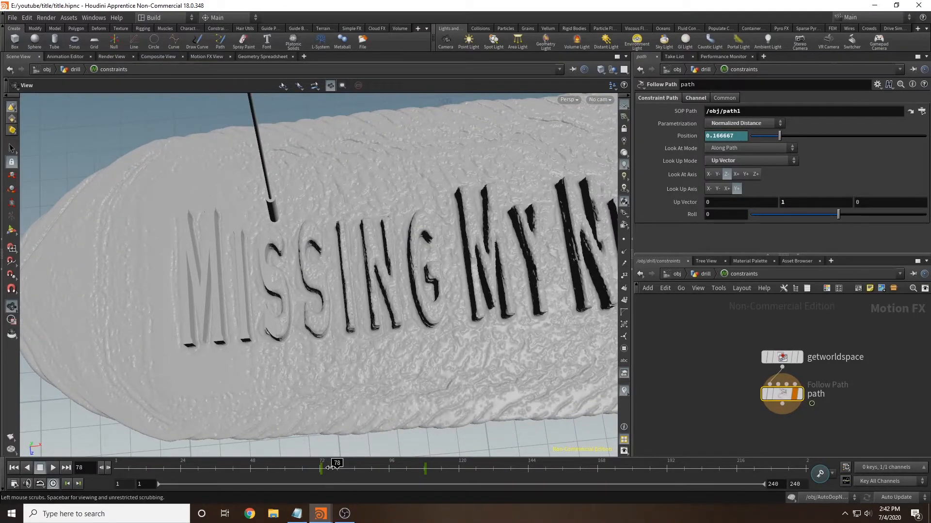
pyautogui.moveTo(305, 275)
pyautogui.mouseDown()
pyautogui.moveTo(323, 220)
pyautogui.moveTo(322, 271)
pyautogui.mouseUp()
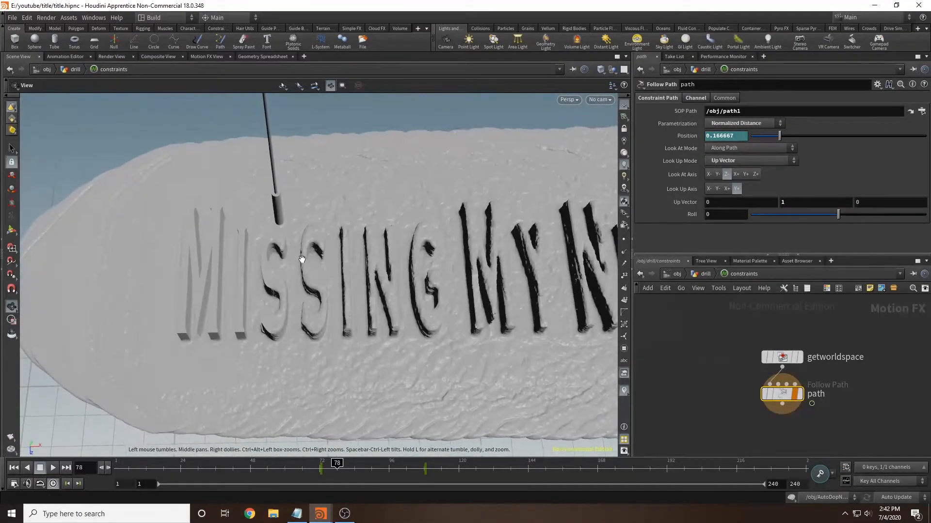
pyautogui.moveTo(329, 197); pyautogui.dragTo(388, 247)
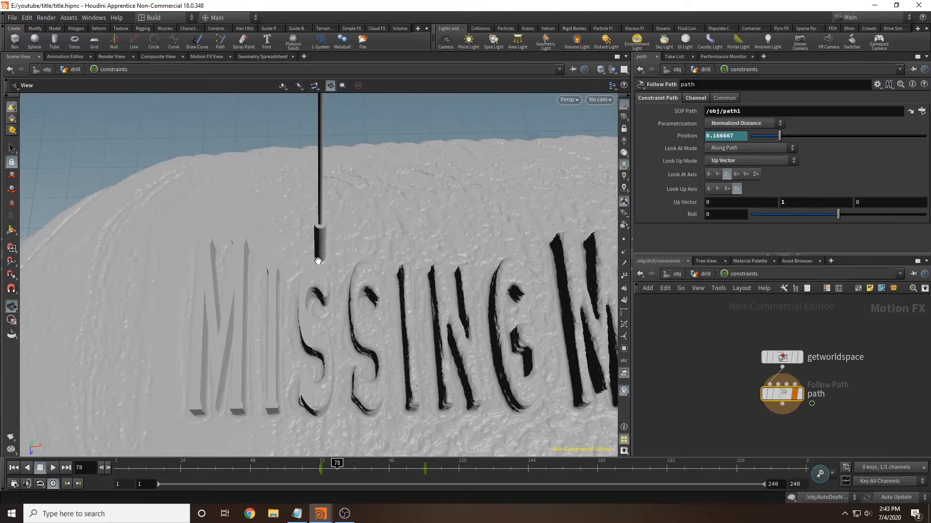
pyautogui.moveTo(741, 137); pyautogui.dragTo(722, 180, button='middle')
pyautogui.moveTo(460, 227); pyautogui.dragTo(472, 168)
pyautogui.keyDown('alt'); pyautogui.click(738, 137); pyautogui.keyUp('alt')
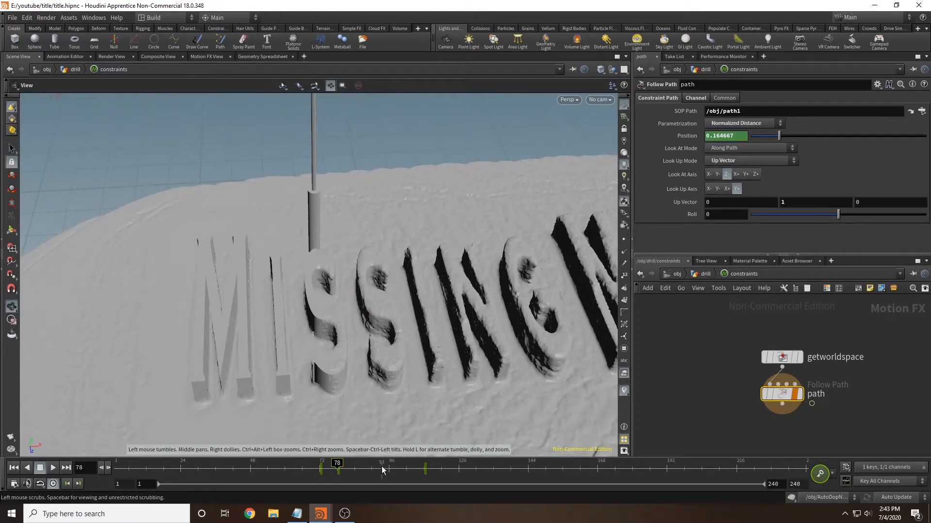
# Step: At frame 84, adjust the path Position so the drill matches the carving progress, and keyframe it
pyautogui.click(354, 470)
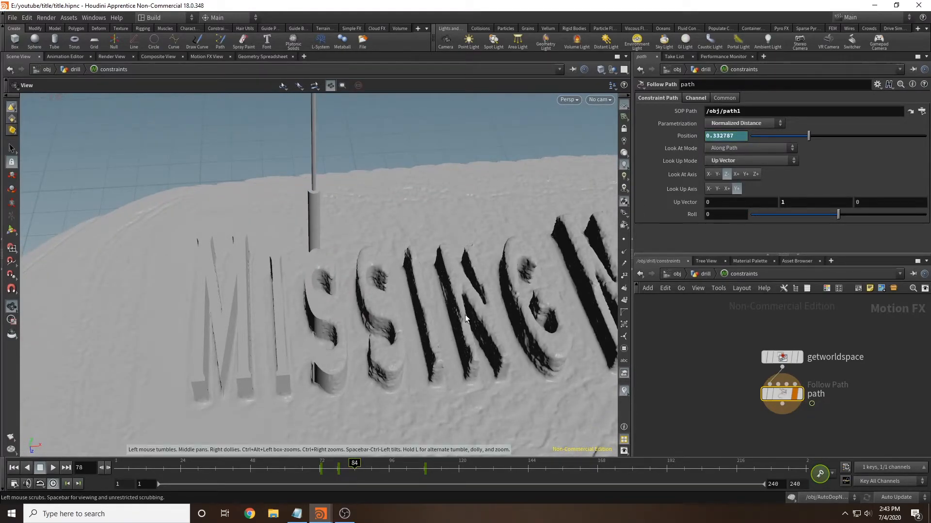
pyautogui.moveTo(464, 307); pyautogui.dragTo(357, 309, button='middle')
pyautogui.moveTo(407, 297); pyautogui.dragTo(476, 274)
pyautogui.moveTo(738, 138); pyautogui.dragTo(772, 183, button='middle')
pyautogui.keyDown('alt'); pyautogui.click(737, 136); pyautogui.keyUp('alt')
# Step: Align the drill with the carving progress at frames 90 and 96 and keyframe the path Position on both
pyautogui.click(371, 468)
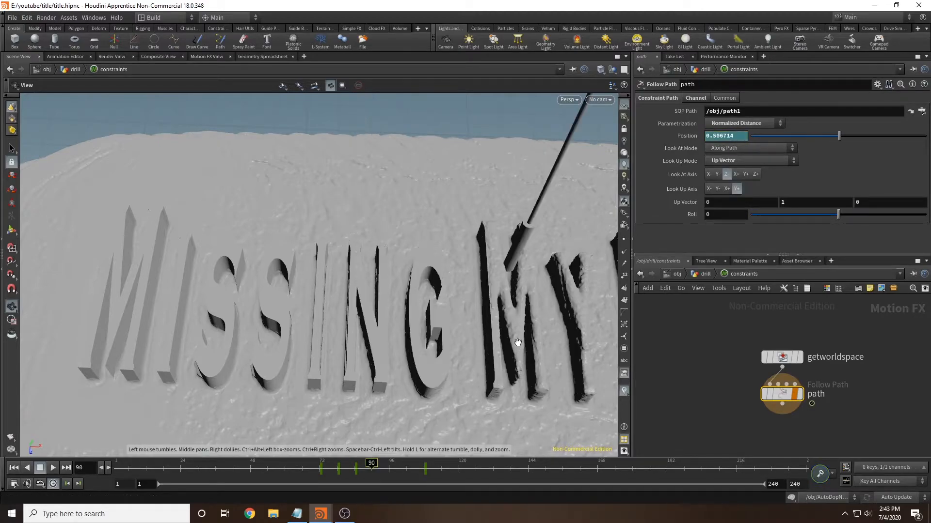
pyautogui.moveTo(736, 136); pyautogui.dragTo(693, 175, button='middle')
pyautogui.keyDown('alt'); pyautogui.click(736, 136); pyautogui.keyUp('alt')
pyautogui.click(389, 471)
pyautogui.moveTo(519, 364); pyautogui.dragTo(370, 327, button='middle')
pyautogui.keyDown('alt'); pyautogui.click(737, 135); pyautogui.keyUp('alt')
# Step: At frame 102, adjust and keyframe the path Position to match the carving, then check the drill at frame 109
pyautogui.click(407, 469)
pyautogui.moveTo(522, 329); pyautogui.dragTo(390, 324, button='middle')
pyautogui.moveTo(737, 136); pyautogui.dragTo(696, 165, button='middle')
pyautogui.keyDown('alt'); pyautogui.click(737, 136); pyautogui.keyUp('alt')
pyautogui.moveTo(422, 471); pyautogui.dragTo(427, 470)
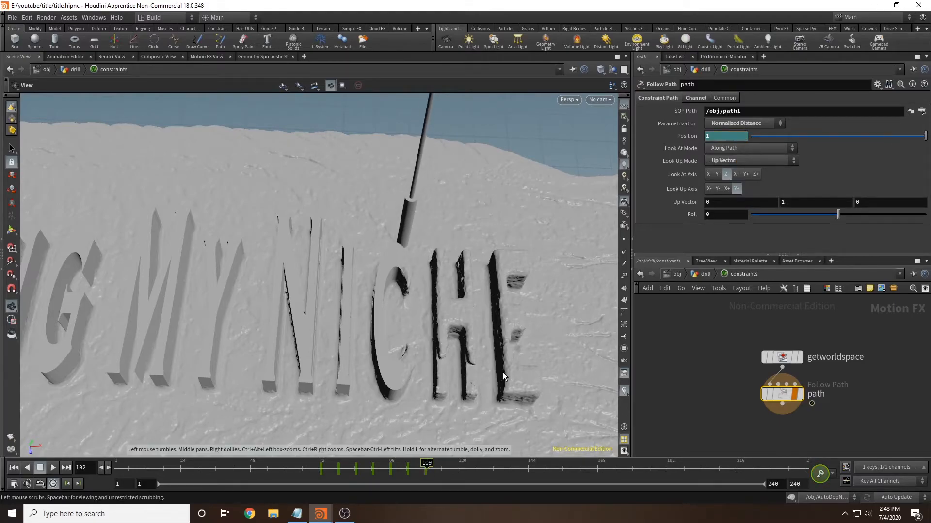
pyautogui.moveTo(374, 349); pyautogui.dragTo(243, 325, button='right')
pyautogui.moveTo(243, 326); pyautogui.dragTo(349, 315, button='middle')
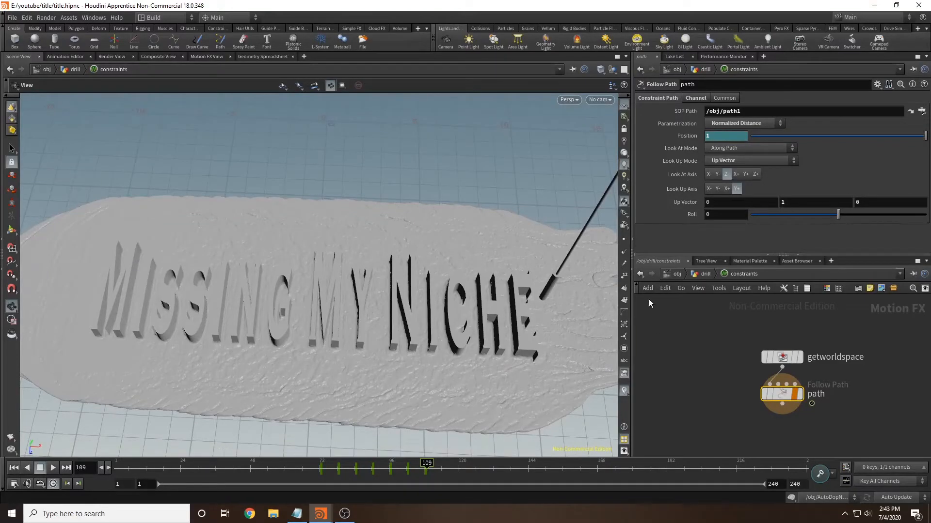
# Step: Return to object level and duplicate the drill object just below the original
pyautogui.click(704, 275)
pyautogui.click(674, 275)
pyautogui.moveTo(658, 382); pyautogui.dragTo(670, 342, button='middle')
pyautogui.moveTo(711, 332)
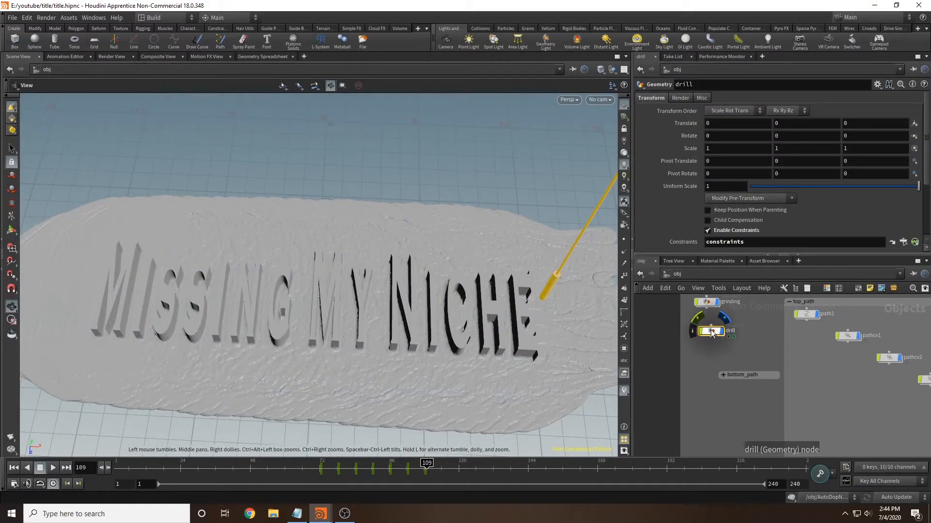
pyautogui.keyDown('alt'); pyautogui.moveTo(712, 333); pyautogui.dragTo(707, 355); pyautogui.keyUp('alt')
# Step: Rename the original drill object as top_drill and its copy as bottom_drill
pyautogui.doubleClick(730, 331)
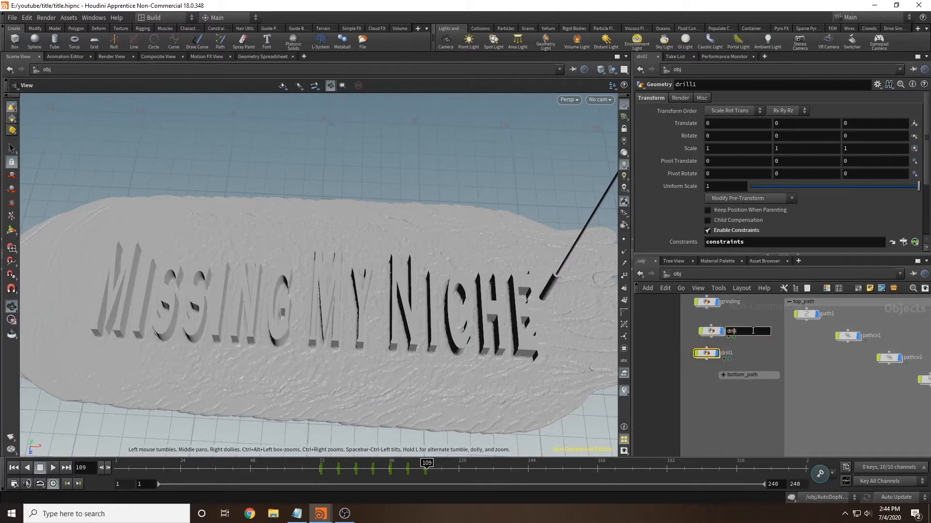
pyautogui.write('tt')
pyautogui.press('BackSpace')
pyautogui.write('op_')
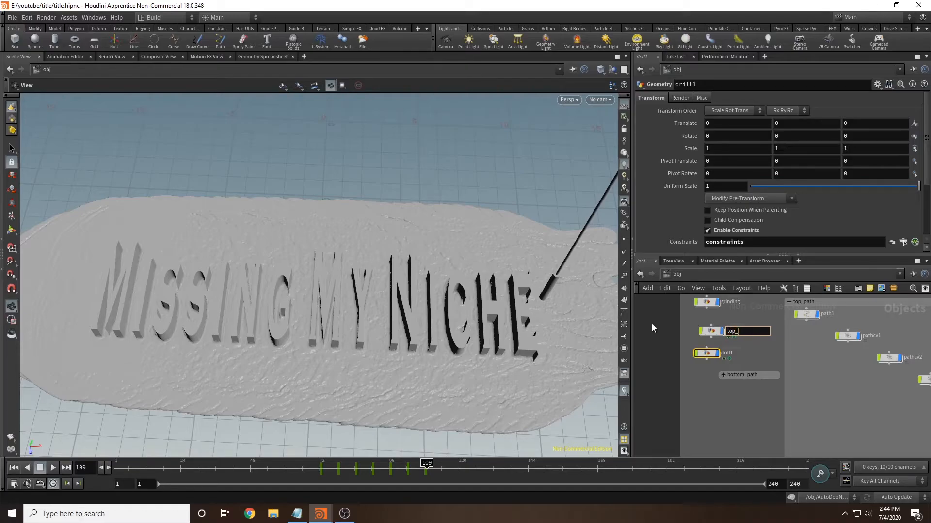
pyautogui.write('drill')
pyautogui.doubleClick(727, 354)
pyautogui.write('b')
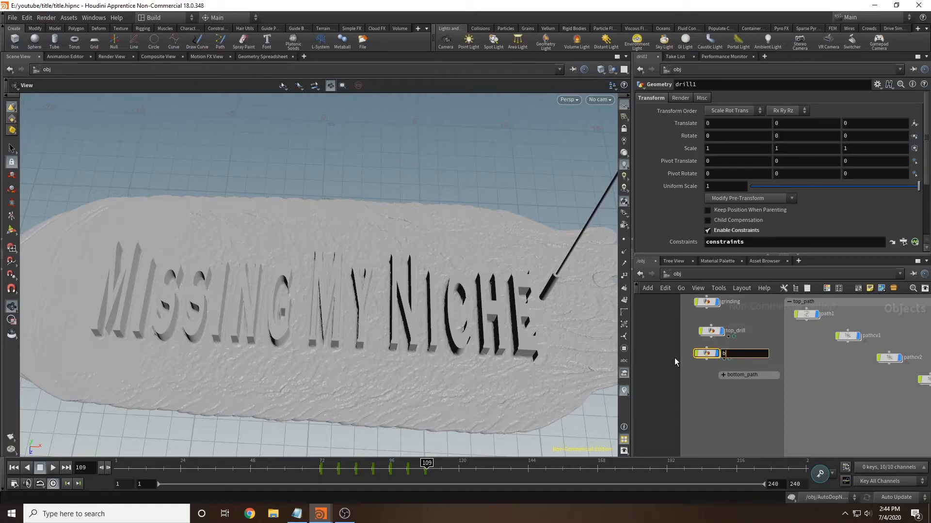
pyautogui.write('ottom_drill')
pyautogui.press('Return')
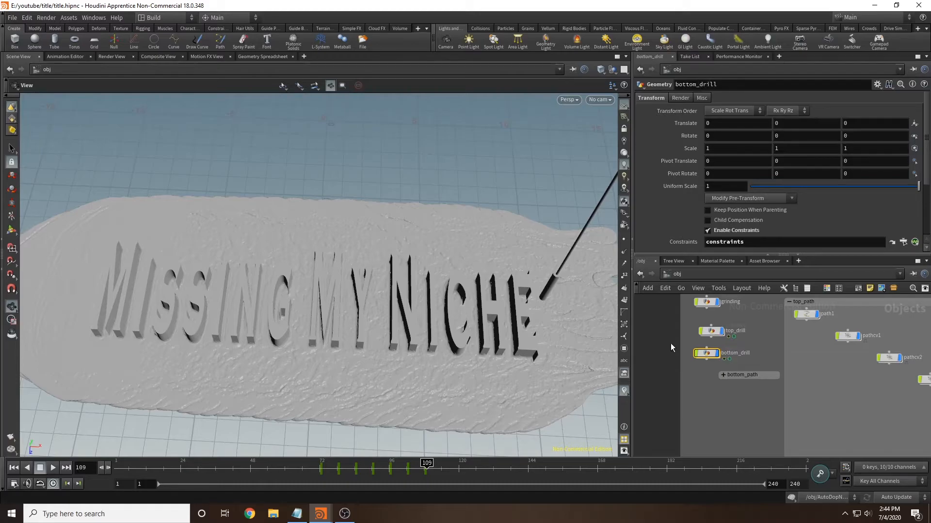
# Step: Collapse the top_path network box, then reposition and expand the bottom_path box
pyautogui.click(788, 302)
pyautogui.moveTo(753, 374); pyautogui.dragTo(784, 377)
pyautogui.click(766, 377)
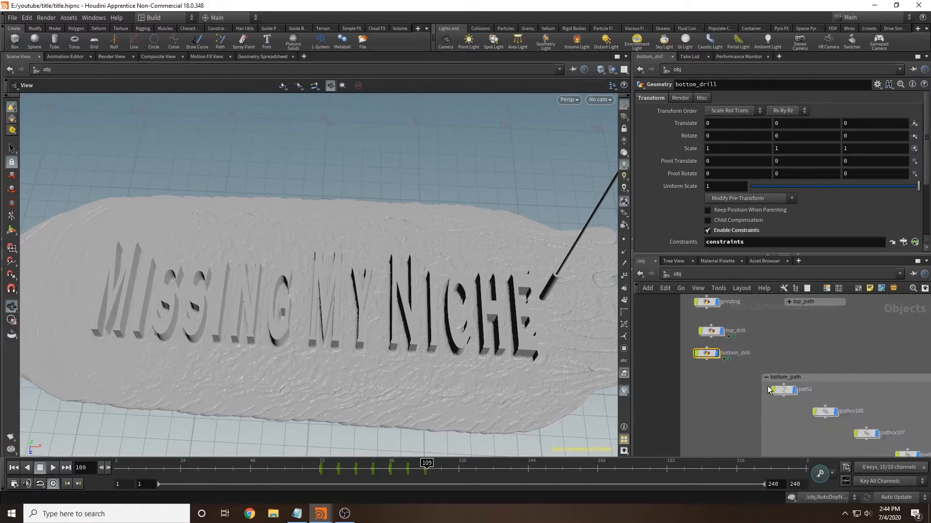
# Step: Hide the grinding object and delete the duplicated constraints network inside bottom_drill
pyautogui.click(717, 303)
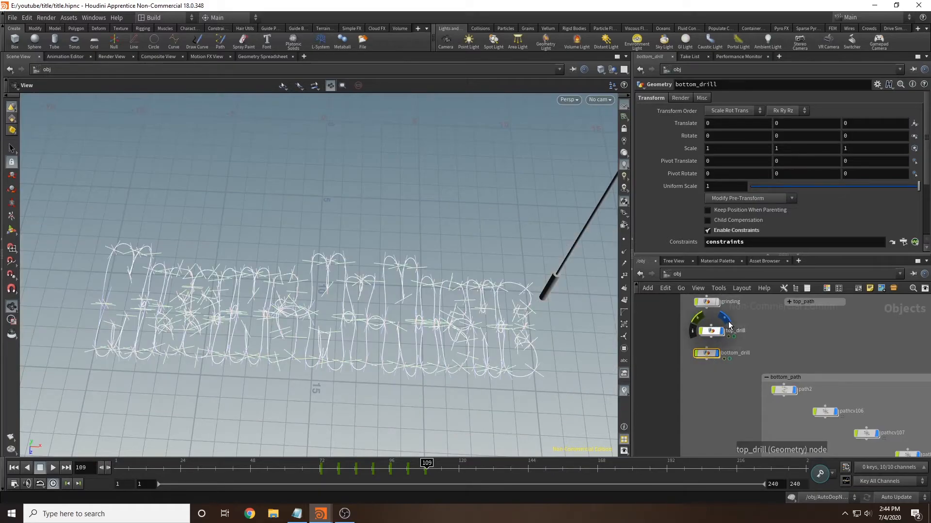
pyautogui.doubleClick(708, 355)
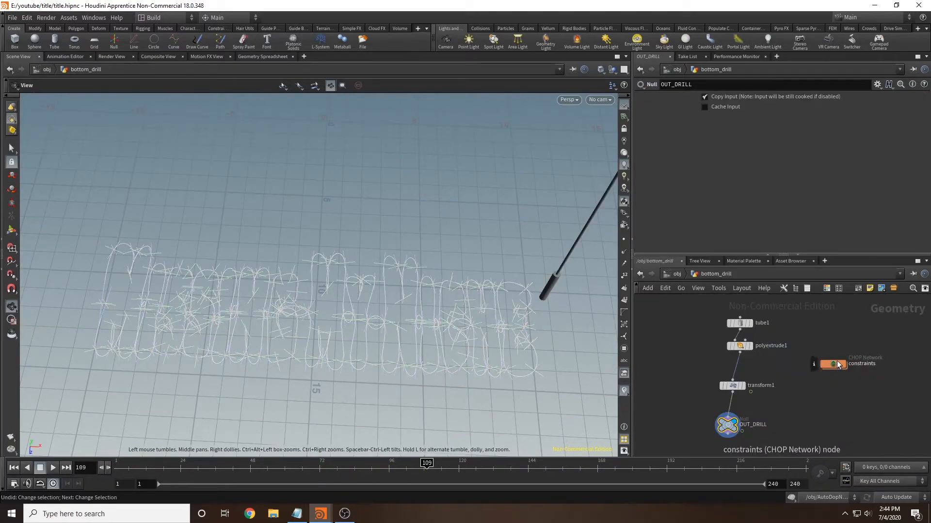
pyautogui.click(837, 364)
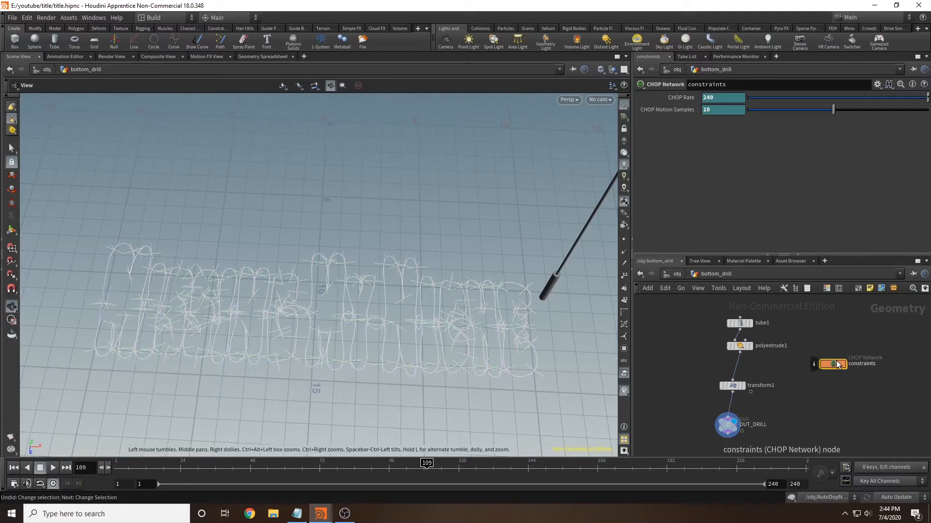
pyautogui.press('Delete')
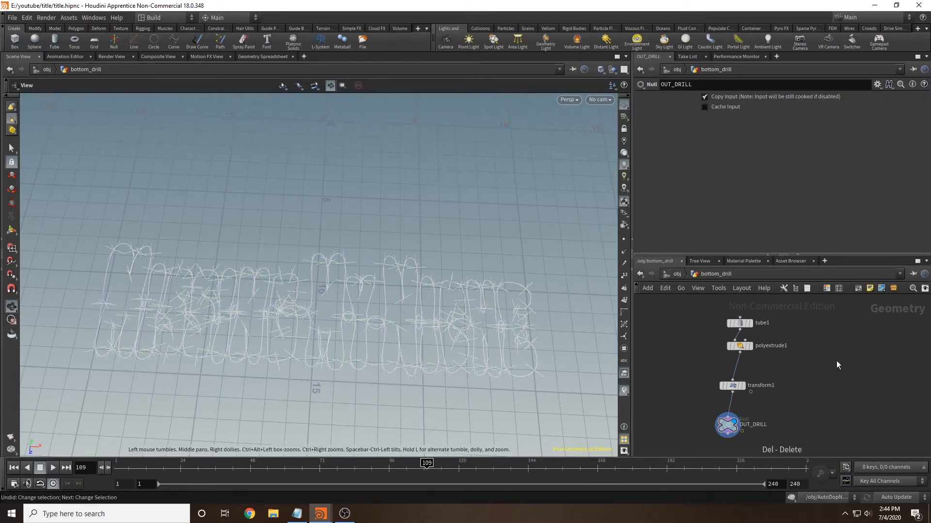
# Step: Apply a Follow Path constraint to bottom_drill using path2, without choosing a look-at object
pyautogui.click(677, 274)
pyautogui.click(648, 330)
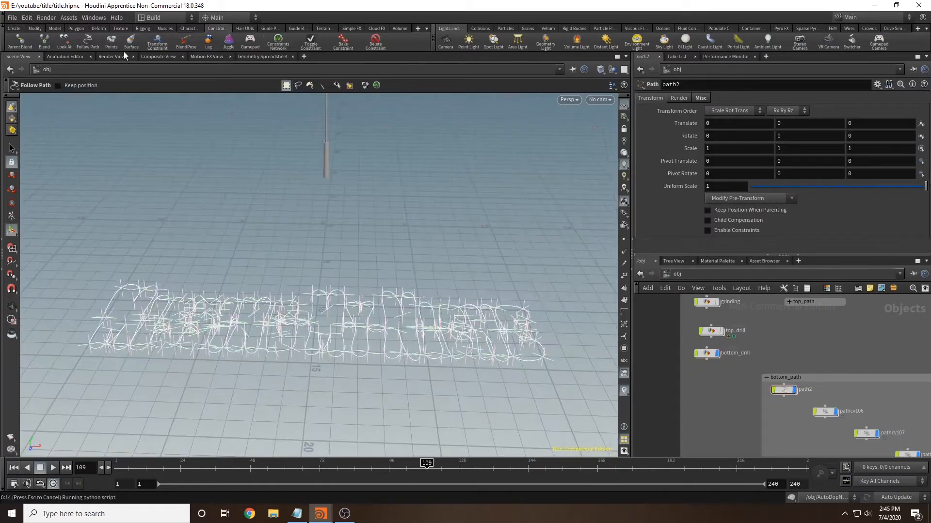
pyautogui.click(328, 168)
pyautogui.press('Return')
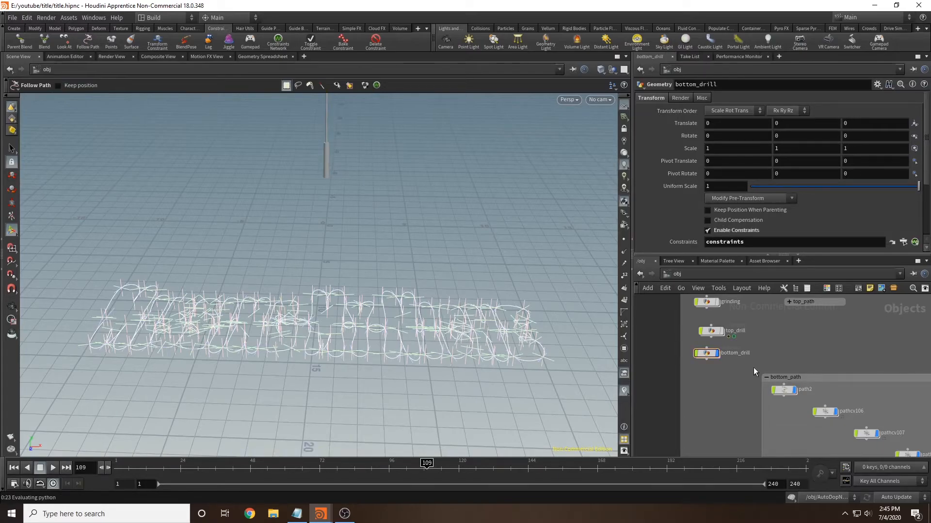
pyautogui.click(783, 391)
pyautogui.press('Return')
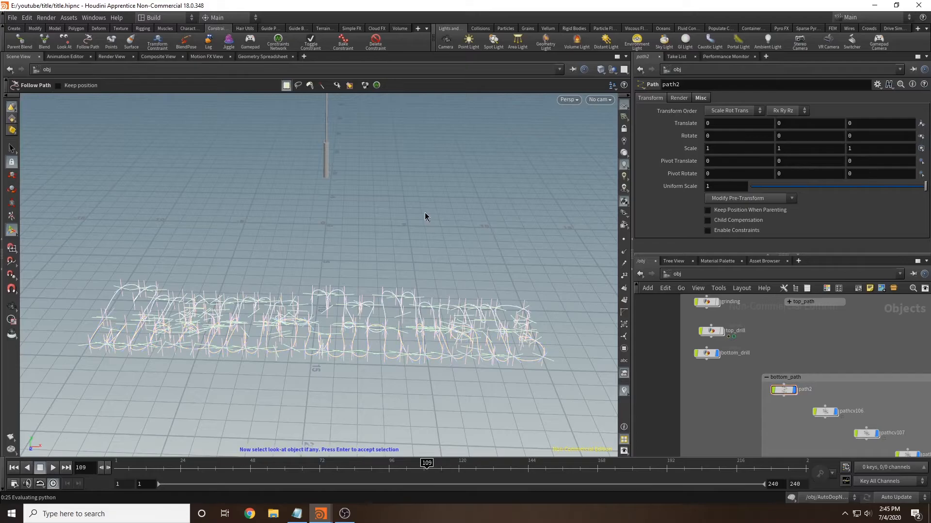
pyautogui.press('Return')
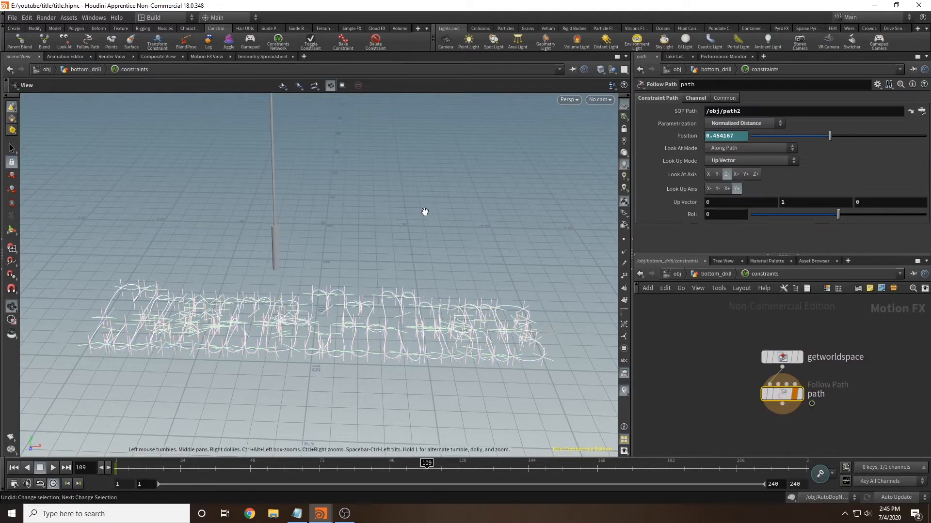
# Step: Return to the bottom_drill network and move its new constraints network beside the node chain
pyautogui.moveTo(360, 243); pyautogui.dragTo(459, 295)
pyautogui.click(720, 275)
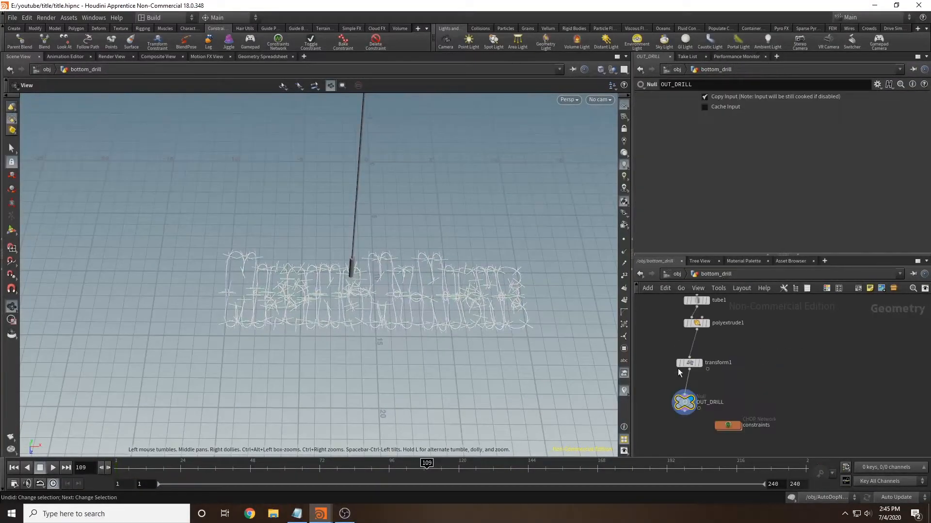
pyautogui.moveTo(725, 420); pyautogui.dragTo(784, 354)
# Step: Remove the existing animation from the Follow Path Position and keyframe it at 0 on frame 72
pyautogui.click(117, 469)
pyautogui.moveTo(118, 470); pyautogui.dragTo(486, 484)
pyautogui.moveTo(334, 466); pyautogui.dragTo(319, 466)
pyautogui.click(785, 355)
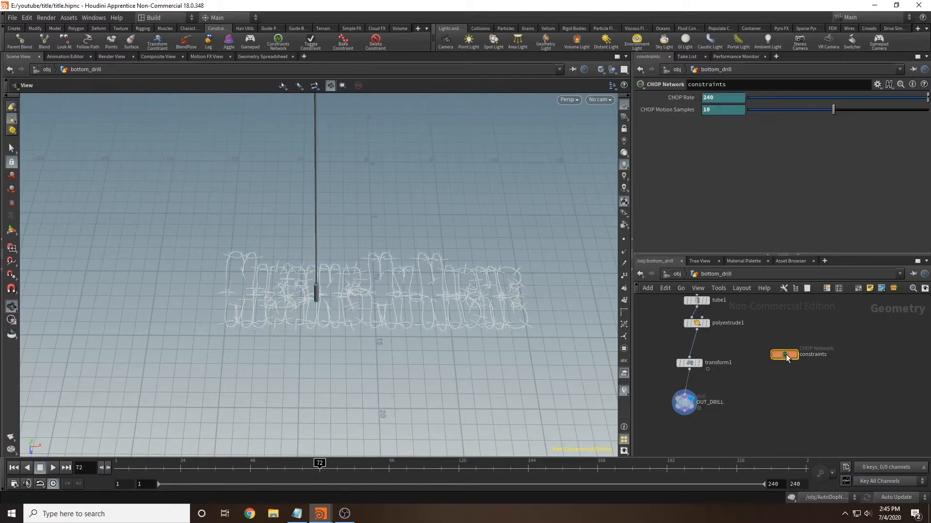
pyautogui.doubleClick(786, 354)
pyautogui.keyDown('ctrl'); pyautogui.keyDown('shift'); pyautogui.click(727, 135); pyautogui.keyUp('shift'); pyautogui.keyUp('ctrl')
pyautogui.moveTo(723, 136); pyautogui.dragTo(492, 151)
pyautogui.write('0')
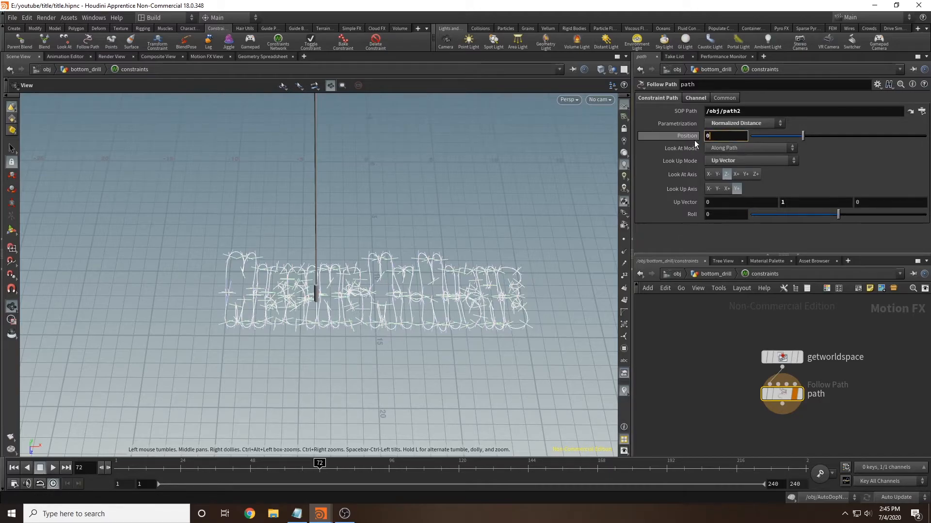
pyautogui.keyDown('alt'); pyautogui.click(691, 136); pyautogui.keyUp('alt')
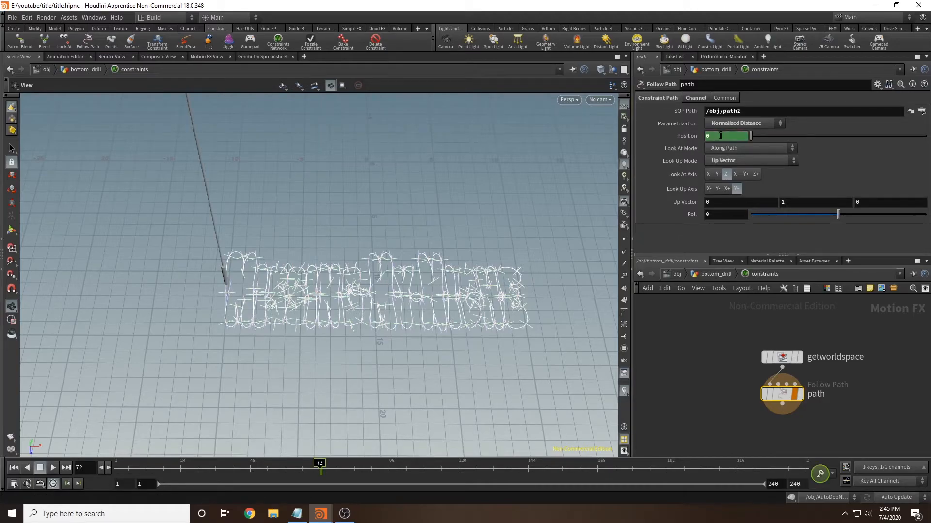
# Step: Keyframe the path Position at 1 on frame 108, then scrub frames 72 to 109 to check the drill's travel
pyautogui.click(424, 471)
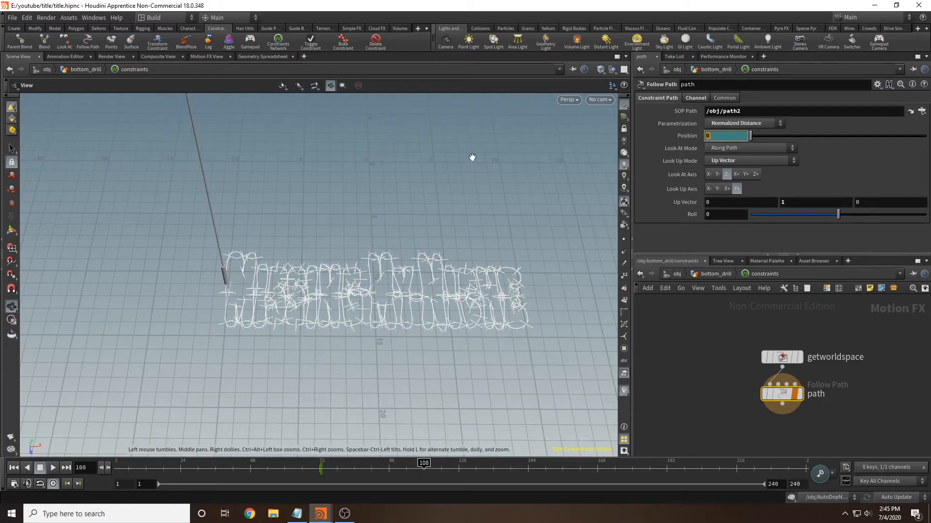
pyautogui.keyDown('alt'); pyautogui.click(691, 136); pyautogui.keyUp('alt')
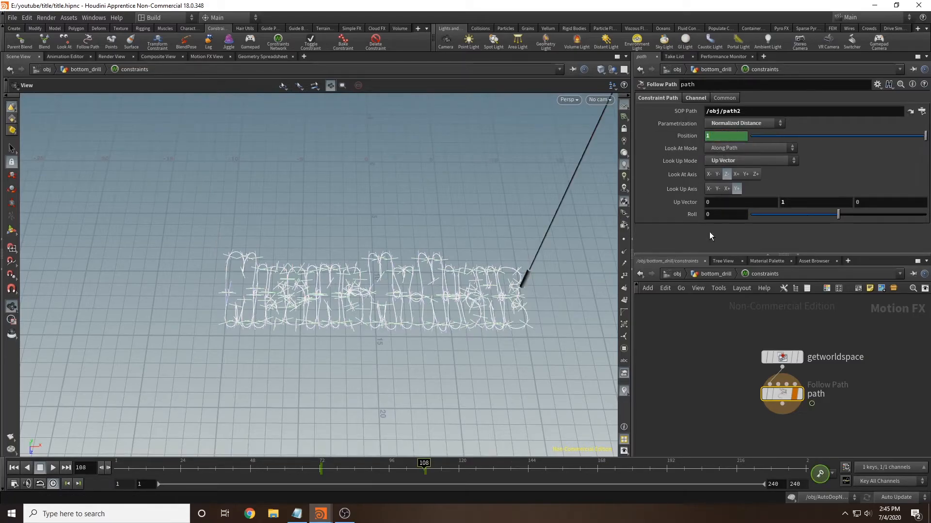
pyautogui.click(714, 276)
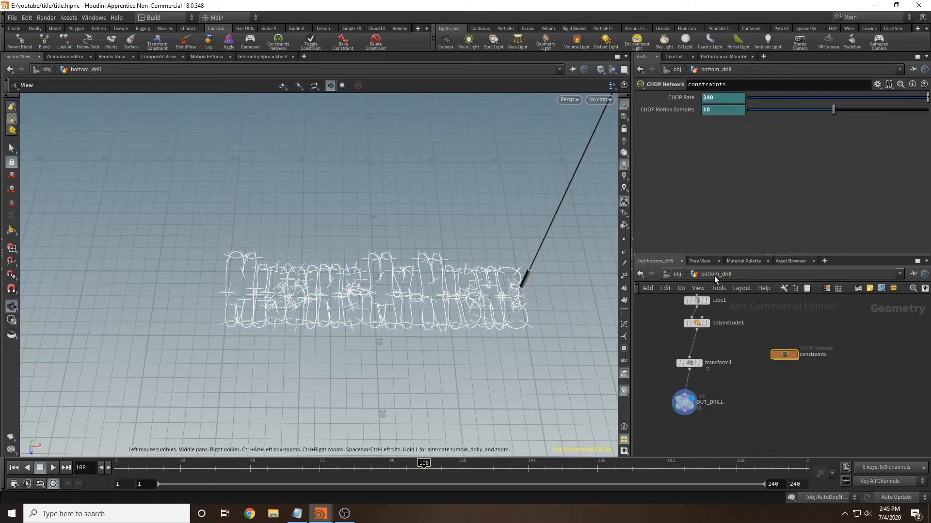
pyautogui.moveTo(318, 468); pyautogui.dragTo(426, 468)
# Step: Display the grinding object again and reopen bottom_drill's Follow Path constraint
pyautogui.click(677, 274)
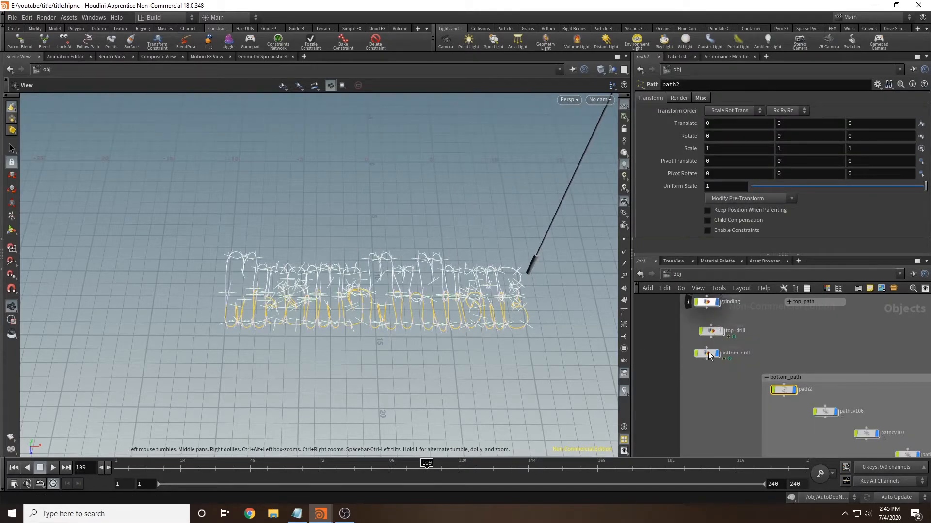
pyautogui.doubleClick(709, 353)
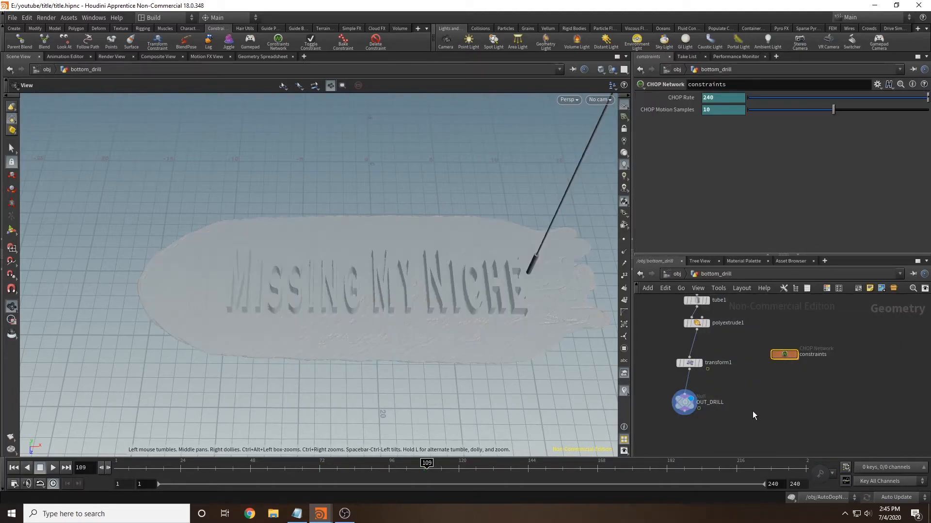
pyautogui.doubleClick(784, 355)
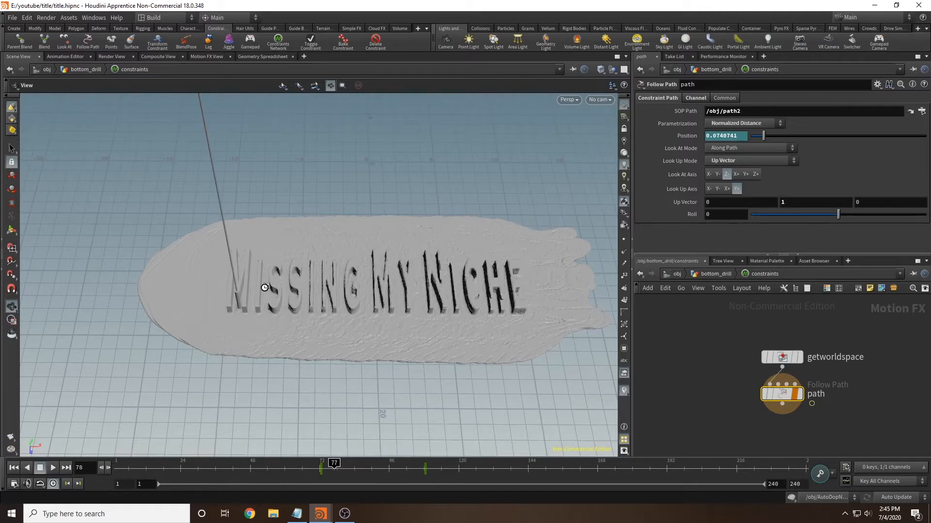
# Step: At frame 77, adjust and keyframe the path Position so the bottom drill matches the carving
pyautogui.scroll(10, 322, 306)
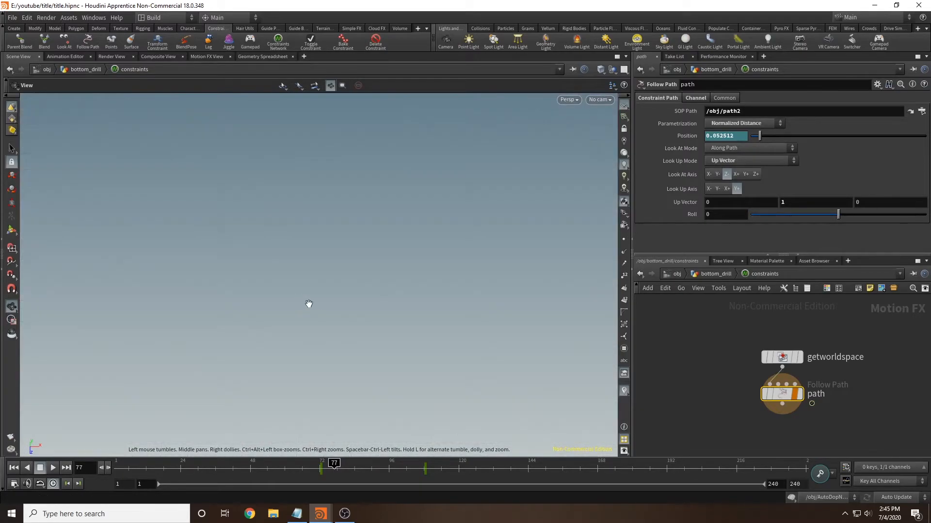
pyautogui.scroll(-10, 344, 281)
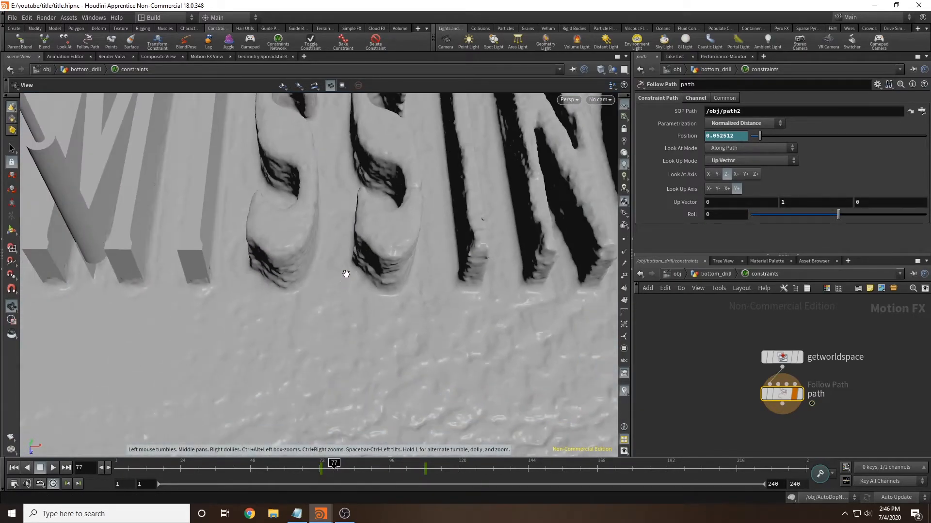
pyautogui.moveTo(741, 137); pyautogui.dragTo(722, 169, button='middle')
pyautogui.keyDown('alt'); pyautogui.click(688, 136); pyautogui.keyUp('alt')
# Step: Adjust and keyframe the path Position at frames 84 and 90 to keep the bottom drill on the carving
pyautogui.click(354, 468)
pyautogui.scroll(-3, 486, 330)
pyautogui.keyDown('alt'); pyautogui.click(742, 137); pyautogui.keyUp('alt')
pyautogui.click(372, 469)
pyautogui.scroll(-2, 543, 323)
pyautogui.moveTo(543, 323); pyautogui.dragTo(439, 329, button='middle')
pyautogui.moveTo(740, 135); pyautogui.dragTo(725, 153, button='middle')
pyautogui.keyDown('alt'); pyautogui.click(732, 136); pyautogui.keyUp('alt')
# Step: Adjust and keyframe the path Position at frame 96, then keyframe it at 0.814826 on frame 102
pyautogui.click(388, 469)
pyautogui.moveTo(505, 284); pyautogui.dragTo(479, 282, button='middle')
pyautogui.moveTo(738, 139); pyautogui.dragTo(725, 155, button='middle')
pyautogui.keyDown('alt'); pyautogui.click(729, 136); pyautogui.keyUp('alt')
pyautogui.click(406, 468)
pyautogui.moveTo(529, 296); pyautogui.dragTo(362, 283, button='middle')
pyautogui.moveTo(739, 135); pyautogui.dragTo(725, 173, button='middle')
pyautogui.keyDown('alt'); pyautogui.click(727, 136); pyautogui.keyUp('alt')
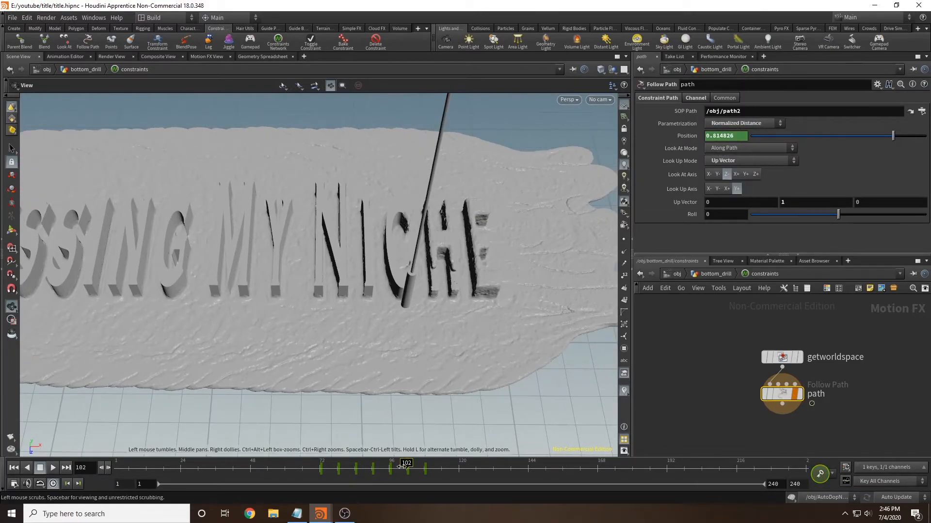
# Step: Check the bottom drill against the whole carved title at frame 110
pyautogui.click(439, 475)
pyautogui.click(429, 474)
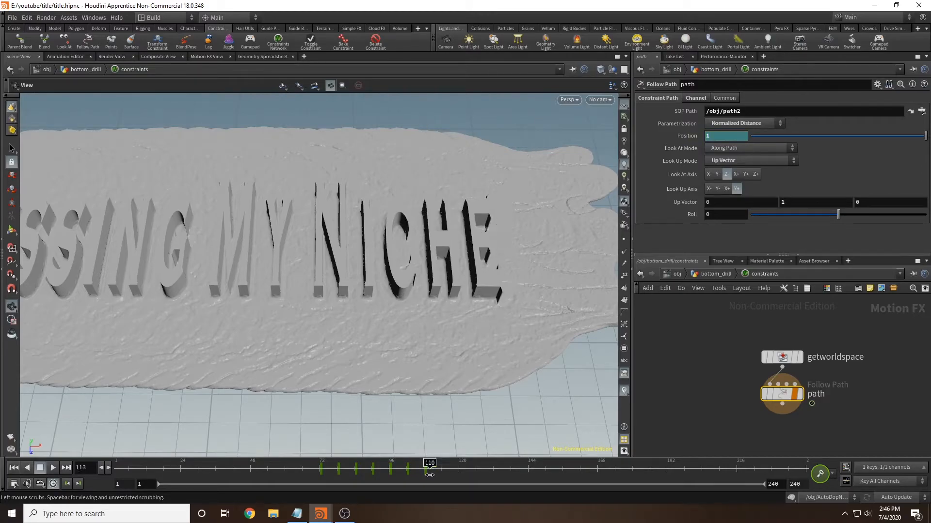
pyautogui.scroll(-10, 419, 323)
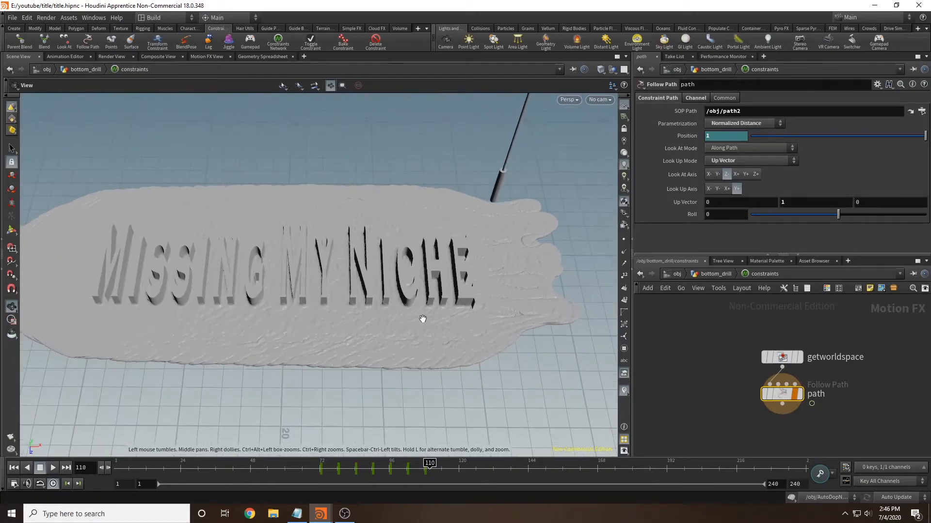
# Step: Save the scene and return to object level
pyautogui.click(705, 273)
pyautogui.click(14, 20)
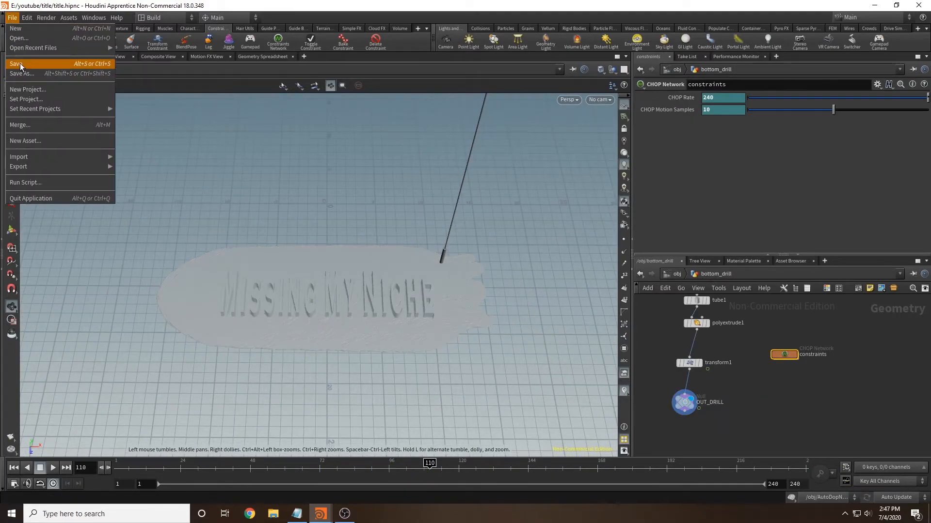
pyautogui.click(19, 63)
pyautogui.click(677, 274)
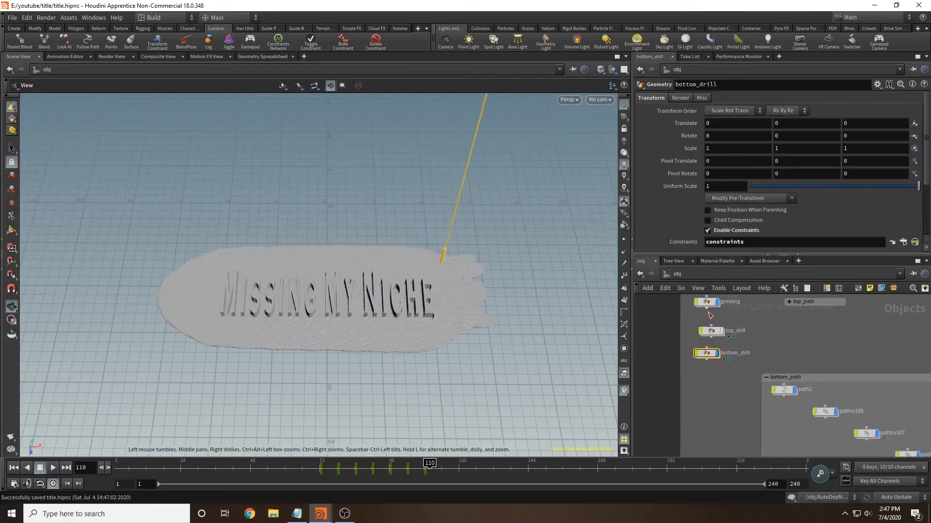
# Step: Compare the top and bottom drills against the carved letters at frames 94 and 84
pyautogui.moveTo(421, 466); pyautogui.dragTo(383, 468)
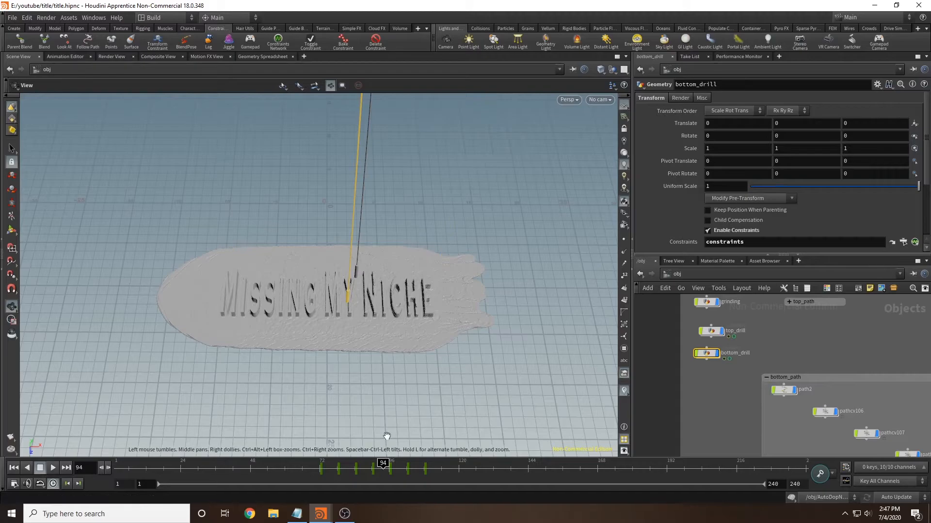
pyautogui.moveTo(406, 336); pyautogui.dragTo(315, 339)
pyautogui.click(358, 468)
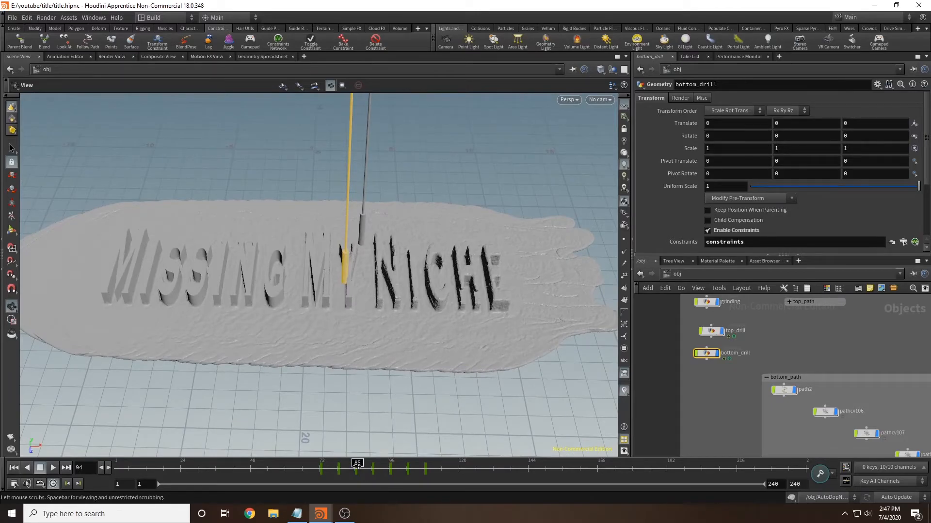
pyautogui.press('Left')
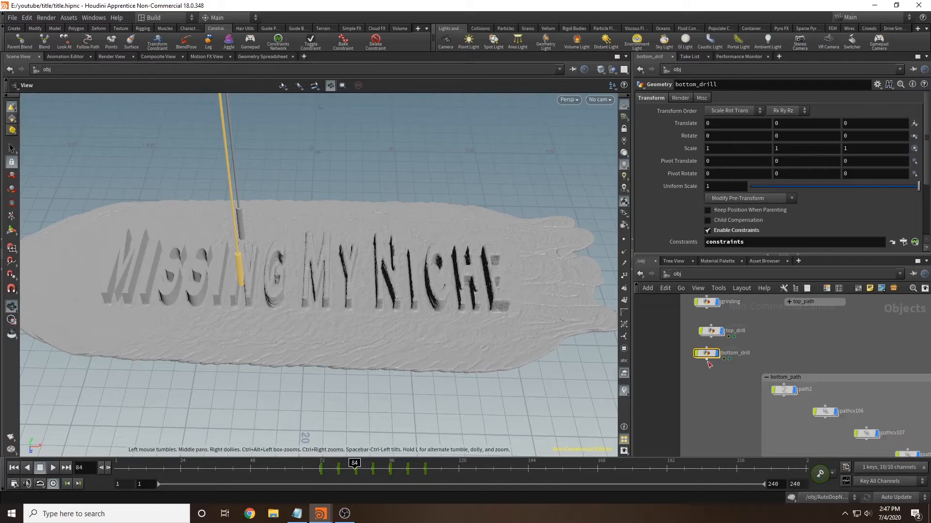
# Step: Hide the bottom_drill and grinding objects
pyautogui.moveTo(644, 323); pyautogui.dragTo(670, 344, button='middle')
pyautogui.moveTo(746, 368)
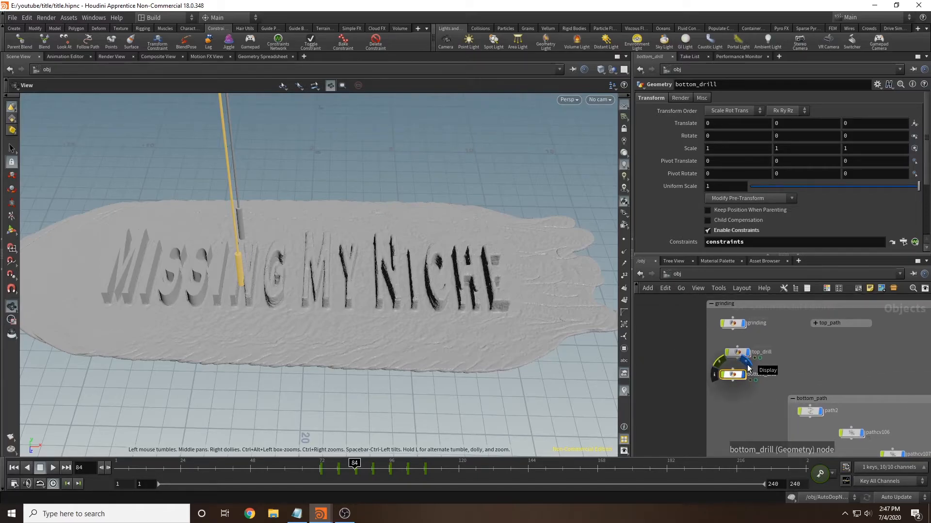
pyautogui.click(747, 369)
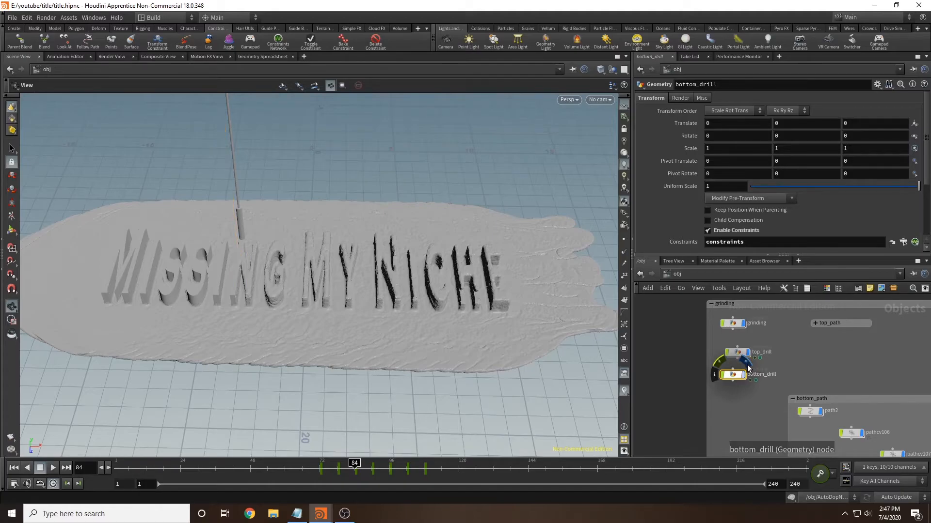
pyautogui.click(745, 313)
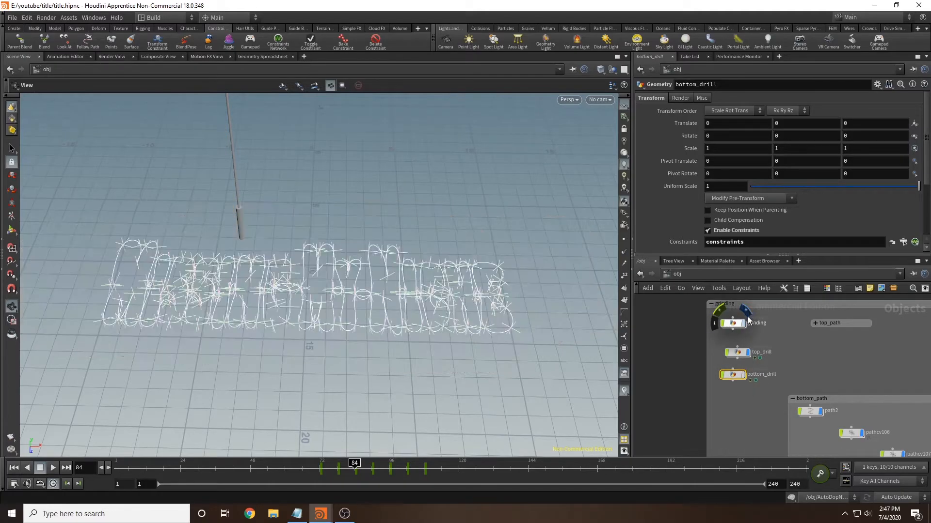
# Step: Open the top_drill object's network and move the OUT_DRILL node aside from the node chain
pyautogui.doubleClick(737, 352)
pyautogui.moveTo(717, 439); pyautogui.dragTo(750, 379, button='middle')
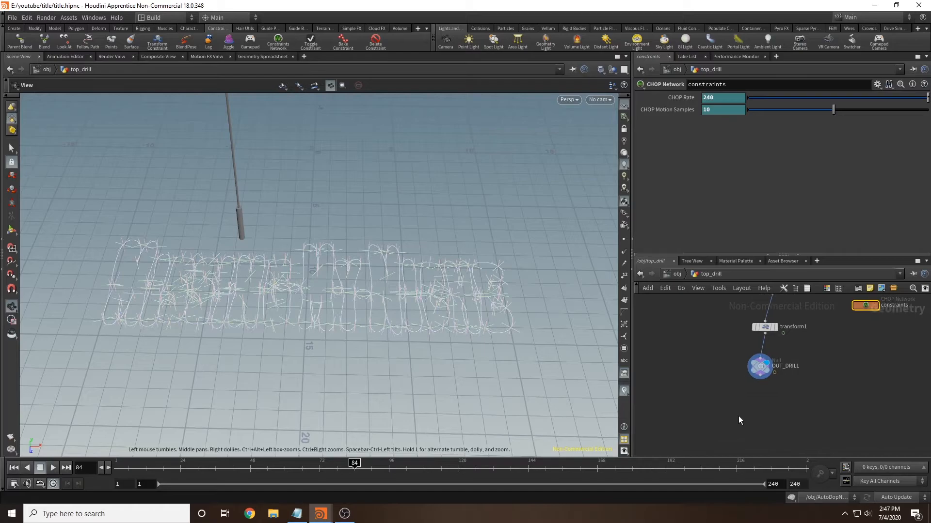
pyautogui.scroll(1, 734, 407)
pyautogui.press('Delete')
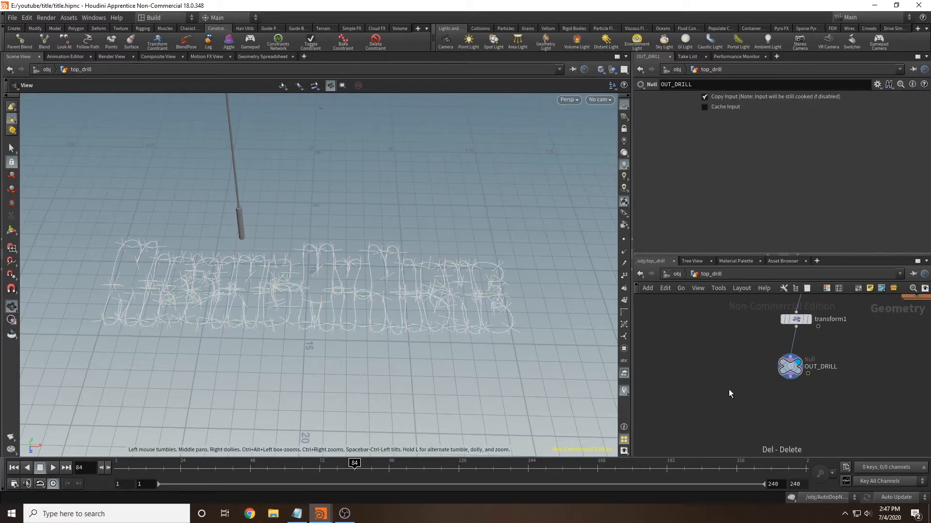
pyautogui.moveTo(395, 263); pyautogui.dragTo(332, 232)
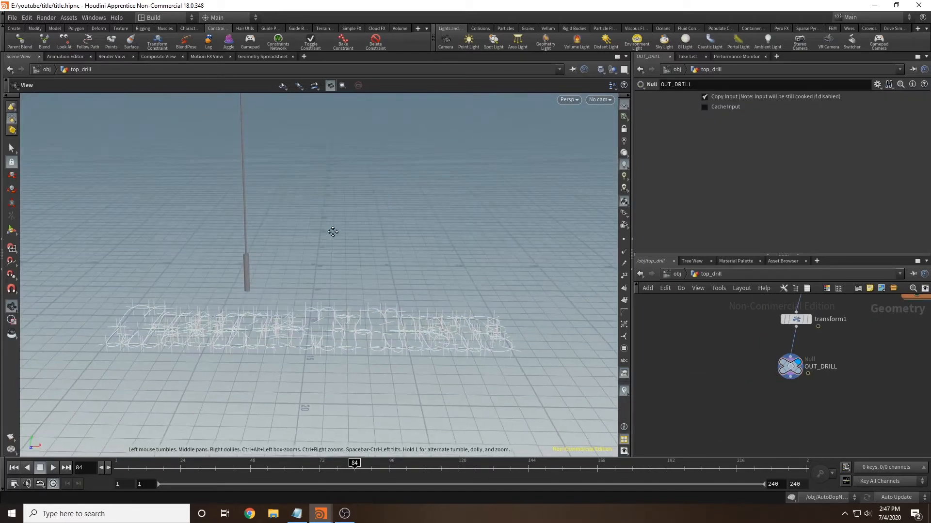
pyautogui.moveTo(331, 232); pyautogui.dragTo(462, 230, button='middle')
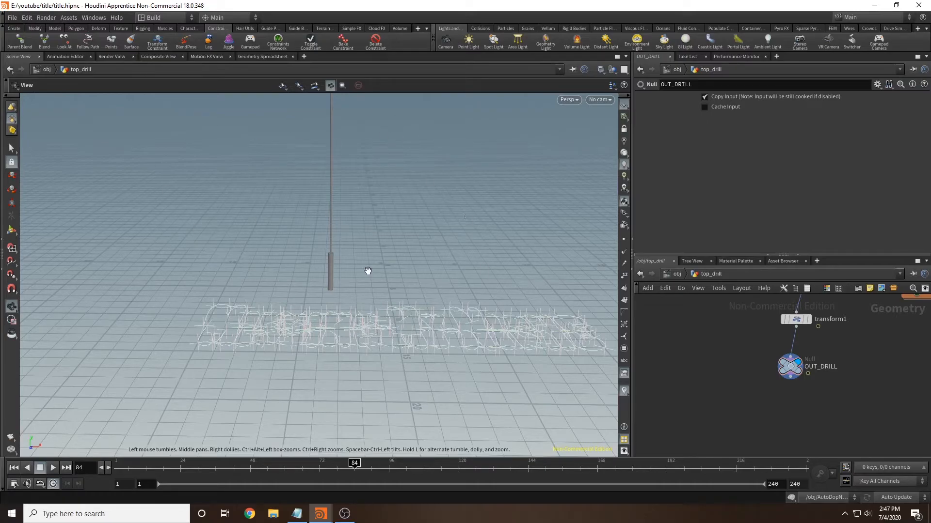
pyautogui.scroll(4, 368, 290)
pyautogui.moveTo(368, 291); pyautogui.dragTo(351, 247)
pyautogui.moveTo(344, 324); pyautogui.dragTo(361, 302, button='middle')
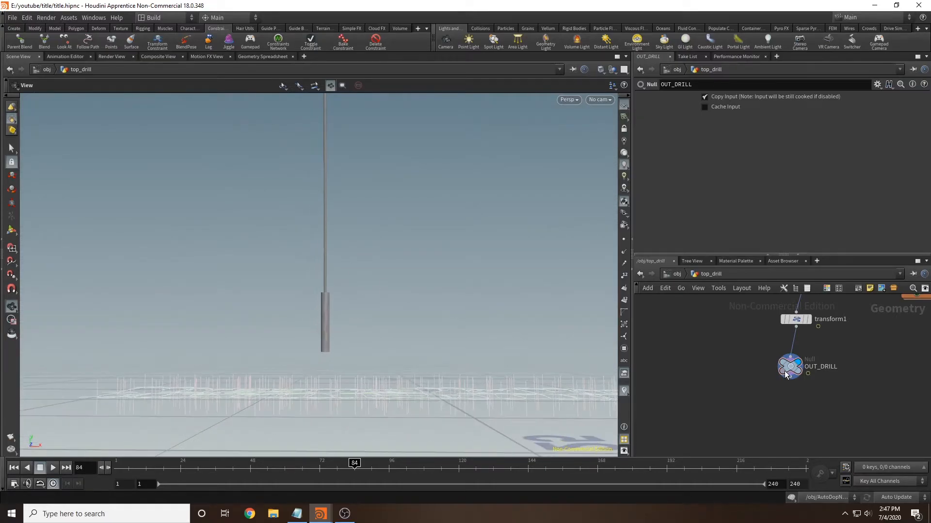
pyautogui.moveTo(786, 375); pyautogui.dragTo(850, 380)
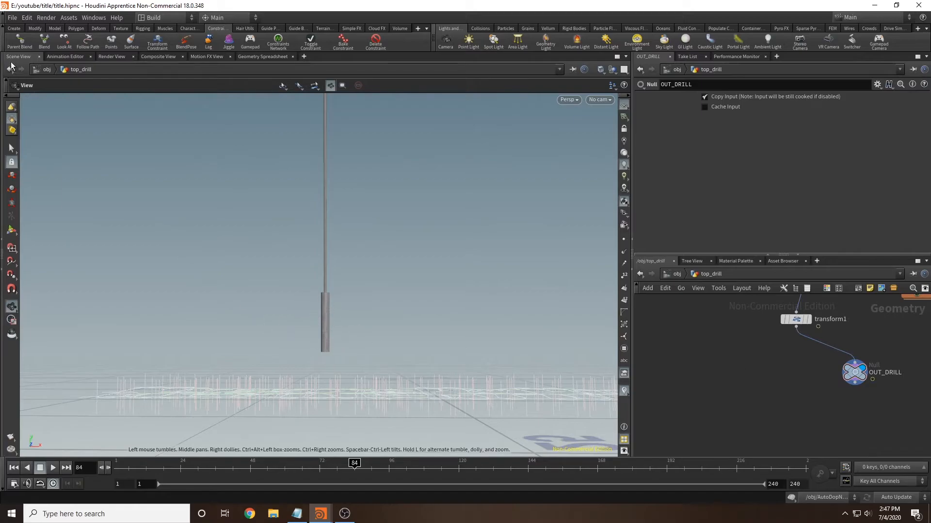
# Step: Group the primitives of the drill's thick lower section as emitter, and place the group node below OUT_DRILL
pyautogui.click(12, 148)
pyautogui.moveTo(383, 374); pyautogui.dragTo(272, 297)
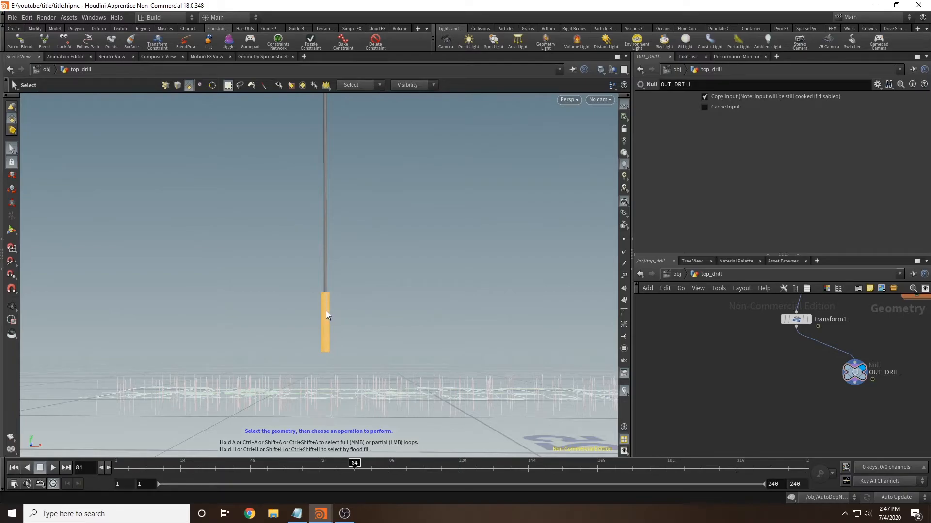
pyautogui.press('Tab')
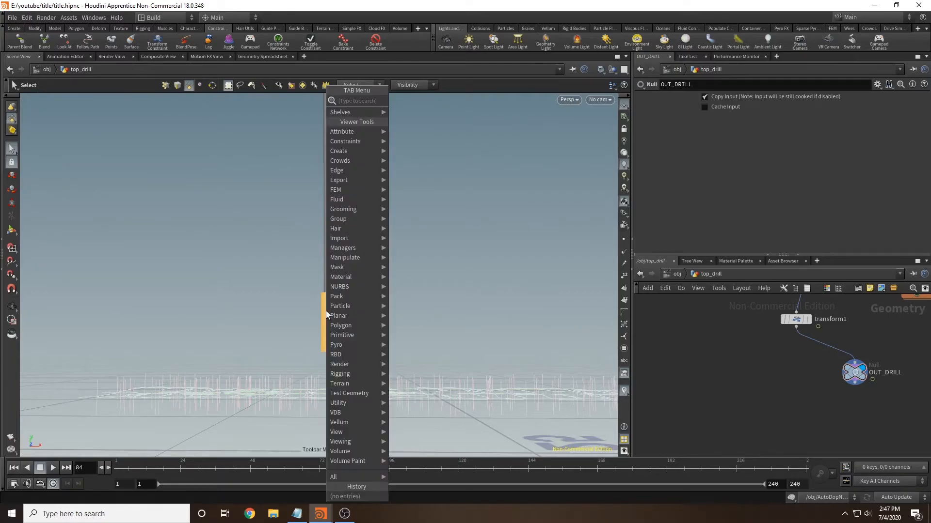
pyautogui.write('group')
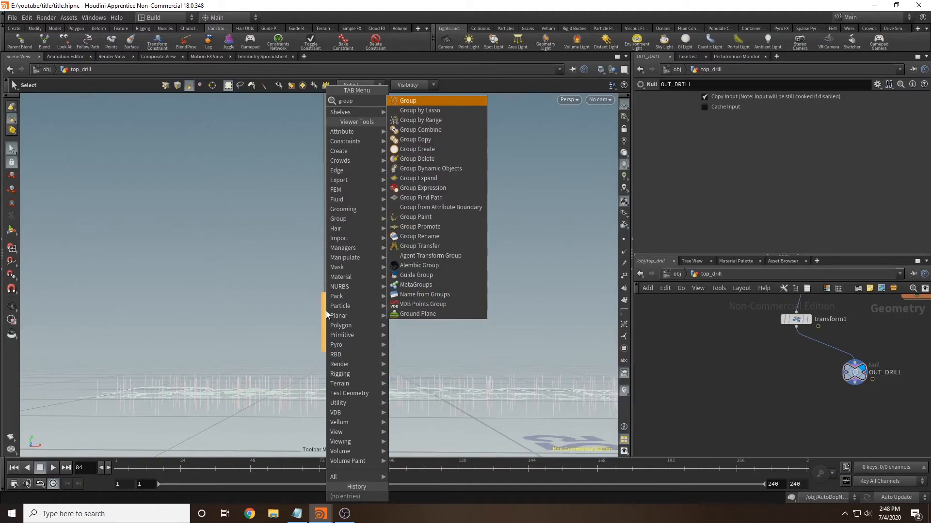
pyautogui.press('Return')
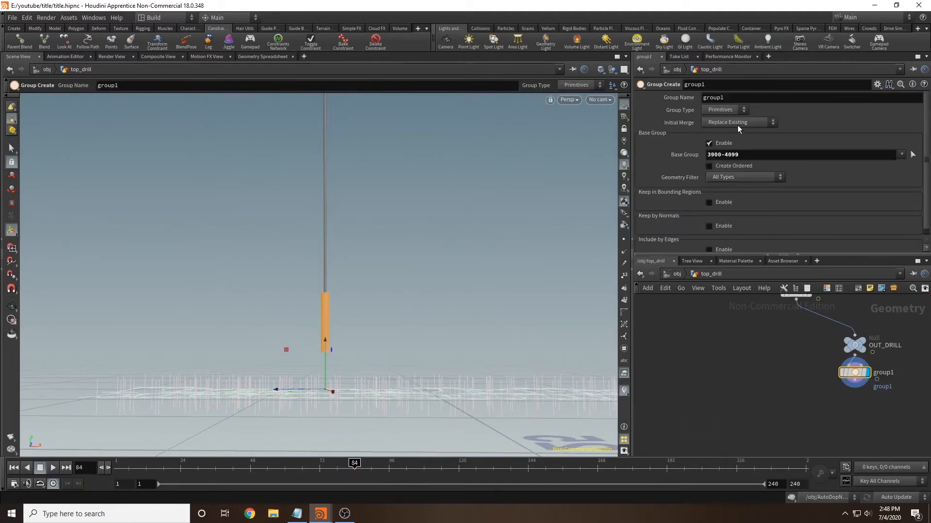
pyautogui.click(750, 99)
pyautogui.write('emitter')
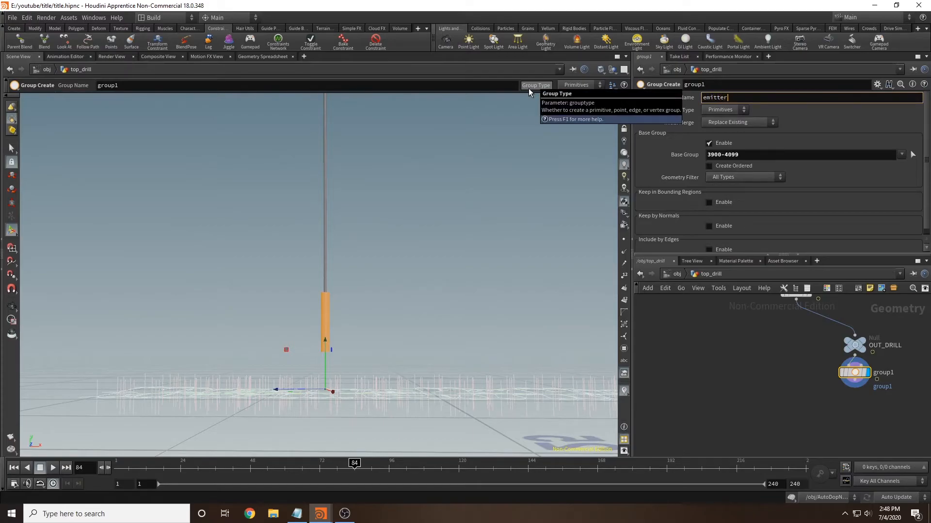
pyautogui.moveTo(854, 373); pyautogui.dragTo(795, 380)
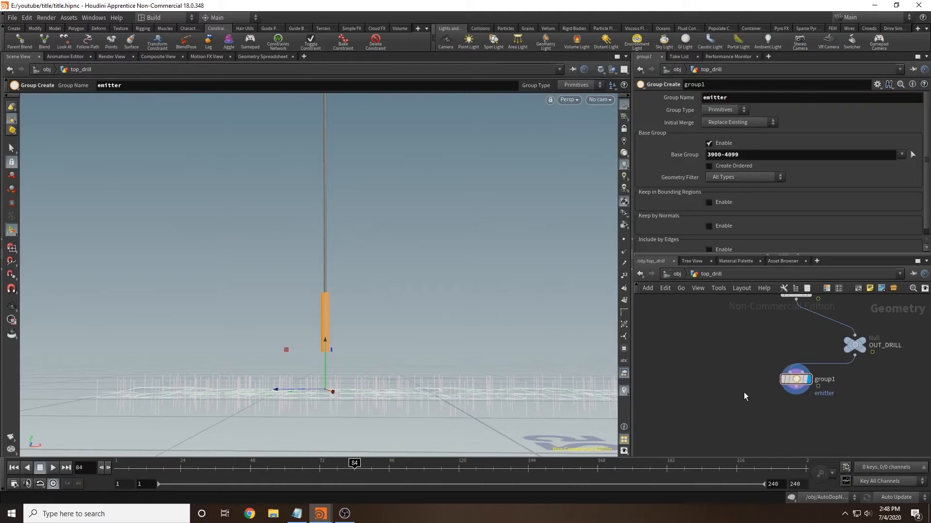
# Step: Add a Delete node after group1 and isolate the emitter group using Delete Non-Selected
pyautogui.press('Tab')
pyautogui.write('del')
pyautogui.press('Return')
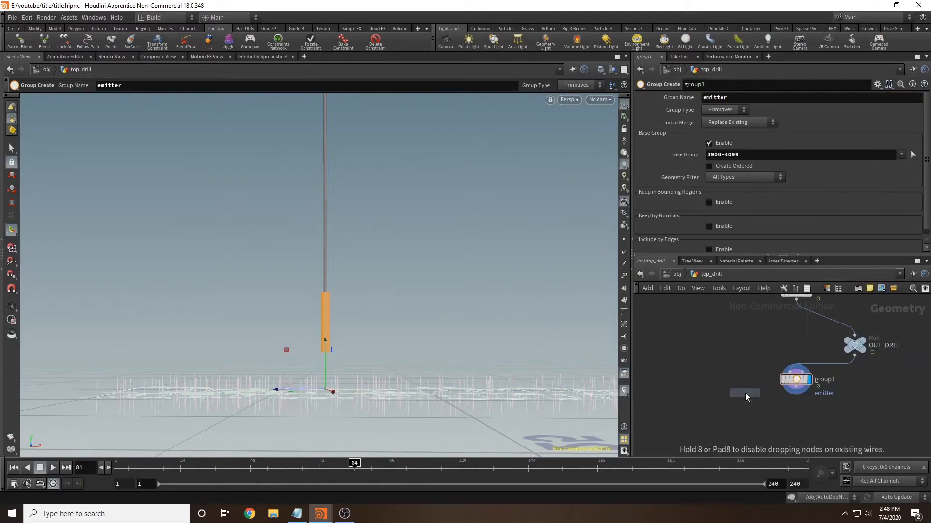
pyautogui.click(746, 413)
pyautogui.moveTo(818, 386); pyautogui.dragTo(765, 406)
pyautogui.click(912, 97)
pyautogui.click(902, 109)
pyautogui.click(736, 110)
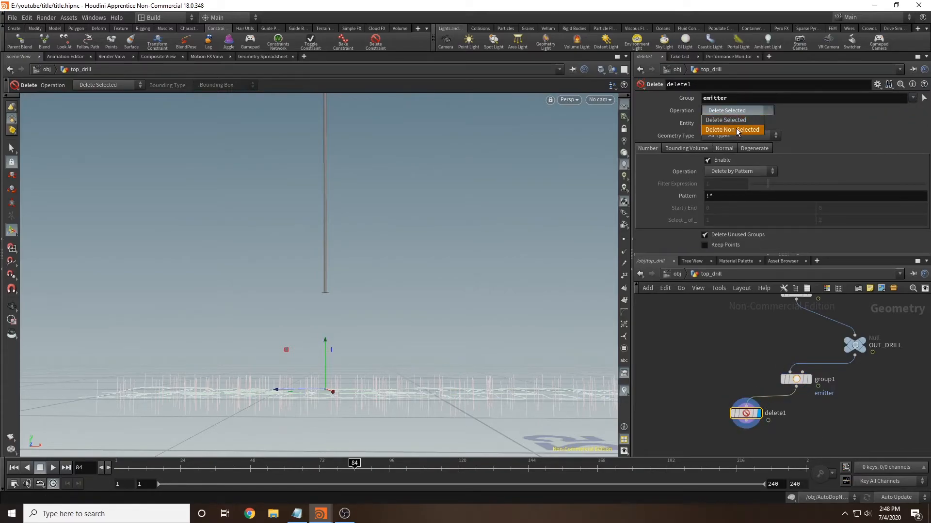
pyautogui.click(732, 119)
pyautogui.press('Escape')
pyautogui.moveTo(508, 253); pyautogui.dragTo(275, 219)
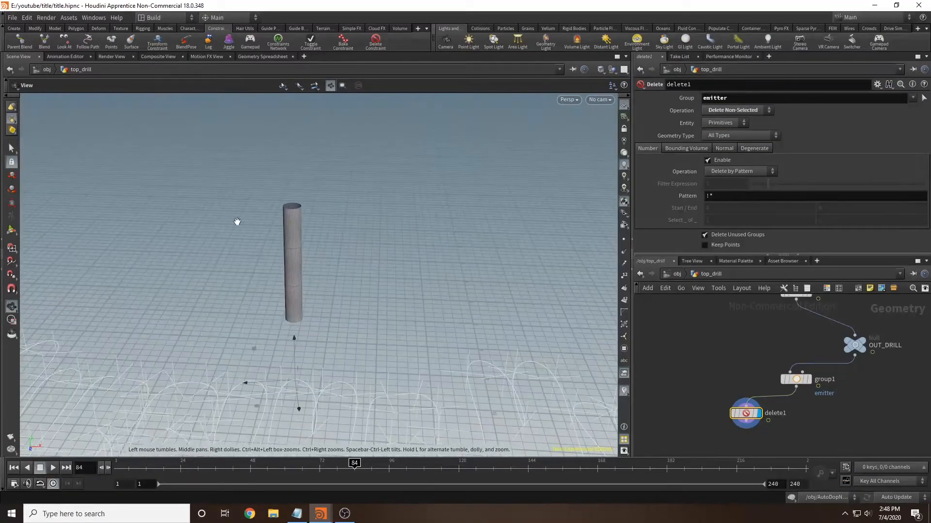
pyautogui.moveTo(271, 283); pyautogui.dragTo(444, 282)
pyautogui.press('Return')
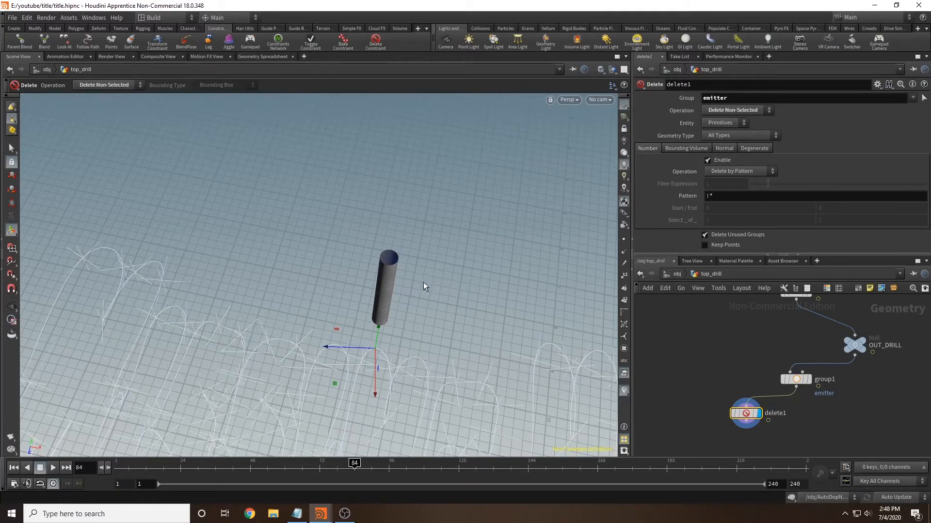
# Step: Select the rim edges at the open upper end of the isolated cylinder and cap it with PolyFill
pyautogui.click(12, 148)
pyautogui.click(12, 119)
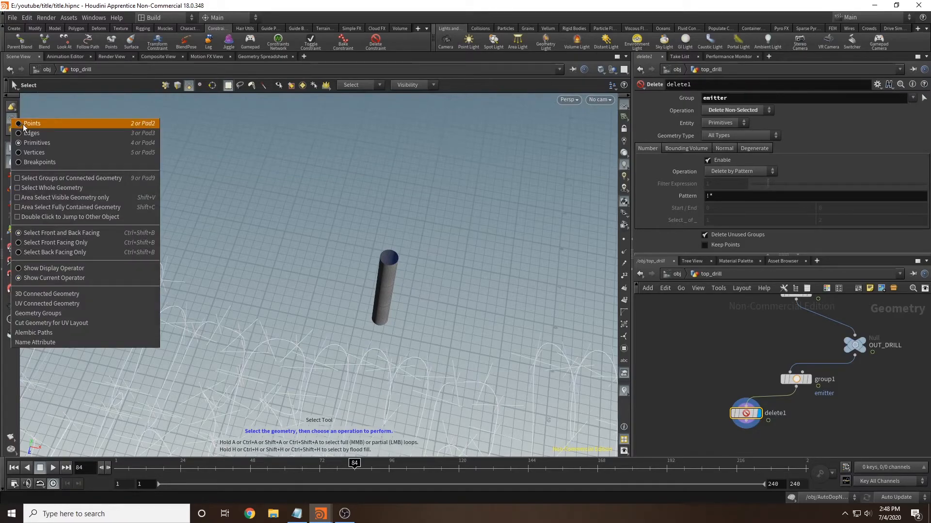
pyautogui.click(21, 123)
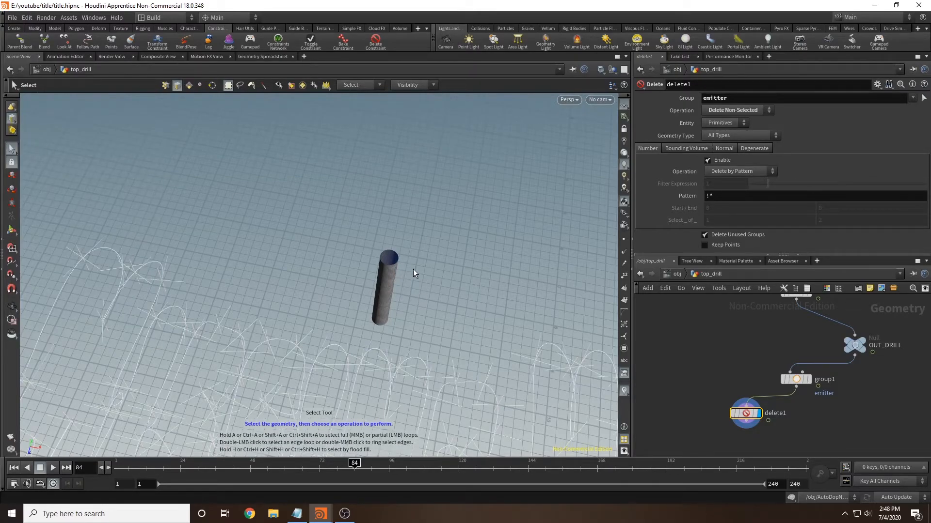
pyautogui.hotkey('space', 'b')
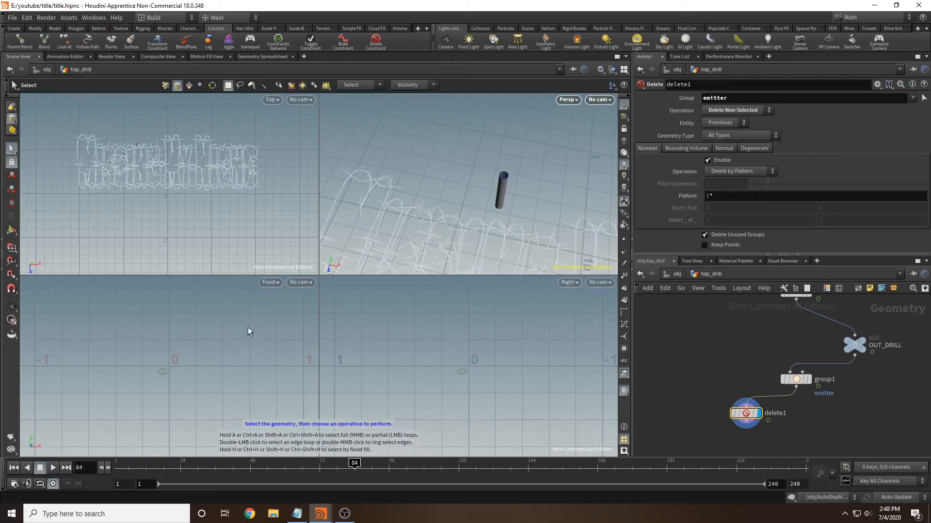
pyautogui.hotkey('space', 'b')
pyautogui.hotkey('space', 'h')
pyautogui.scroll(-4, 286, 184)
pyautogui.moveTo(261, 113); pyautogui.dragTo(380, 197)
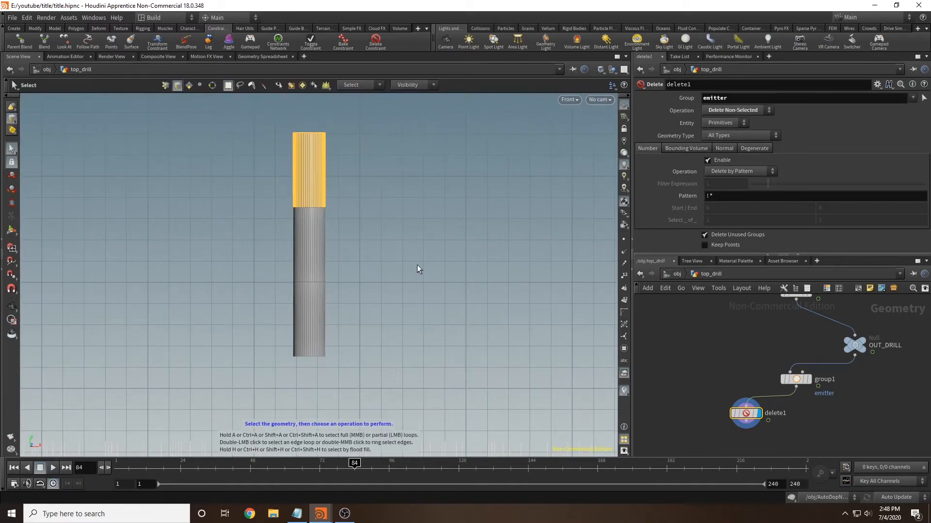
pyautogui.moveTo(331, 226); pyautogui.dragTo(254, 183)
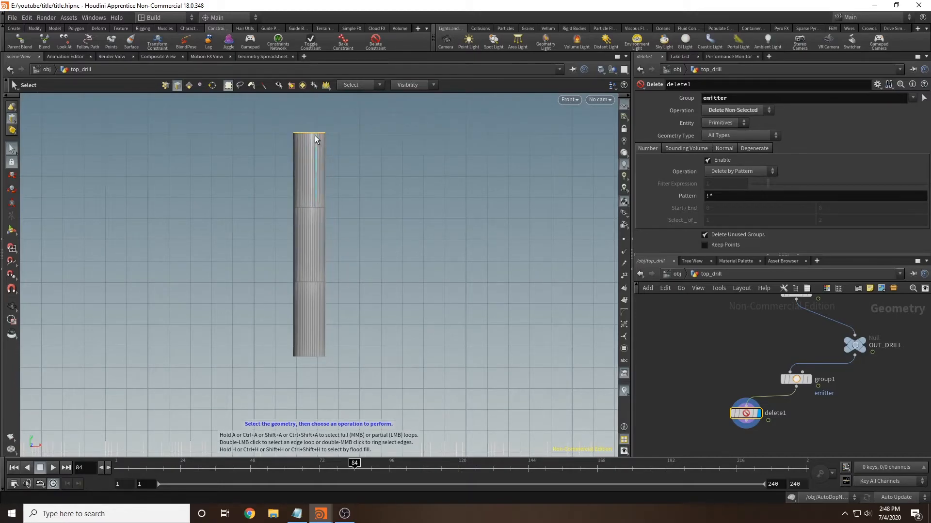
pyautogui.press('Escape')
pyautogui.hotkey('space', 'b')
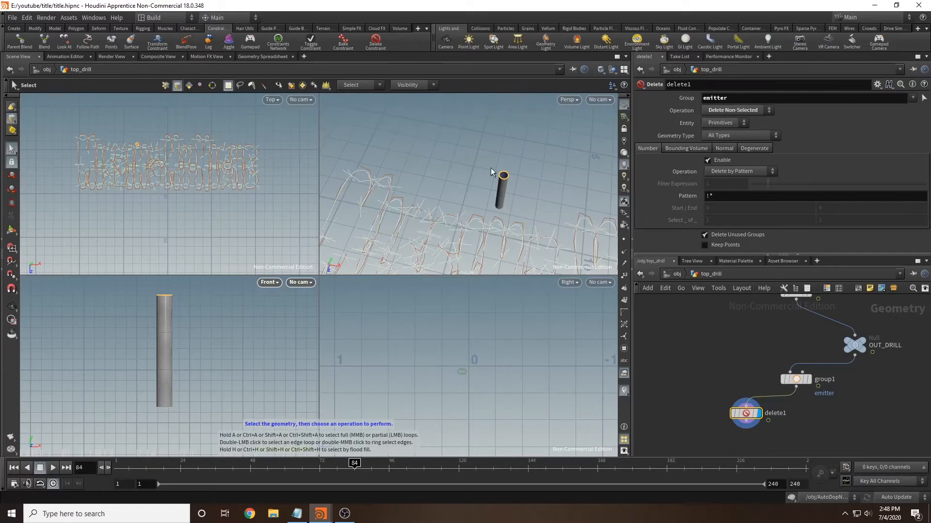
pyautogui.hotkey('space', 'b')
pyautogui.press('Tab')
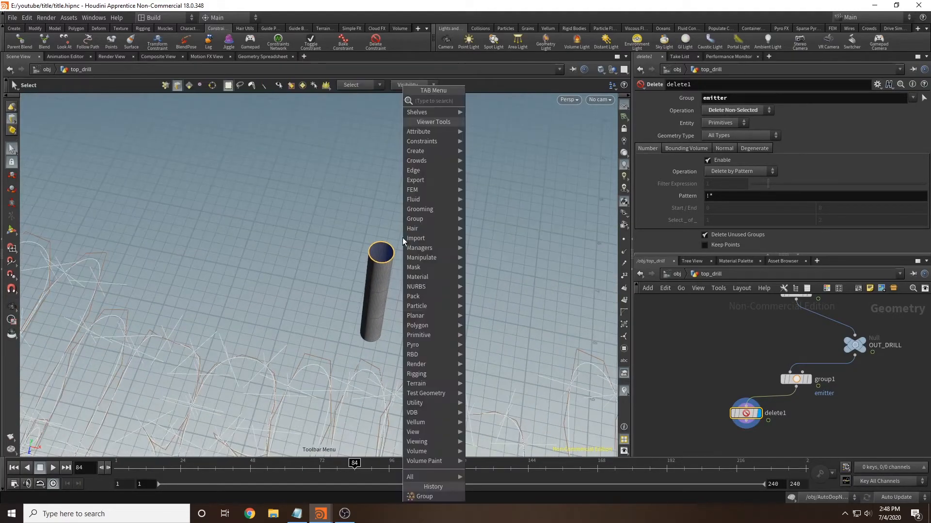
pyautogui.write('polyfil')
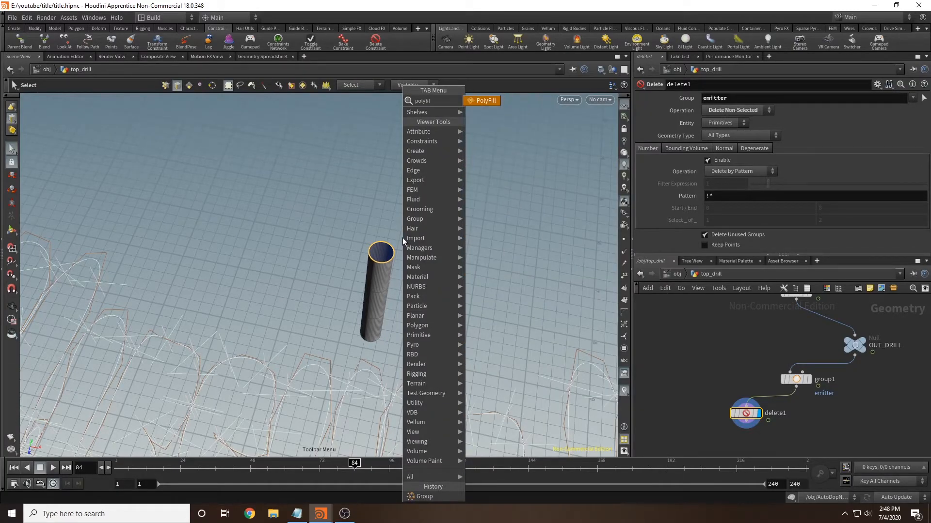
pyautogui.press('Return')
pyautogui.keyDown('alt'); pyautogui.moveTo(420, 347); pyautogui.dragTo(436, 341); pyautogui.keyUp('alt')
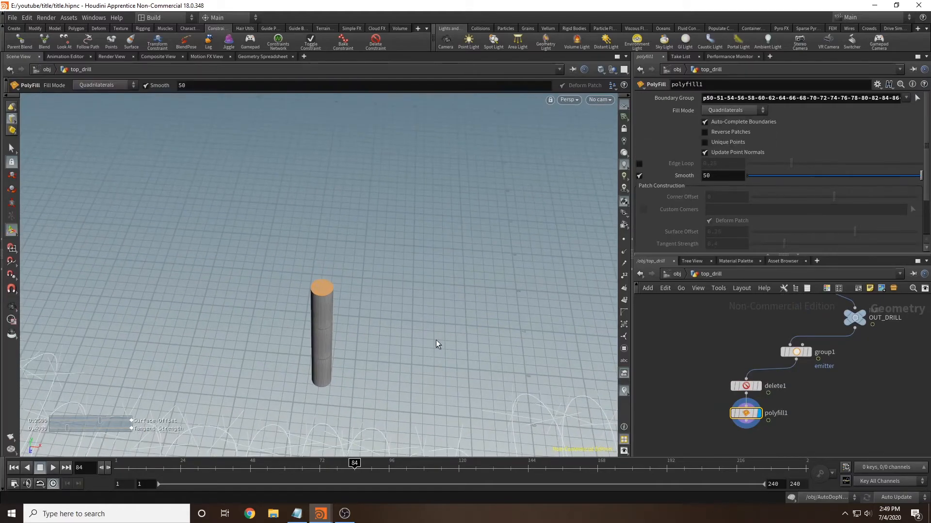
pyautogui.keyDown('alt'); pyautogui.moveTo(394, 345); pyautogui.dragTo(426, 213, button='middle'); pyautogui.keyUp('alt')
# Step: Add a POP Network below polyfill1, fed by the capped emitter geometry
pyautogui.moveTo(695, 393); pyautogui.dragTo(683, 310, button='middle')
pyautogui.scroll(-5, 714, 400)
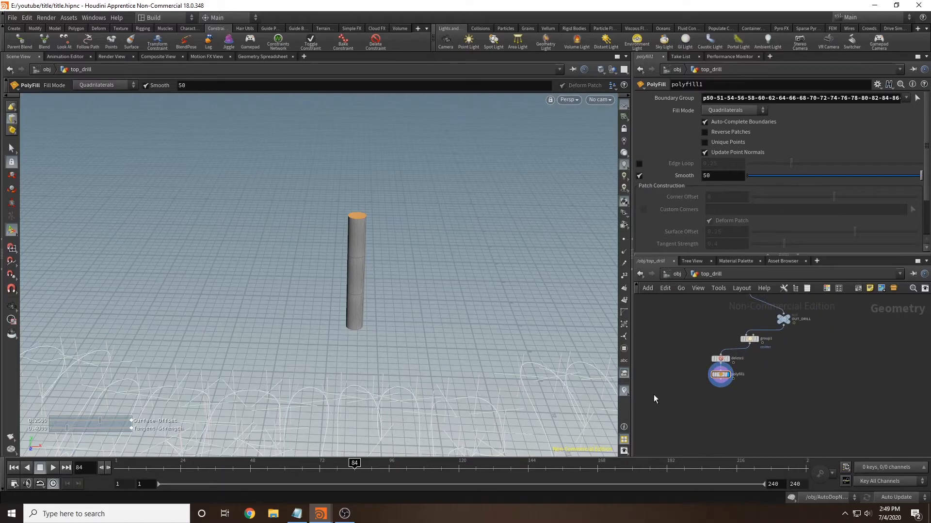
pyautogui.press('Tab')
pyautogui.write('popne')
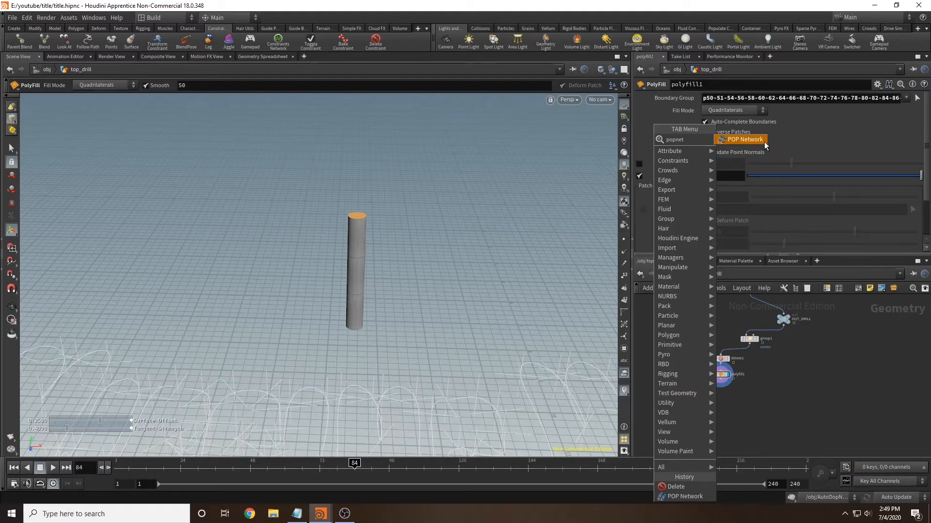
pyautogui.press('Return')
pyautogui.click(718, 403)
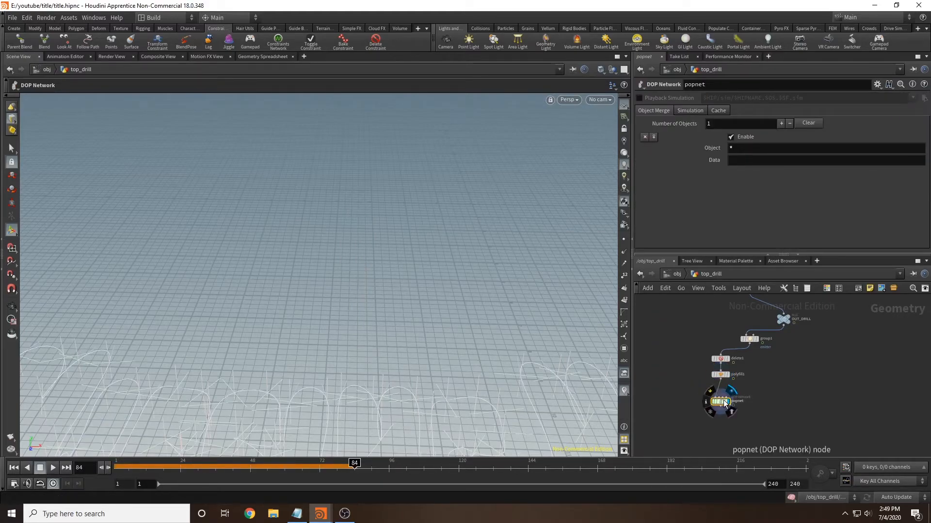
# Step: Inside popnet, return to frame 1 and set the Const. Birth Rate of source_first_input to 0
pyautogui.doubleClick(720, 401)
pyautogui.moveTo(193, 468); pyautogui.dragTo(115, 469)
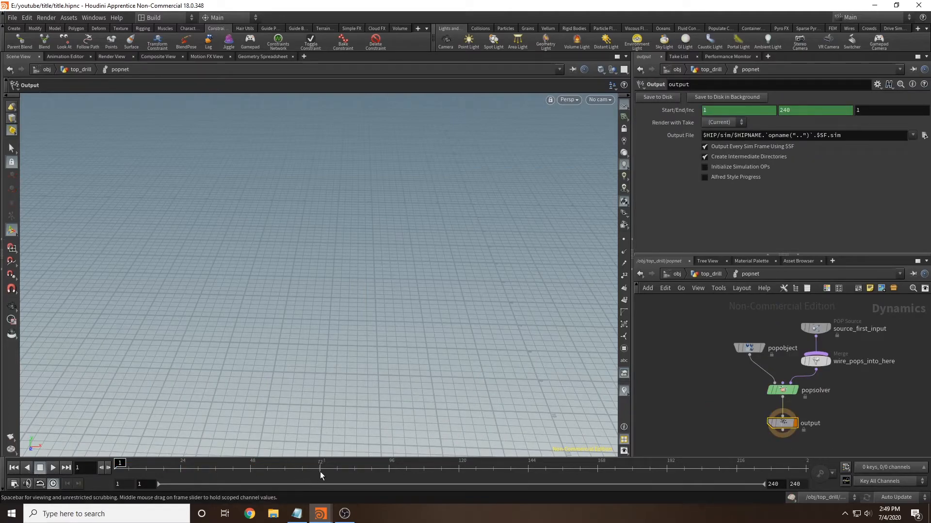
pyautogui.click(815, 329)
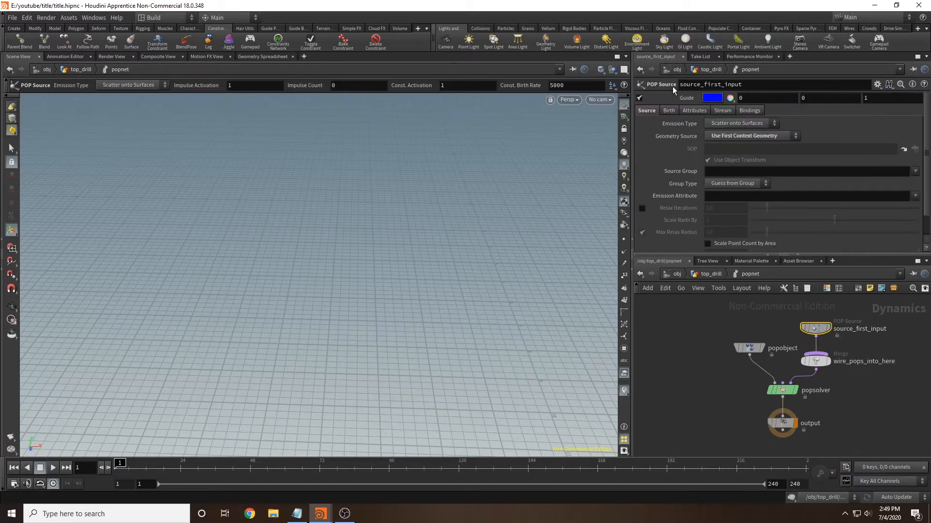
pyautogui.click(670, 110)
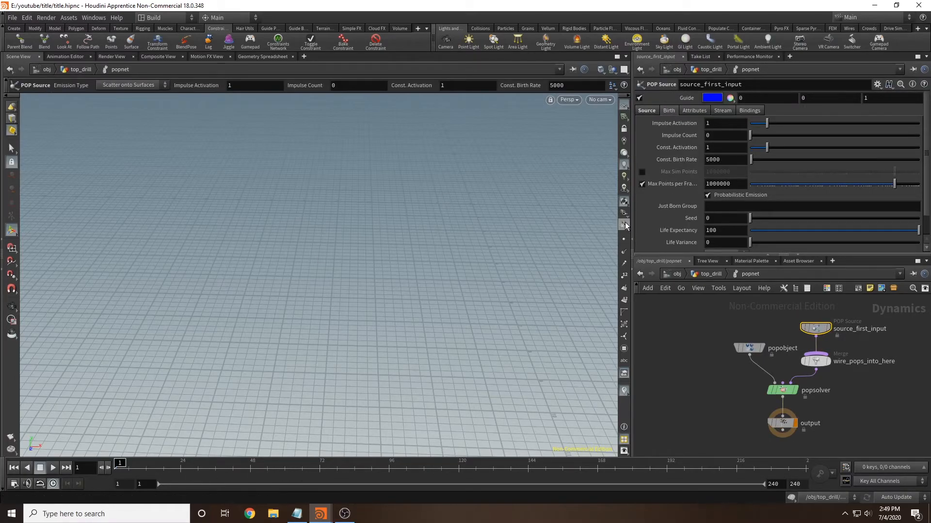
pyautogui.moveTo(723, 159); pyautogui.dragTo(438, 214)
pyautogui.write('0')
pyautogui.click(678, 341)
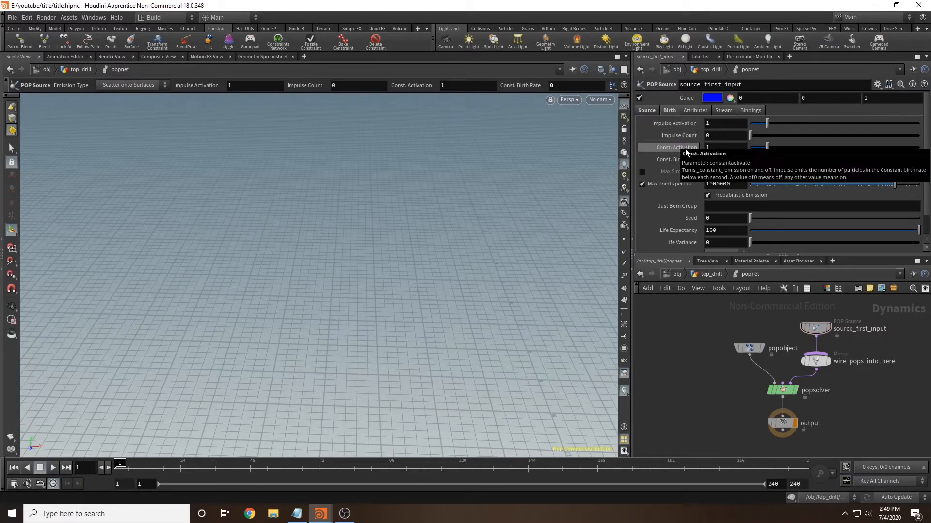
# Step: Keyframe source_first_input's Impulse Count at 0 on frames 1 and 71, and at 20 on frame 72
pyautogui.keyDown('alt'); pyautogui.click(726, 134); pyautogui.keyUp('alt')
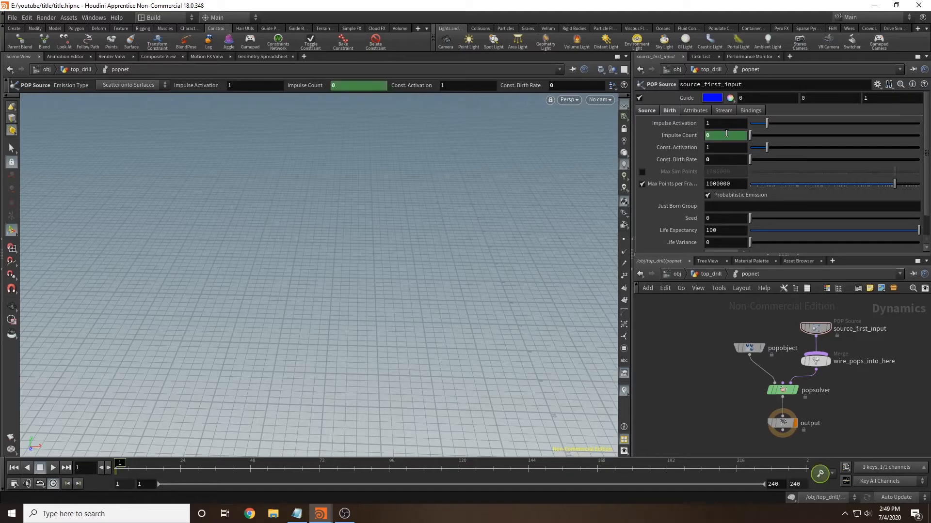
pyautogui.click(317, 471)
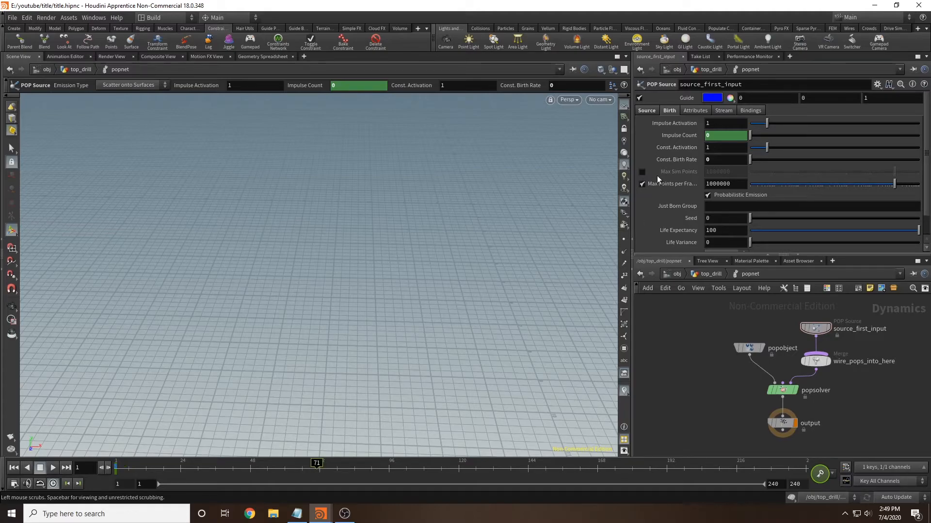
pyautogui.click(107, 468)
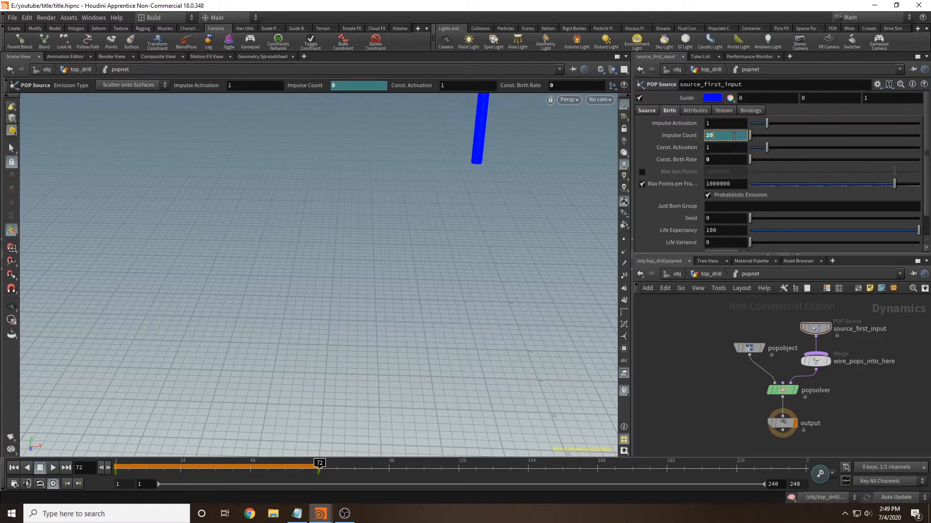
pyautogui.press('Return')
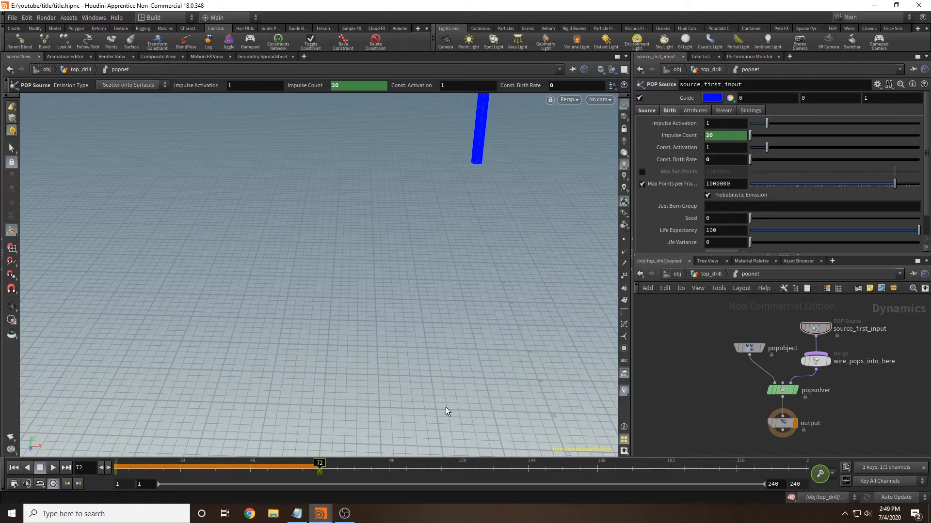
# Step: Keyframe the Impulse Count at 20 on frame 108 and at 0 on frame 109, and return to frame 1
pyautogui.click(423, 474)
pyautogui.keyDown('alt'); pyautogui.click(723, 135); pyautogui.keyUp('alt')
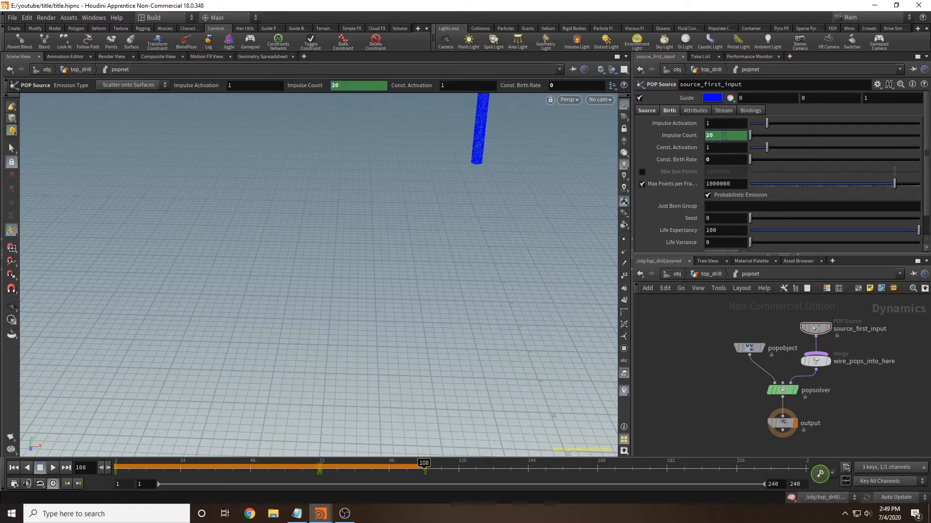
pyautogui.click(109, 468)
pyautogui.moveTo(732, 137); pyautogui.dragTo(539, 147)
pyautogui.write('0')
pyautogui.press('Return')
pyautogui.hotkey('ctrl', 'Up')
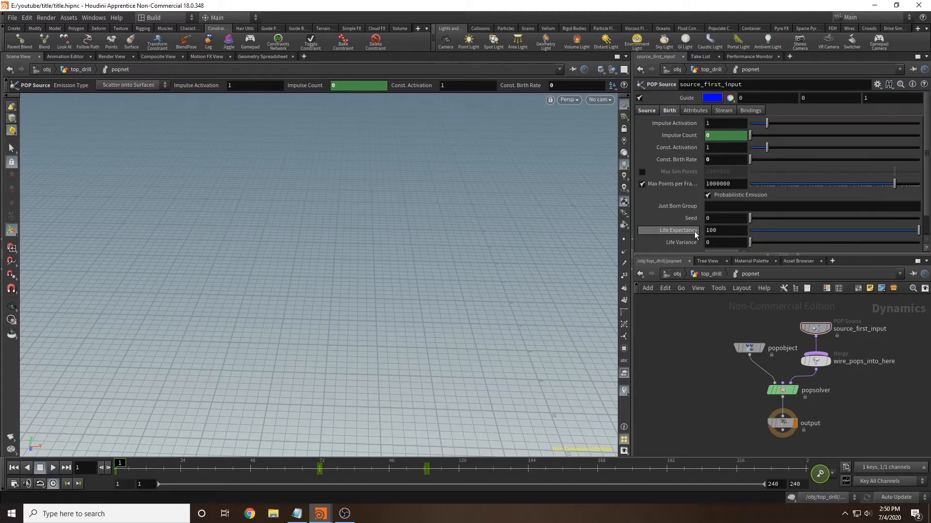
# Step: Set the particles' Life Expectancy to .2 and Life Variance to .1
pyautogui.moveTo(716, 231); pyautogui.dragTo(659, 242)
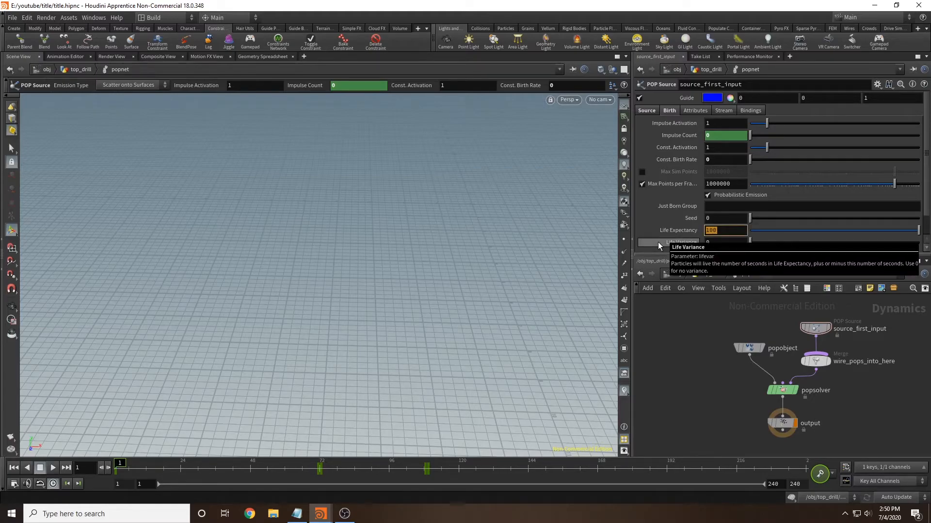
pyautogui.write('.2')
pyautogui.press('Tab')
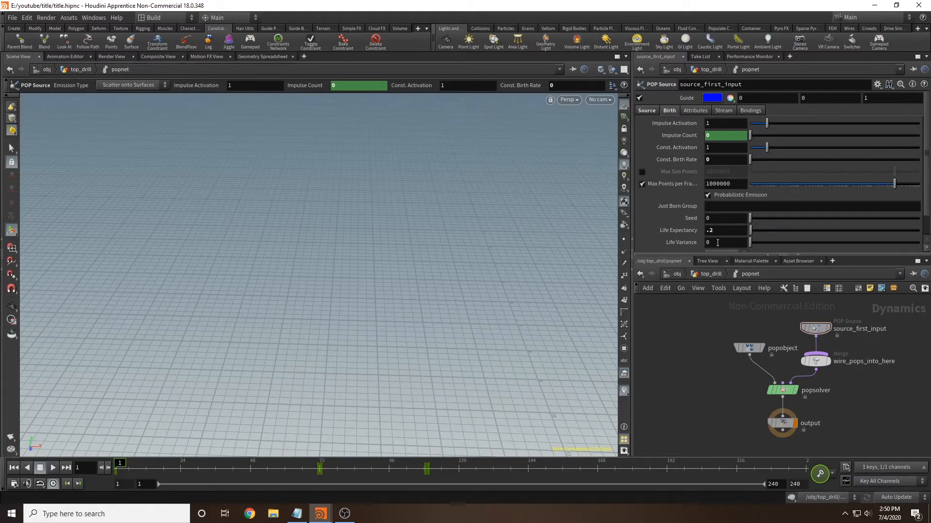
pyautogui.write('.1')
pyautogui.press('Return')
# Step: Switch Initial Velocity to Set initial velocity, with a Z velocity of 50 and a variance of 13 on all three axes
pyautogui.click(694, 111)
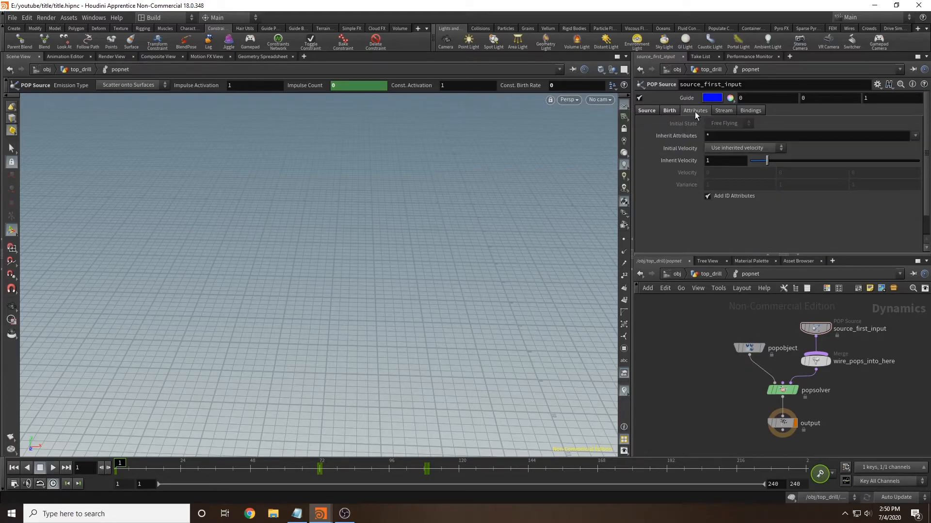
pyautogui.click(751, 148)
pyautogui.click(731, 177)
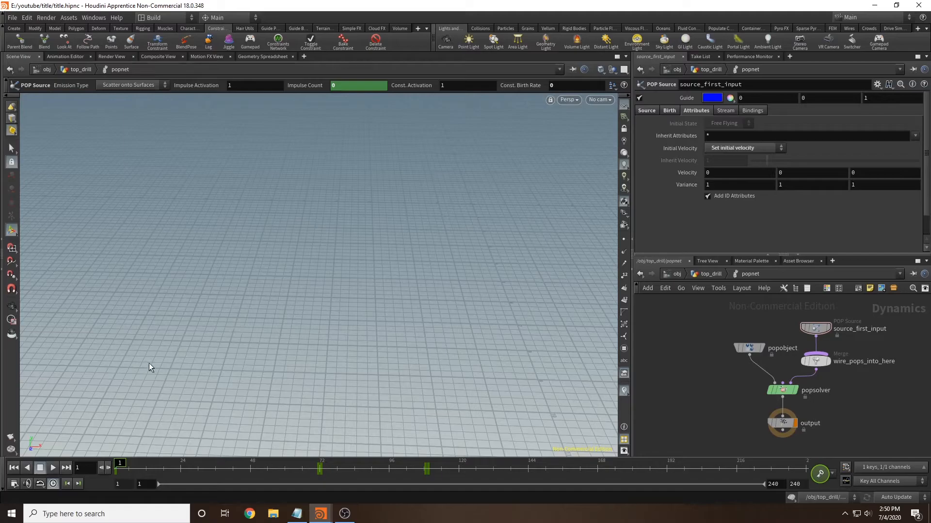
pyautogui.click(882, 173)
pyautogui.write('50')
pyautogui.press('Return')
pyautogui.press('Tab')
pyautogui.write('13')
pyautogui.press('Tab')
pyautogui.write('13')
pyautogui.press('Tab')
pyautogui.write('13')
pyautogui.press('Return')
# Step: Examine the particle spray around frame 77 inside popnet, and check it against the title curves from the top_drill network at frame 76
pyautogui.keyDown('shift'); pyautogui.moveTo(117, 468); pyautogui.dragTo(335, 468); pyautogui.keyUp('shift')
pyautogui.keyDown('alt'); pyautogui.moveTo(529, 302); pyautogui.dragTo(519, 297); pyautogui.keyUp('alt')
pyautogui.keyDown('alt'); pyautogui.moveTo(519, 296); pyautogui.dragTo(545, 285, button='right'); pyautogui.keyUp('alt')
pyautogui.keyDown('alt'); pyautogui.moveTo(544, 285); pyautogui.dragTo(242, 267, button='middle'); pyautogui.keyUp('alt')
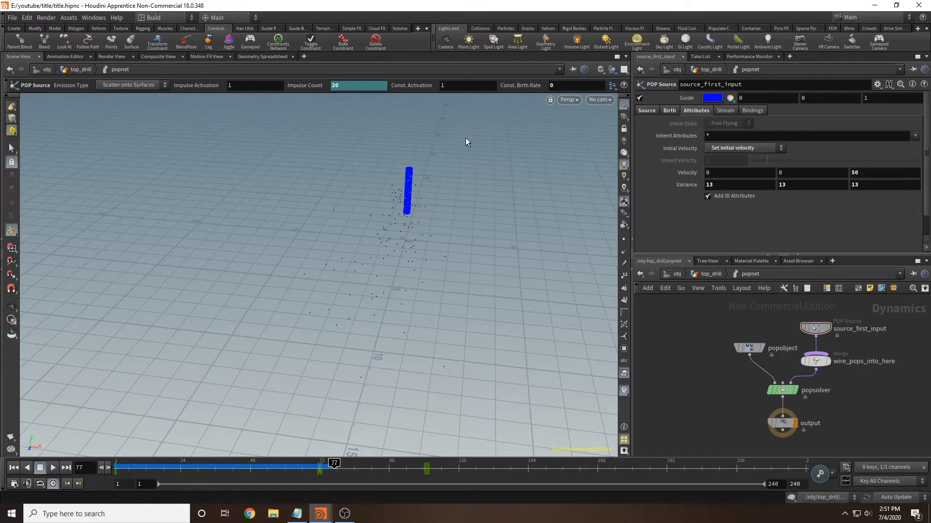
pyautogui.keyDown('alt'); pyautogui.moveTo(365, 248); pyautogui.dragTo(372, 252); pyautogui.keyUp('alt')
pyautogui.keyDown('alt'); pyautogui.scroll(-3, 373, 253); pyautogui.keyUp('alt')
pyautogui.keyDown('alt'); pyautogui.moveTo(370, 254); pyautogui.dragTo(449, 254, button='middle'); pyautogui.keyUp('alt')
pyautogui.moveTo(335, 461); pyautogui.dragTo(26, 472)
pyautogui.click(709, 275)
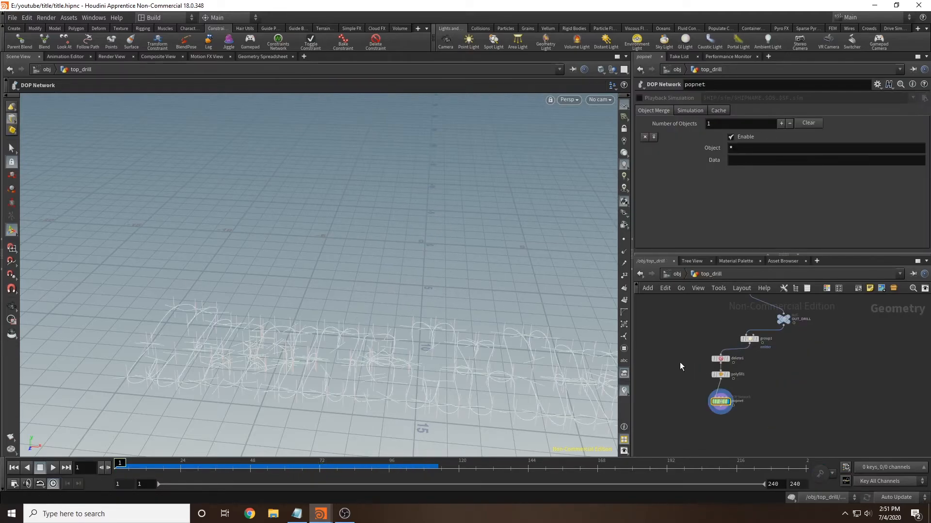
pyautogui.moveTo(258, 474); pyautogui.dragTo(331, 475)
# Step: Try merging popnet with OUT_DRILL through a Merge node, and delete that node
pyautogui.press('Tab')
pyautogui.write('merge')
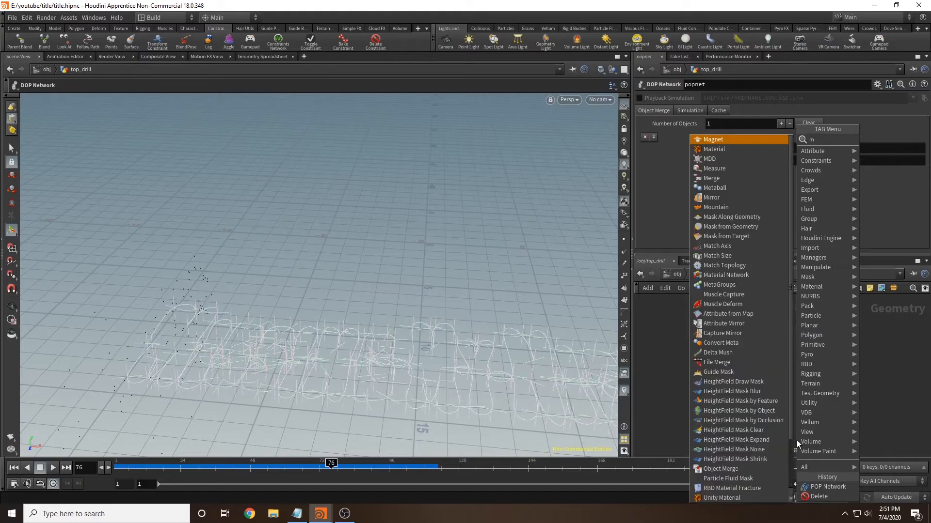
pyautogui.press('Return')
pyautogui.click(768, 430)
pyautogui.moveTo(712, 415); pyautogui.dragTo(768, 429)
pyautogui.moveTo(775, 330); pyautogui.dragTo(774, 433)
pyautogui.click(774, 432)
pyautogui.moveTo(296, 468)
pyautogui.mouseDown()
pyautogui.moveTo(427, 467)
pyautogui.moveTo(74, 469)
pyautogui.mouseUp()
pyautogui.press('Delete')
# Step: Frame the particles in the viewport at frame 88, save the scene, and render the frame in the Render View
pyautogui.moveTo(323, 467); pyautogui.dragTo(366, 469)
pyautogui.press('space')
pyautogui.moveTo(415, 378); pyautogui.dragTo(380, 297)
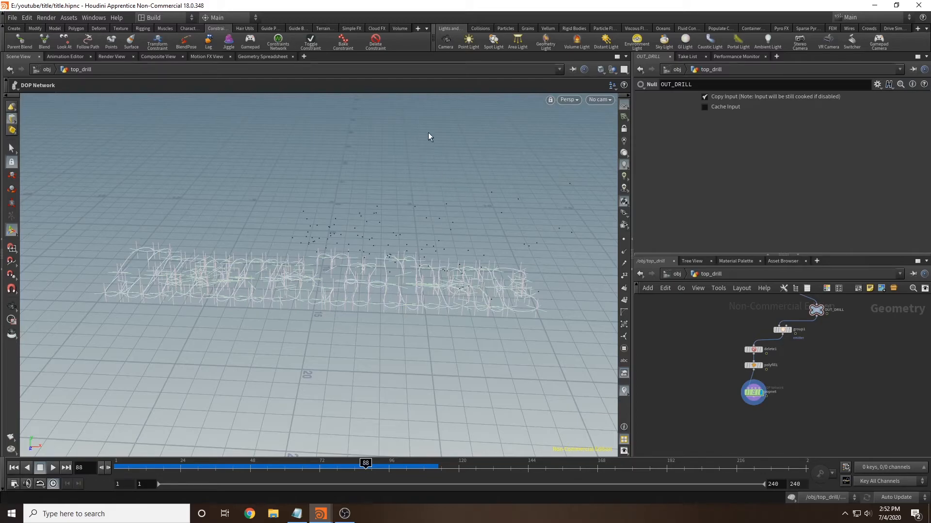
pyautogui.click(12, 17)
pyautogui.click(22, 63)
pyautogui.click(111, 57)
pyautogui.click(27, 69)
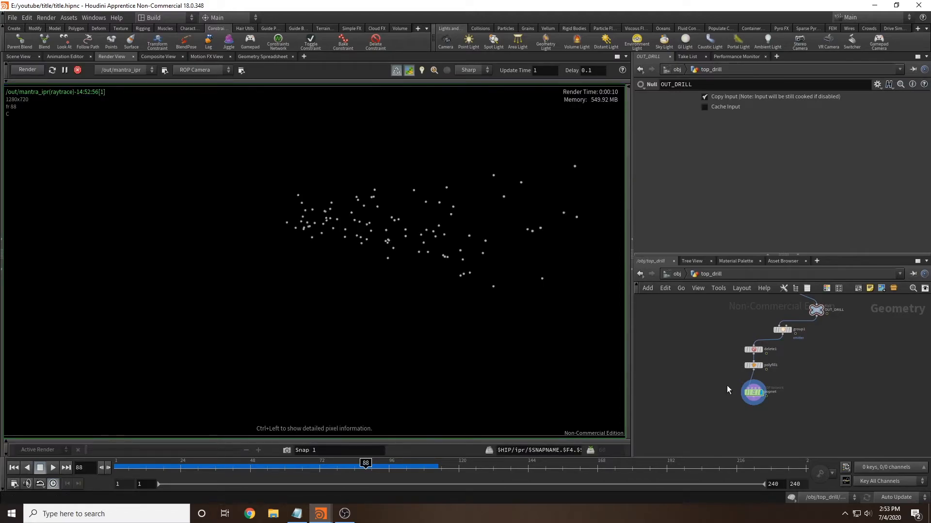
# Step: Add a Point Wrangle below popnet, fed by its particles, and make it the displayed node
pyautogui.moveTo(713, 406); pyautogui.dragTo(707, 368, button='middle')
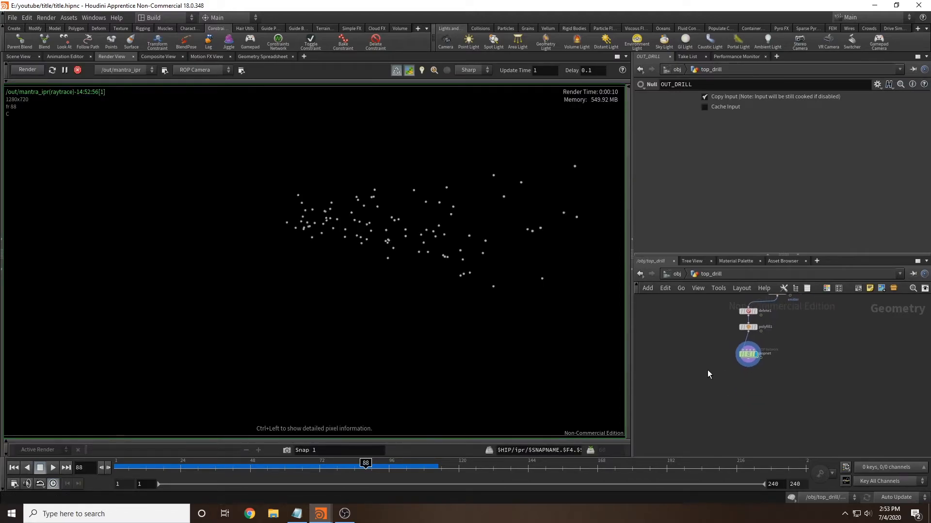
pyautogui.press('Tab')
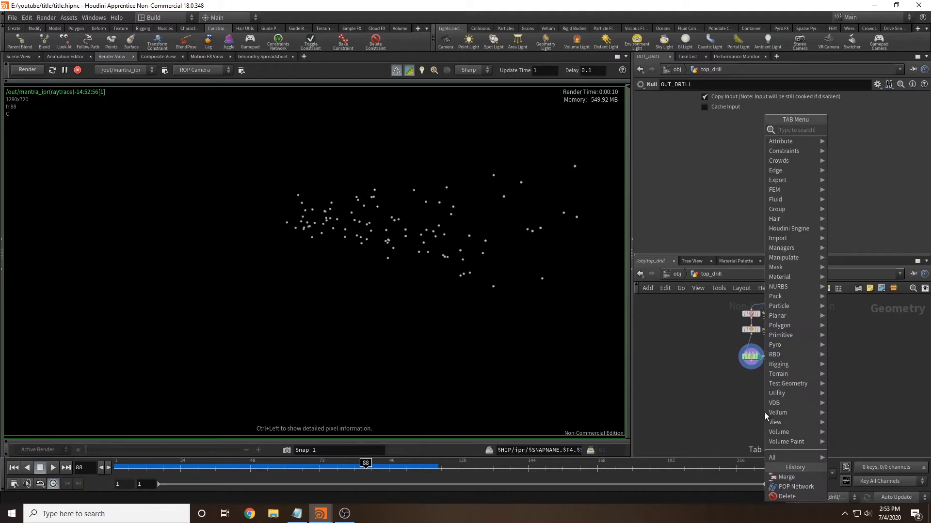
pyautogui.write('point wrang')
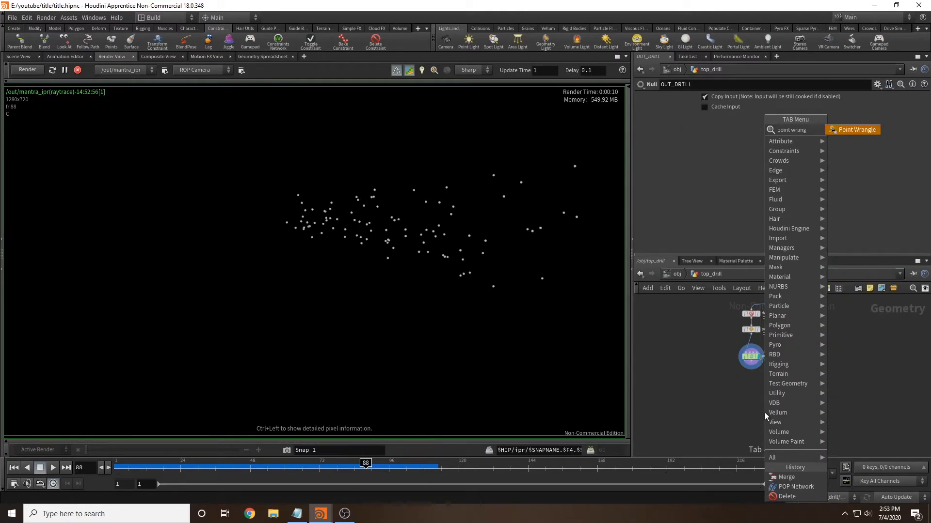
pyautogui.press('Return')
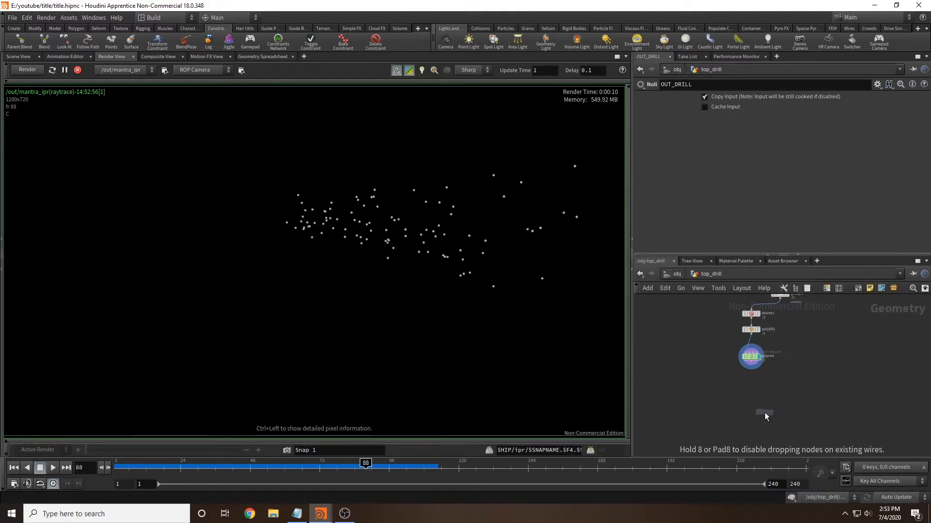
pyautogui.click(747, 383)
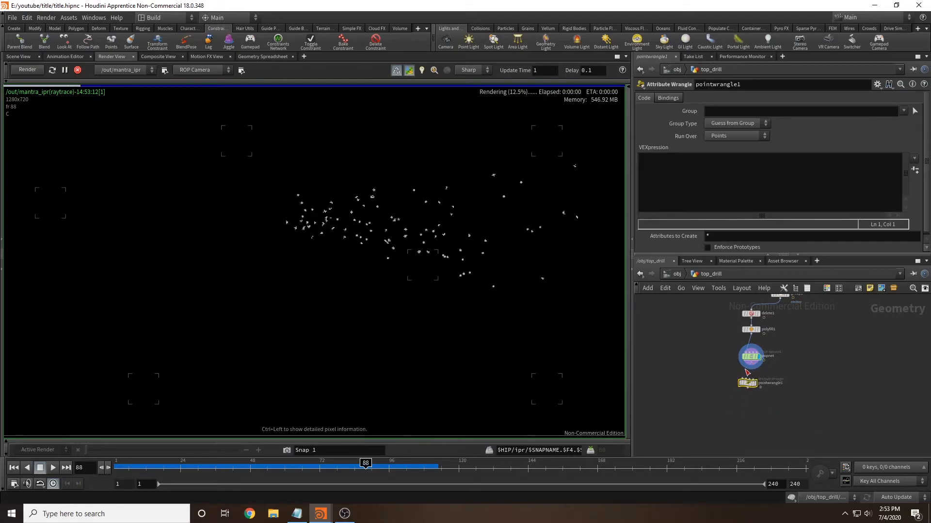
pyautogui.moveTo(740, 380); pyautogui.dragTo(742, 380)
pyautogui.click(756, 383)
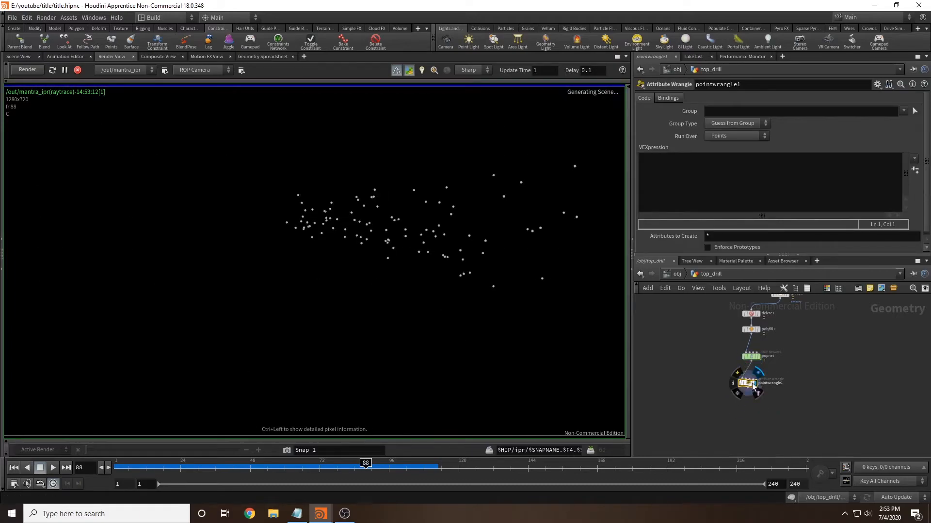
pyautogui.click(696, 160)
pyautogui.write('@pscale = 0.01;')
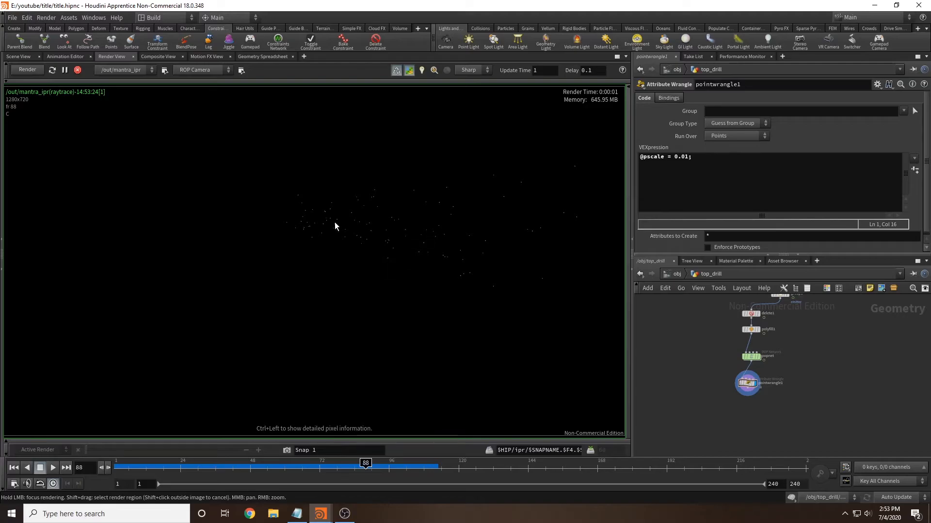
pyautogui.click(20, 57)
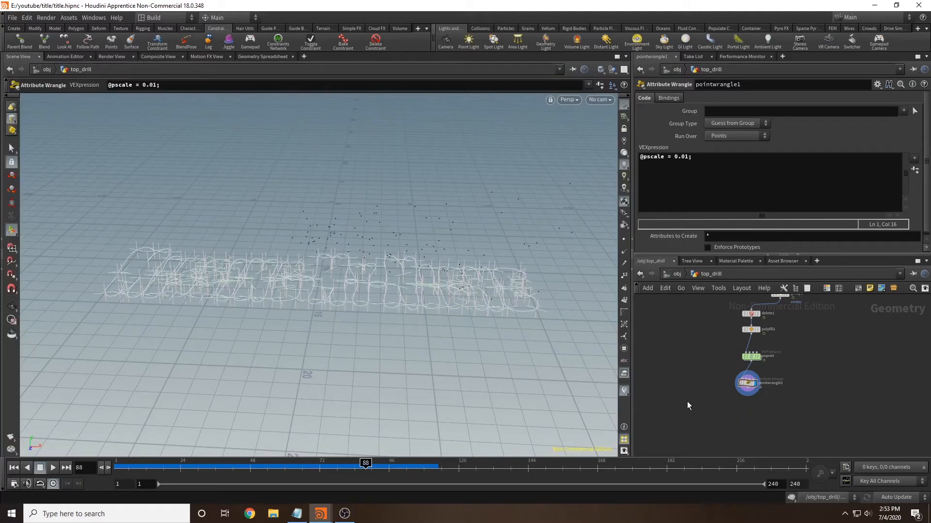
# Step: Add a Trail node below pointwrangle1, connect it to the wrangle, and display it
pyautogui.press('Tab')
pyautogui.write('trai')
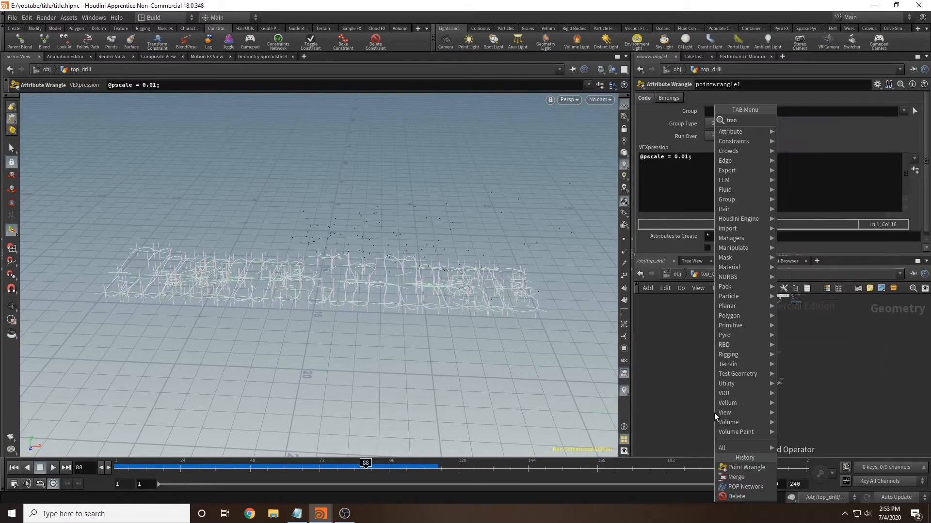
pyautogui.press('Return')
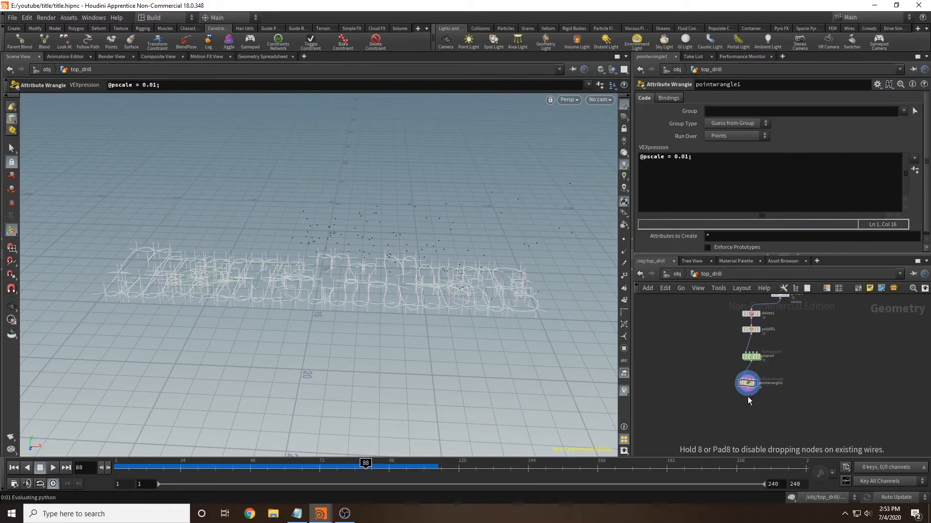
pyautogui.click(742, 413)
pyautogui.moveTo(744, 415)
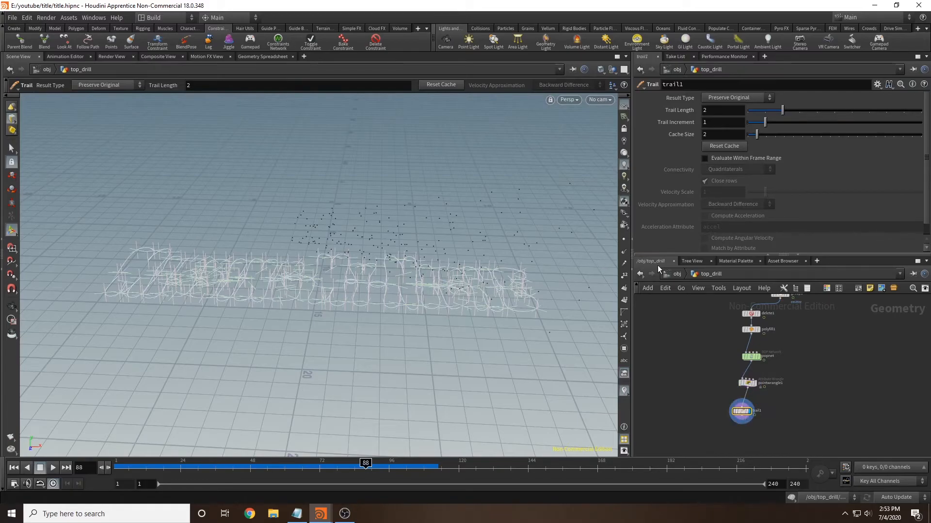
# Step: Move to frame 89 and try a different Trail Length while examining the trailed points
pyautogui.click(368, 466)
pyautogui.keyDown('alt'); pyautogui.moveTo(361, 302); pyautogui.dragTo(384, 315); pyautogui.keyUp('alt')
pyautogui.press('Return')
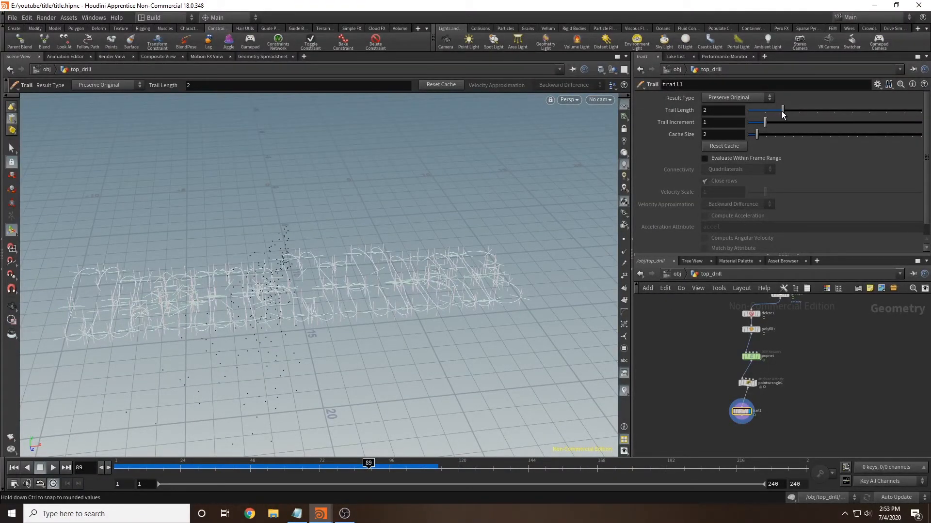
pyautogui.moveTo(788, 111)
pyautogui.mouseDown()
pyautogui.moveTo(816, 113)
pyautogui.moveTo(786, 116)
pyautogui.mouseUp()
pyautogui.press('Escape')
pyautogui.moveTo(353, 237); pyautogui.dragTo(334, 246)
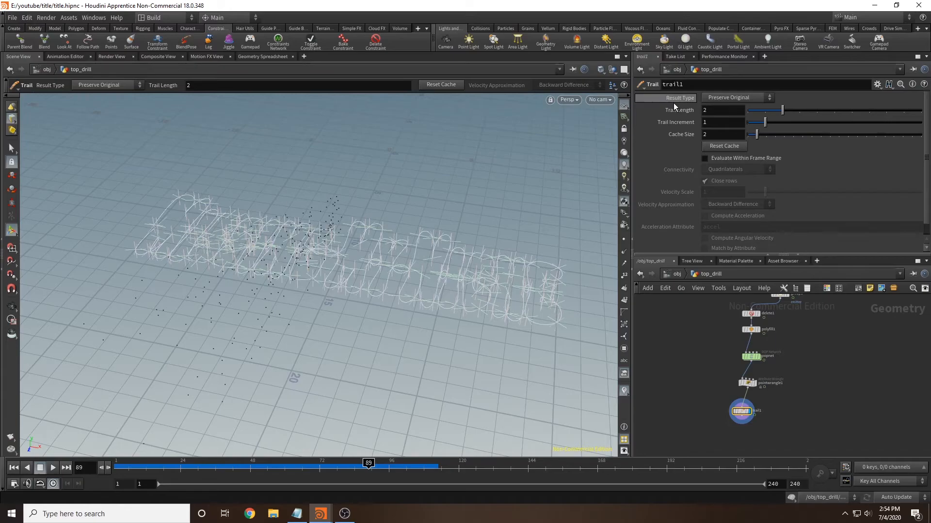
# Step: Set trail1's Result Type to Connect as Polygons and view the resulting streaks from another angle
pyautogui.click(725, 97)
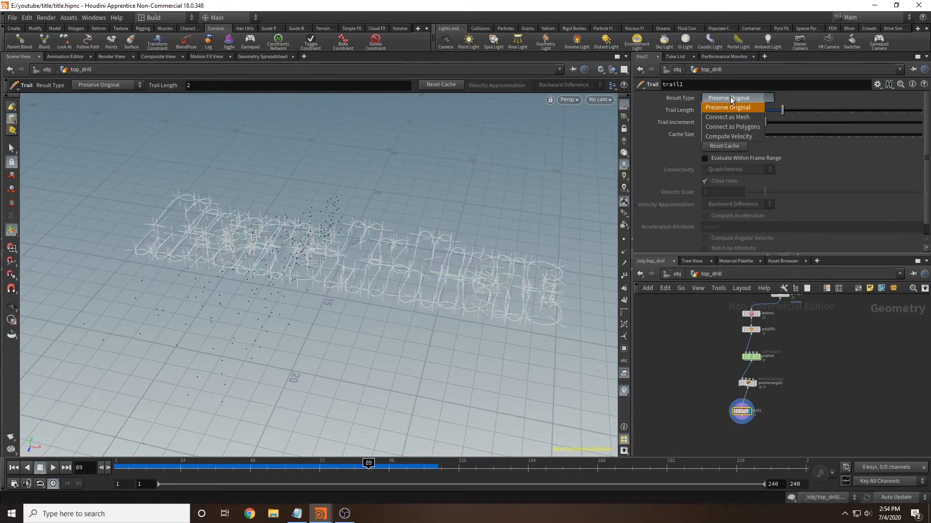
pyautogui.click(749, 128)
pyautogui.press('Escape')
pyautogui.moveTo(339, 232); pyautogui.dragTo(438, 218)
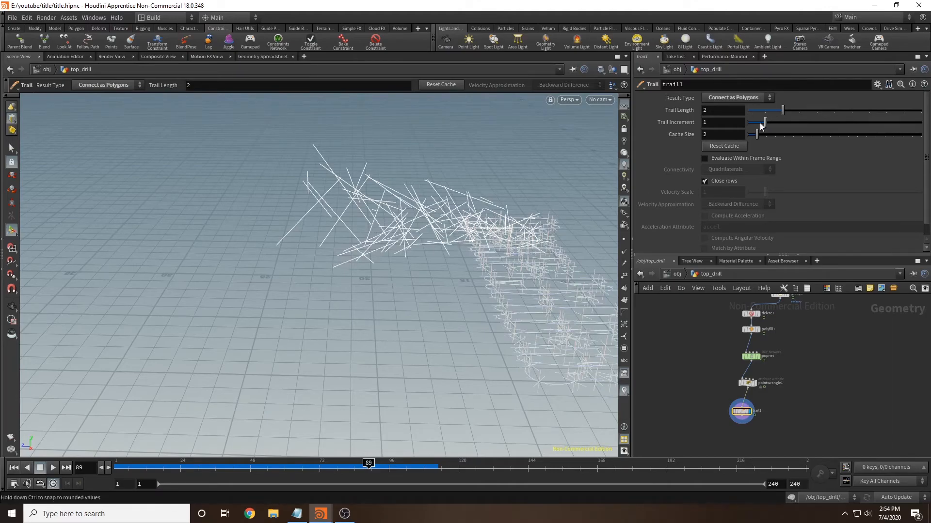
# Step: Shorten the streaks by setting the Trail Increment to 0.17, inspect them around the title, and save the scene
pyautogui.moveTo(765, 124); pyautogui.dragTo(750, 120)
pyautogui.moveTo(387, 204); pyautogui.dragTo(523, 169)
pyautogui.moveTo(299, 275); pyautogui.dragTo(478, 243)
pyautogui.press('Return')
pyautogui.moveTo(372, 225); pyautogui.dragTo(395, 251)
pyautogui.scroll(3, 443, 234)
pyautogui.click(14, 17)
pyautogui.click(18, 66)
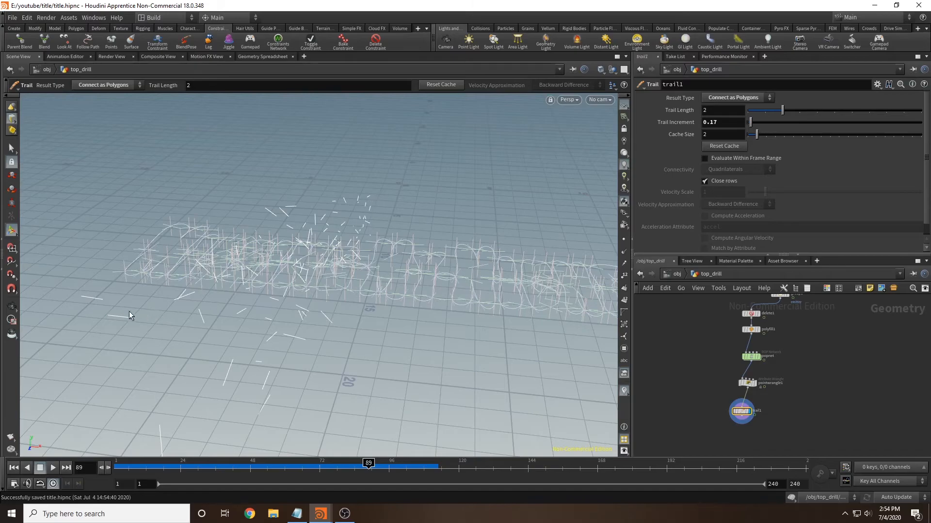
# Step: Inspect pointwrangle1's node info to examine its point attributes, and close the info window
pyautogui.moveTo(716, 372); pyautogui.dragTo(716, 335, button='middle')
pyautogui.scroll(1, 716, 334)
pyautogui.click(716, 335)
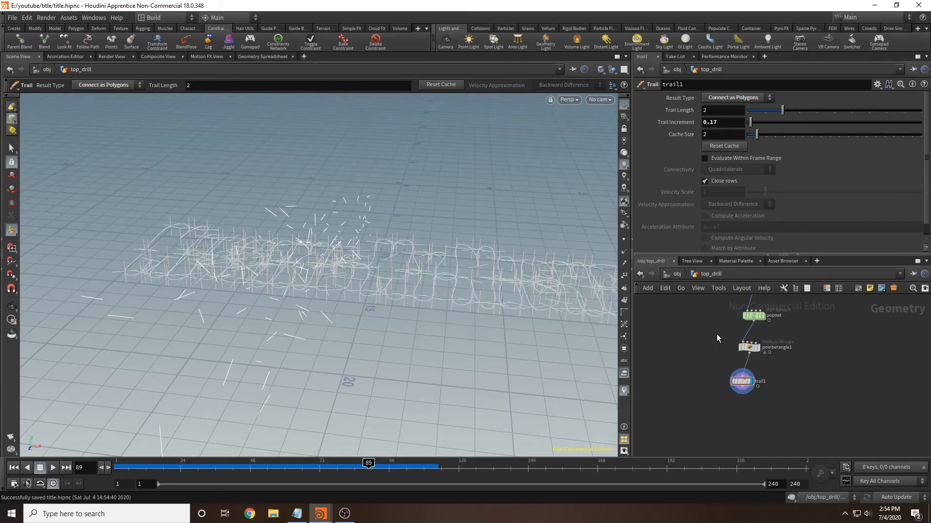
pyautogui.click(749, 324)
pyautogui.moveTo(742, 346)
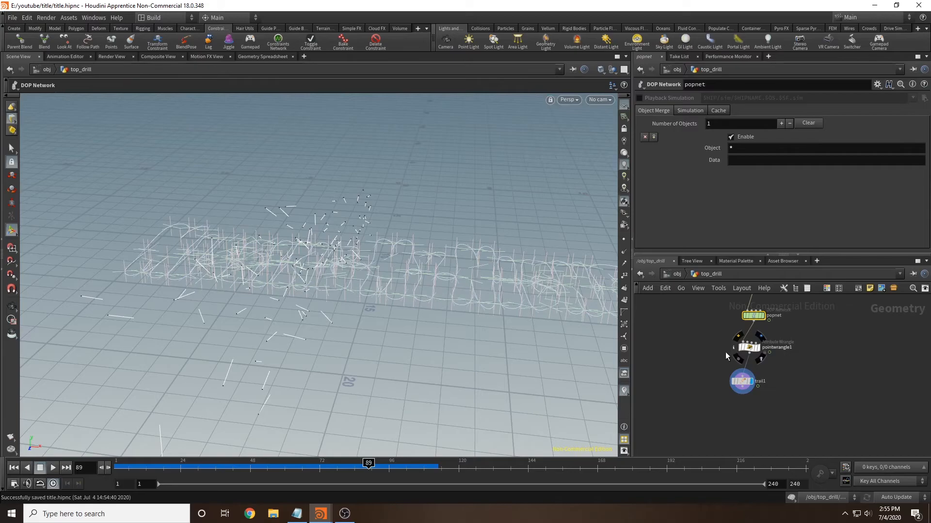
pyautogui.click(734, 351)
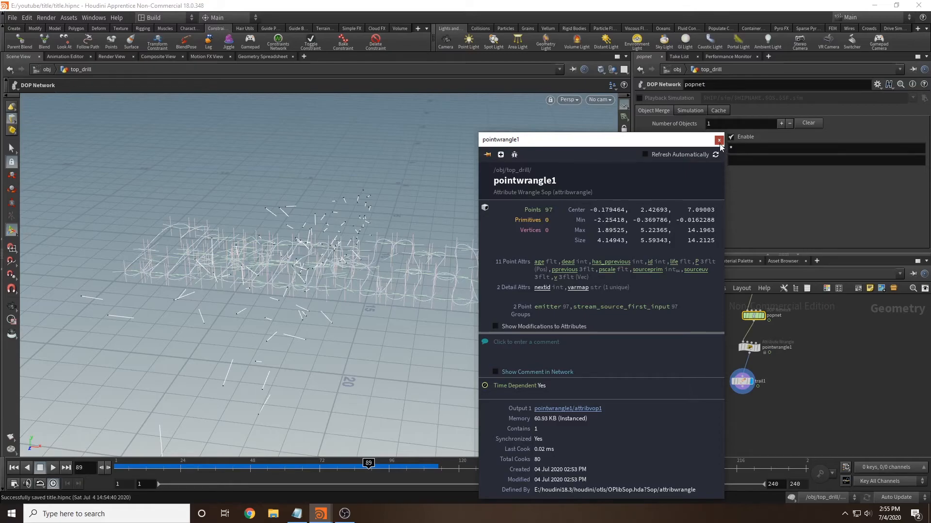
pyautogui.click(719, 141)
pyautogui.moveTo(703, 411); pyautogui.dragTo(707, 385, button='middle')
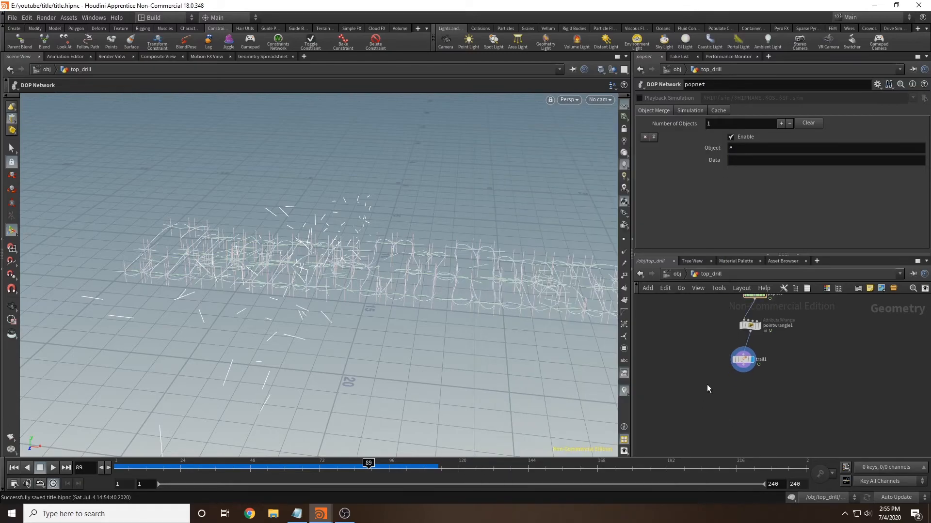
# Step: Add a Color node after trail1 and color the streaks with Ramp from Attribute, using the age attribute
pyautogui.press('Tab')
pyautogui.write('co')
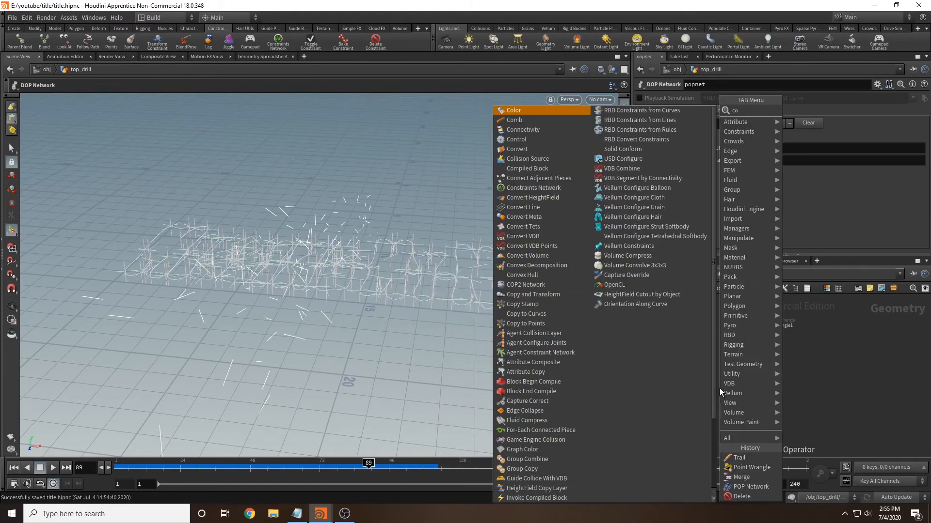
pyautogui.press('Return')
pyautogui.click(730, 388)
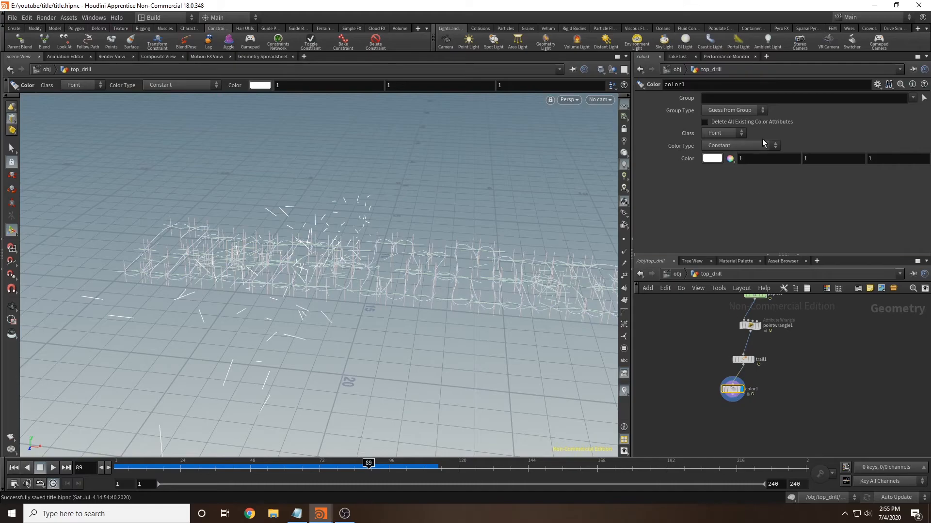
pyautogui.click(734, 146)
pyautogui.click(733, 184)
pyautogui.click(741, 160)
pyautogui.write('age')
pyautogui.press('Return')
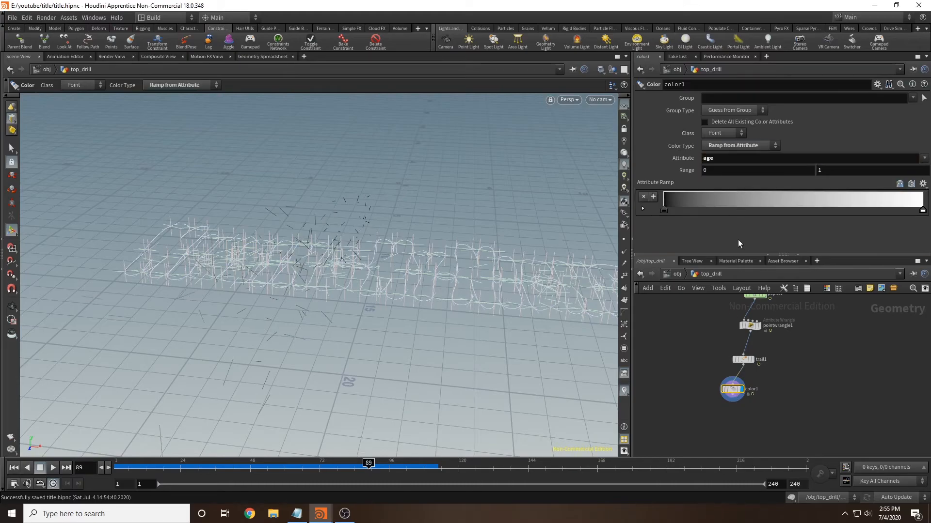
# Step: Set the age ramp's start color to red and its end color to yellow
pyautogui.keyDown('alt'); pyautogui.moveTo(380, 234); pyautogui.dragTo(407, 230); pyautogui.keyUp('alt')
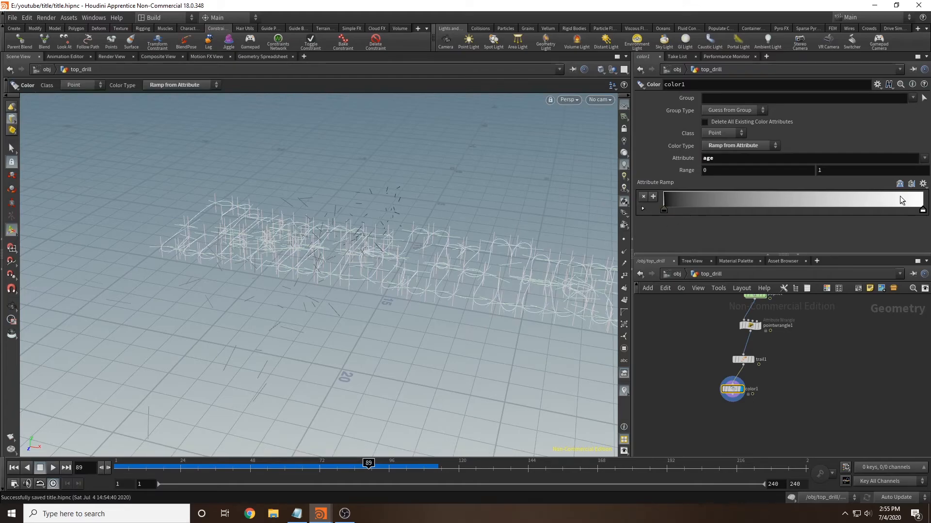
pyautogui.doubleClick(664, 210)
pyautogui.click(629, 145)
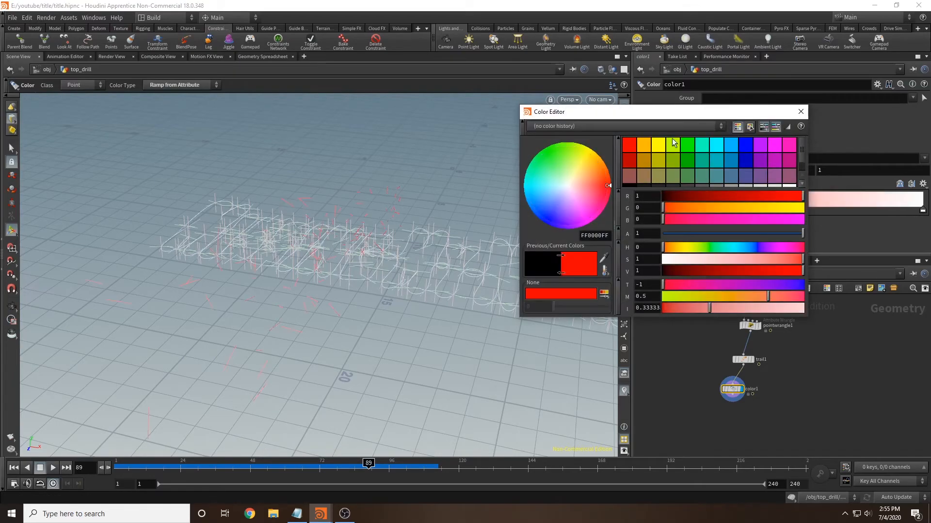
pyautogui.click(801, 112)
pyautogui.doubleClick(922, 211)
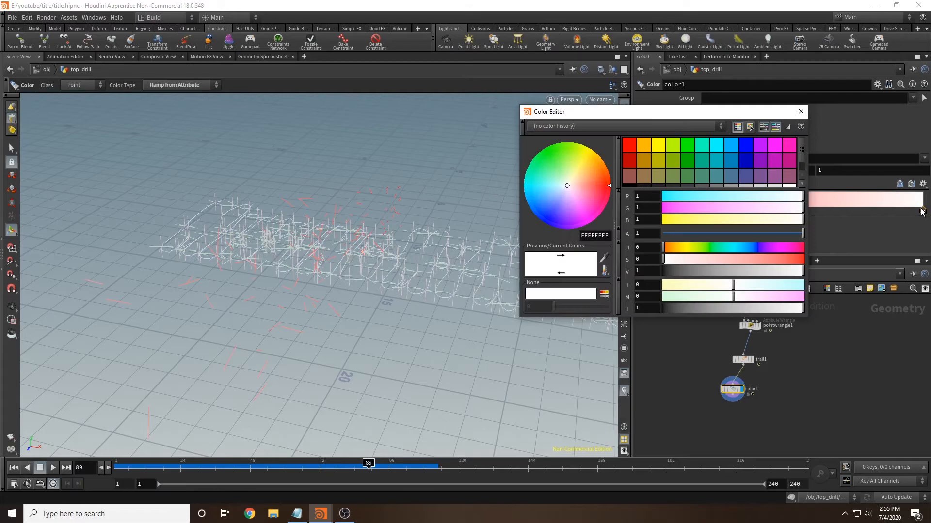
pyautogui.click(656, 145)
pyautogui.click(799, 112)
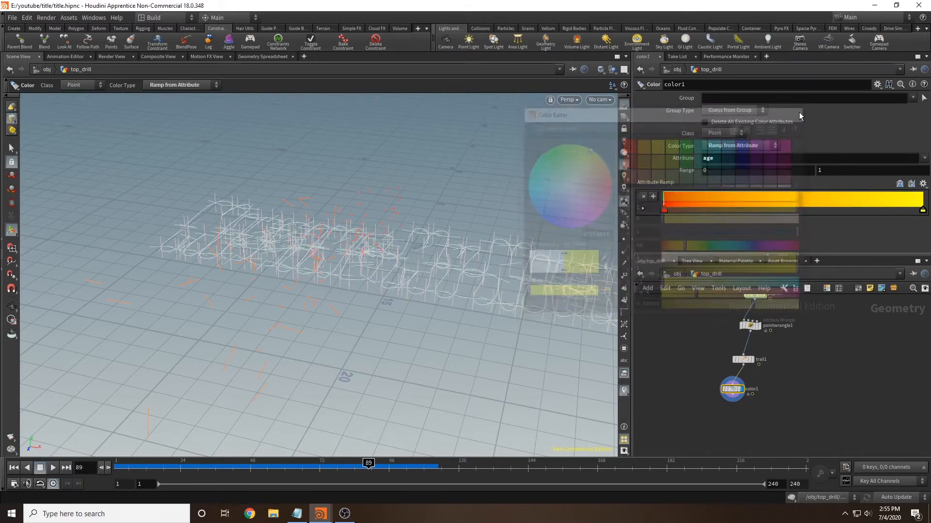
# Step: Set the upper limit of color1's attribute range to 0.2, inspect the colored streaks around the title, and save the scene
pyautogui.moveTo(846, 170); pyautogui.dragTo(909, 197, button='middle')
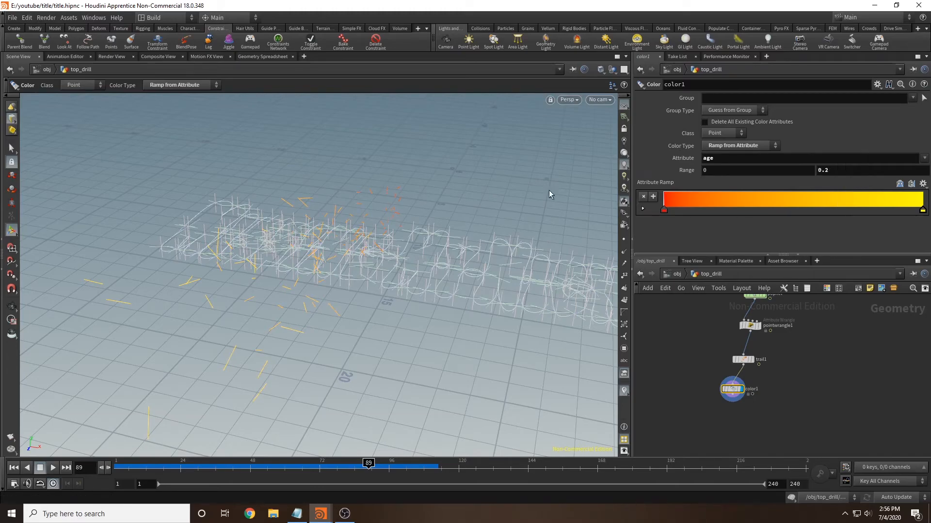
pyautogui.keyDown('alt'); pyautogui.moveTo(393, 213); pyautogui.dragTo(527, 168); pyautogui.keyUp('alt')
pyautogui.keyDown('alt'); pyautogui.moveTo(399, 250); pyautogui.dragTo(384, 212); pyautogui.keyUp('alt')
pyautogui.moveTo(706, 421); pyautogui.dragTo(725, 370, button='middle')
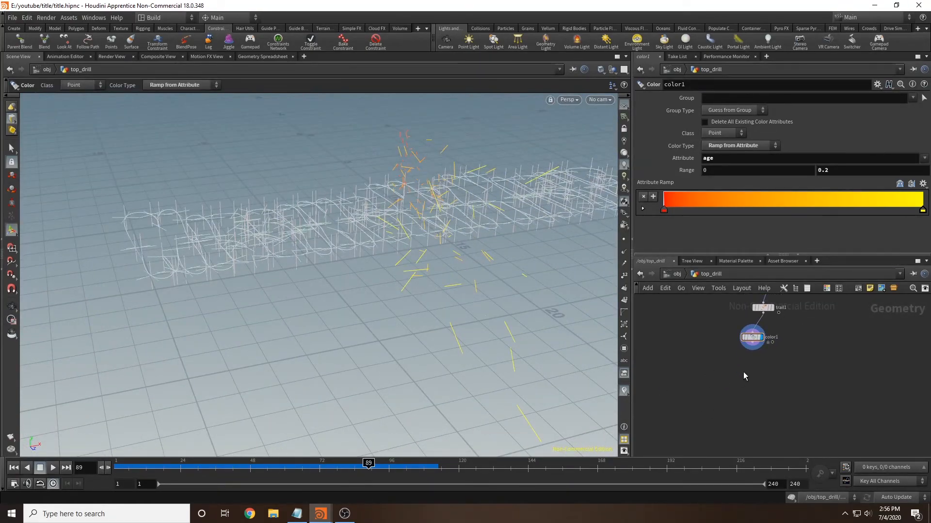
pyautogui.click(16, 19)
pyautogui.click(17, 64)
pyautogui.keyDown('alt'); pyautogui.moveTo(502, 161); pyautogui.dragTo(395, 253); pyautogui.keyUp('alt')
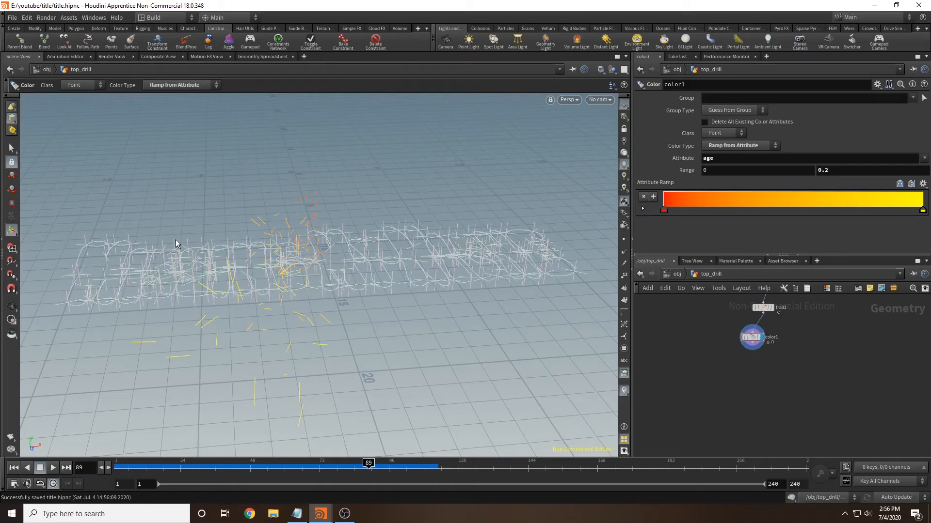
pyautogui.keyDown('alt'); pyautogui.moveTo(193, 247); pyautogui.dragTo(430, 228); pyautogui.keyUp('alt')
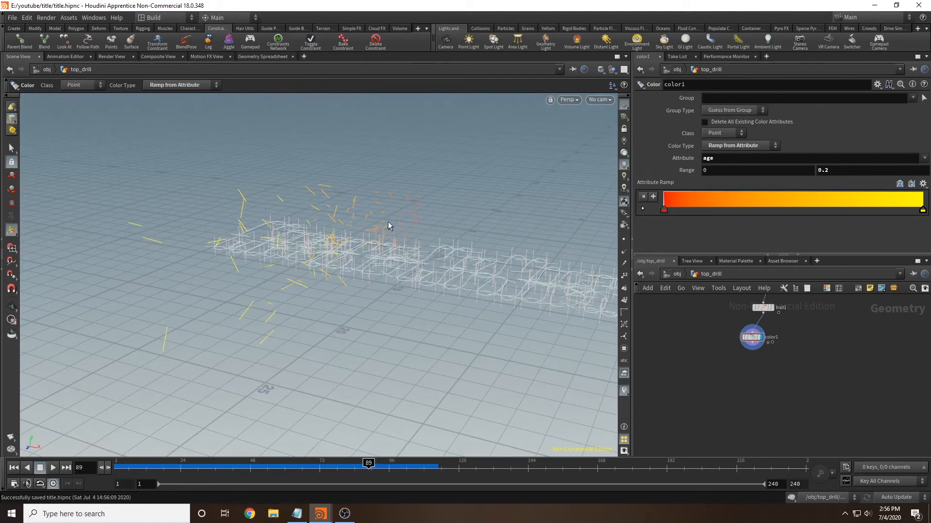
# Step: Add a Null after color1, connect it to color1's output, and name it TOP_SPARKS
pyautogui.moveTo(704, 356); pyautogui.dragTo(683, 425, button='middle')
pyautogui.scroll(-2, 848, 362)
pyautogui.moveTo(839, 377); pyautogui.dragTo(821, 347, button='middle')
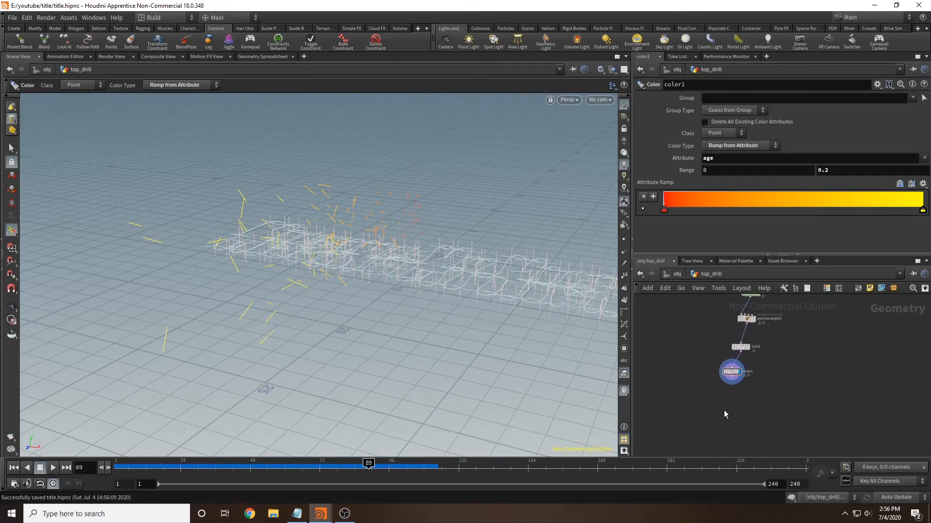
pyautogui.press('Tab')
pyautogui.write('null')
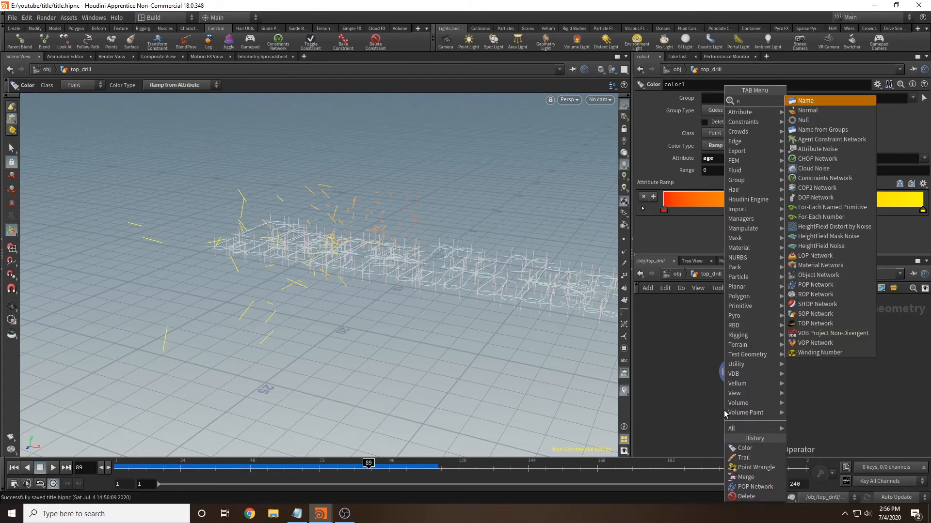
pyautogui.press('Return')
pyautogui.click(719, 403)
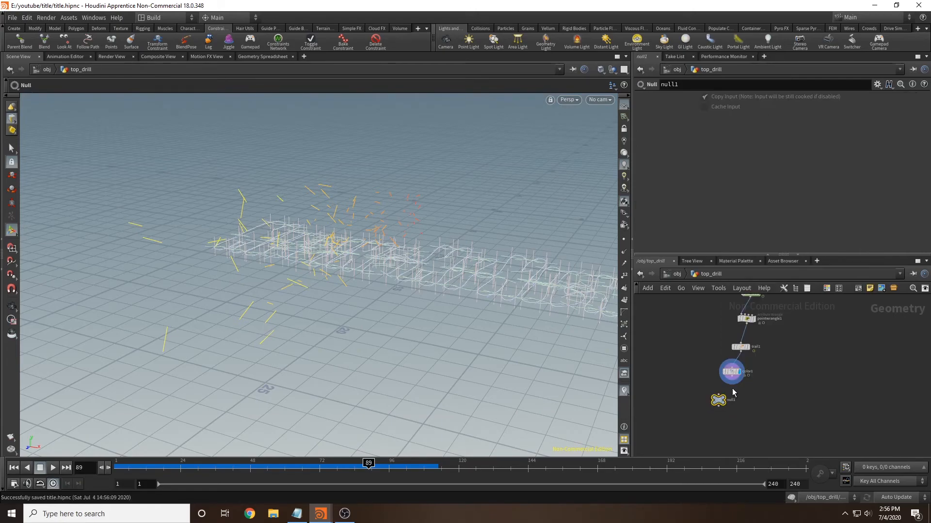
pyautogui.click(732, 379)
pyautogui.click(718, 395)
pyautogui.click(731, 400)
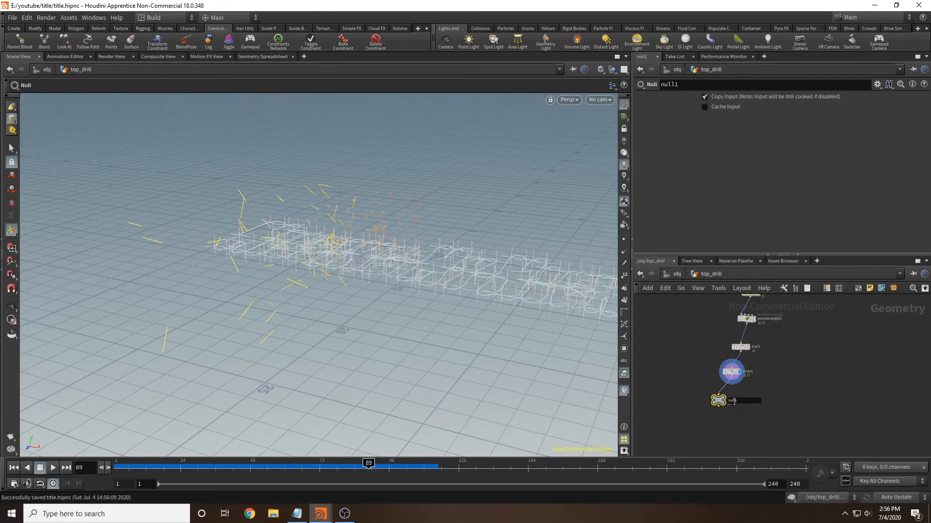
pyautogui.write('TOP_SPARKS')
pyautogui.press('Return')
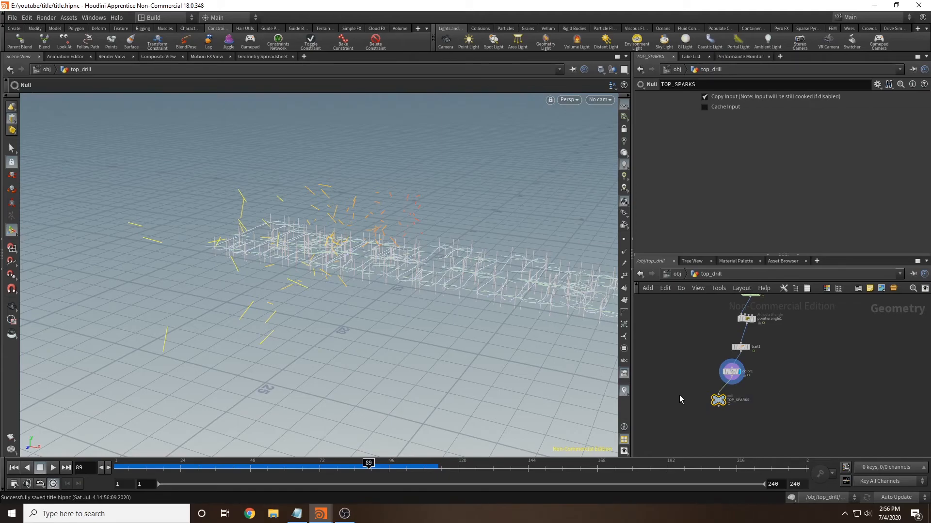
# Step: Return to the object level and rename the top_drill object as top_sparks
pyautogui.click(674, 275)
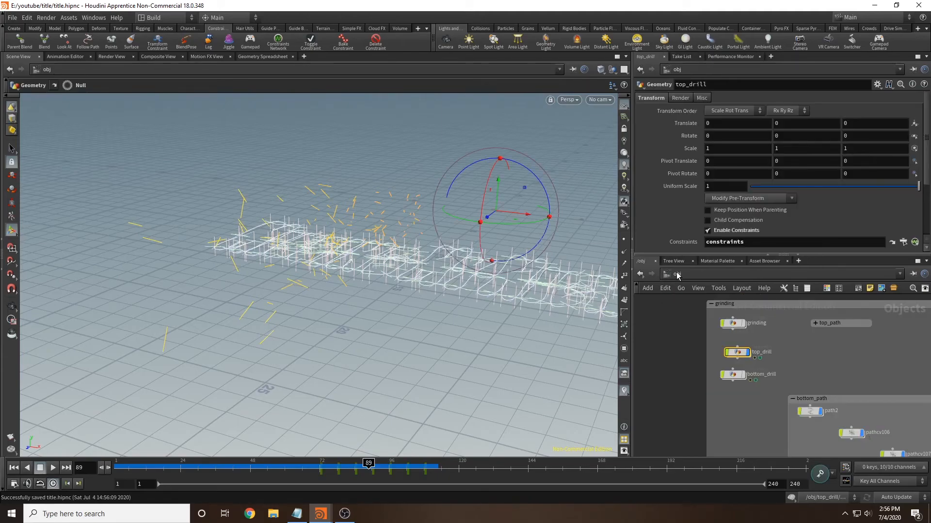
pyautogui.click(771, 355)
pyautogui.moveTo(780, 355); pyautogui.dragTo(768, 357)
pyautogui.write('sparks')
pyautogui.press('Return')
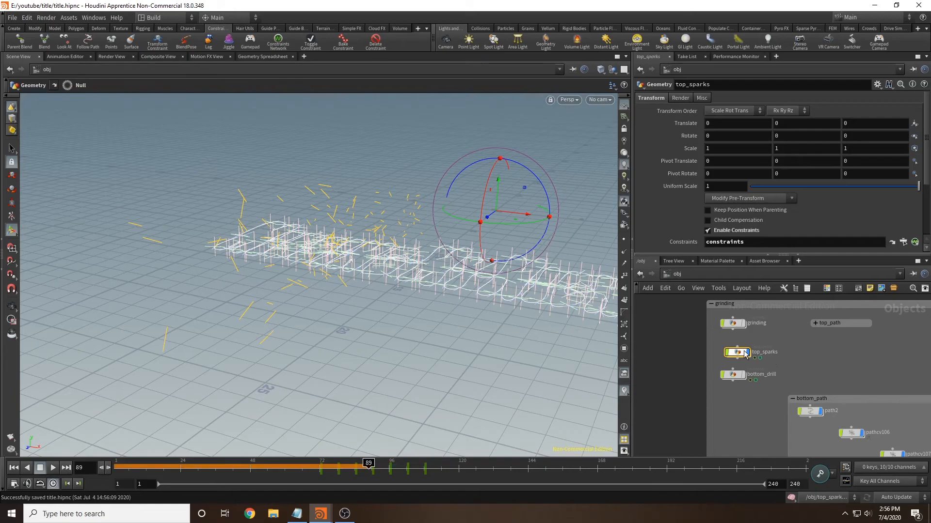
# Step: Duplicate top_sparks, collapse the bottom_path network box, and rename the duplicate as top_drill
pyautogui.moveTo(739, 356)
pyautogui.moveTo(738, 356); pyautogui.dragTo(794, 405)
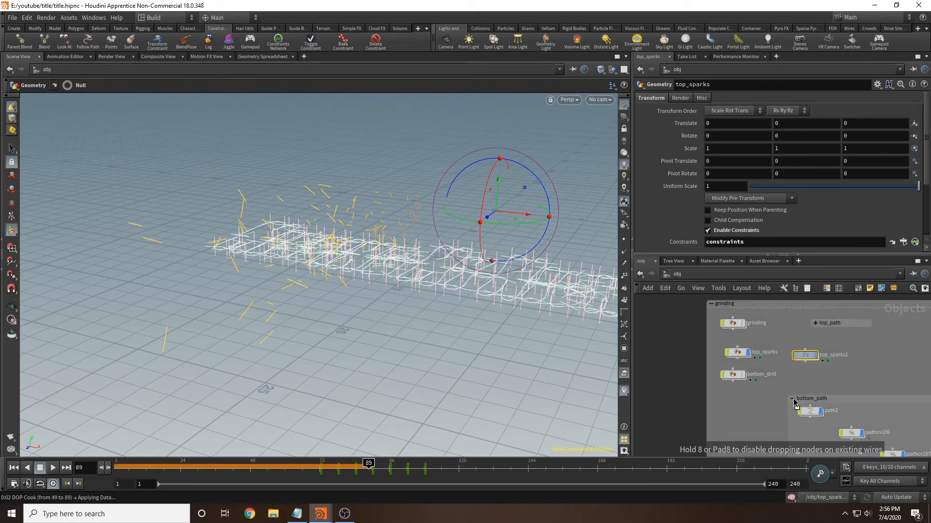
pyautogui.click(793, 399)
pyautogui.hotkey('ctrl', 's')
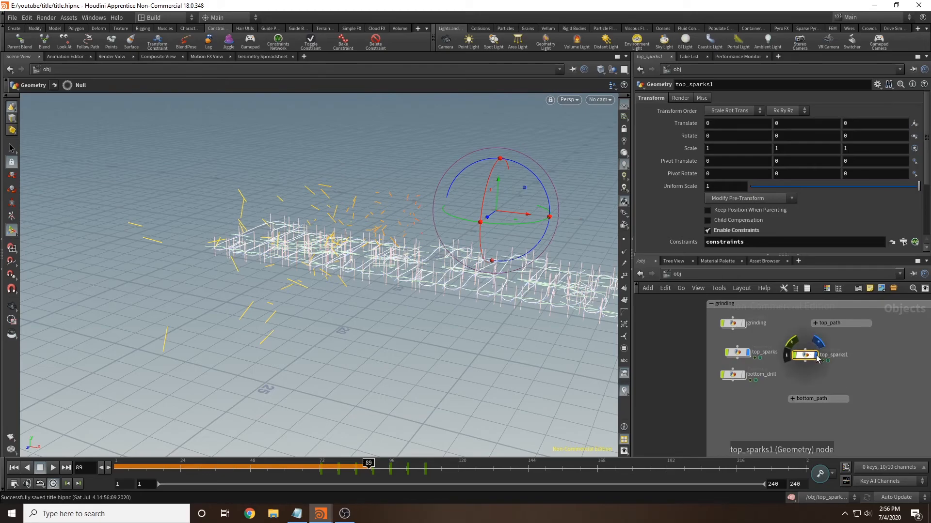
pyautogui.doubleClick(856, 357)
pyautogui.moveTo(858, 356); pyautogui.dragTo(835, 361)
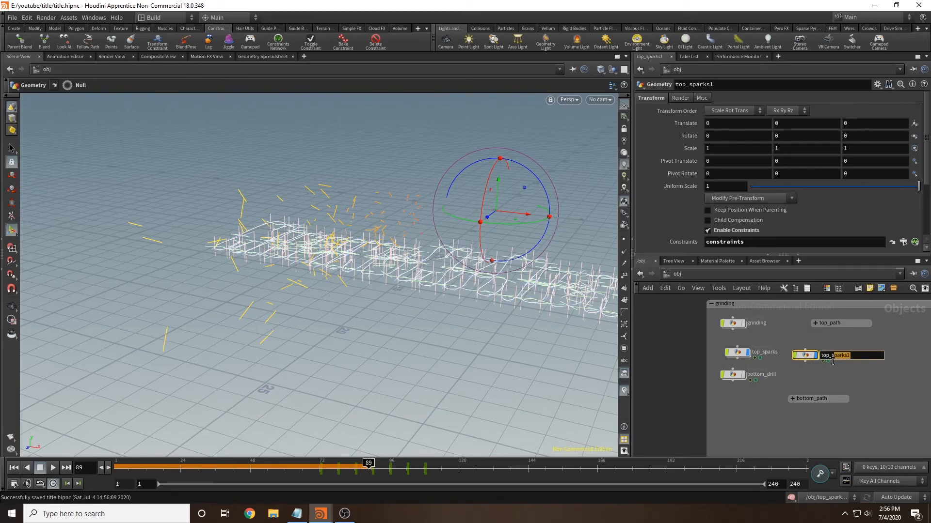
pyautogui.write('drill')
pyautogui.press('Return')
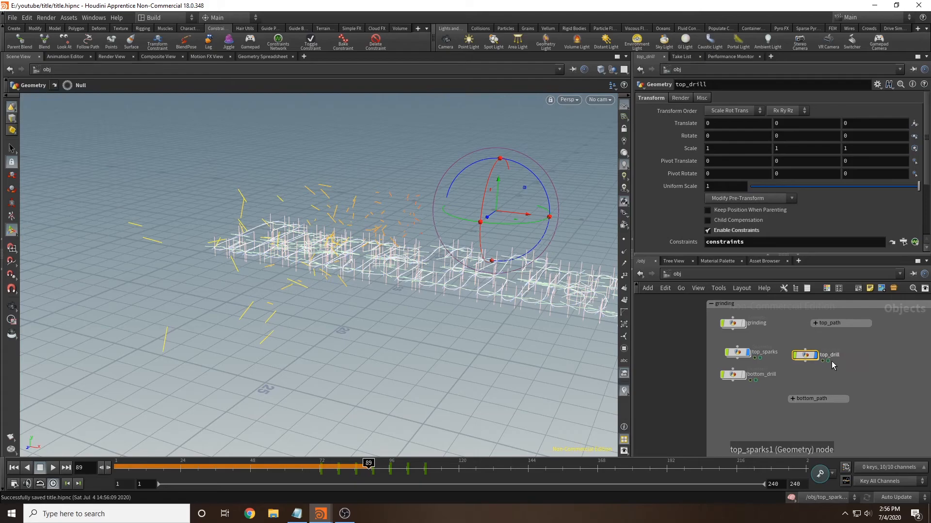
# Step: Set the display flag on OUT_DRILL inside the new top_drill object and return to the object level
pyautogui.doubleClick(812, 358)
pyautogui.moveTo(821, 362); pyautogui.dragTo(816, 386, button='middle')
pyautogui.scroll(6, 816, 388)
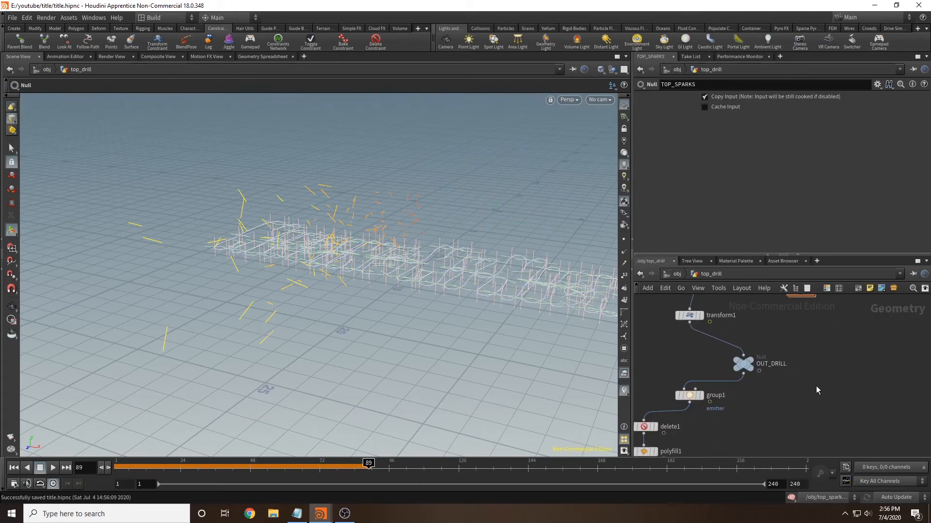
pyautogui.click(760, 351)
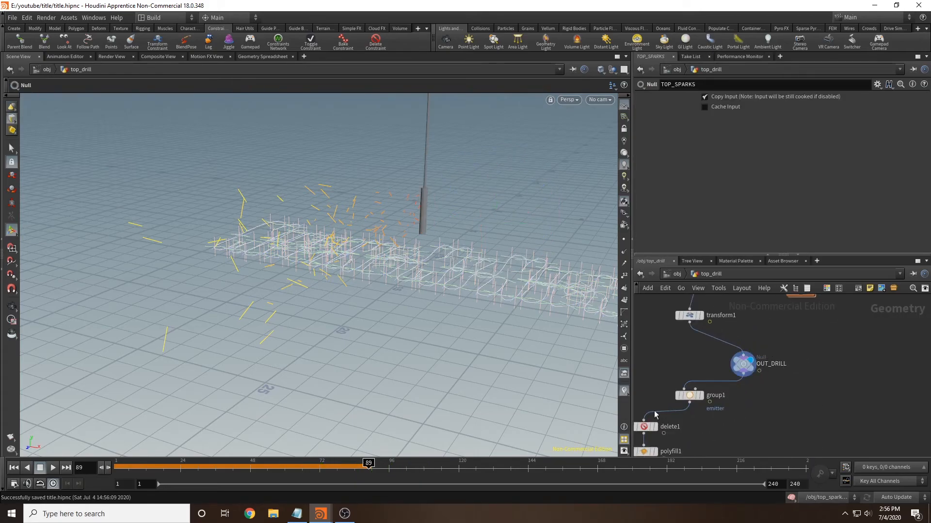
pyautogui.moveTo(672, 364); pyautogui.dragTo(726, 301, button='middle')
pyautogui.click(678, 274)
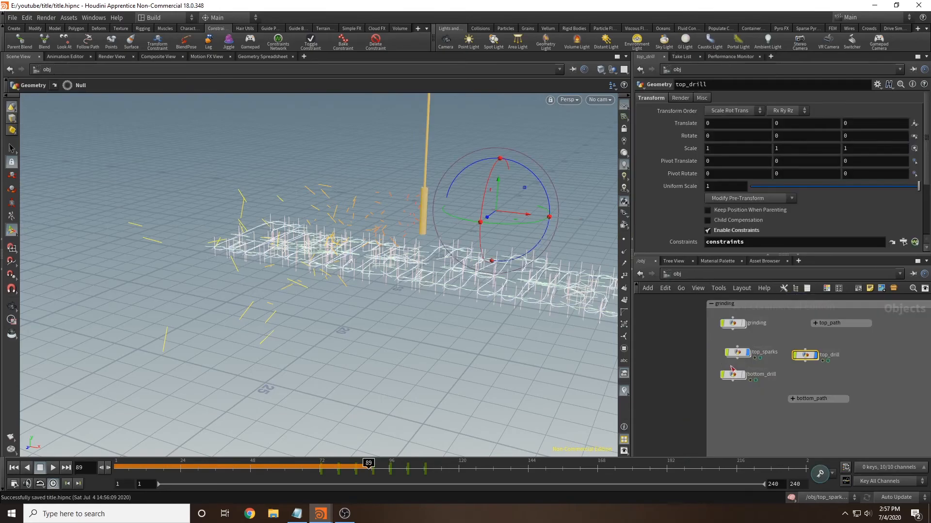
# Step: Copy the nodes from group1 through TOP_SPARKS out of top_sparks into bottom_drill, feed them from OUT_DRILL, and display the final null
pyautogui.doubleClick(739, 354)
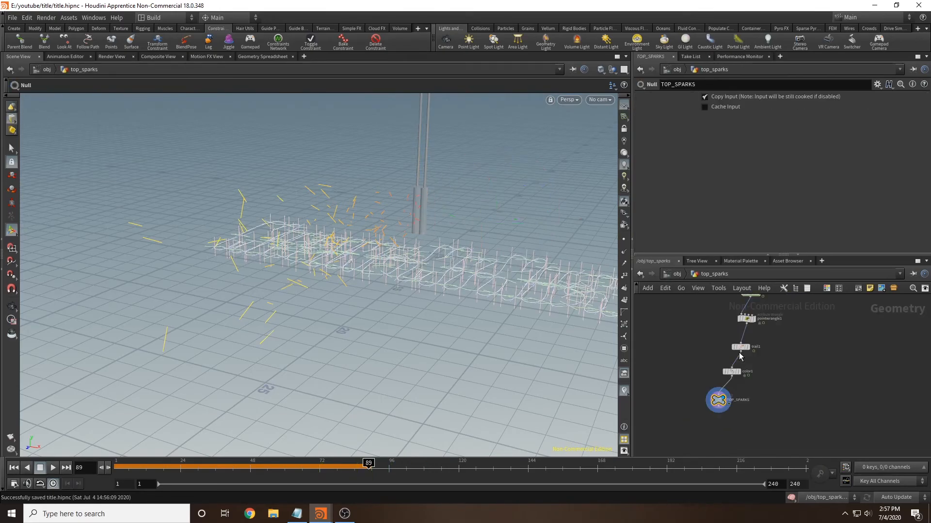
pyautogui.moveTo(797, 400); pyautogui.dragTo(781, 405, button='middle')
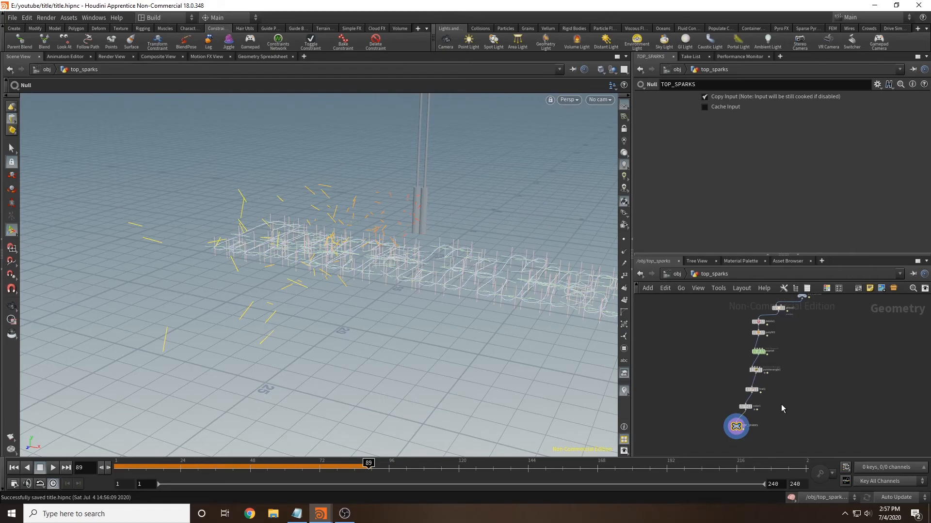
pyautogui.scroll(-1, 756, 361)
pyautogui.moveTo(699, 297); pyautogui.dragTo(781, 429)
pyautogui.hotkey('ctrl', 'c')
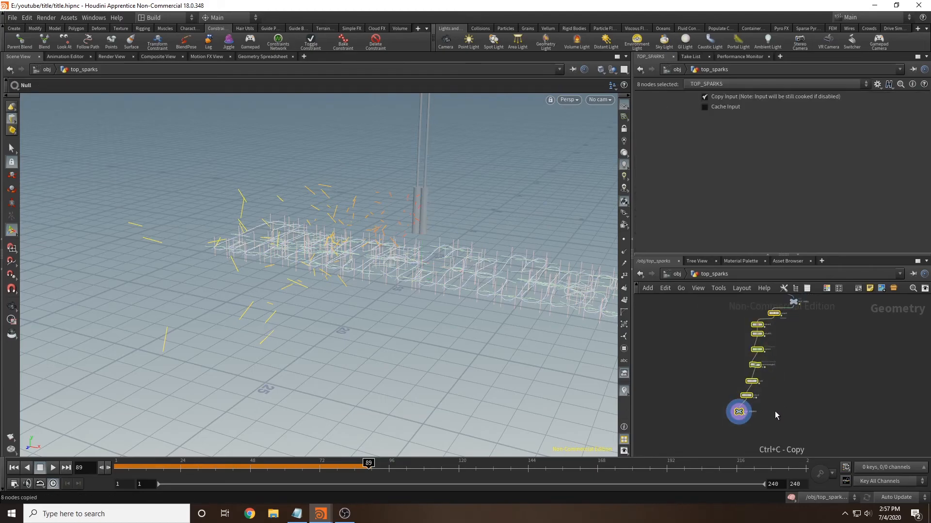
pyautogui.click(674, 275)
pyautogui.doubleClick(732, 374)
pyautogui.moveTo(736, 408); pyautogui.dragTo(799, 317, button='middle')
pyautogui.scroll(-1, 719, 393)
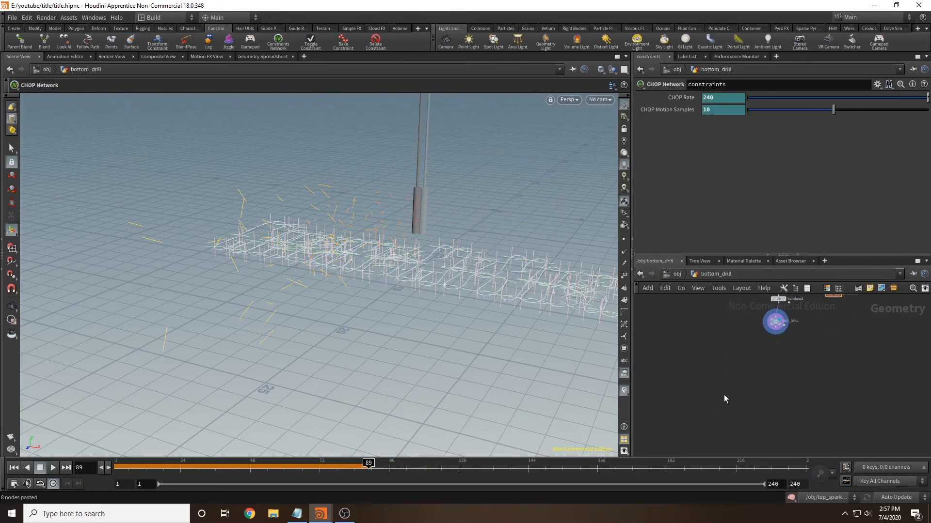
pyautogui.hotkey('ctrl', 'v')
pyautogui.moveTo(796, 372); pyautogui.dragTo(844, 315, button='middle')
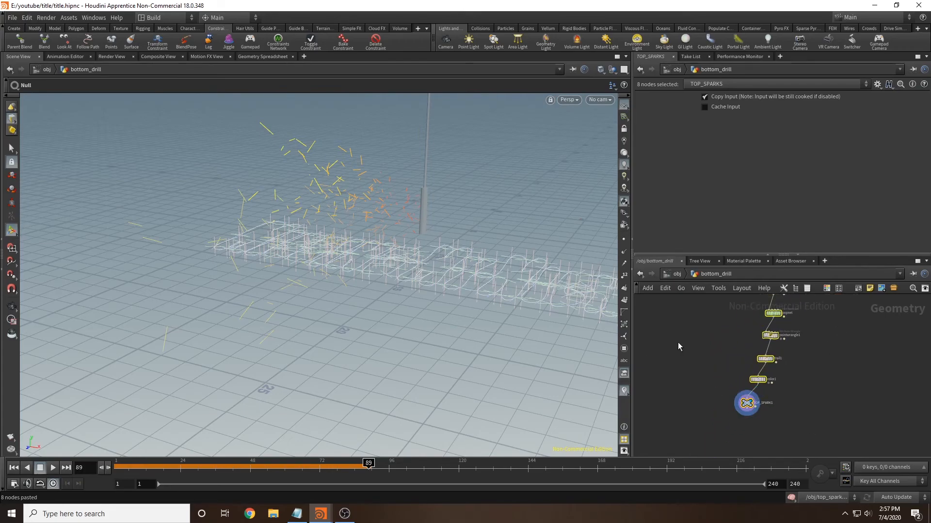
# Step: Rename the pasted null at the end of the spark chain, and rename the bottom_drill object as bottom_sparks
pyautogui.doubleClick(757, 404)
pyautogui.press('Return')
pyautogui.click(686, 276)
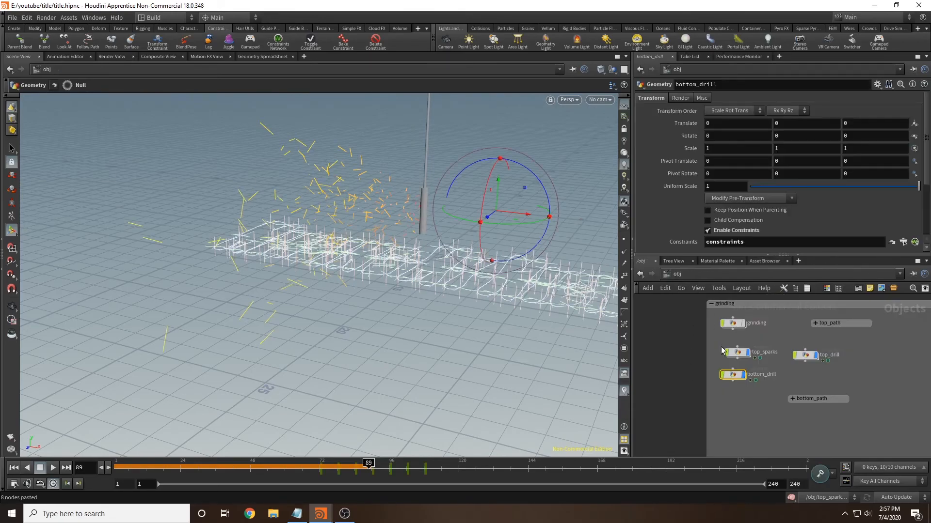
pyautogui.doubleClick(774, 376)
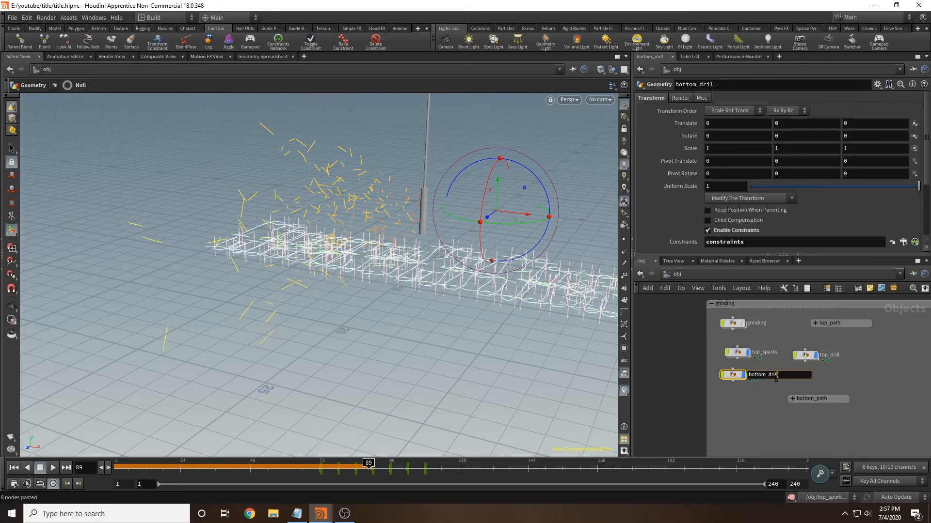
pyautogui.write('sparks')
pyautogui.press('Return')
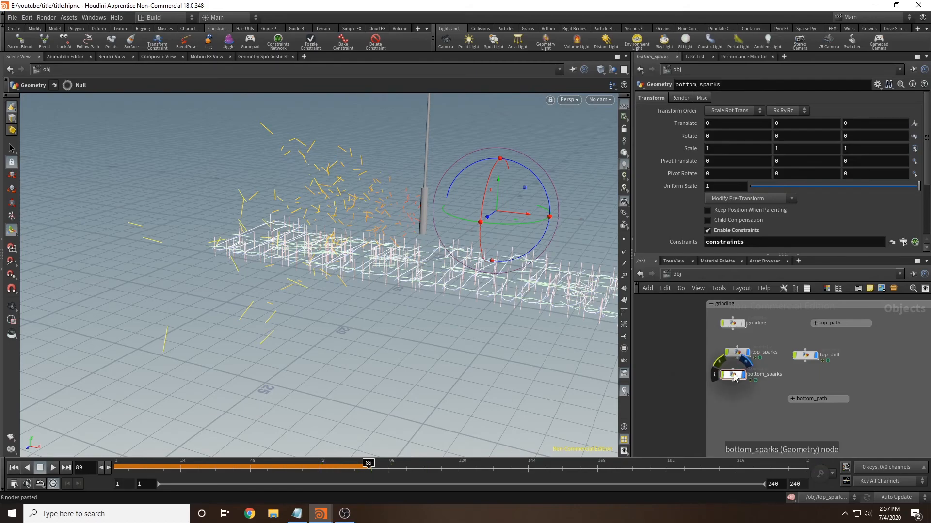
# Step: Duplicate the bottom_sparks object beside the original and rename the copy as bottom_drill
pyautogui.keyDown('alt'); pyautogui.moveTo(733, 375); pyautogui.dragTo(805, 376); pyautogui.keyUp('alt')
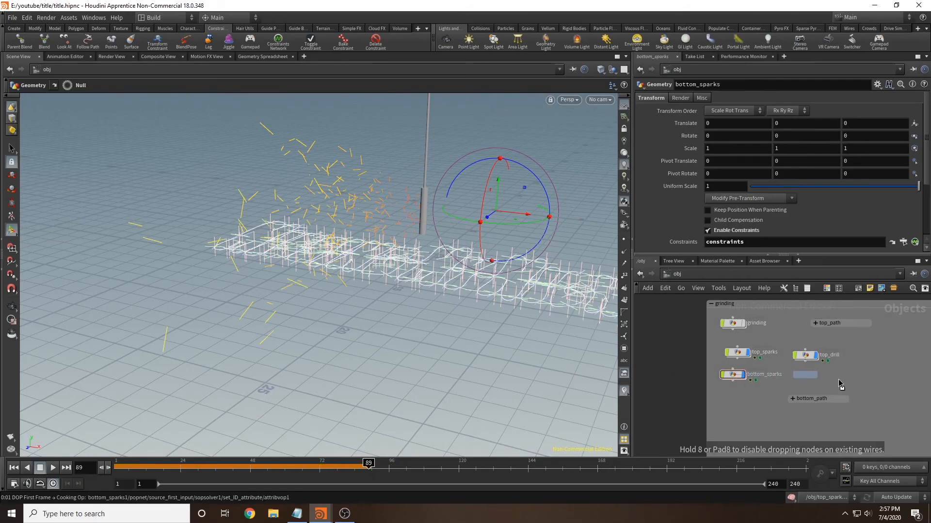
pyautogui.click(856, 375)
pyautogui.moveTo(861, 376); pyautogui.dragTo(841, 382)
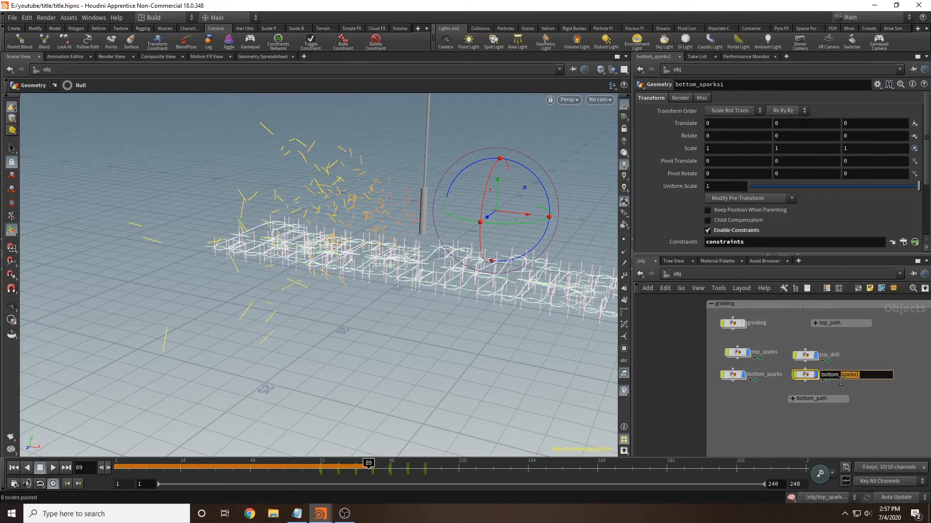
pyautogui.write('drill')
pyautogui.press('Return')
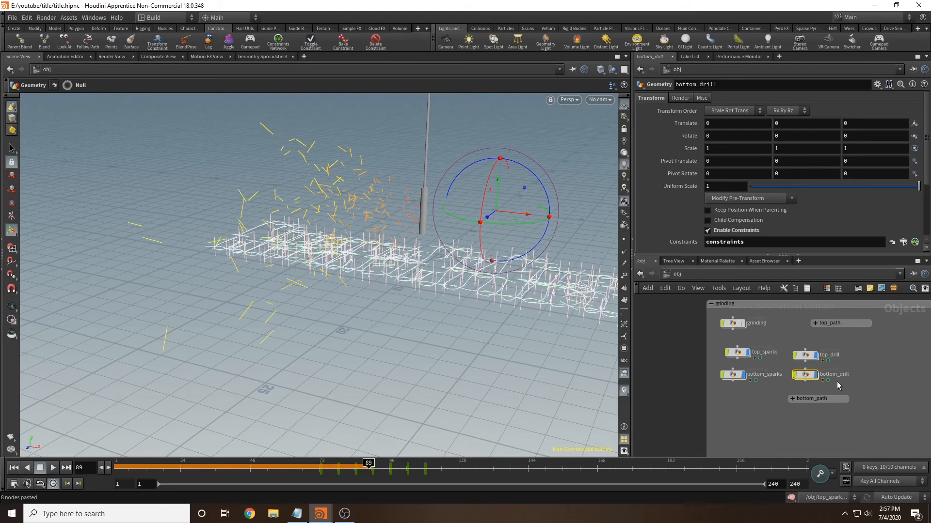
# Step: Set the display flag on the OUT_DRILL null inside the new bottom_drill object
pyautogui.doubleClick(805, 374)
pyautogui.moveTo(828, 342); pyautogui.dragTo(832, 372, button='middle')
pyautogui.scroll(5, 832, 371)
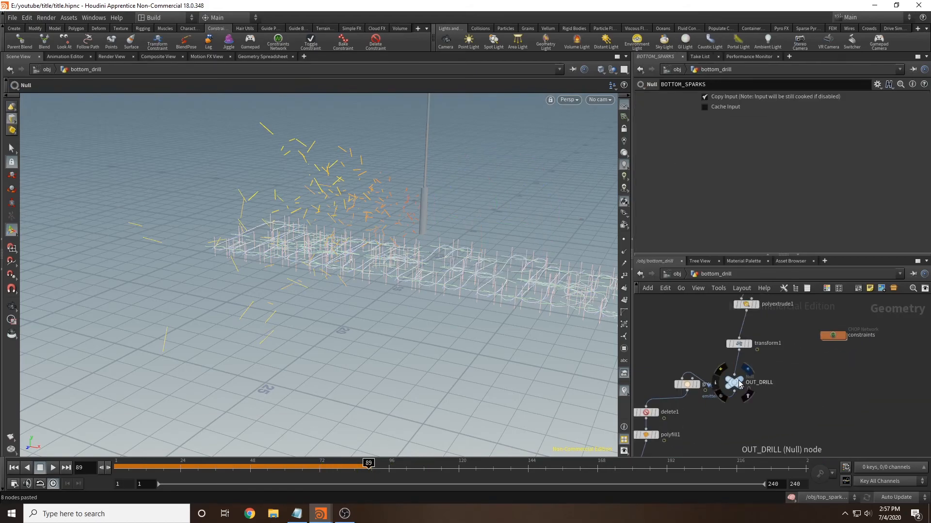
pyautogui.click(747, 373)
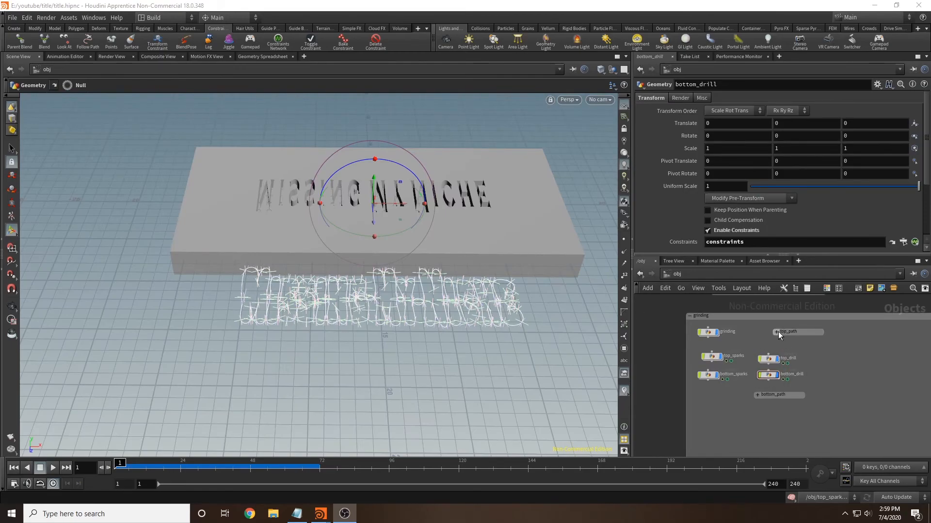
# Step: Move the top_path network box away from the drill objects and expand it to reach its path nodes
pyautogui.moveTo(793, 333); pyautogui.dragTo(837, 333)
pyautogui.click(819, 332)
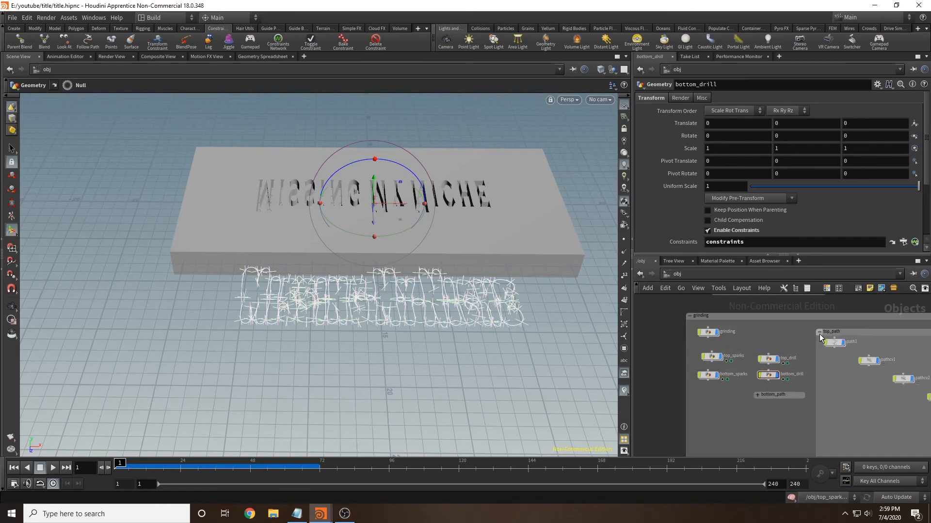
pyautogui.scroll(-5, 824, 366)
pyautogui.moveTo(839, 395); pyautogui.dragTo(611, 342, button='middle')
pyautogui.moveTo(664, 325); pyautogui.dragTo(749, 352, button='middle')
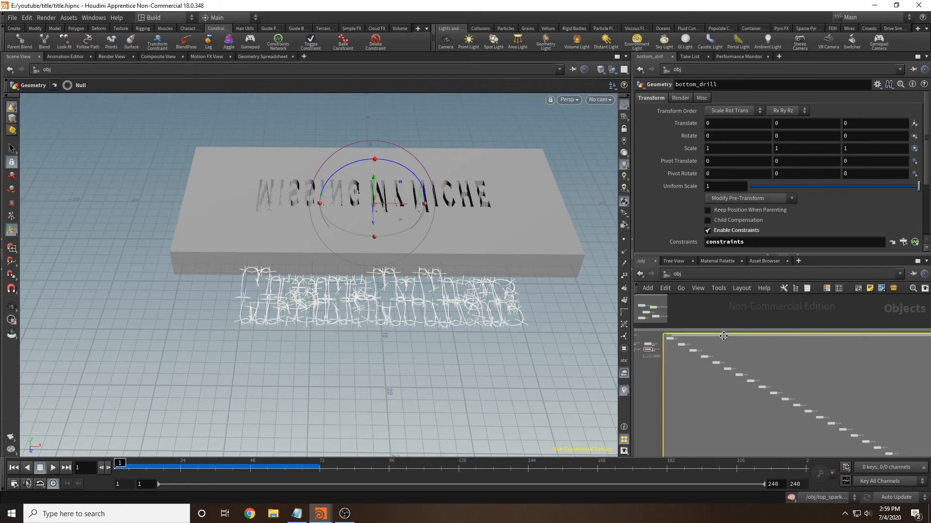
pyautogui.scroll(4, 678, 347)
pyautogui.scroll(3, 677, 347)
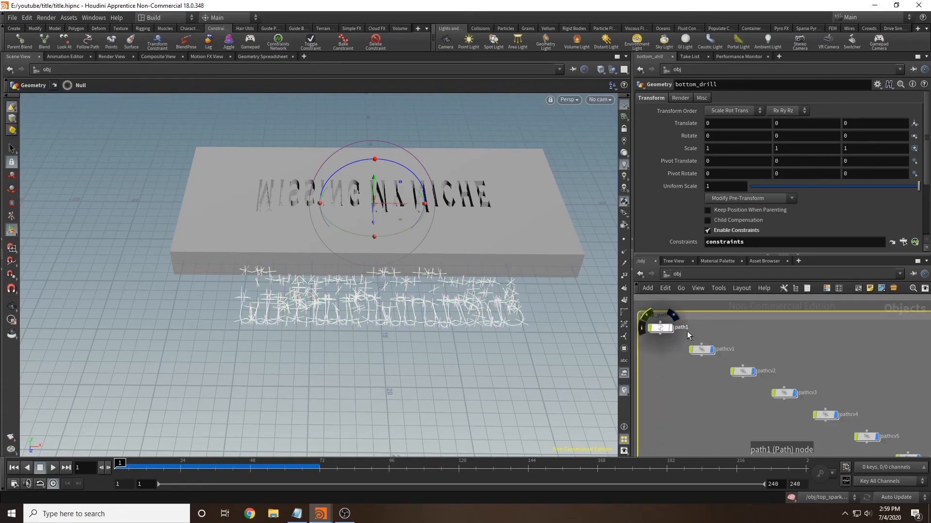
# Step: Select path1 and all its pathcv nodes in top_path, turn off their display, and collapse the network box
pyautogui.scroll(-10, 751, 381)
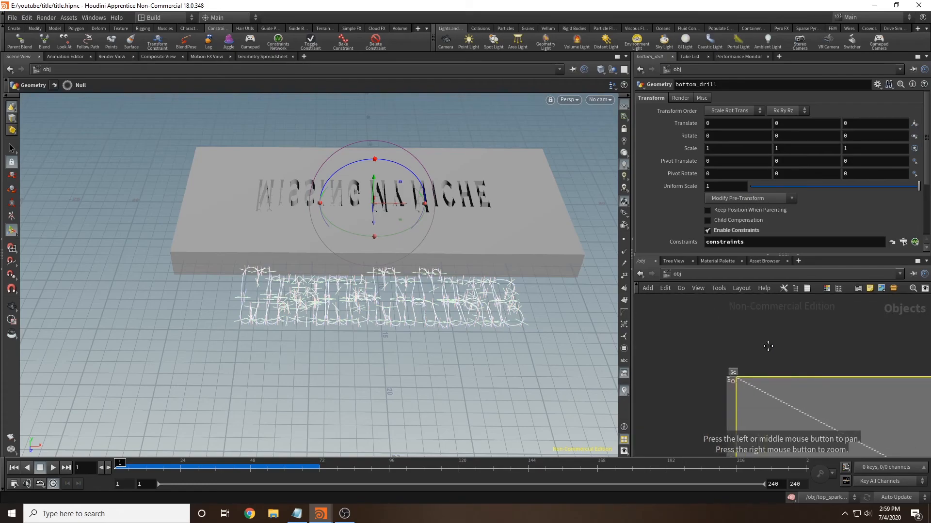
pyautogui.moveTo(787, 359); pyautogui.dragTo(676, 277, button='middle')
pyautogui.scroll(-4, 781, 377)
pyautogui.moveTo(861, 422); pyautogui.dragTo(723, 348)
pyautogui.scroll(6, 724, 354)
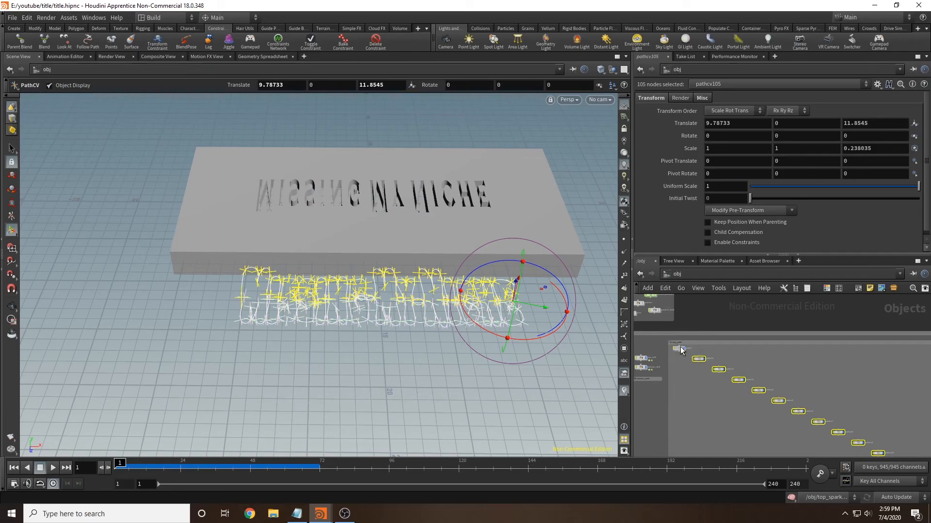
pyautogui.keyDown('shift'); pyautogui.click(681, 348); pyautogui.keyUp('shift')
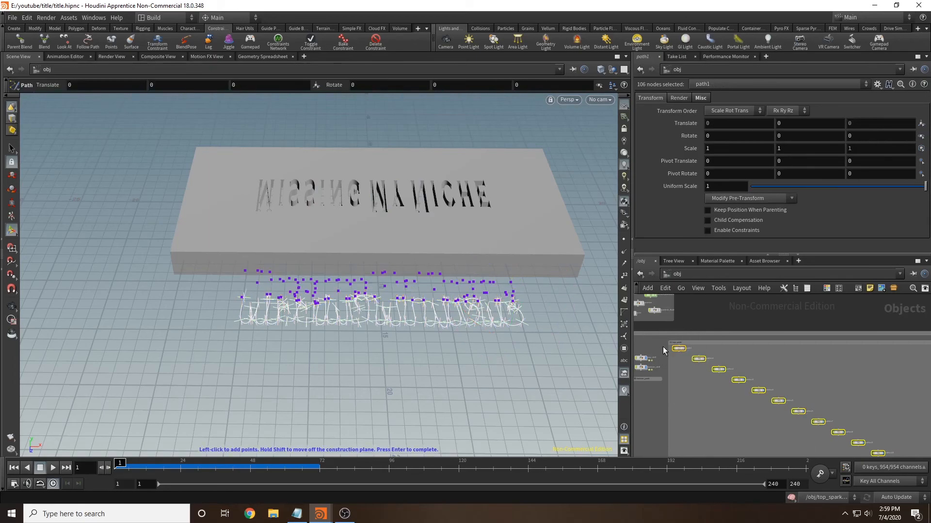
pyautogui.click(671, 343)
# Step: Expand the bottom_path network box to reach path2 and its pathcv nodes
pyautogui.click(719, 290)
pyautogui.click(699, 320)
pyautogui.moveTo(699, 320); pyautogui.dragTo(778, 291, button='middle')
pyautogui.scroll(4, 712, 376)
pyautogui.click(714, 322)
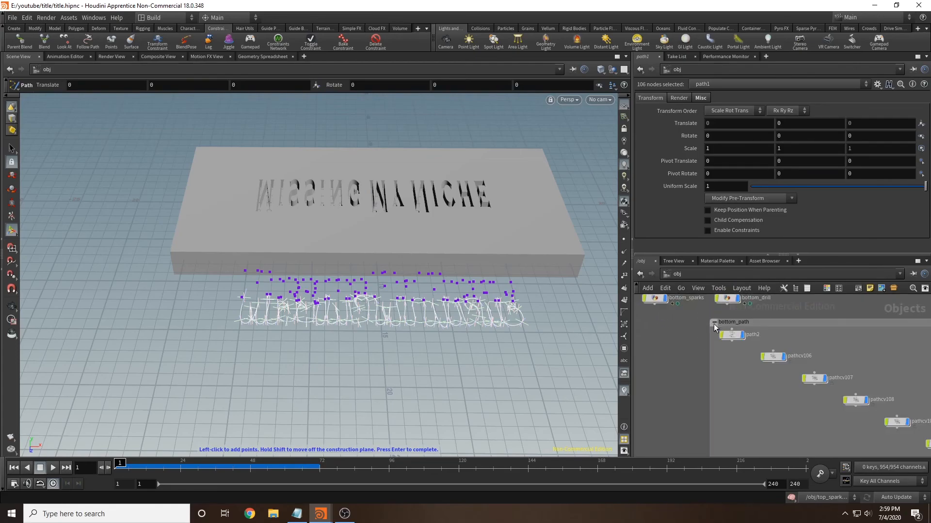
# Step: Select path2 and all its pathcv nodes in bottom_path, turn off their display, and collapse the network box
pyautogui.scroll(-10, 772, 377)
pyautogui.moveTo(823, 389); pyautogui.dragTo(715, 351, button='middle')
pyautogui.moveTo(860, 454); pyautogui.dragTo(665, 348)
pyautogui.scroll(8, 682, 353)
pyautogui.moveTo(681, 354); pyautogui.dragTo(805, 427, button='middle')
pyautogui.keyDown('shift'); pyautogui.click(697, 330); pyautogui.keyUp('shift')
pyautogui.click(698, 329)
pyautogui.scroll(-5, 670, 349)
pyautogui.click(669, 348)
pyautogui.scroll(5, 670, 335)
pyautogui.click(684, 346)
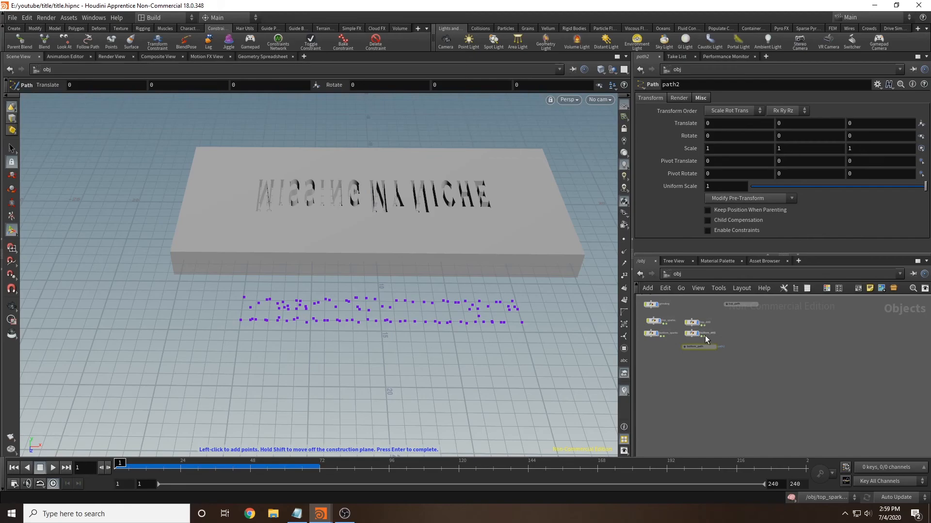
# Step: Shrink the oversized grinding network box so that it fits closely around its objects
pyautogui.press('space')
pyautogui.scroll(-2, 778, 369)
pyautogui.moveTo(764, 390); pyautogui.dragTo(712, 326, button='middle')
pyautogui.scroll(-5, 712, 326)
pyautogui.moveTo(825, 388); pyautogui.dragTo(693, 323)
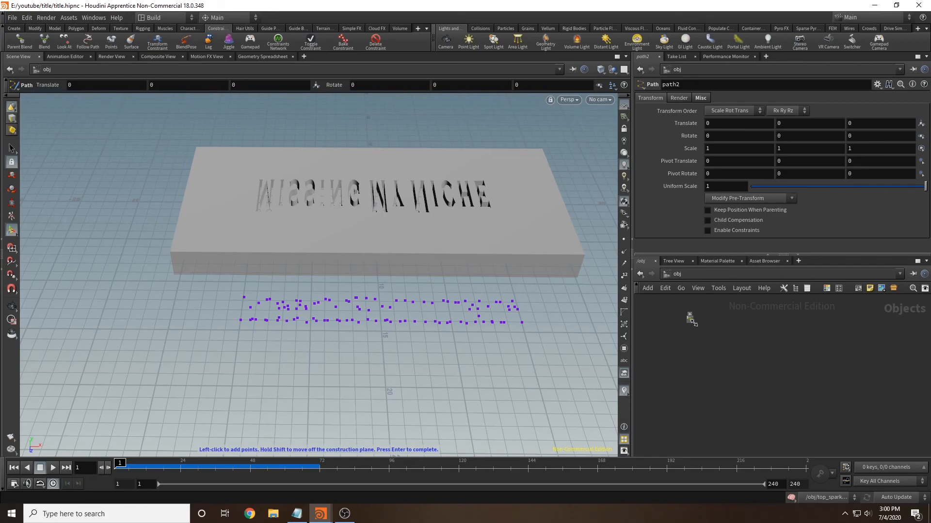
pyautogui.scroll(8, 697, 323)
pyautogui.moveTo(698, 324); pyautogui.dragTo(812, 420, button='middle')
pyautogui.scroll(4, 816, 376)
pyautogui.moveTo(732, 354); pyautogui.dragTo(877, 351, button='middle')
pyautogui.scroll(3, 802, 377)
pyautogui.scroll(-1, 878, 353)
pyautogui.click(705, 358)
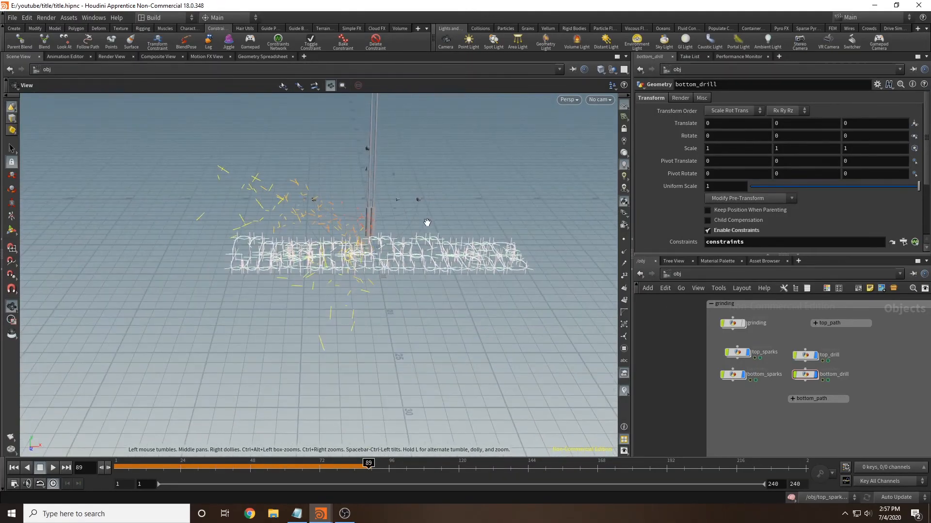
# Step: Return the animation to frame 1 and view the drill paths from above
pyautogui.moveTo(453, 206); pyautogui.dragTo(458, 255, button='middle')
pyautogui.scroll(3, 458, 256)
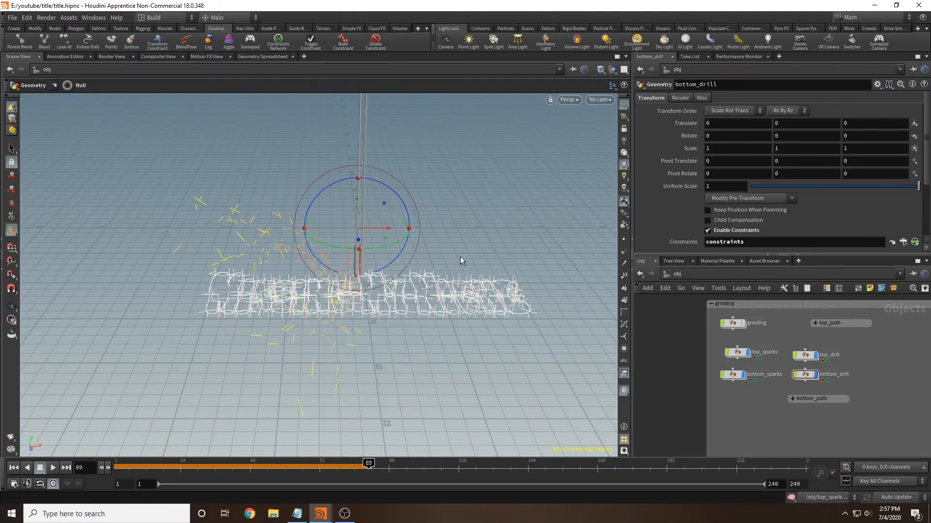
pyautogui.click(119, 466)
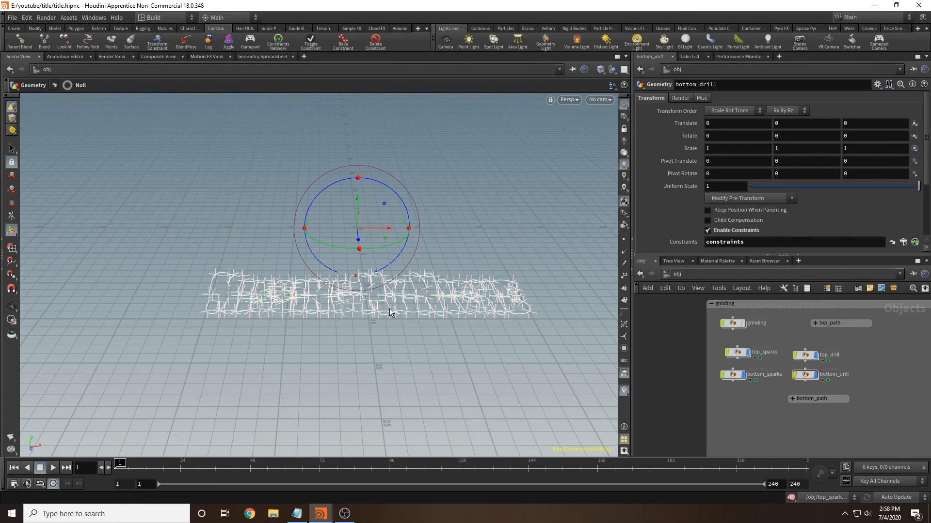
pyautogui.keyDown('alt'); pyautogui.moveTo(511, 202); pyautogui.dragTo(504, 225); pyautogui.keyUp('alt')
pyautogui.keyDown('alt'); pyautogui.moveTo(505, 227); pyautogui.dragTo(504, 239, button='right'); pyautogui.keyUp('alt')
pyautogui.scroll(-1, 882, 373)
# Step: Turn on the display flag of the grinding object to show the title block together with the paths
pyautogui.moveTo(882, 373); pyautogui.dragTo(832, 376, button='middle')
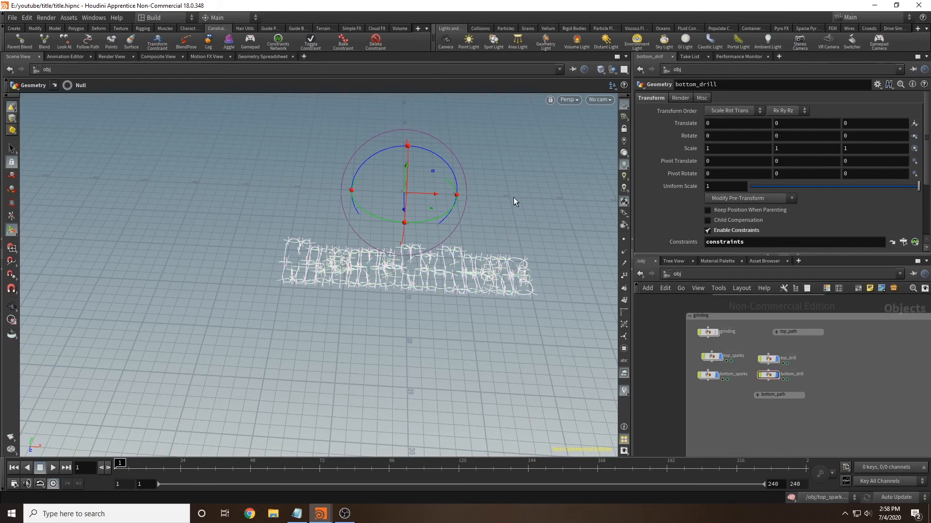
pyautogui.click(716, 333)
pyautogui.keyDown('alt'); pyautogui.moveTo(513, 241); pyautogui.dragTo(514, 247); pyautogui.keyUp('alt')
pyautogui.keyDown('alt'); pyautogui.moveTo(513, 247); pyautogui.dragTo(457, 266, button='right'); pyautogui.keyUp('alt')
pyautogui.moveTo(456, 267); pyautogui.dragTo(452, 276)
pyautogui.scroll(-2, 451, 276)
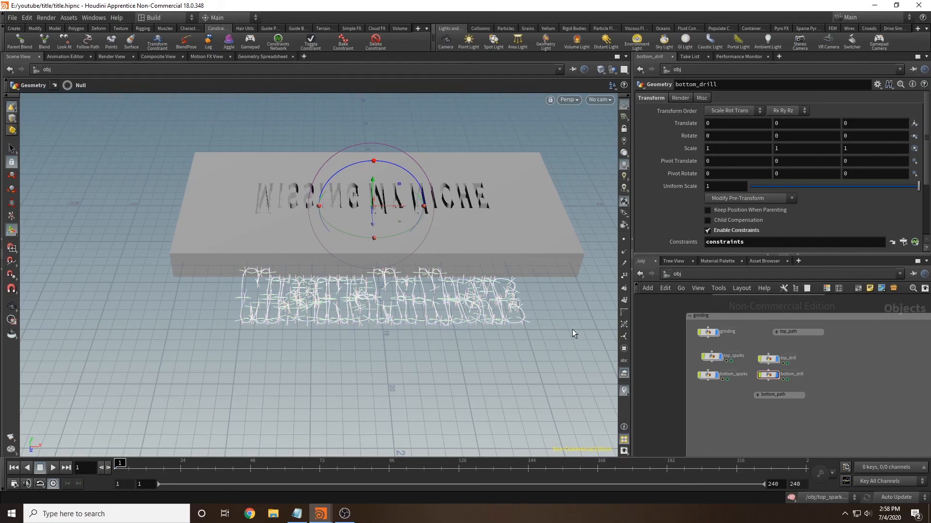
pyautogui.keyDown('alt'); pyautogui.moveTo(573, 334); pyautogui.dragTo(565, 338); pyautogui.keyUp('alt')
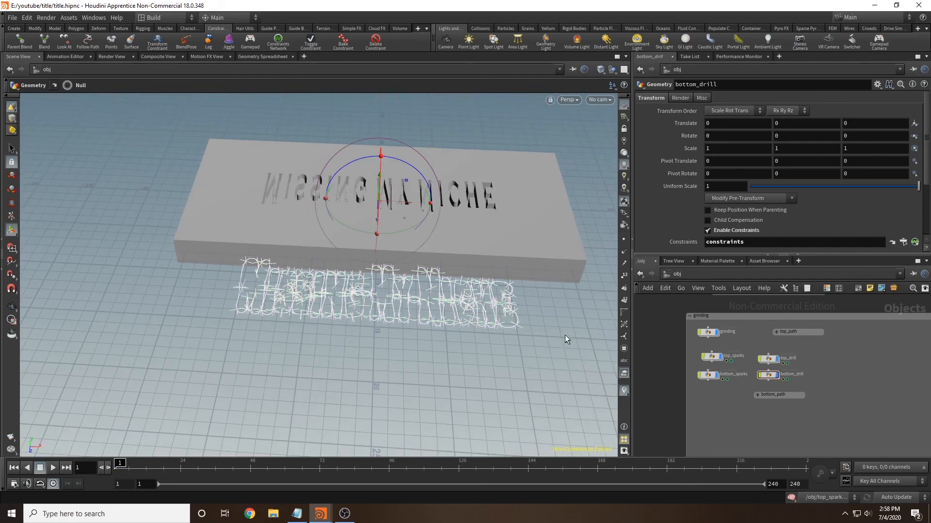